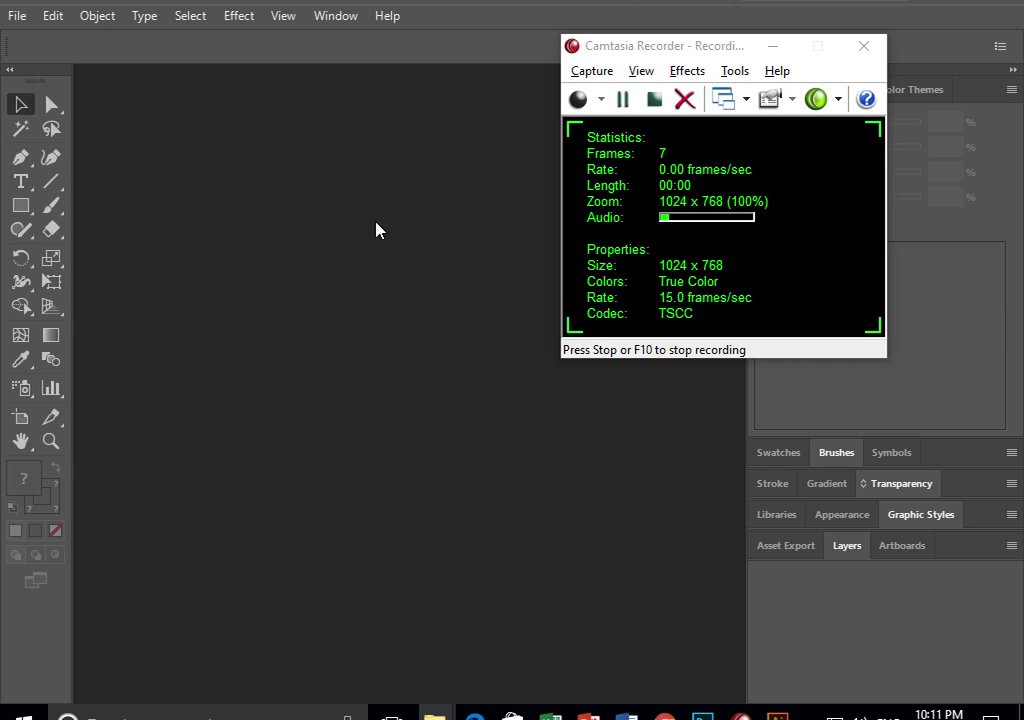
- Create a new blank A4 (210 × 297 mm) document, Untitled-1, from File > New
{"action": "left_click", "coordinate": [16, 16]}
{"action": "left_click", "coordinate": [27, 40]}
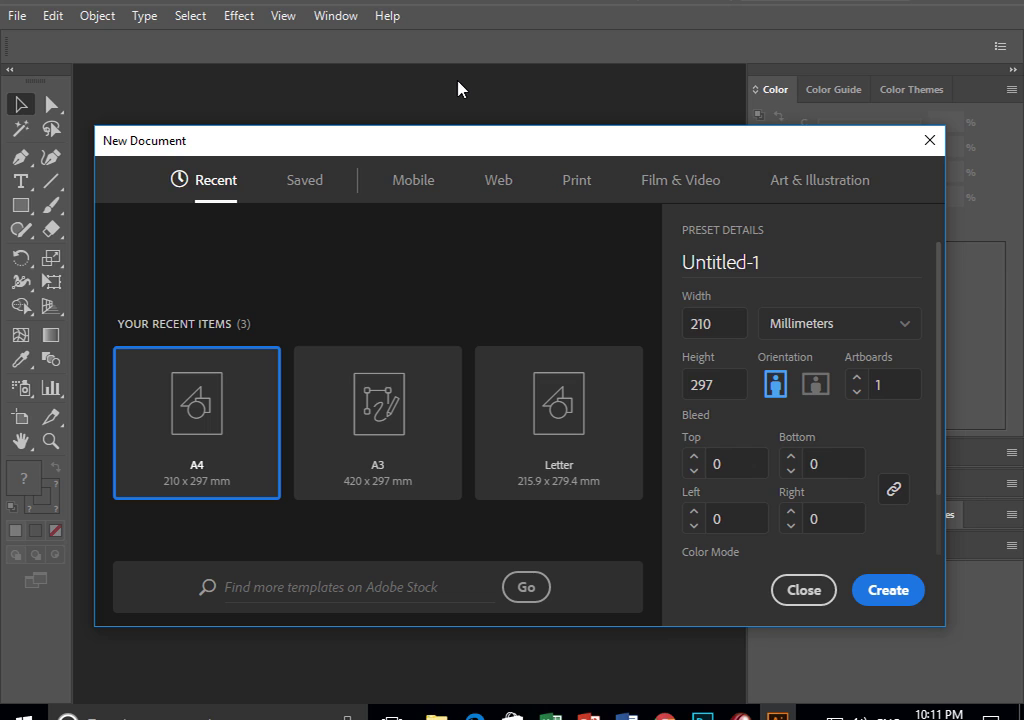
{"action": "key", "text": "Return"}
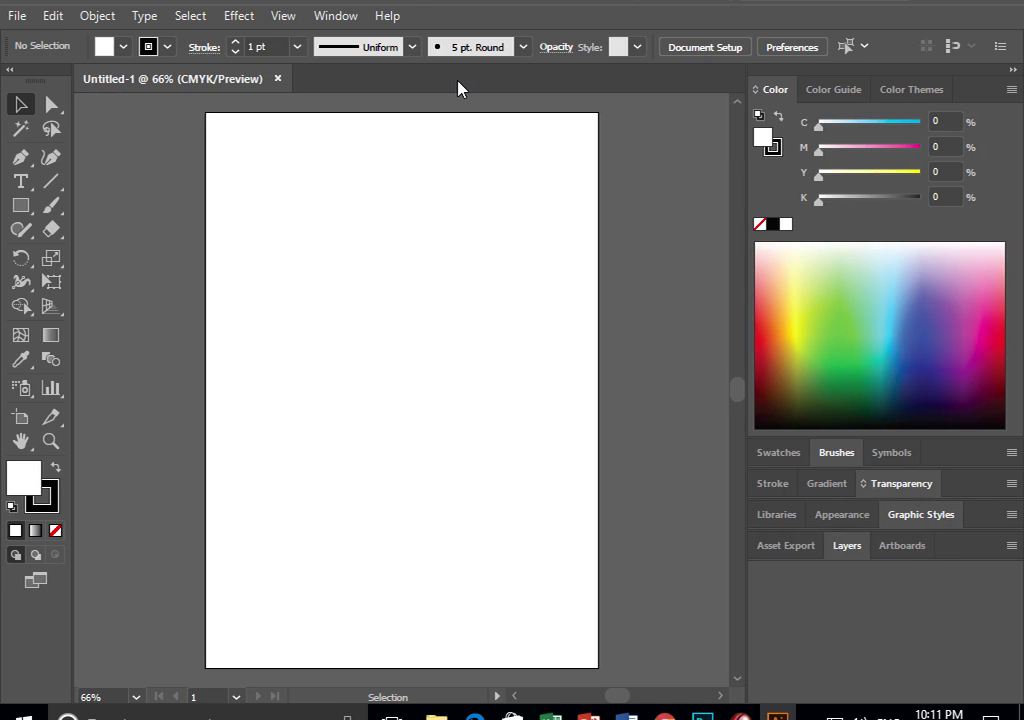
{"action": "key", "text": "alt+Tab"}
- Open Digital-Illustration > Session-06-Typography as large icons and open slide-27-728.jpg
{"action": "key", "text": "alt+Tab"}
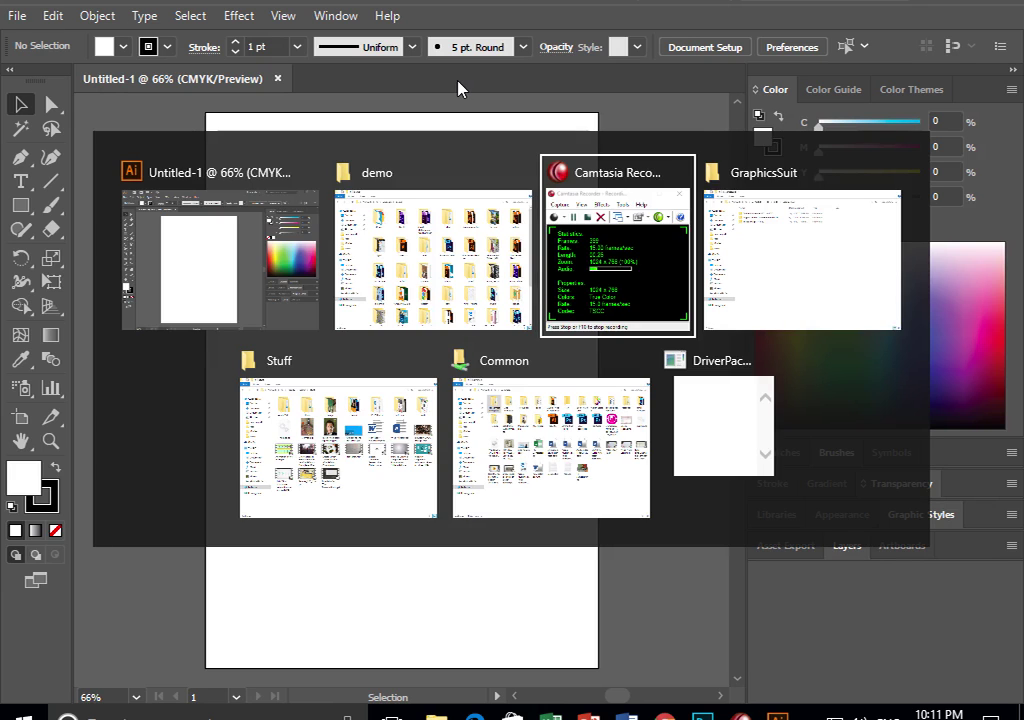
{"action": "key", "text": "alt+Tab"}
{"action": "double_click", "coordinate": [276, 104]}
{"action": "double_click", "coordinate": [356, 205]}
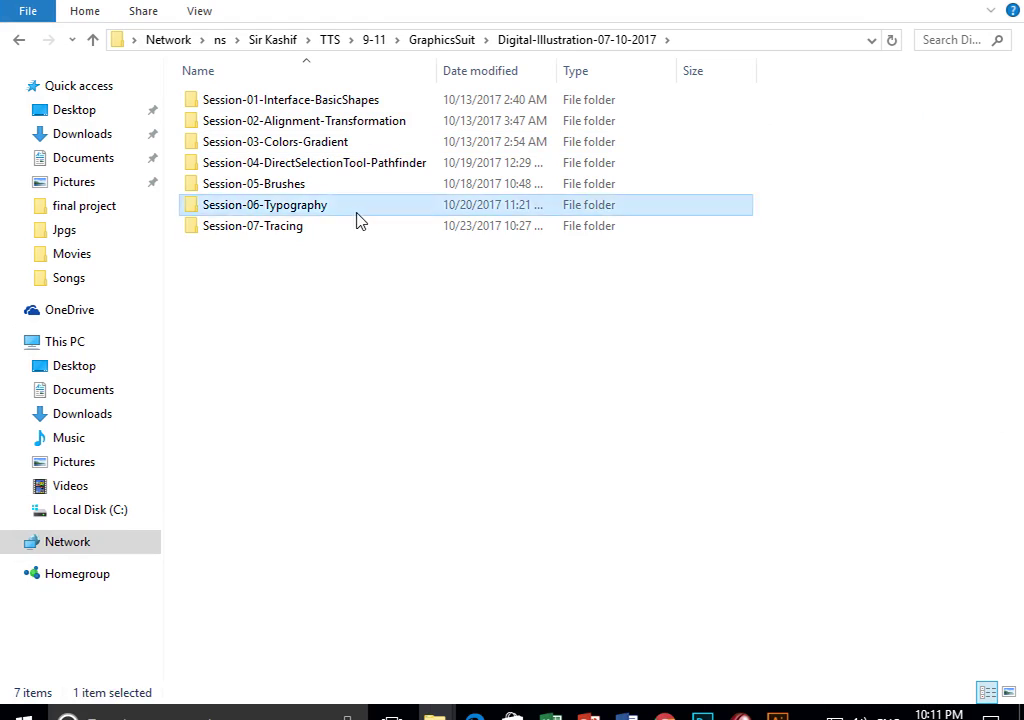
{"action": "right_click", "coordinate": [464, 353]}
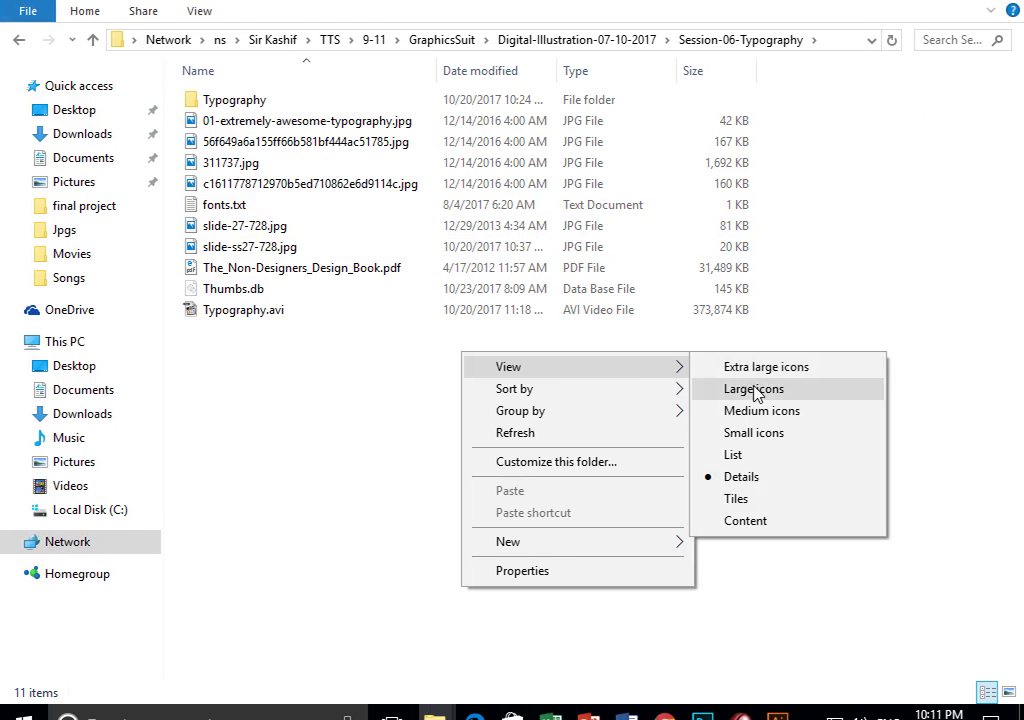
{"action": "left_click", "coordinate": [757, 327]}
{"action": "left_click", "coordinate": [665, 165]}
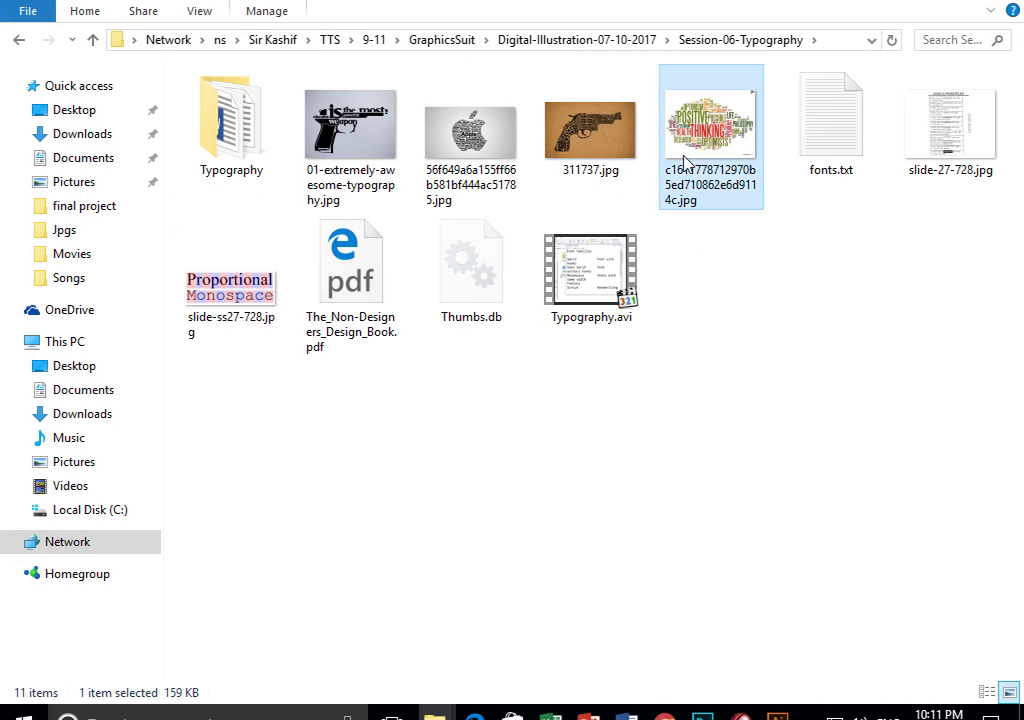
{"action": "double_click", "coordinate": [950, 125]}
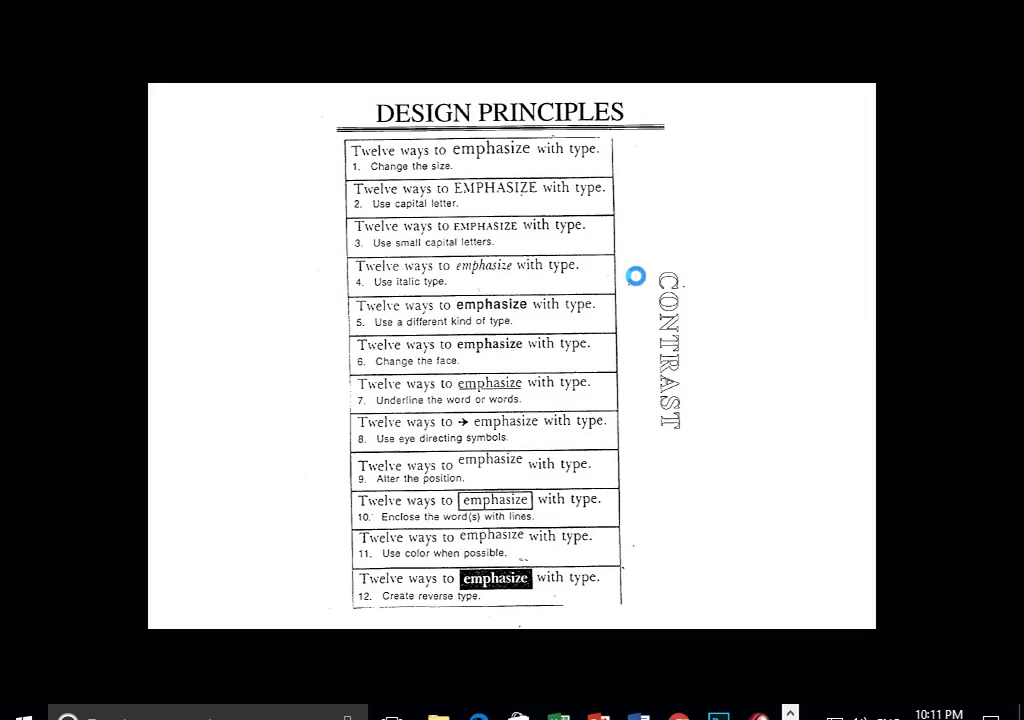
- Zoom into the Design Principles slide and pan through its rows up to row 9
{"action": "scroll", "coordinate": [445, 189], "scroll_direction": "up", "scroll_amount": 2}
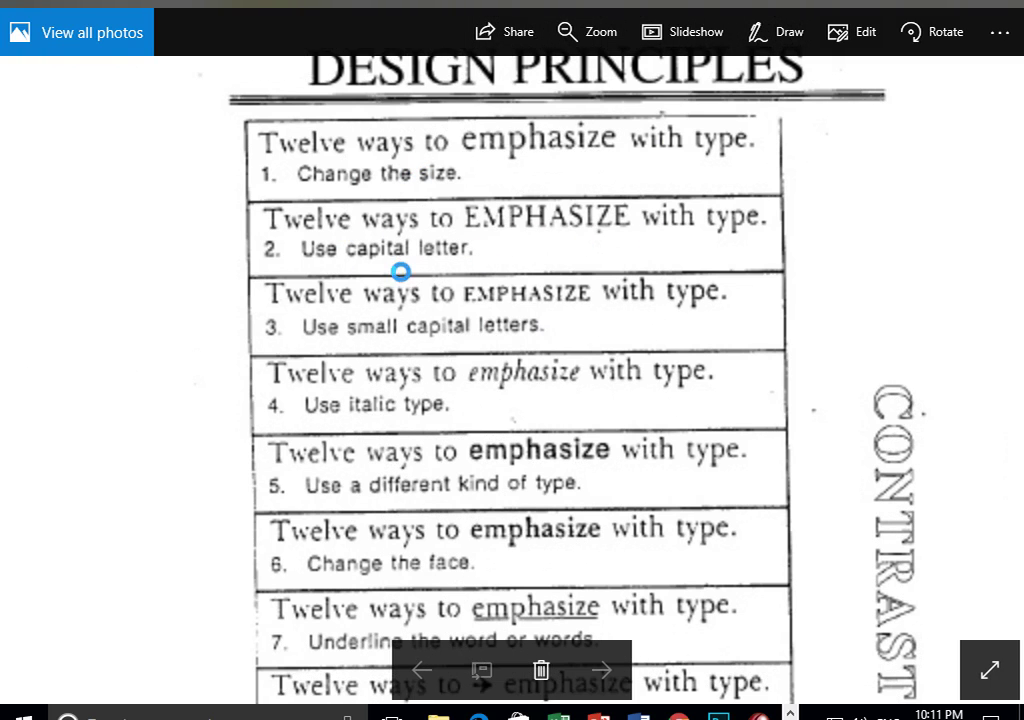
{"action": "left_click_drag", "start_coordinate": [448, 295], "coordinate": [441, 235]}
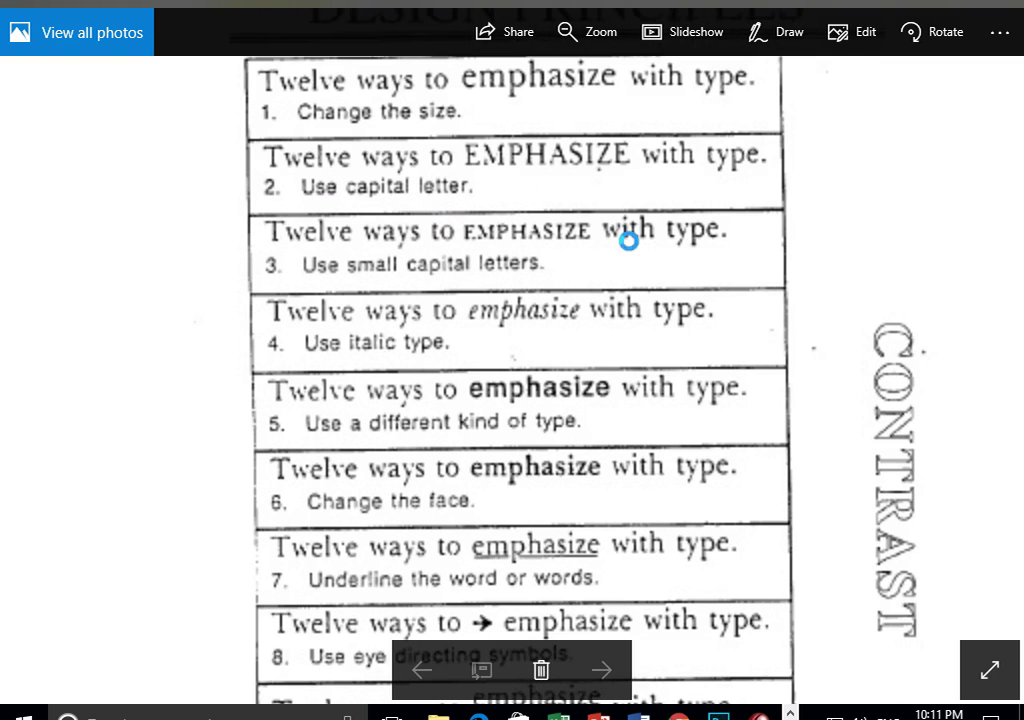
{"action": "left_click_drag", "start_coordinate": [478, 277], "coordinate": [495, 212]}
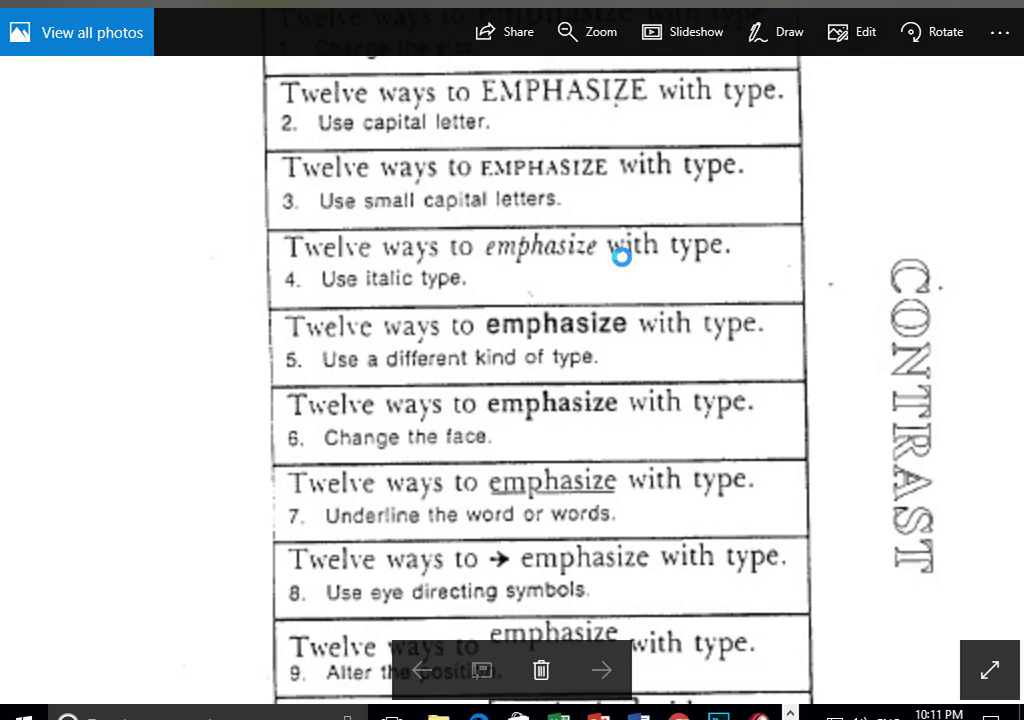
{"action": "scroll", "coordinate": [441, 295], "scroll_direction": "down", "scroll_amount": 1}
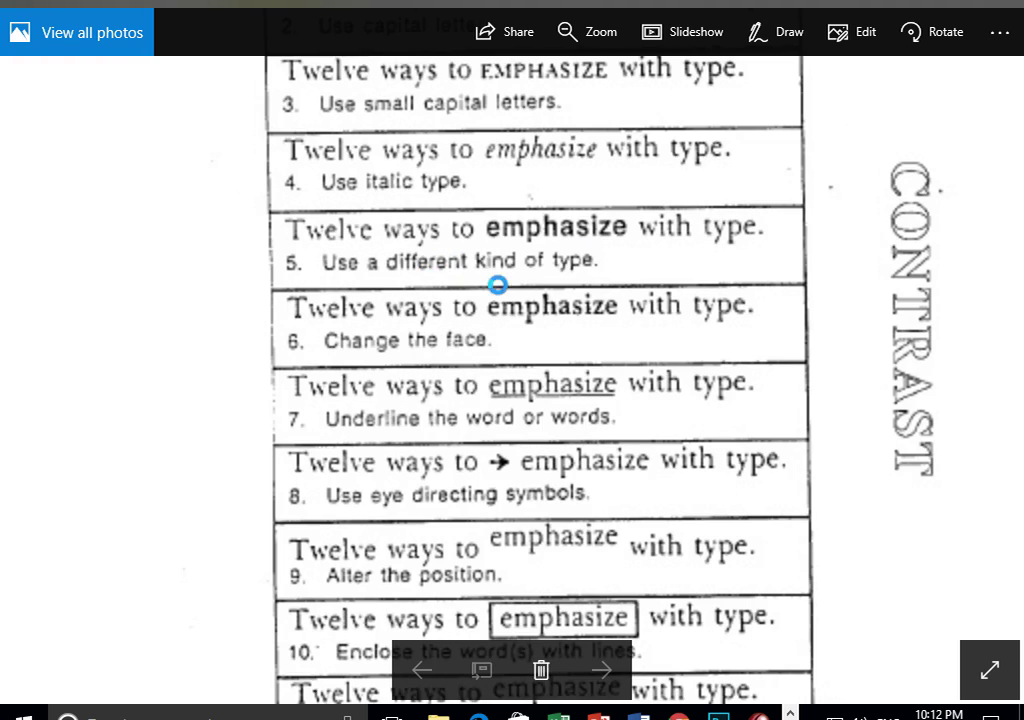
{"action": "scroll", "coordinate": [434, 286], "scroll_direction": "down", "scroll_amount": 2}
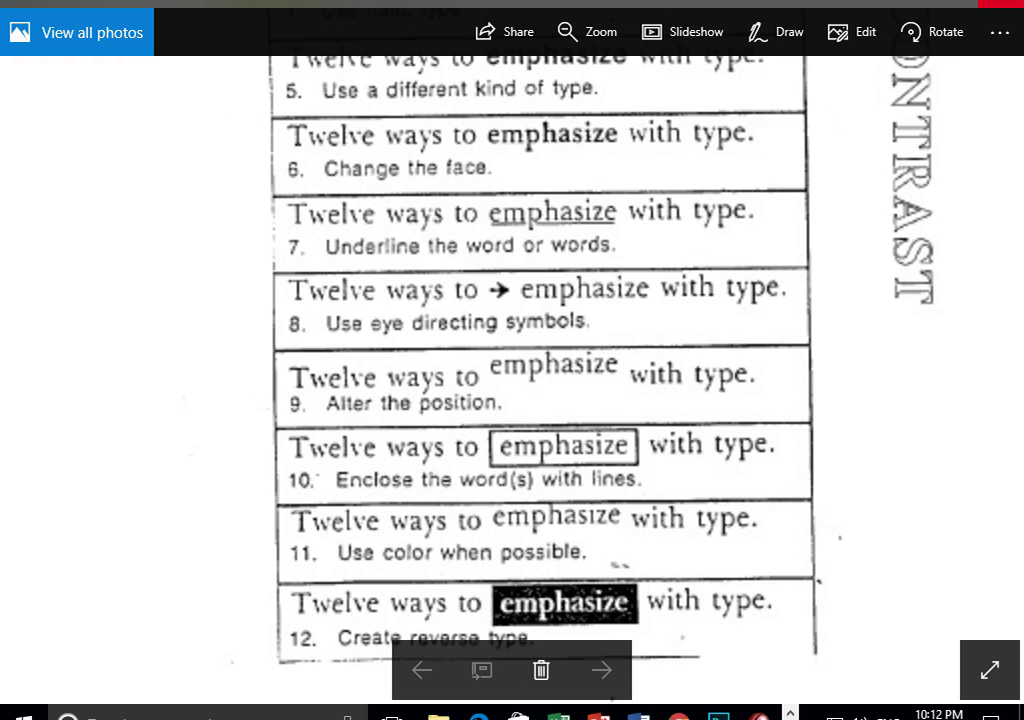
- Close the image, reopen slide-27-728 from the Typography folder, then close the viewer
{"action": "left_click", "coordinate": [1003, 3]}
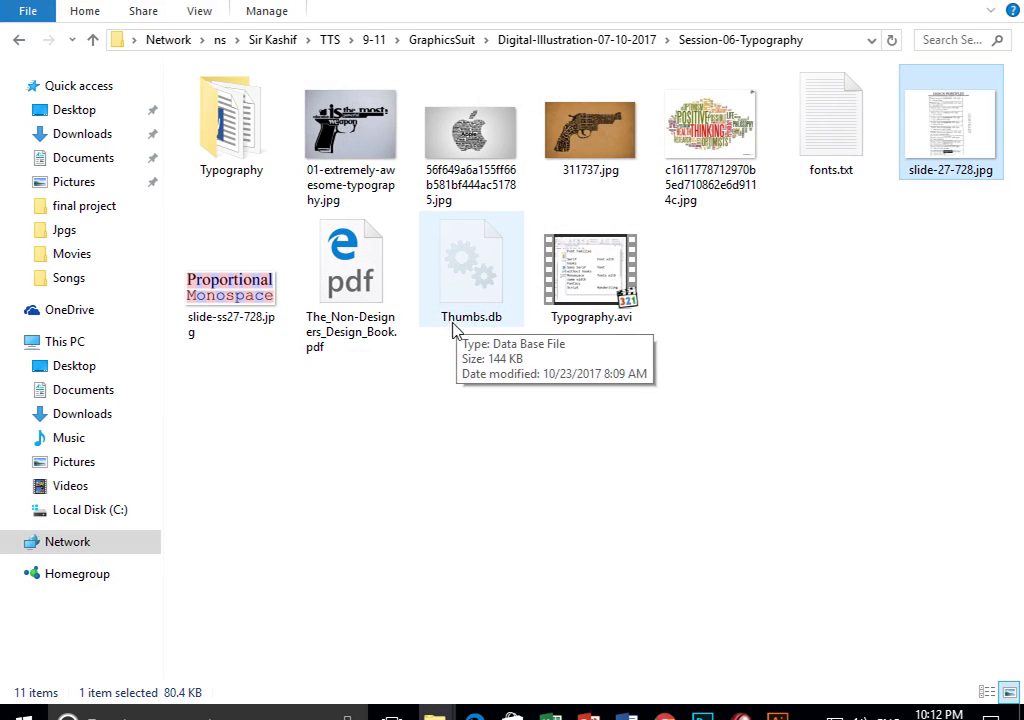
{"action": "double_click", "coordinate": [352, 268]}
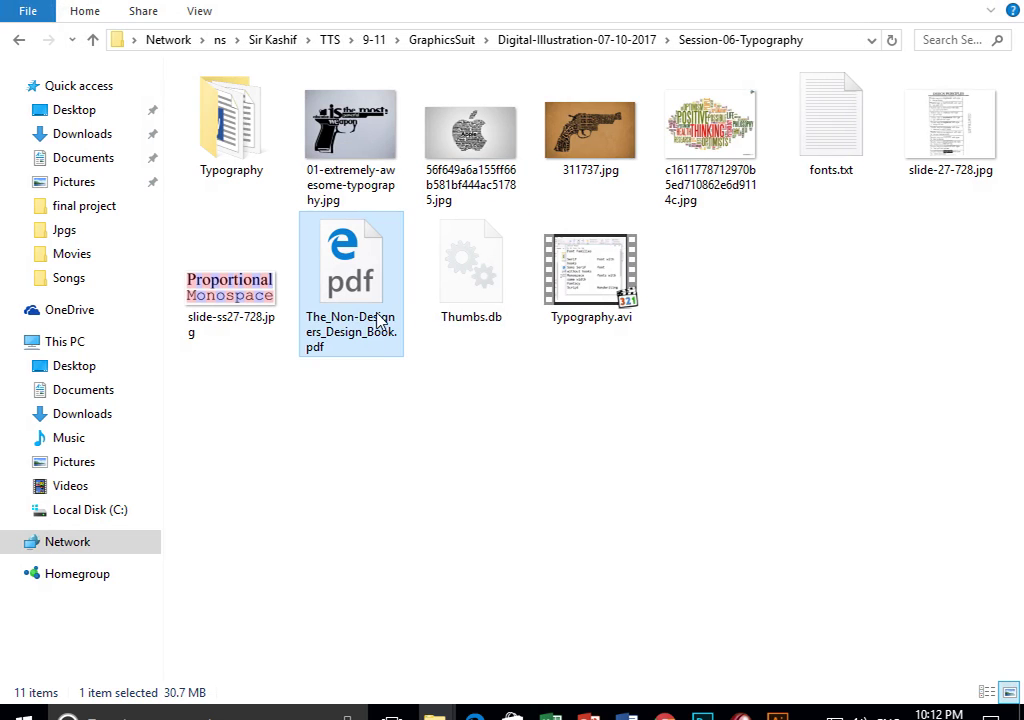
{"action": "double_click", "coordinate": [912, 165]}
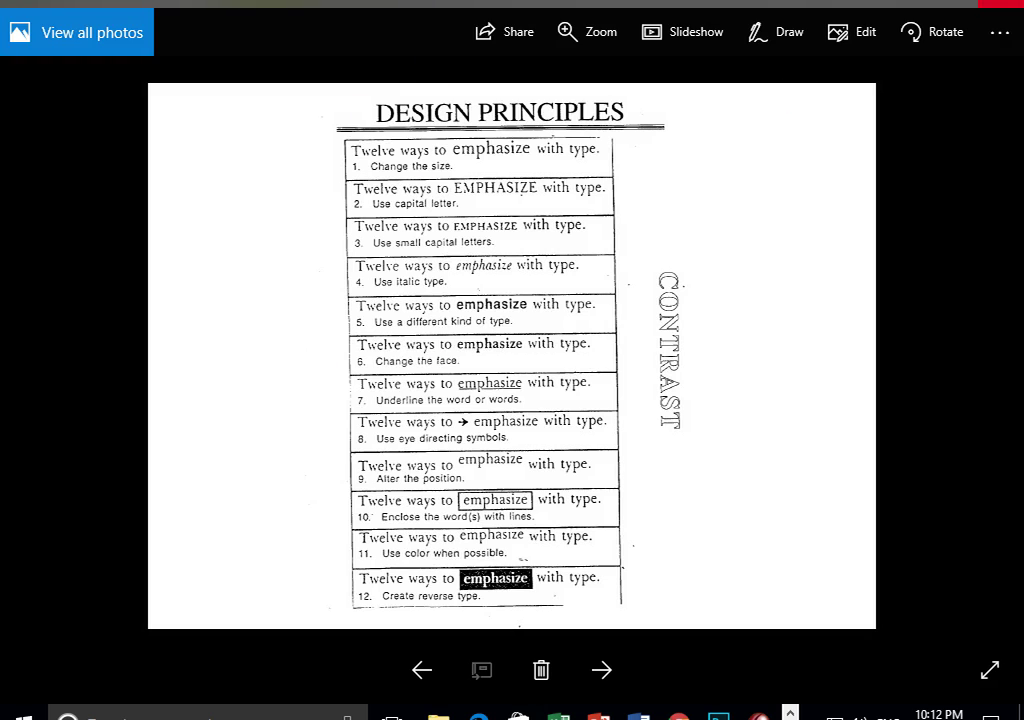
{"action": "key", "text": "alt+F4"}
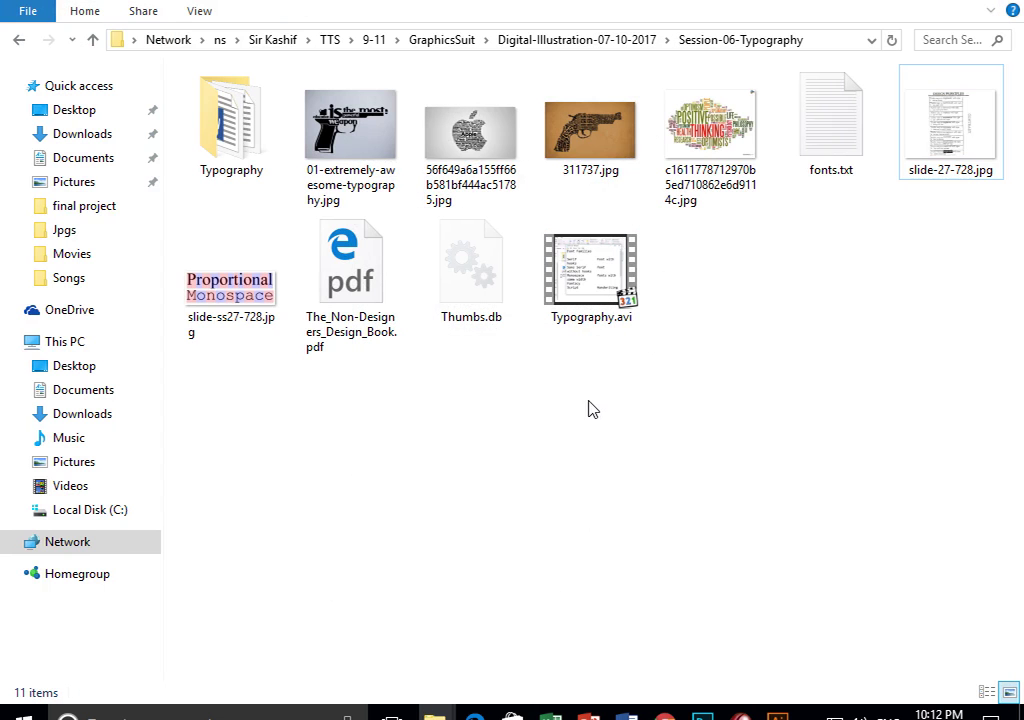
- Browse Session-07-Tracing and its Illustration folder as large icons, then return to Digital-Illustration-07-10-2017
{"action": "left_click", "coordinate": [567, 40]}
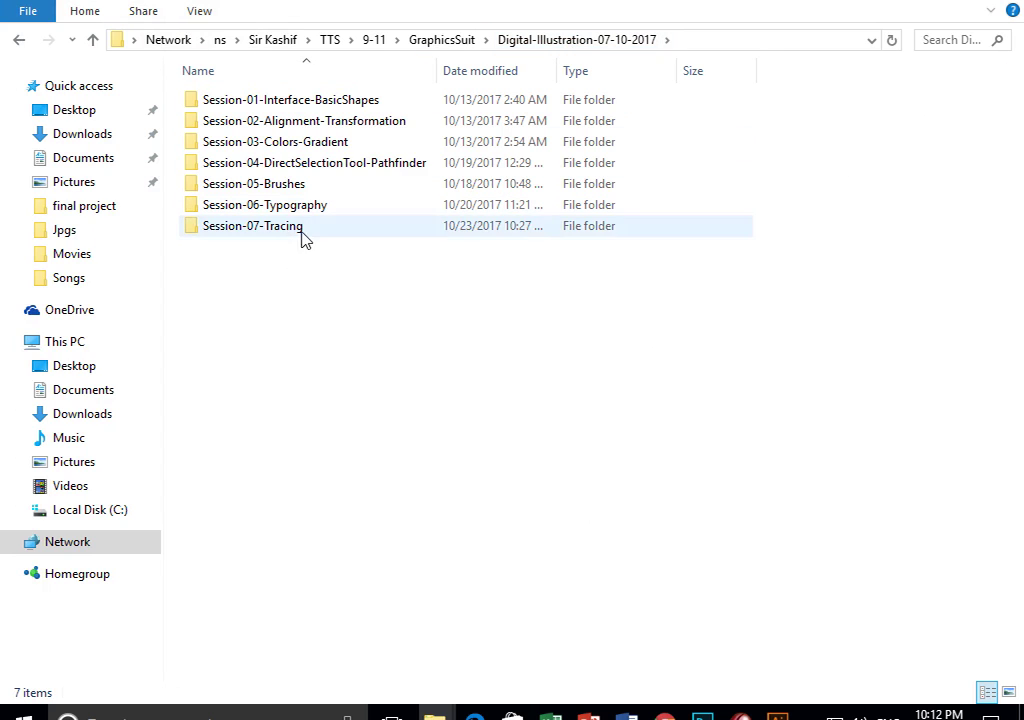
{"action": "double_click", "coordinate": [298, 226]}
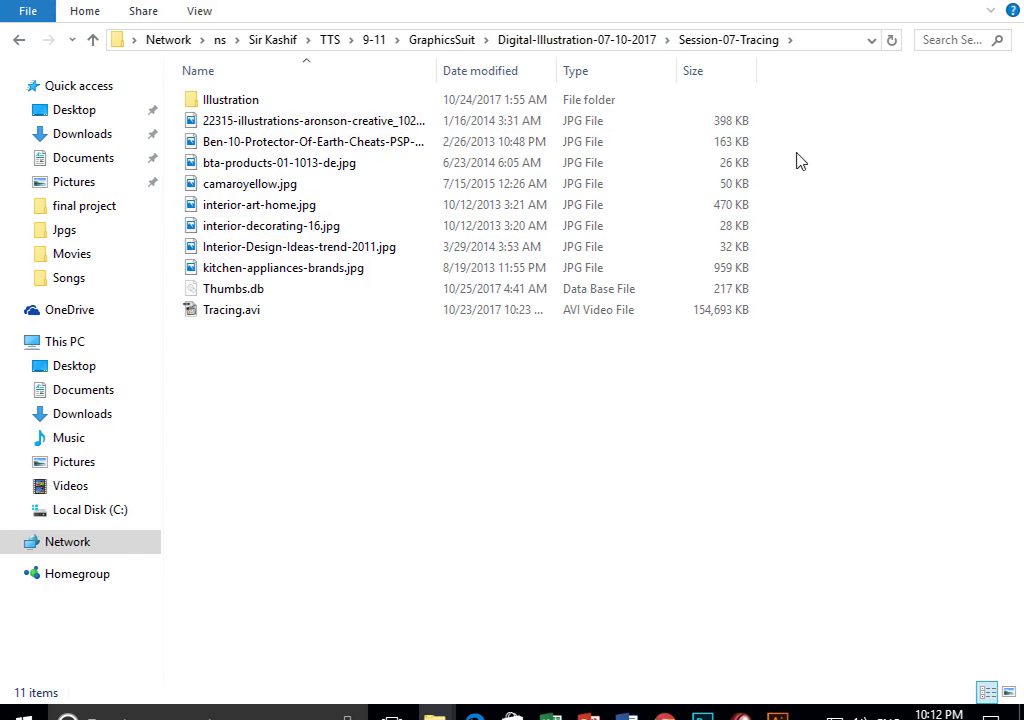
{"action": "right_click", "coordinate": [791, 169]}
{"action": "left_click", "coordinate": [645, 204]}
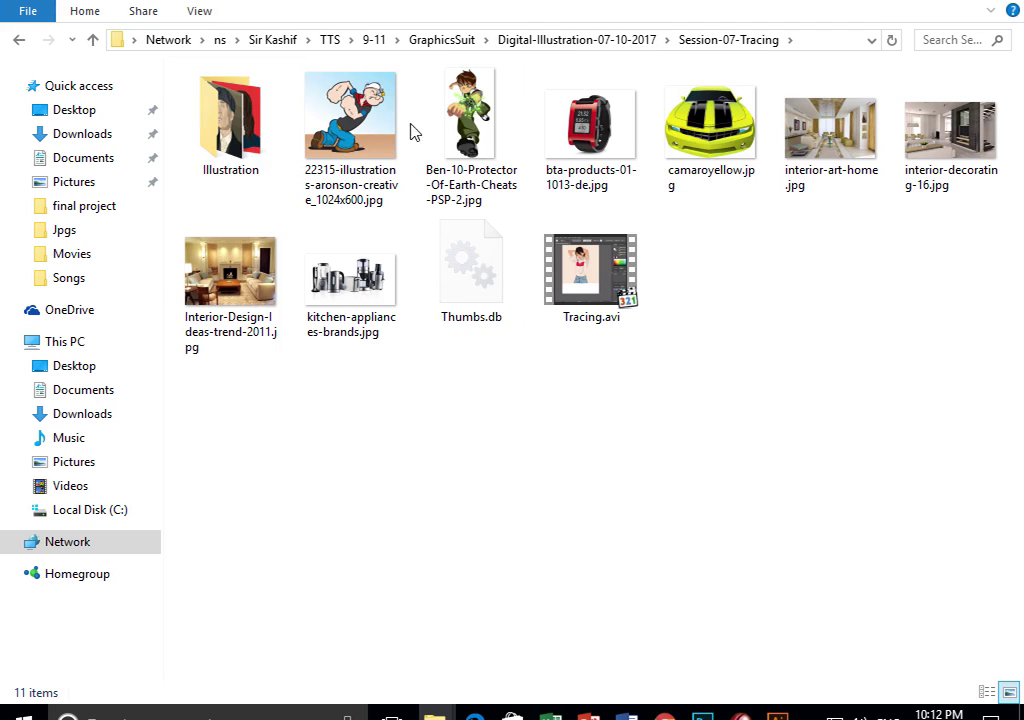
{"action": "double_click", "coordinate": [214, 110]}
{"action": "right_click", "coordinate": [791, 279]}
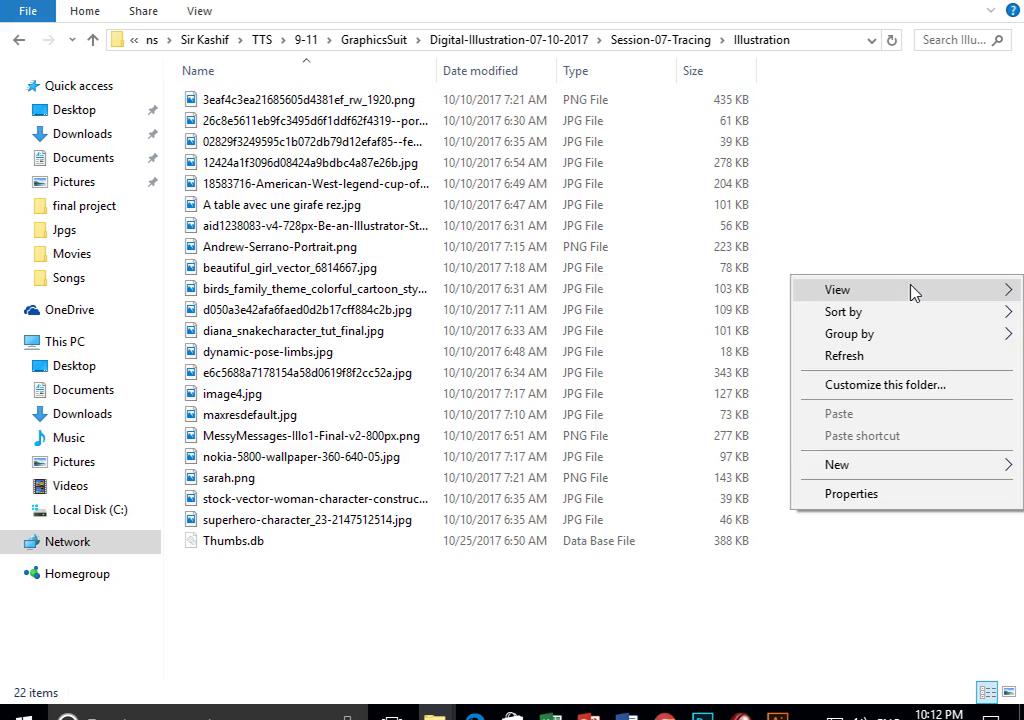
{"action": "left_click", "coordinate": [774, 320]}
{"action": "left_click", "coordinate": [640, 42]}
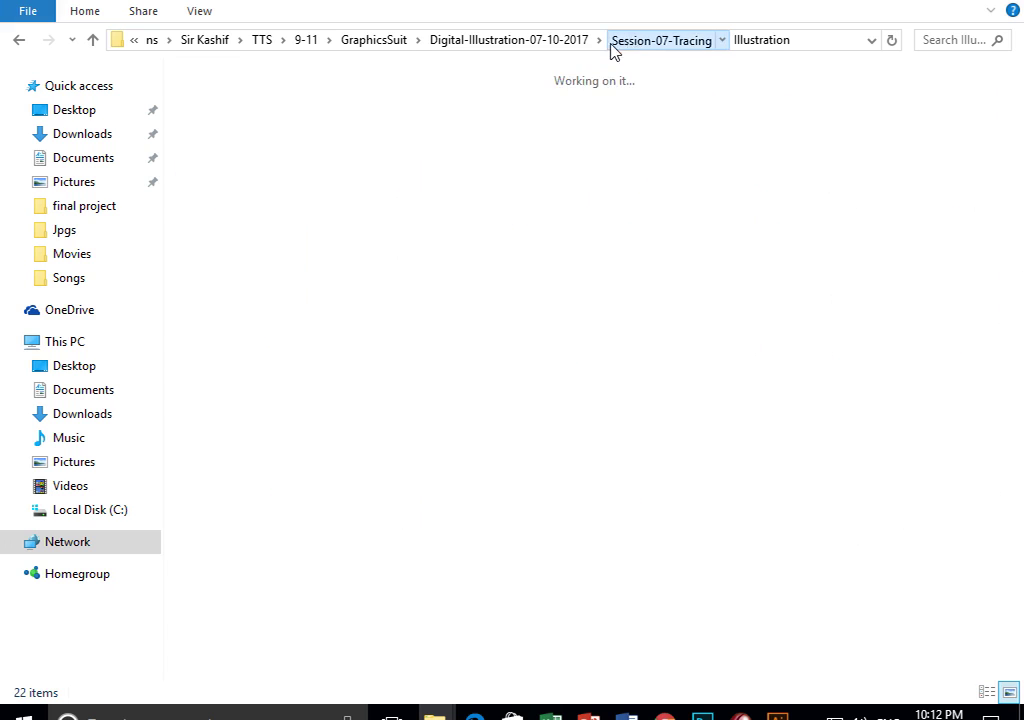
{"action": "left_click", "coordinate": [540, 45]}
- Create a new folder named Session-08-Pencil-BlobBrush
{"action": "left_click", "coordinate": [345, 245]}
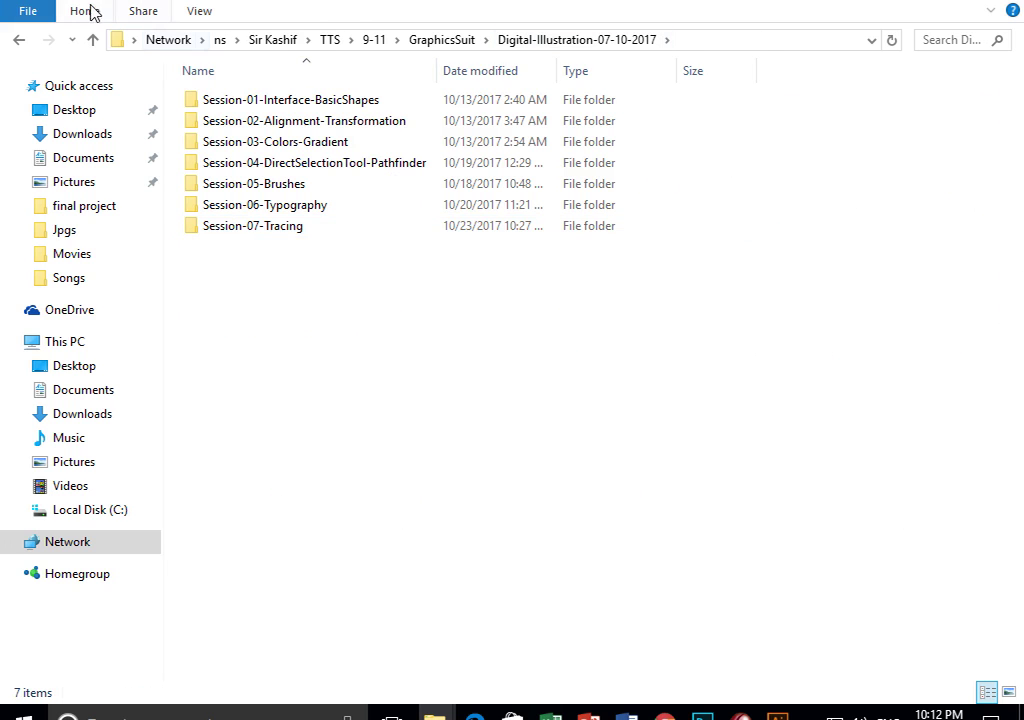
{"action": "key", "text": "ctrl+shift+n"}
{"action": "type", "text": "sE"}
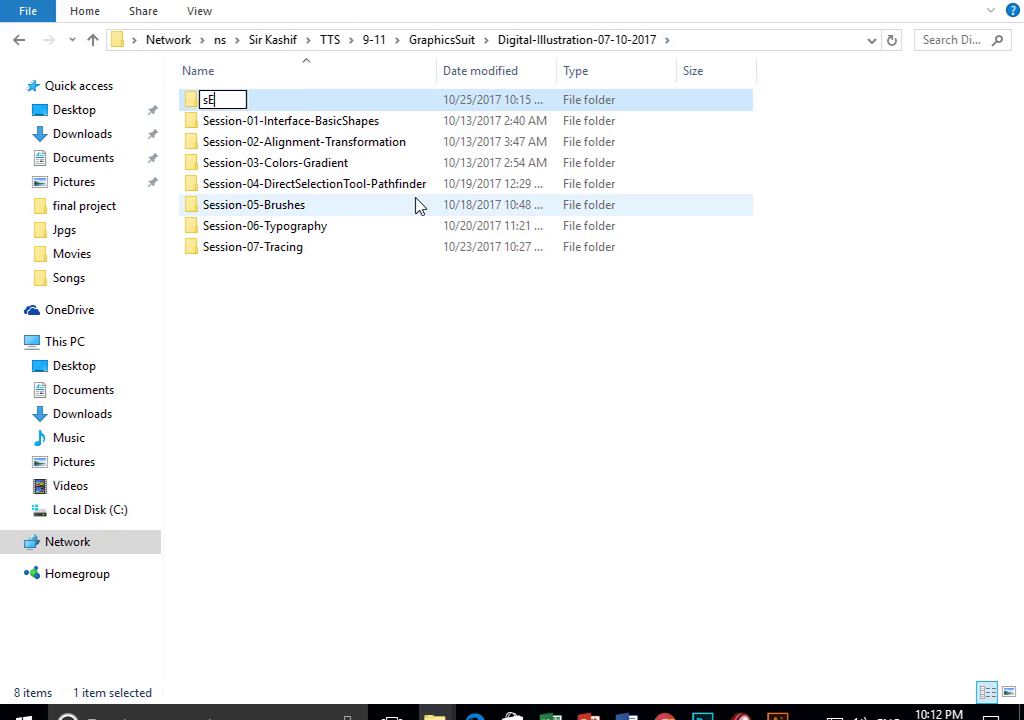
{"action": "key", "text": "BackSpace"}
{"action": "key", "text": "BackSpace"}
{"action": "key", "text": "BackSpace"}
{"action": "type", "text": "sds"}
{"action": "key", "text": "BackSpace"}
{"action": "key", "text": "BackSpace"}
{"action": "type", "text": "on"}
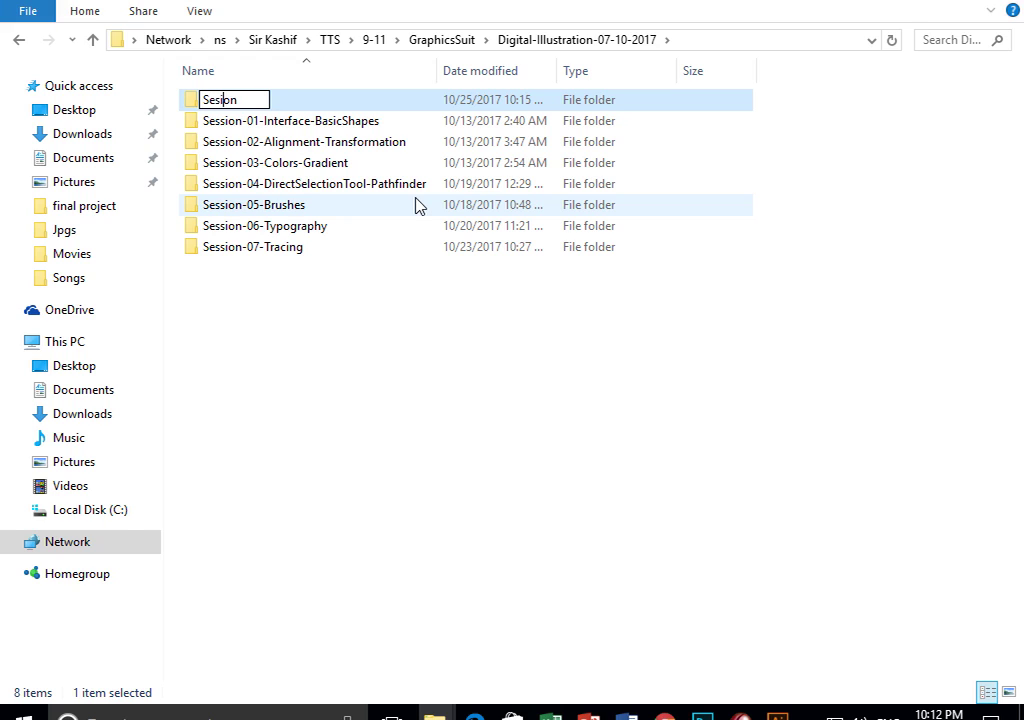
{"action": "type", "text": "s"}
{"action": "type", "text": "-08-"}
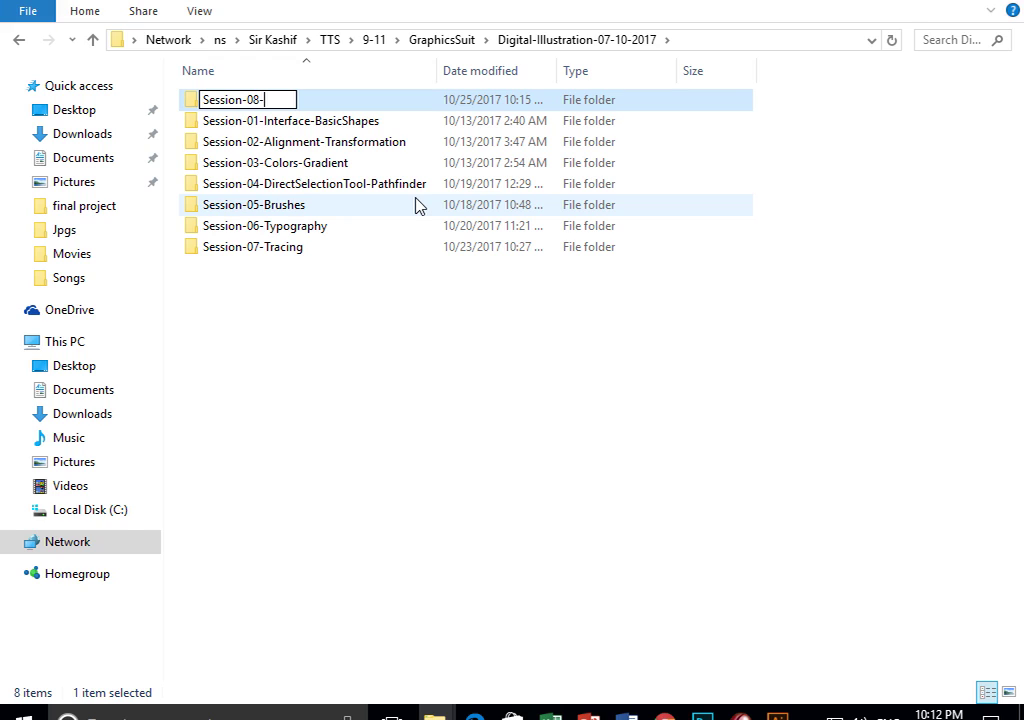
{"action": "type", "text": "Pencil"}
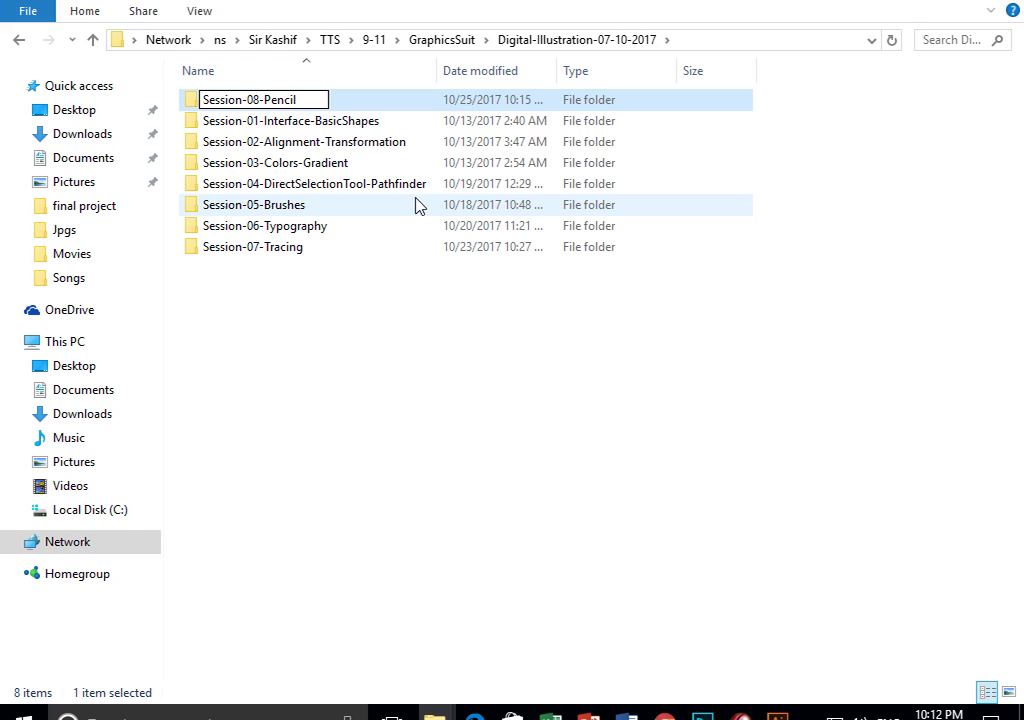
{"action": "type", "text": "-B"}
{"action": "type", "text": "lo"}
{"action": "type", "text": "bBrush"}
{"action": "type", "text": "-"}
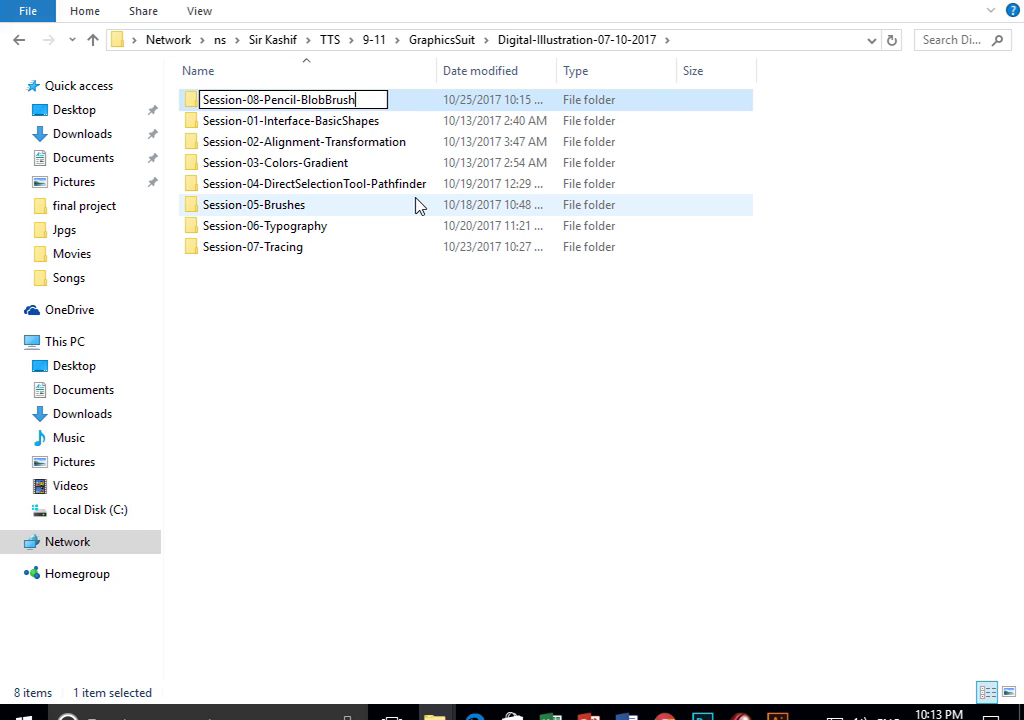
{"action": "key", "text": "Return"}
{"action": "key", "text": "Return"}
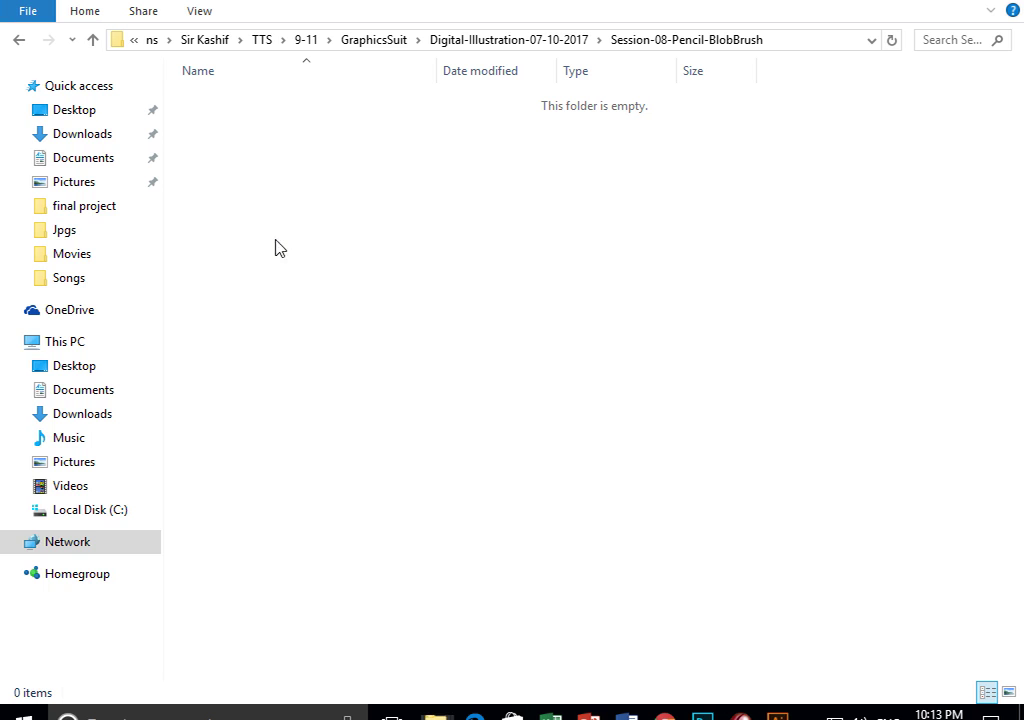
- Launch Notepad and look up the 18th in the November 2017 taskbar calendar
{"action": "key", "text": "super"}
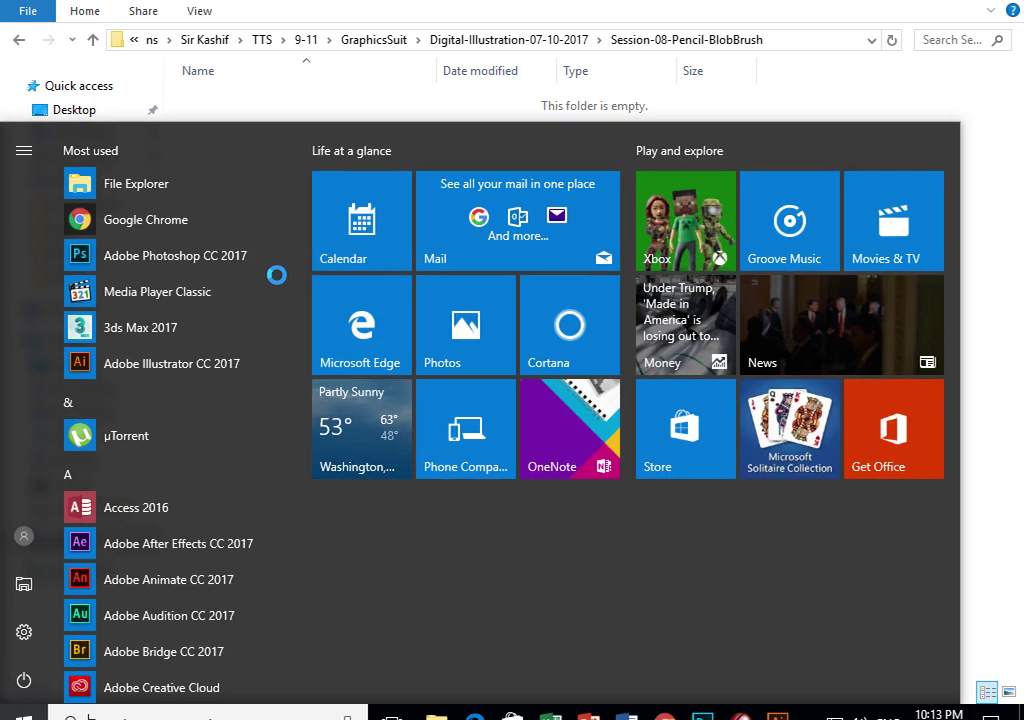
{"action": "type", "text": "note"}
{"action": "key", "text": "Return"}
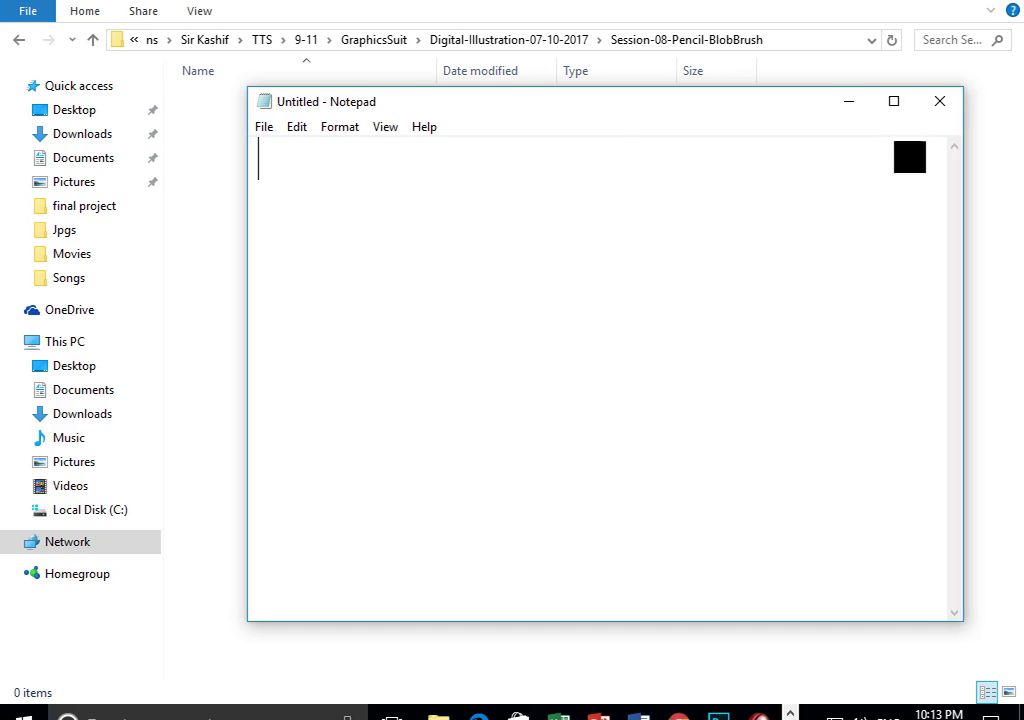
{"action": "left_click", "coordinate": [939, 714]}
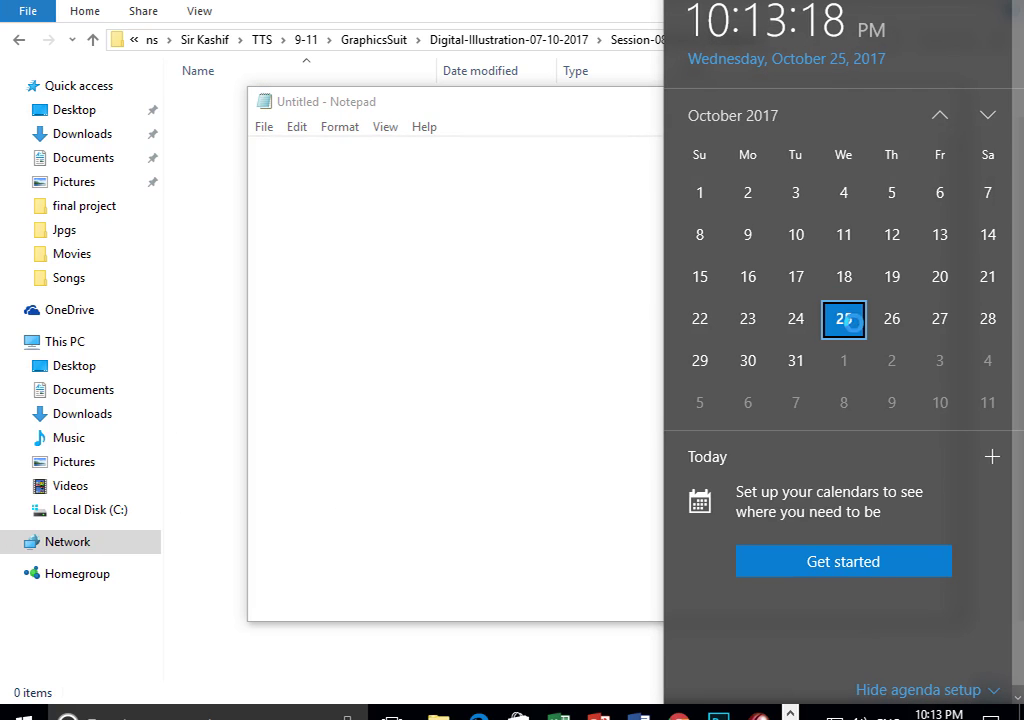
{"action": "left_click", "coordinate": [986, 114]}
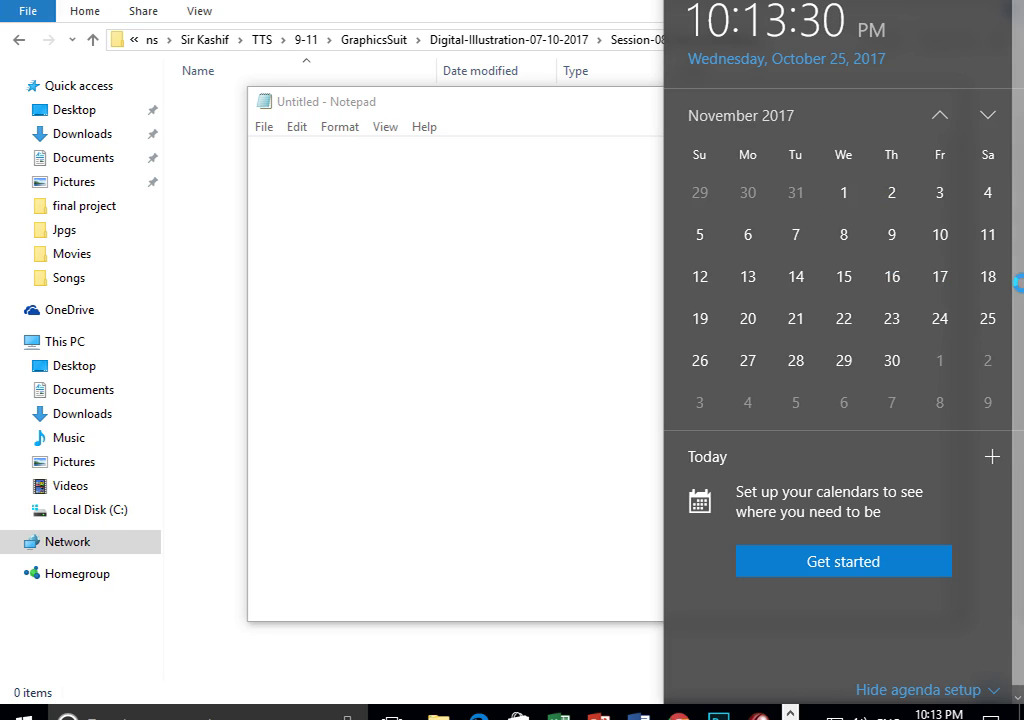
{"action": "left_click", "coordinate": [989, 272]}
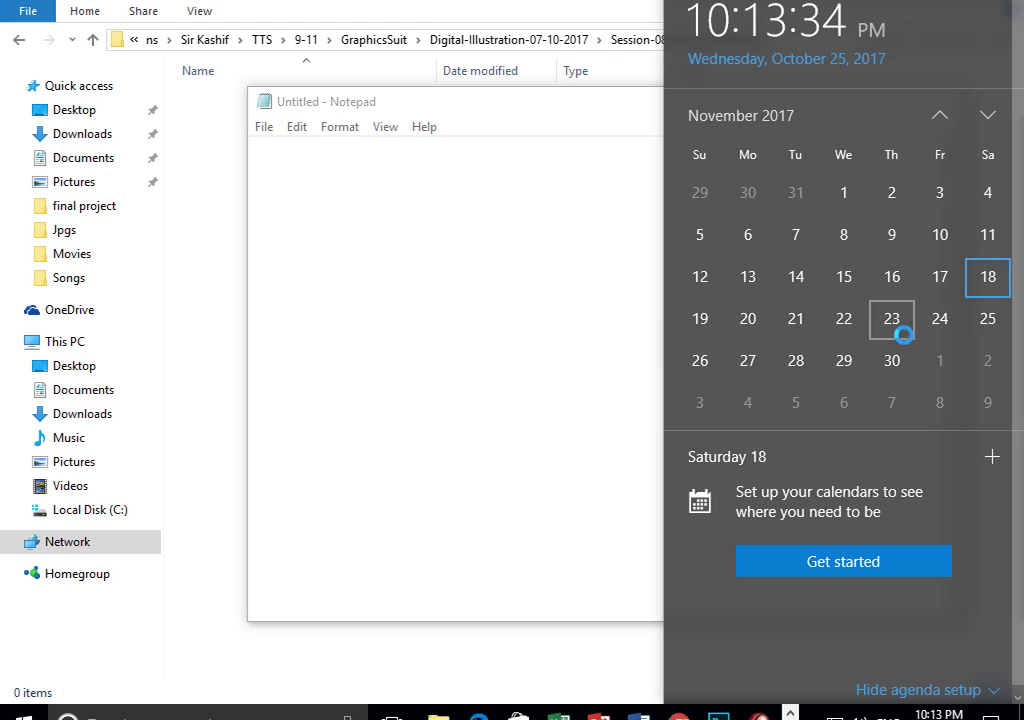
- Type 18th as the first line of the note
{"action": "left_click", "coordinate": [449, 269]}
{"action": "type", "text": "18"}
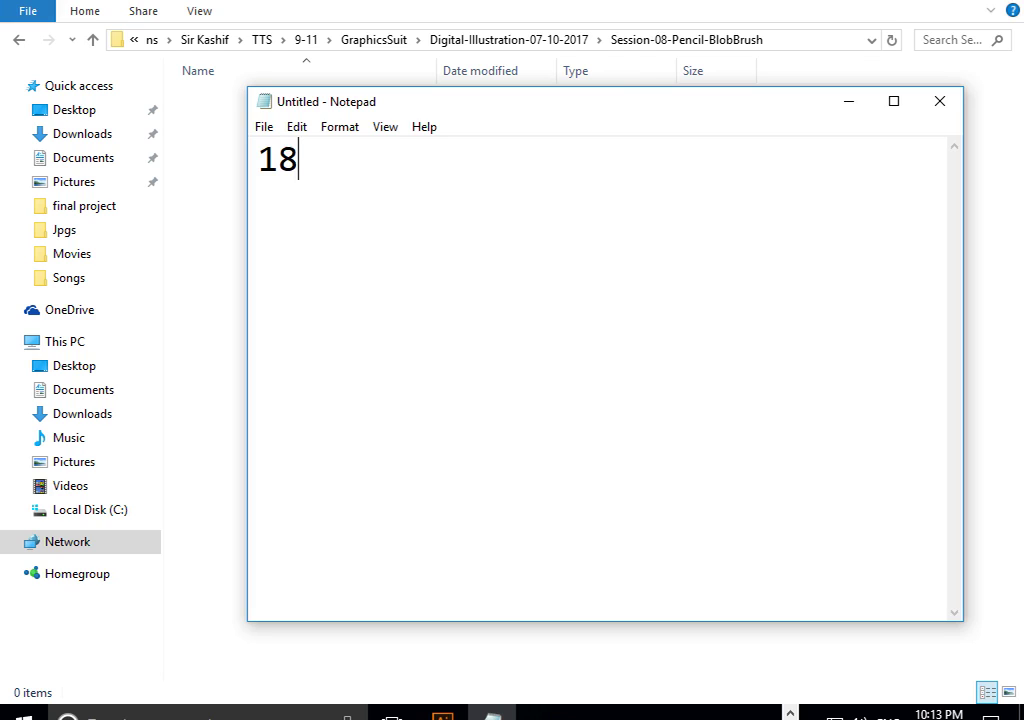
{"action": "type", "text": "tj"}
{"action": "key", "text": "BackSpace"}
{"action": "type", "text": "h"}
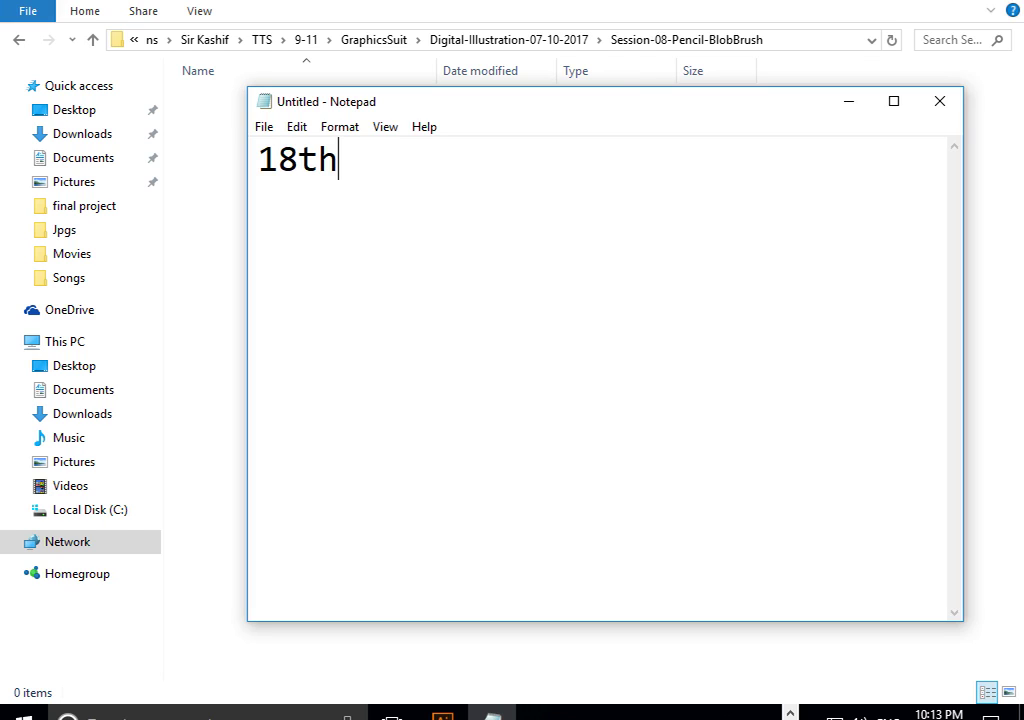
{"action": "key", "text": "Left"}
{"action": "key", "text": "Left"}
{"action": "key", "text": "Left"}
{"action": "key", "text": "Left"}
- Recheck the November 2017 calendar, then select the day number in 18th
{"action": "left_click", "coordinate": [940, 713]}
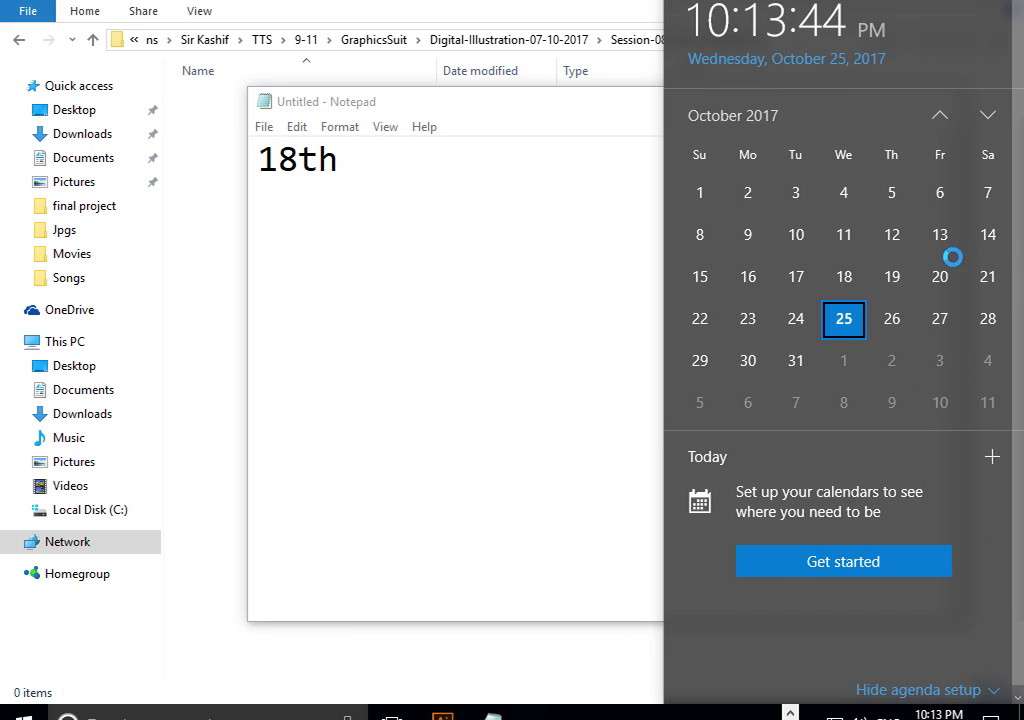
{"action": "left_click", "coordinate": [988, 115]}
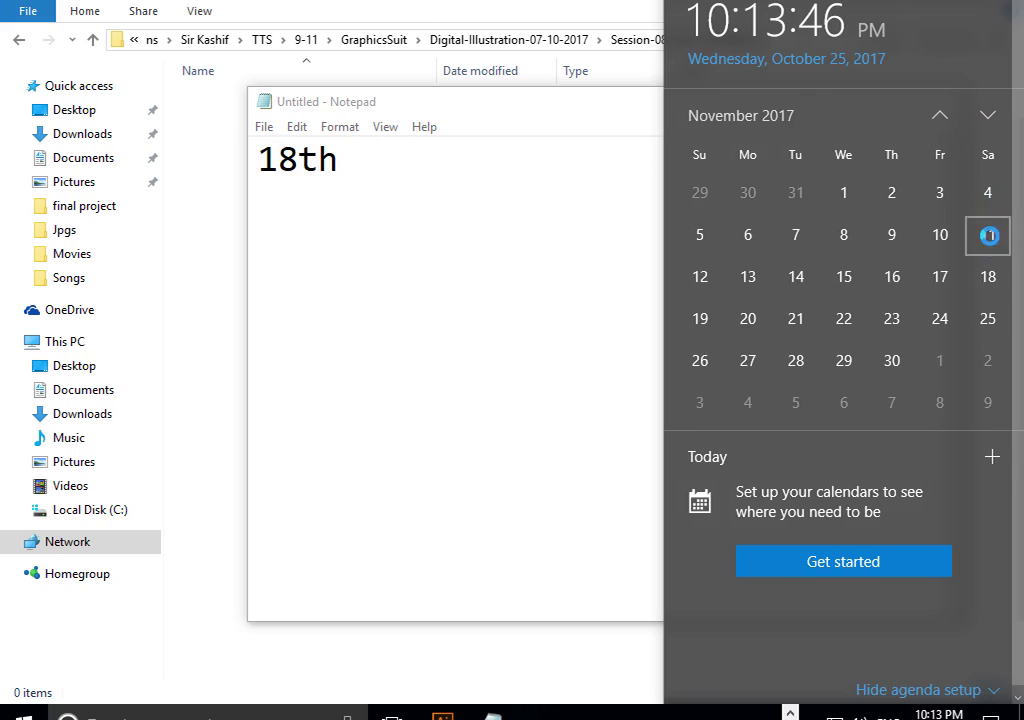
{"action": "left_click", "coordinate": [313, 229]}
{"action": "mouse_move", "coordinate": [280, 160]}
{"action": "left_mouse_down"}
{"action": "mouse_move", "coordinate": [302, 162]}
{"action": "mouse_move", "coordinate": [258, 160]}
{"action": "left_mouse_up"}
{"action": "left_click", "coordinate": [319, 152]}
- Change the date to 25th November 2017 and add the heading 'Assignment for Illustrator'
{"action": "type", "text": "25"}
{"action": "key", "text": "End"}
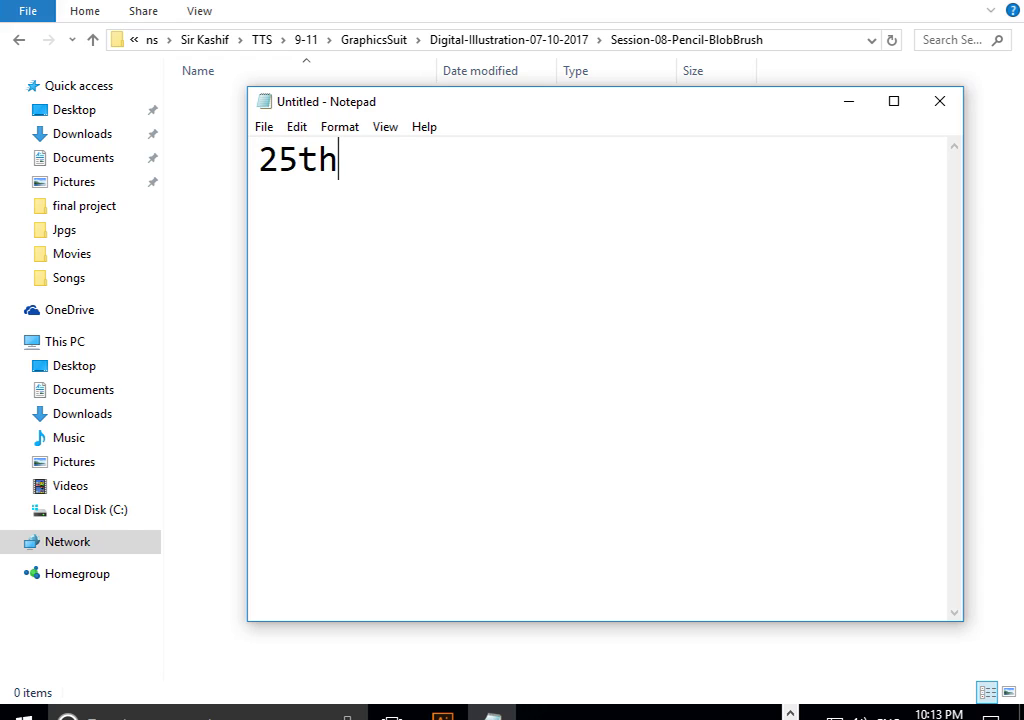
{"action": "type", "text": "November "}
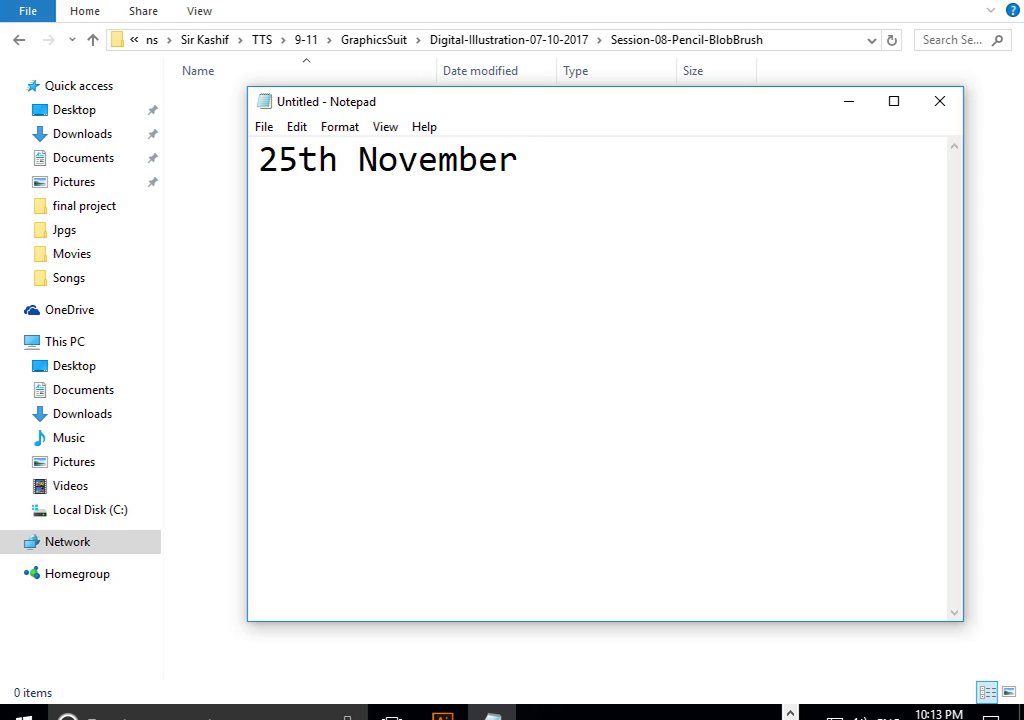
{"action": "type", "text": "2017"}
{"action": "key", "text": "Return"}
{"action": "type", "text": "A"}
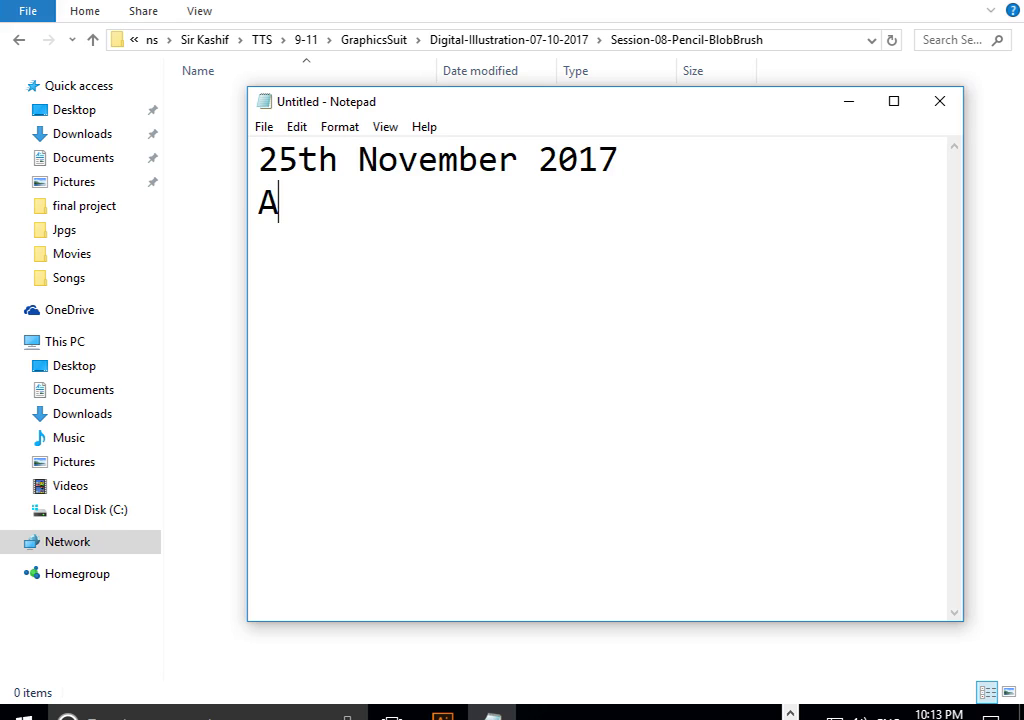
{"action": "type", "text": "ssigneme"}
{"action": "key", "text": "BackSpace"}
- Start the list with Logo, Visiting Card and Envelope on separate lines
{"action": "key", "text": "BackSpace"}
{"action": "key", "text": "BackSpace"}
{"action": "type", "text": "ment for Illustrator"}
{"action": "key", "text": "Return"}
{"action": "type", "text": "Ki"}
{"action": "key", "text": "BackSpace"}
{"action": "key", "text": "BackSpace"}
{"action": "type", "text": "Logo"}
{"action": "key", "text": "Return"}
{"action": "type", "text": "Visit"}
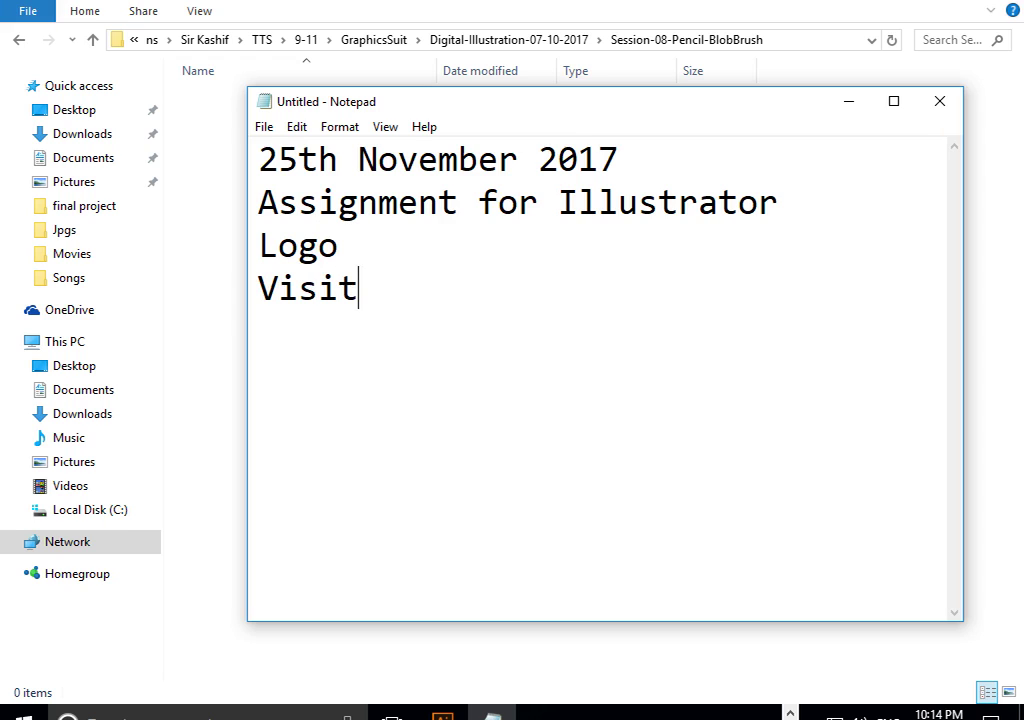
{"action": "type", "text": "ing Card"}
{"action": "key", "text": "Return"}
{"action": "type", "text": "Eb"}
{"action": "key", "text": "BackSpace"}
{"action": "type", "text": "n"}
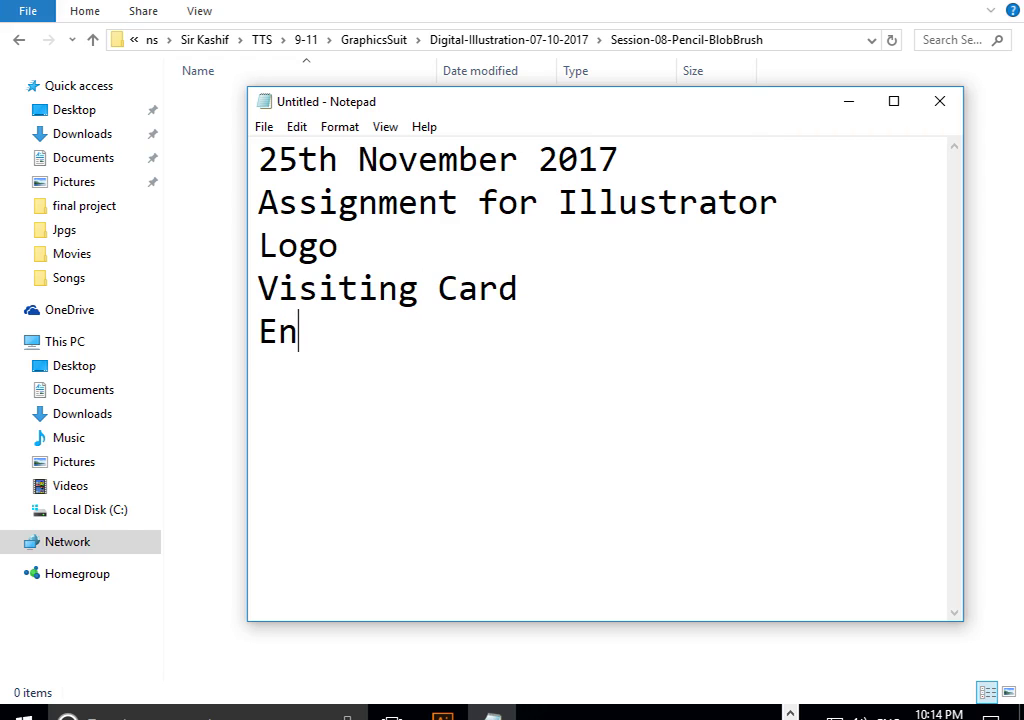
{"action": "type", "text": "veki"}
{"action": "key", "text": "BackSpace"}
{"action": "key", "text": "BackSpace"}
{"action": "type", "text": "kl"}
{"action": "key", "text": "BackSpace"}
{"action": "key", "text": "BackSpace"}
{"action": "type", "text": "li"}
{"action": "key", "text": "BackSpace"}
{"action": "type", "text": "ope"}
{"action": "key", "text": "Return"}
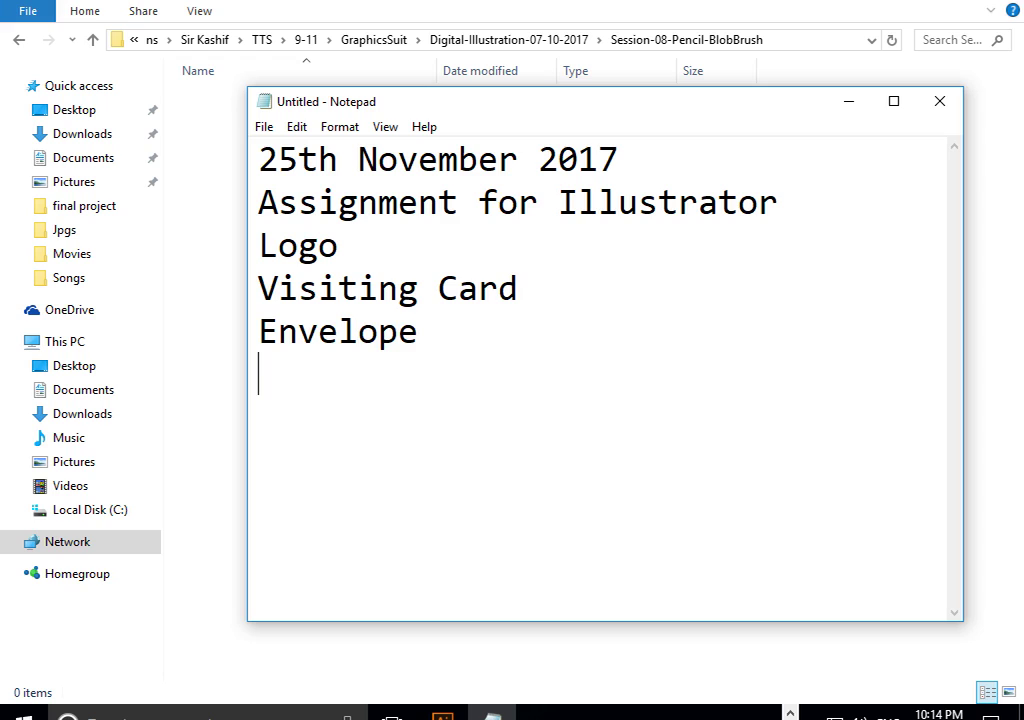
- Continue the list with Employee Card, Letter head and website
{"action": "type", "text": "Employ"}
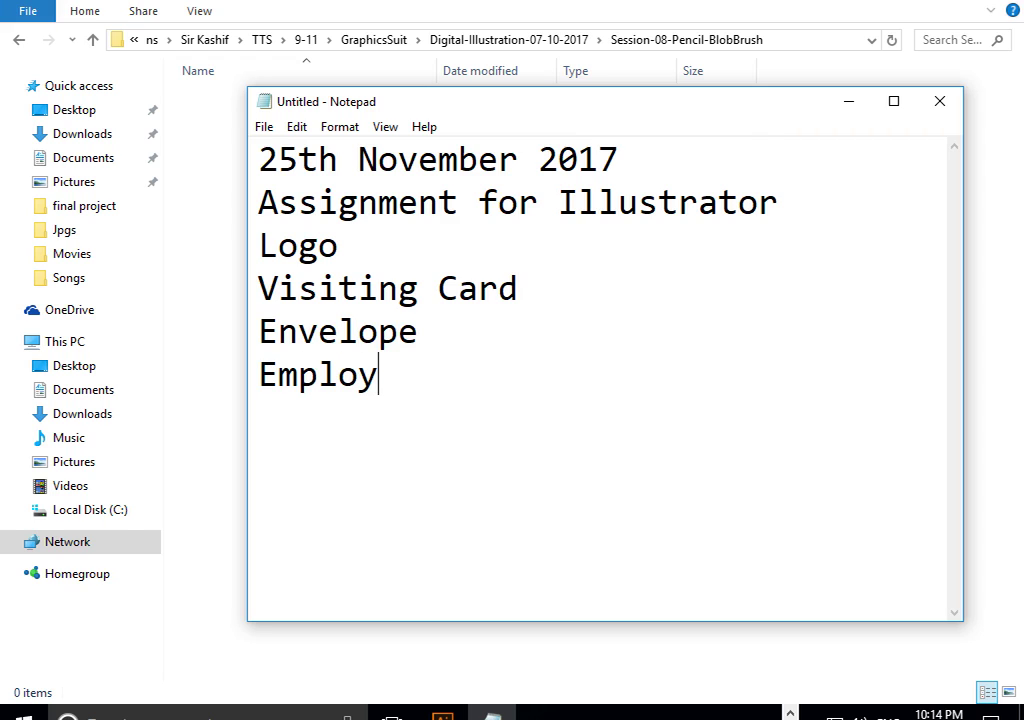
{"action": "type", "text": "ee Card"}
{"action": "key", "text": "Return"}
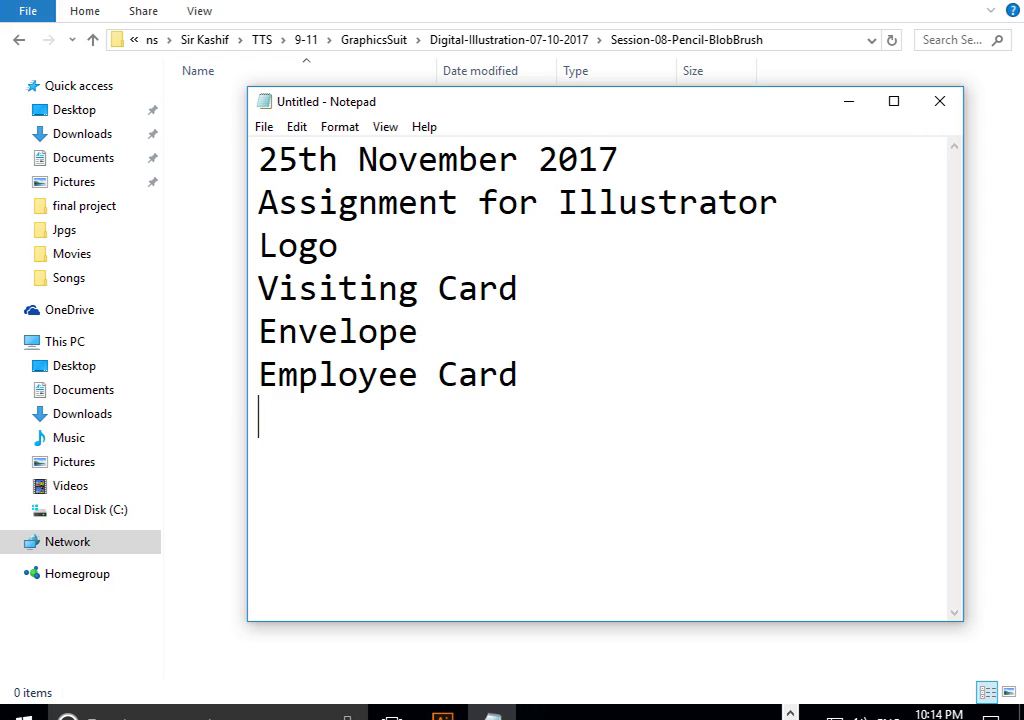
{"action": "type", "text": "Let"}
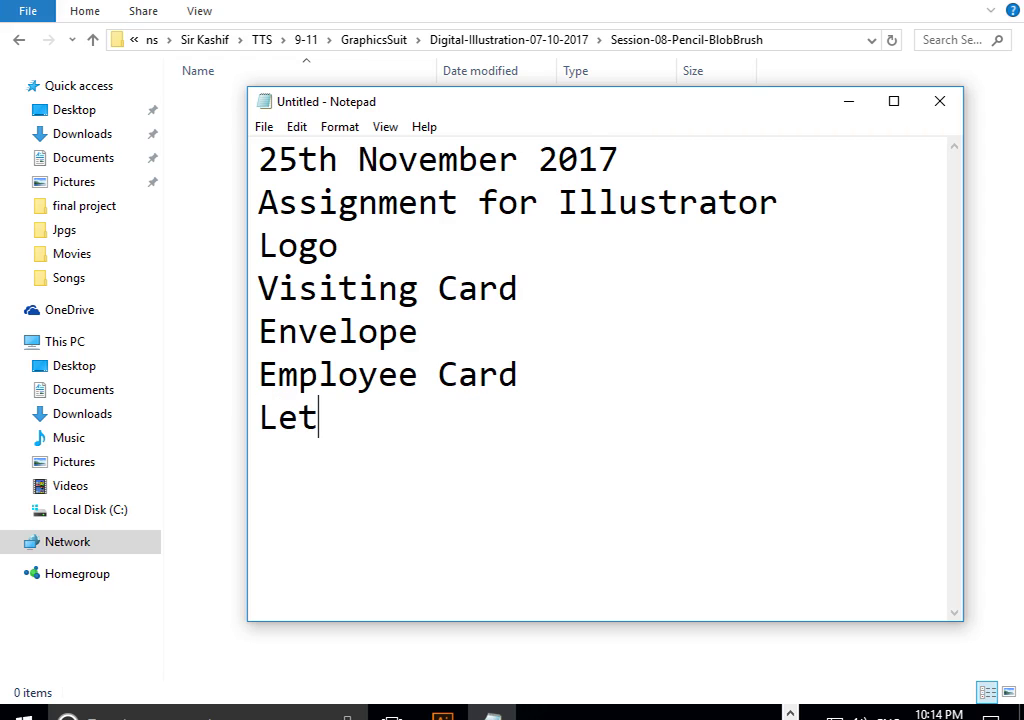
{"action": "type", "text": "ter head"}
{"action": "key", "text": "Return"}
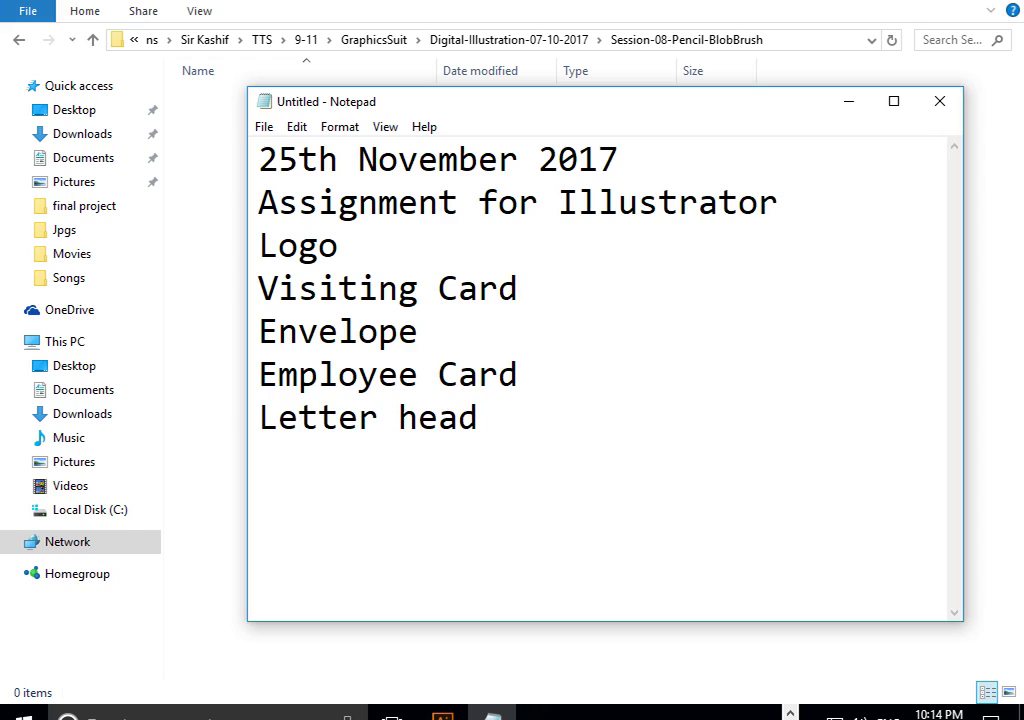
{"action": "type", "text": "w"}
{"action": "type", "text": "ebsite"}
- Insert Flyer, packaging, calender and buntings above website
{"action": "left_click", "coordinate": [478, 417]}
{"action": "key", "text": "Return"}
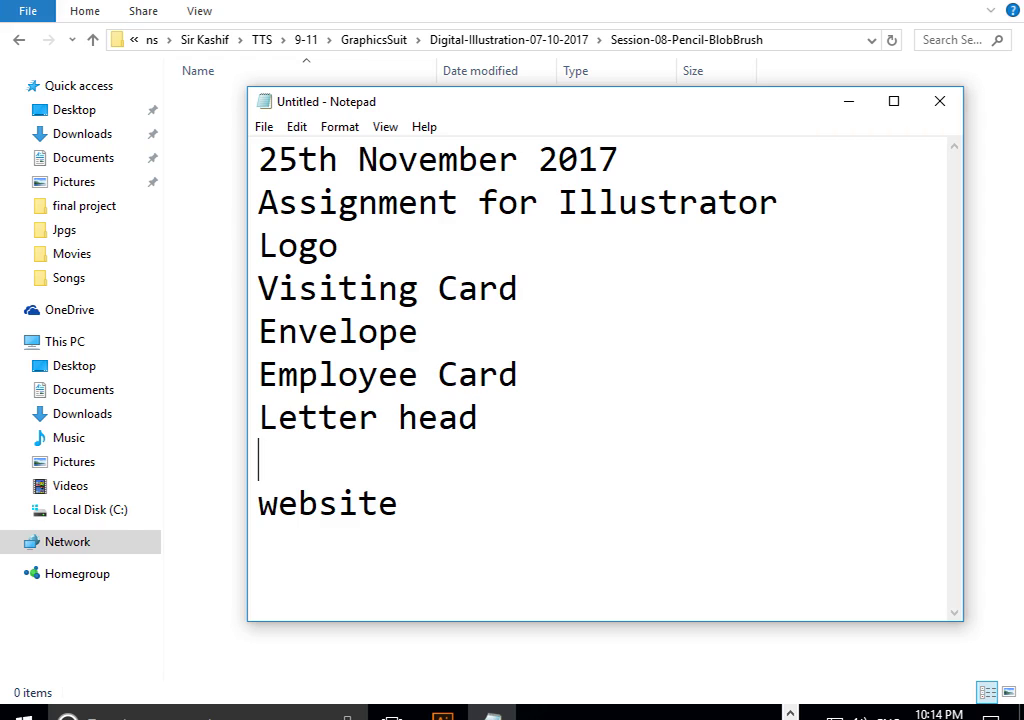
{"action": "type", "text": "F"}
{"action": "type", "text": "lyer"}
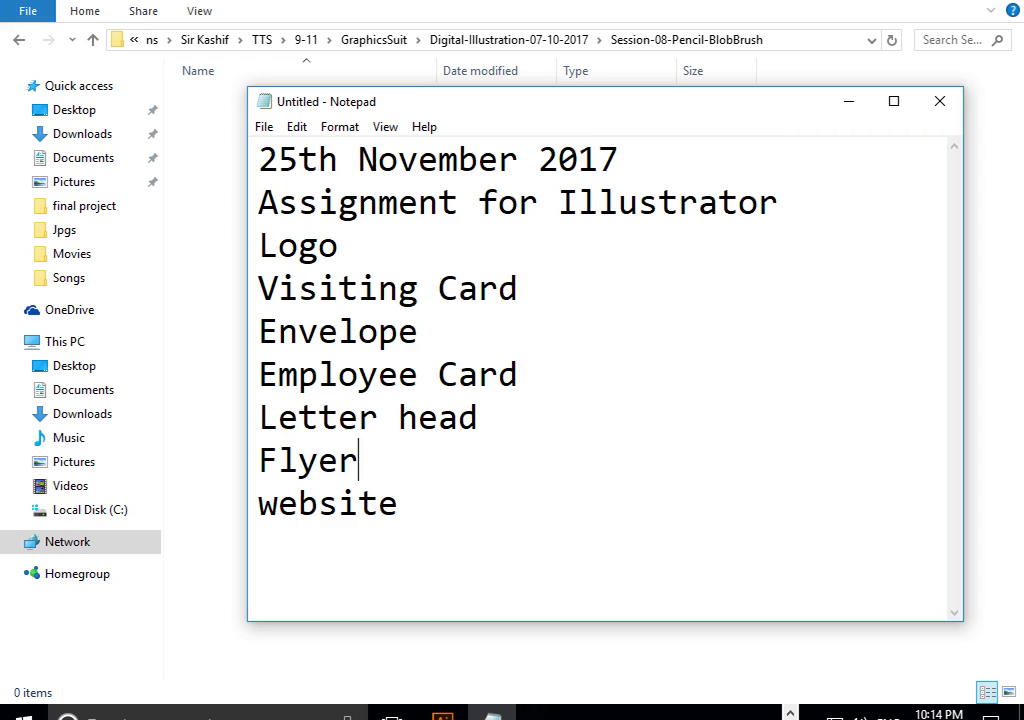
{"action": "key", "text": "Return"}
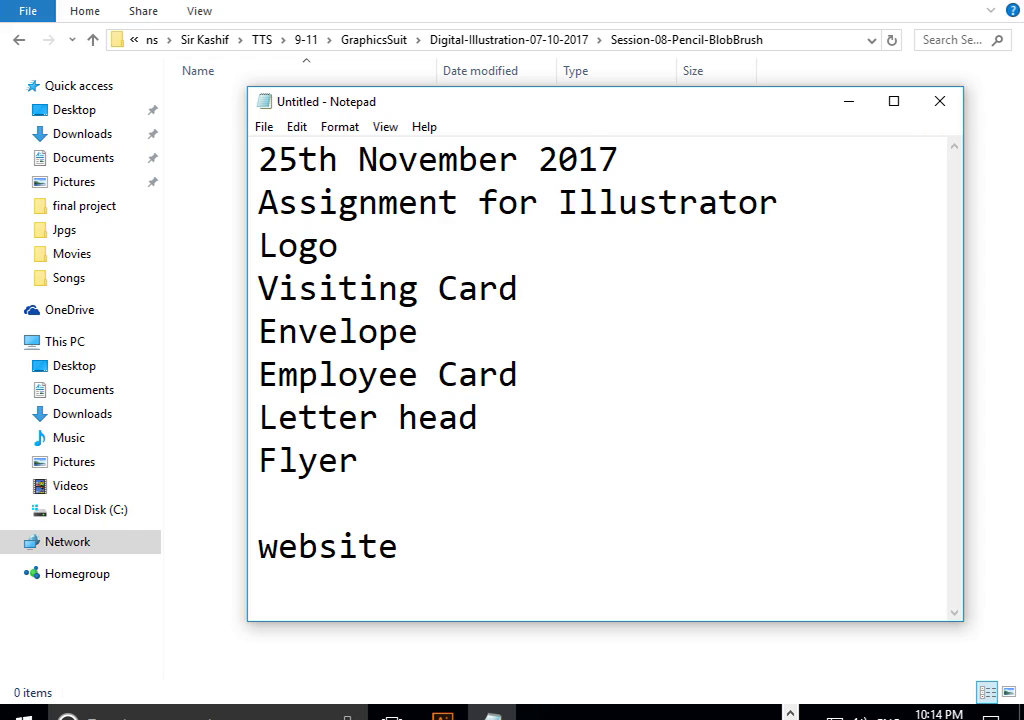
{"action": "type", "text": "packaging"}
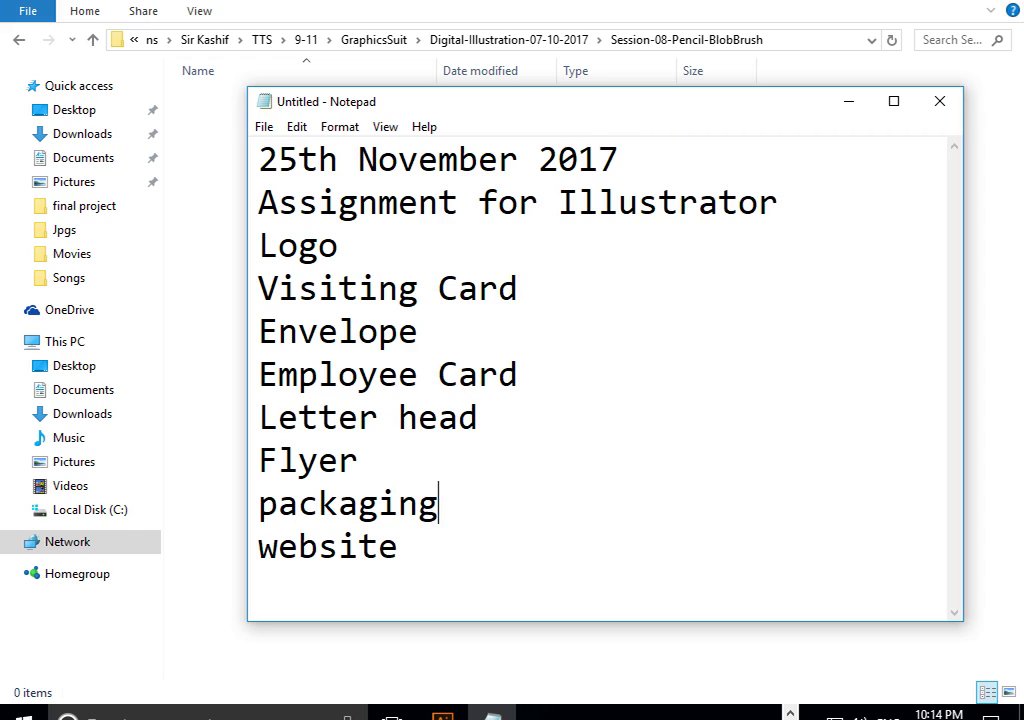
{"action": "key", "text": "Return"}
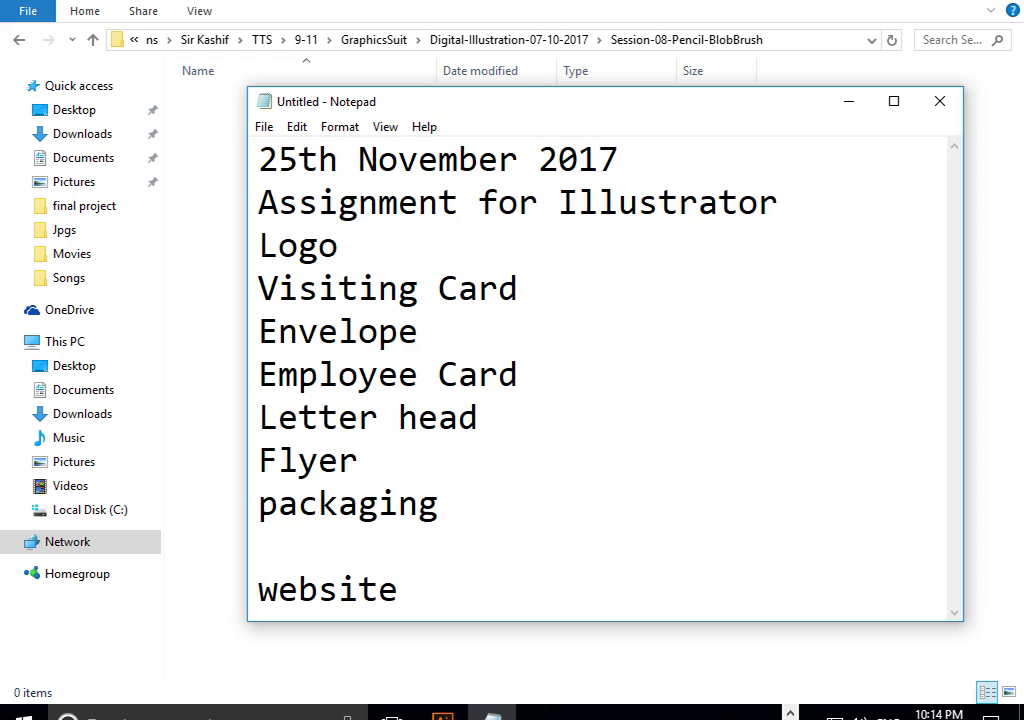
{"action": "type", "text": "c"}
{"action": "type", "text": "alender"}
{"action": "key", "text": "Return"}
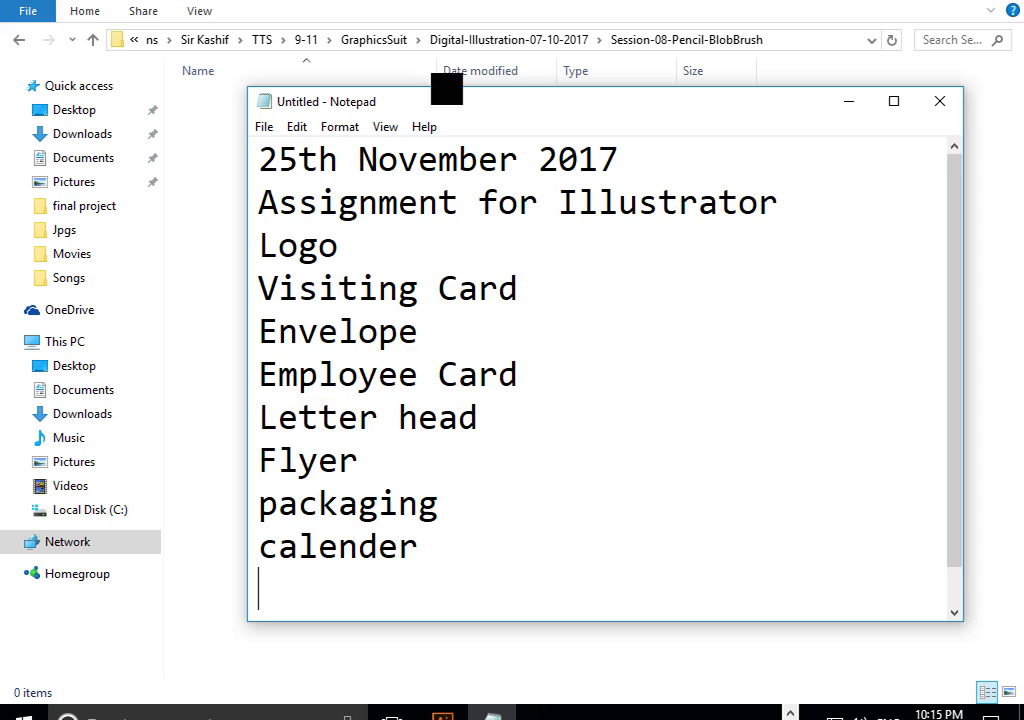
{"action": "scroll", "coordinate": [409, 233], "scroll_direction": "down", "scroll_amount": 1}
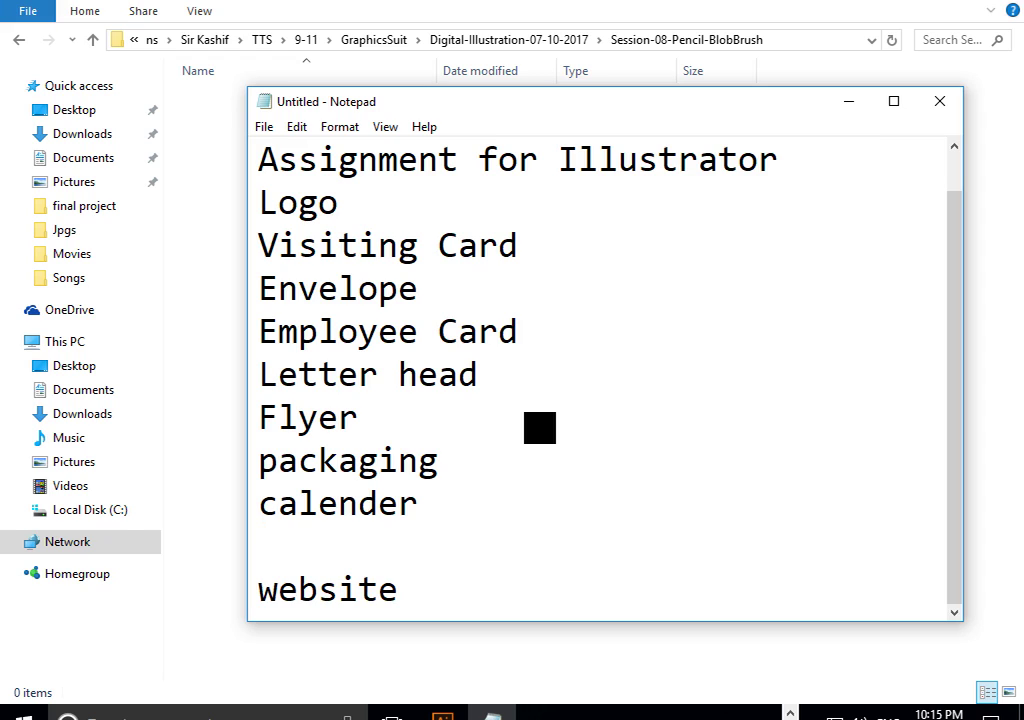
{"action": "type", "text": "b"}
{"action": "type", "text": "untings"}
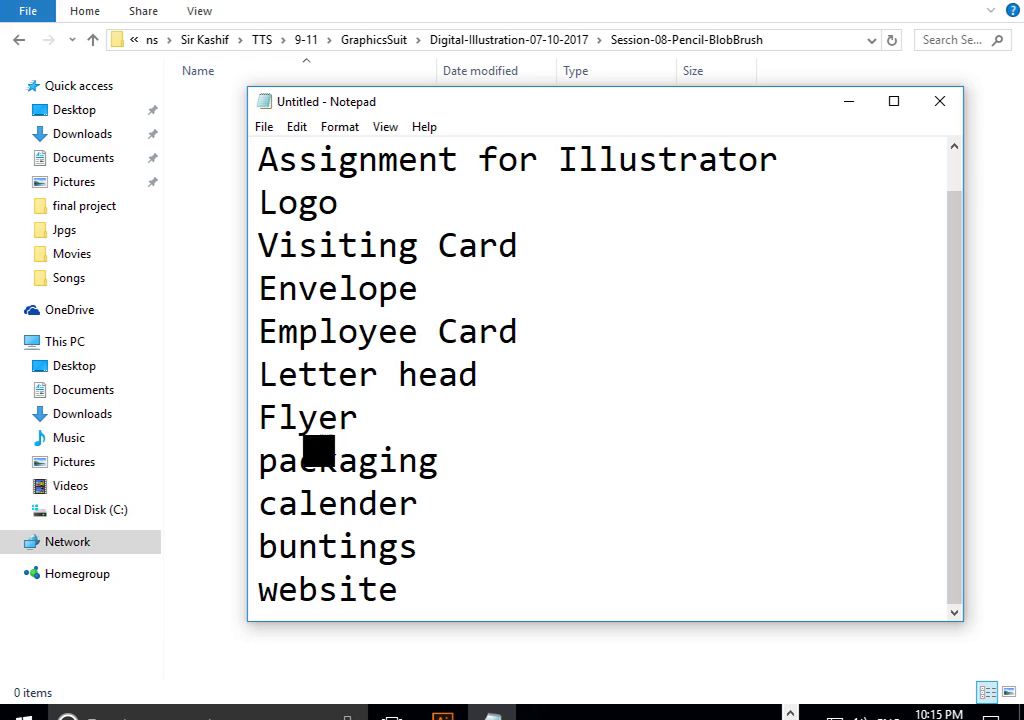
- Add brochure after calender and review the date line
{"action": "left_click", "coordinate": [476, 580]}
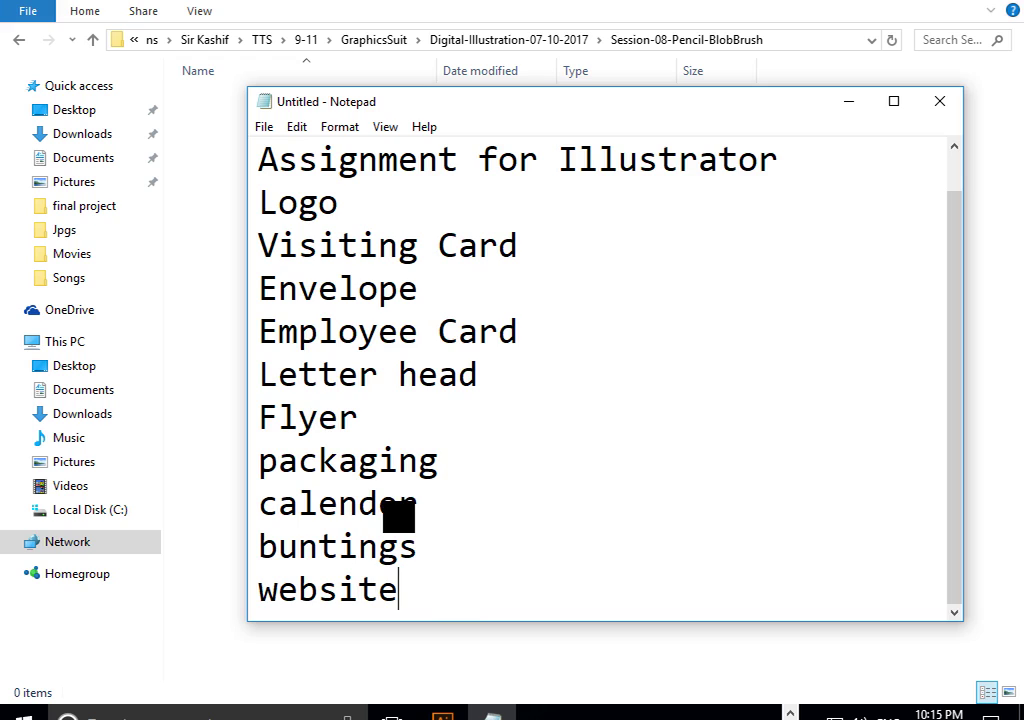
{"action": "left_click", "coordinate": [432, 513]}
{"action": "key", "text": "Return"}
{"action": "type", "text": "brochure"}
{"action": "left_click", "coordinate": [506, 370]}
{"action": "scroll", "coordinate": [520, 380], "scroll_direction": "down", "scroll_amount": 1}
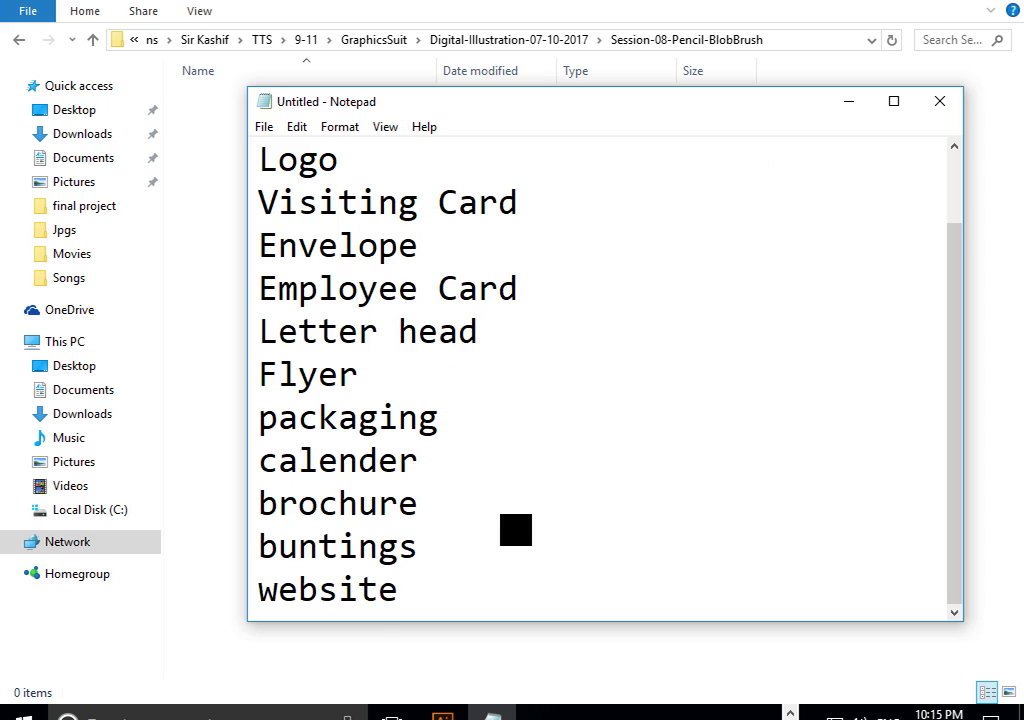
{"action": "scroll", "coordinate": [522, 550], "scroll_direction": "up", "scroll_amount": 1}
{"action": "double_click", "coordinate": [320, 185]}
{"action": "double_click", "coordinate": [315, 168]}
{"action": "double_click", "coordinate": [409, 172]}
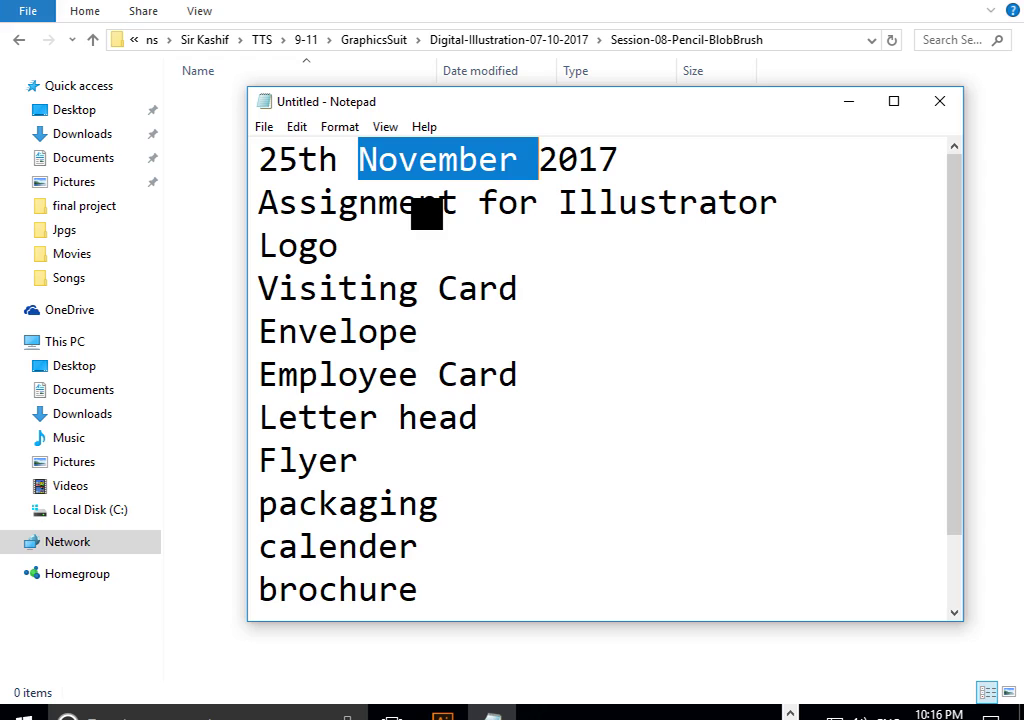
- Save the note, navigating to TTS > 9-11 > GraphicsSuit > Digital-Illustration-07-10-2017
{"action": "left_click", "coordinate": [524, 214]}
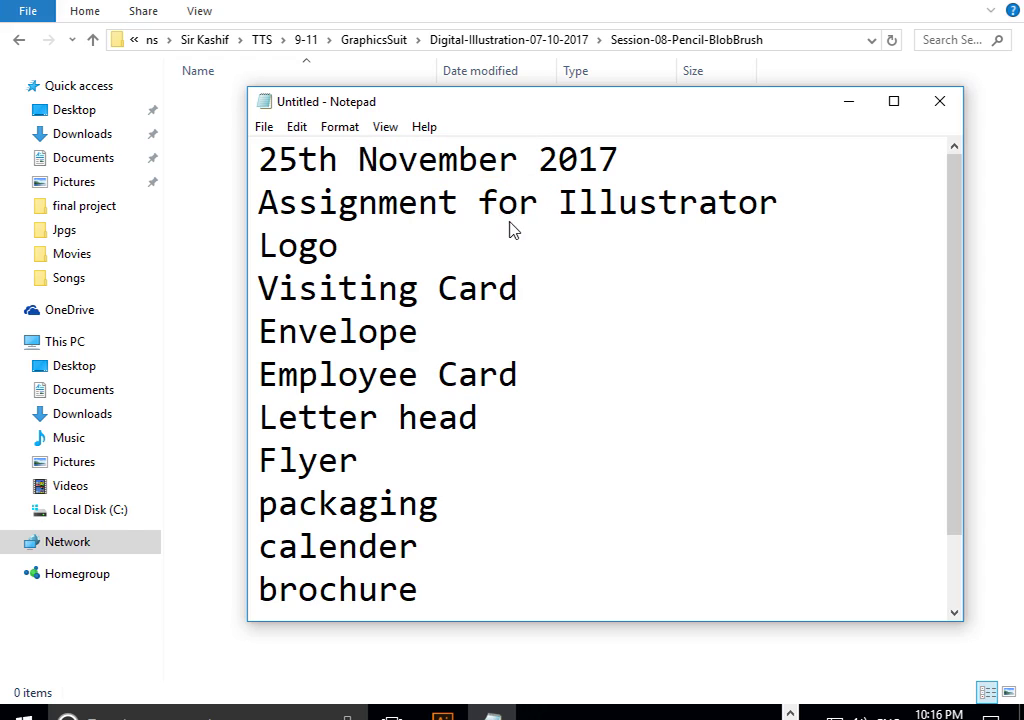
{"action": "key", "text": "ctrl+s"}
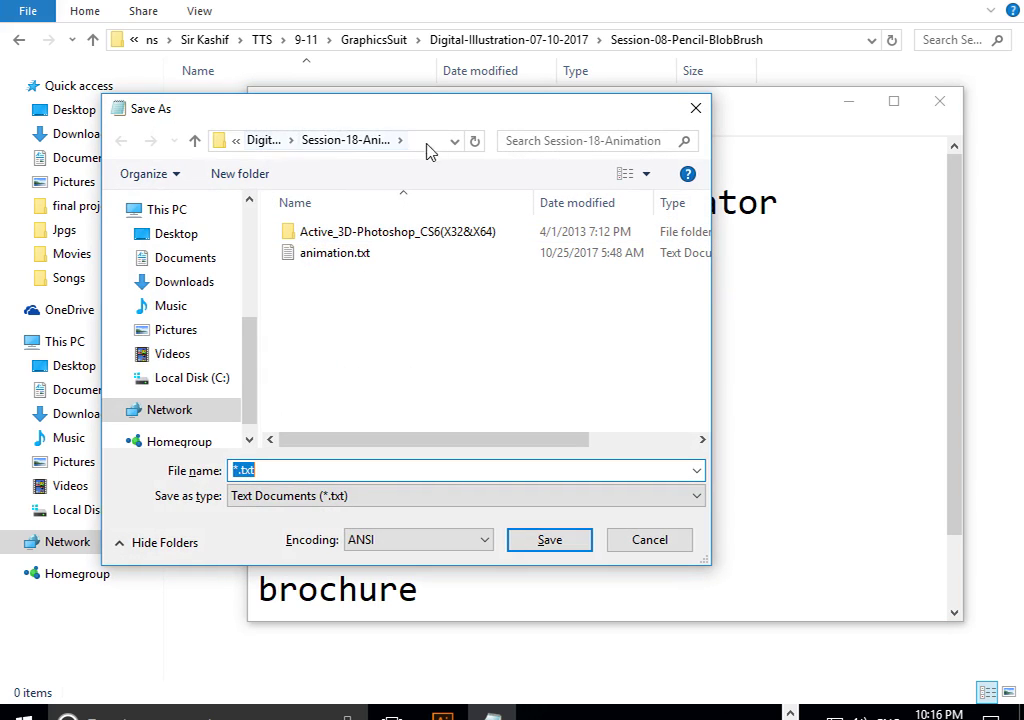
{"action": "left_click", "coordinate": [264, 142]}
{"action": "left_click", "coordinate": [260, 143]}
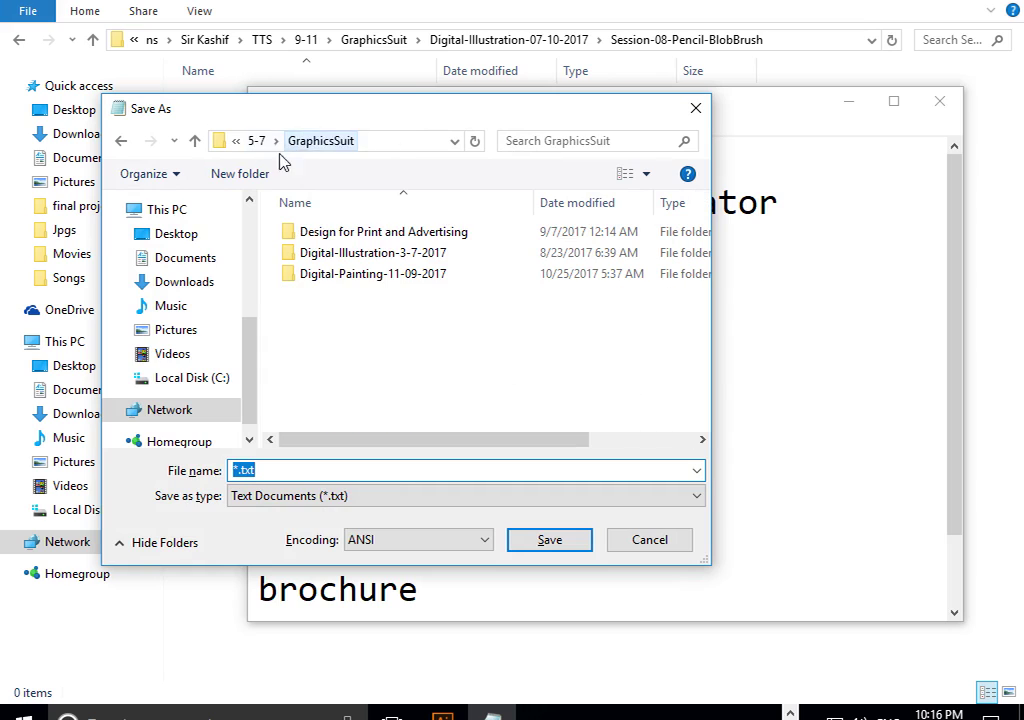
{"action": "left_click", "coordinate": [258, 143]}
{"action": "left_click", "coordinate": [338, 141]}
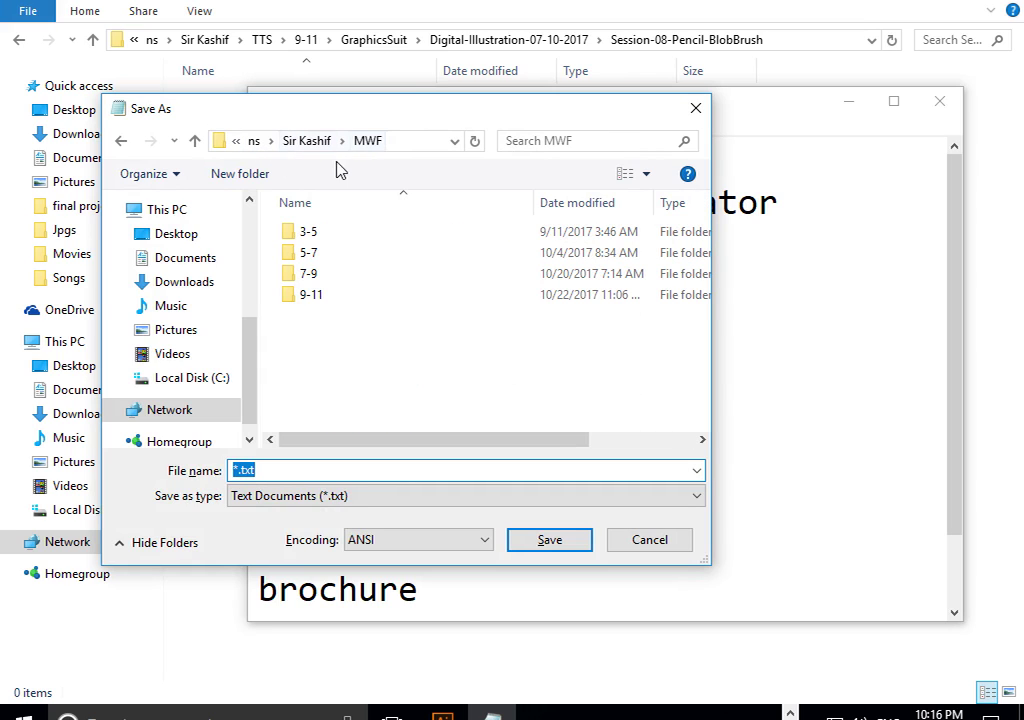
{"action": "left_click", "coordinate": [304, 141]}
{"action": "double_click", "coordinate": [306, 253]}
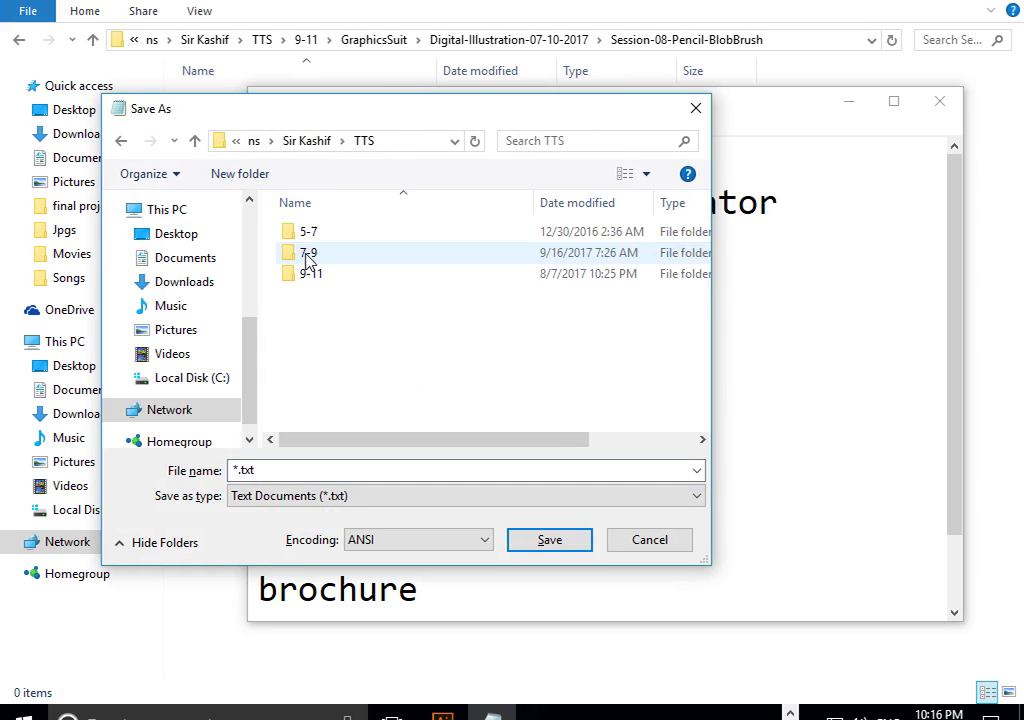
{"action": "double_click", "coordinate": [338, 281]}
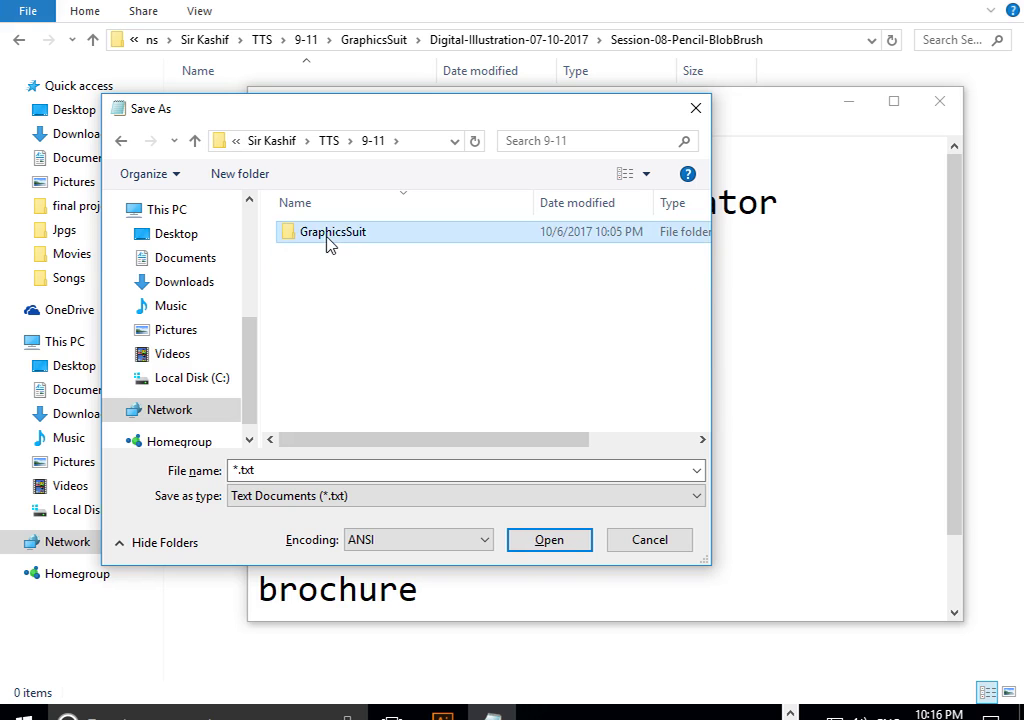
{"action": "double_click", "coordinate": [326, 235]}
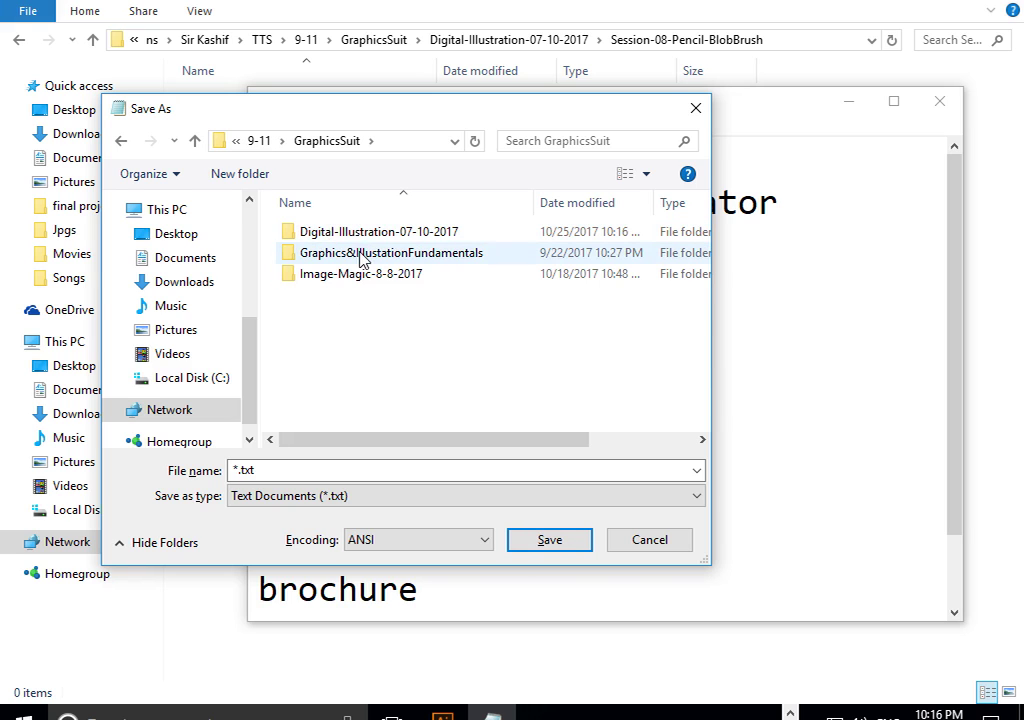
{"action": "double_click", "coordinate": [361, 233]}
{"action": "left_click", "coordinate": [343, 379]}
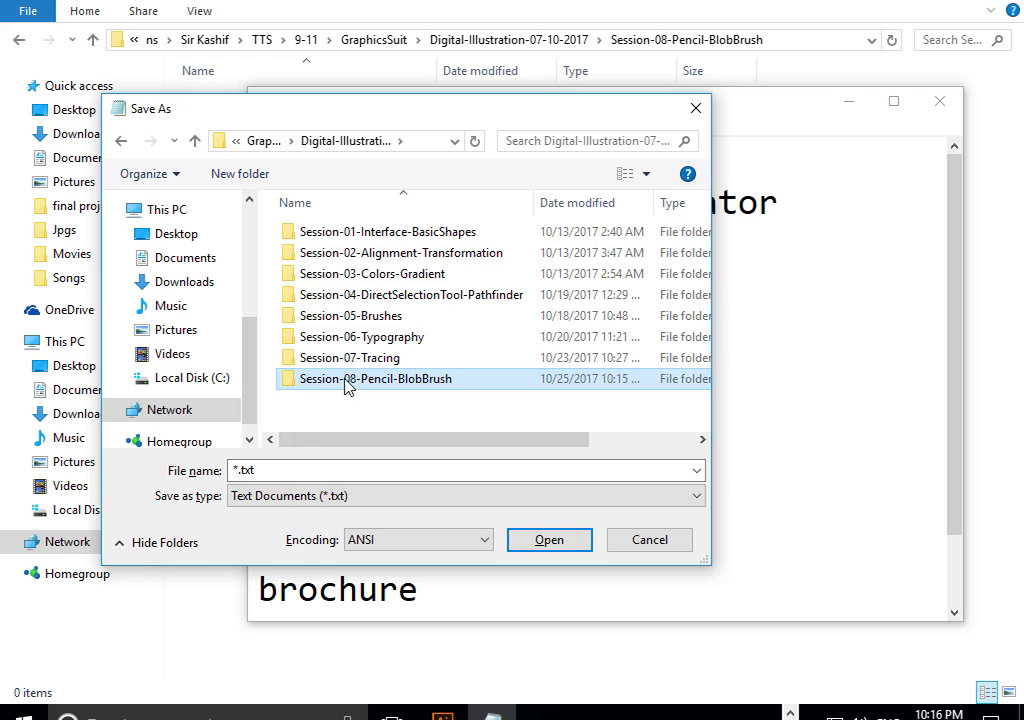
- Name the file Assignments, save it, and close Notepad
{"action": "left_click", "coordinate": [326, 470]}
{"action": "double_click", "coordinate": [323, 474]}
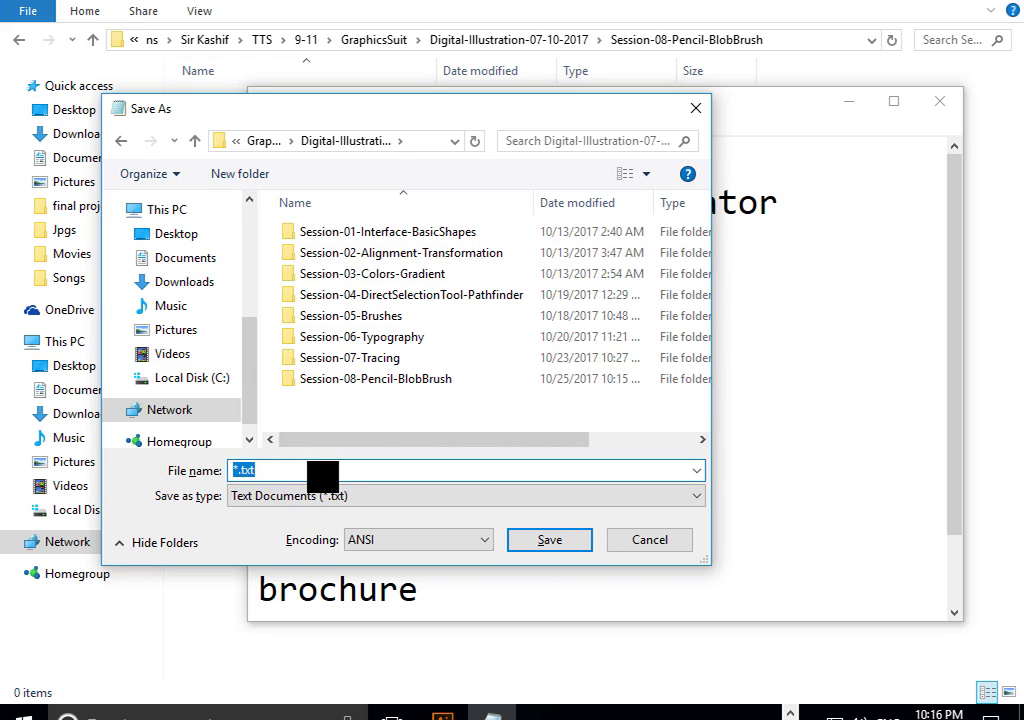
{"action": "type", "text": "As"}
{"action": "key", "text": "BackSpace"}
{"action": "key", "text": "BackSpace"}
{"action": "type", "text": "ments"}
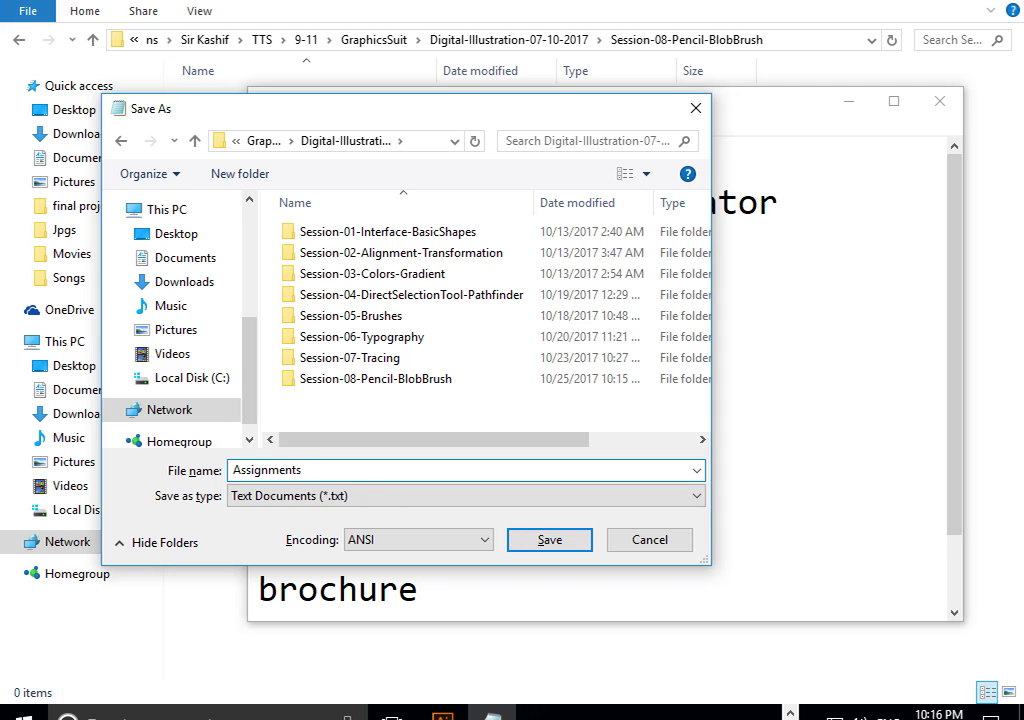
{"action": "key", "text": "Return"}
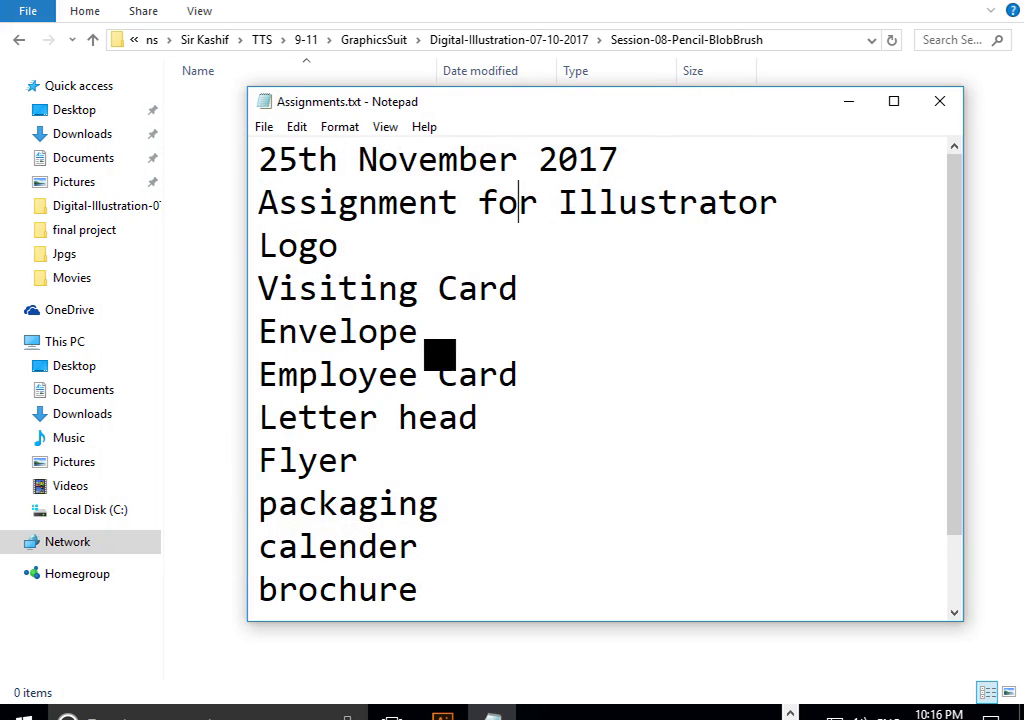
{"action": "left_click", "coordinate": [540, 349]}
{"action": "scroll", "coordinate": [523, 347], "scroll_direction": "down", "scroll_amount": 1}
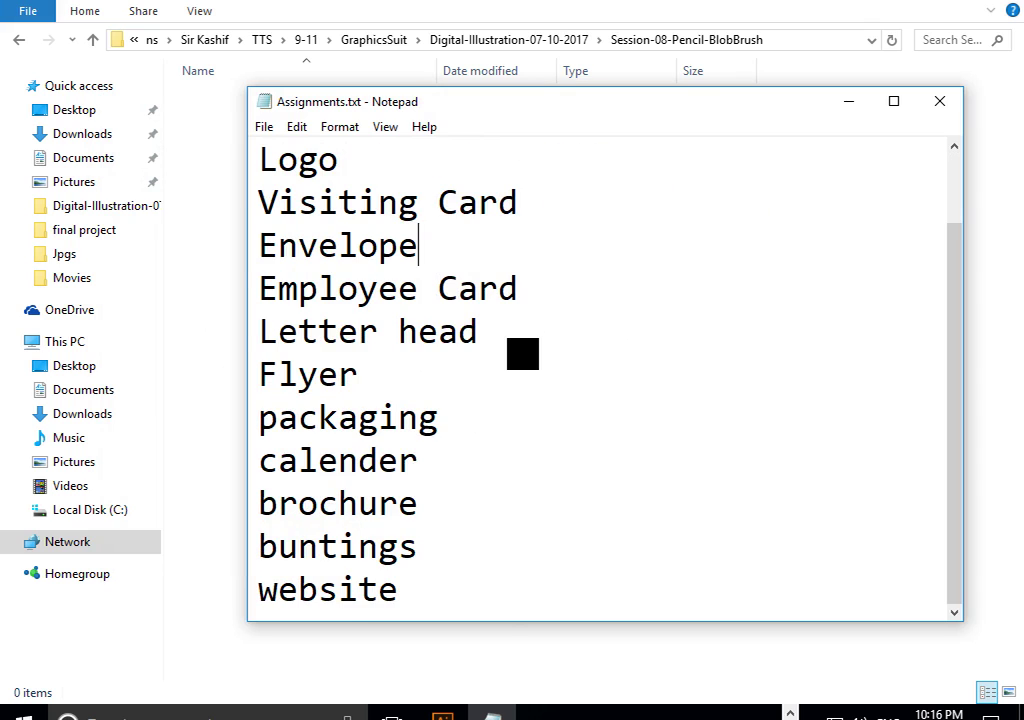
{"action": "scroll", "coordinate": [610, 437], "scroll_direction": "up", "scroll_amount": 1}
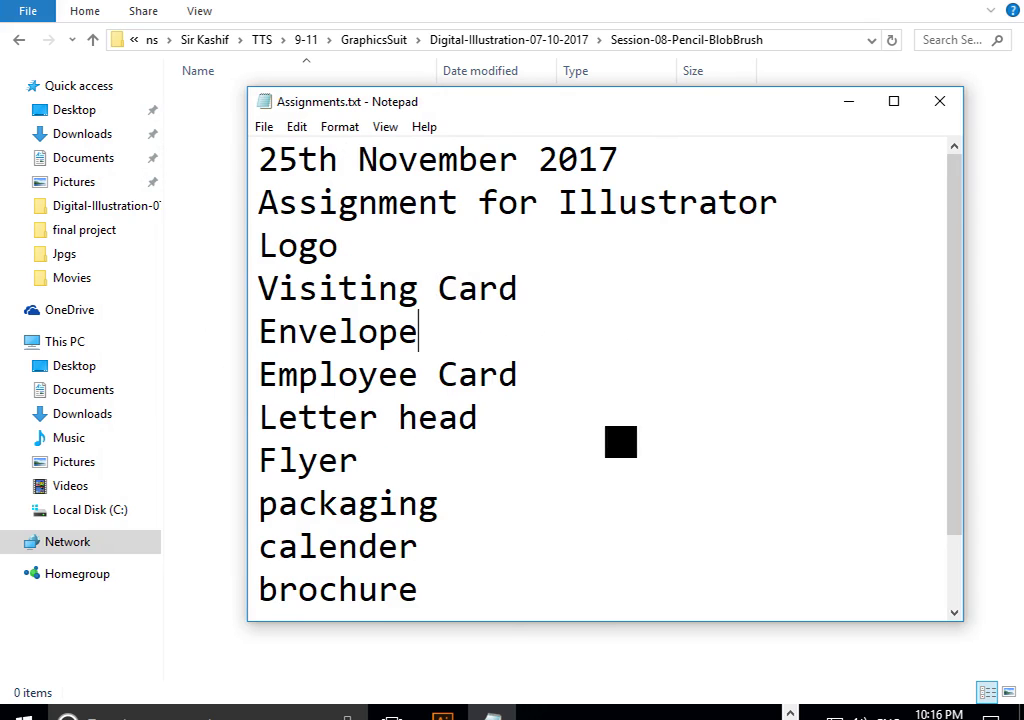
{"action": "left_click", "coordinate": [940, 105]}
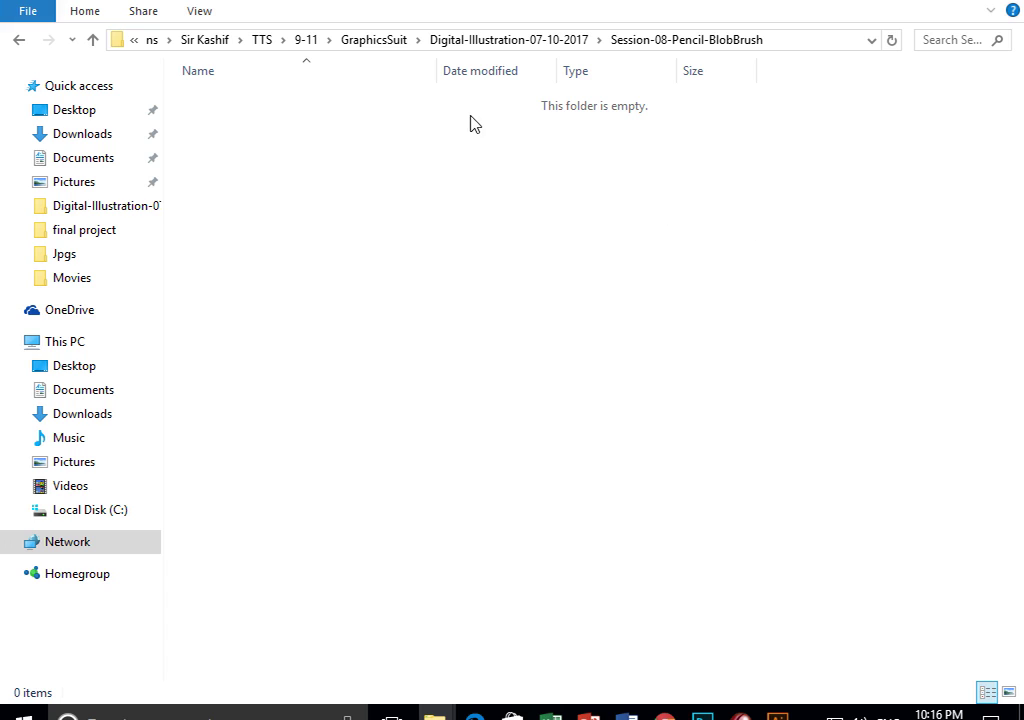
- Bring up Untitled-1 and draw a thick black blob with the Blob Brush Tool
{"action": "left_click", "coordinate": [910, 5]}
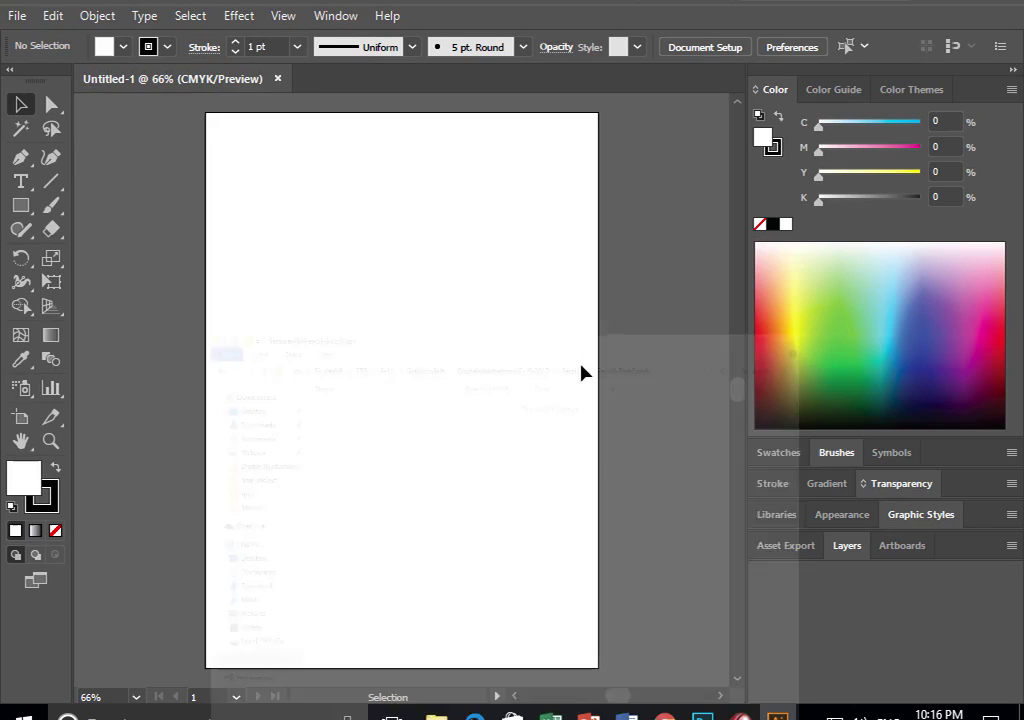
{"action": "left_click", "coordinate": [52, 207]}
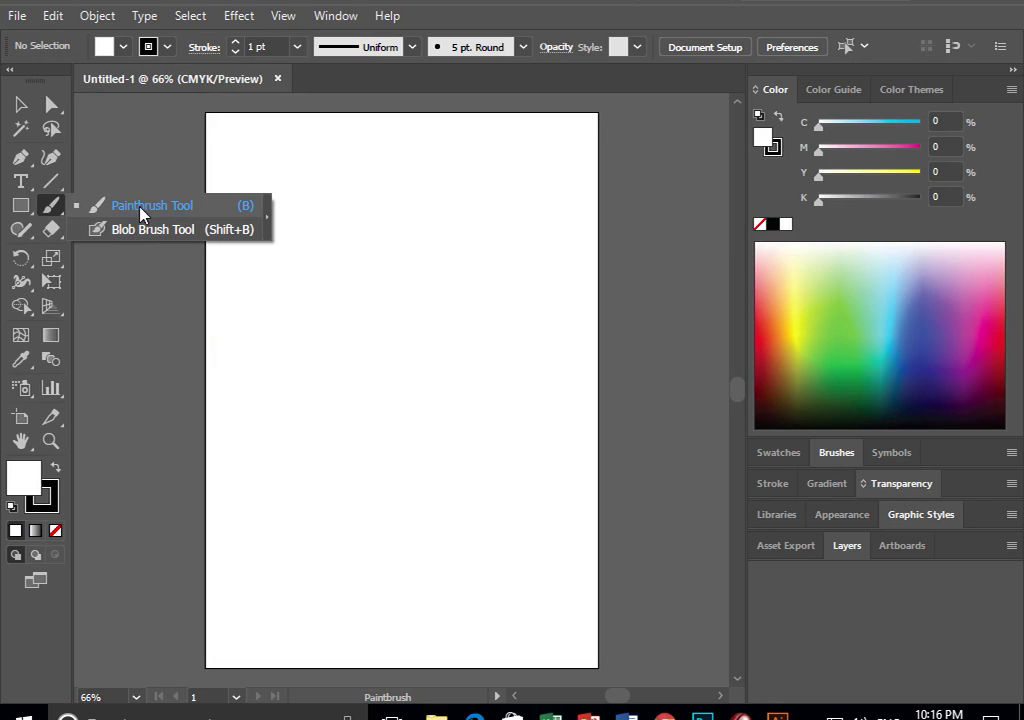
{"action": "left_click", "coordinate": [142, 233]}
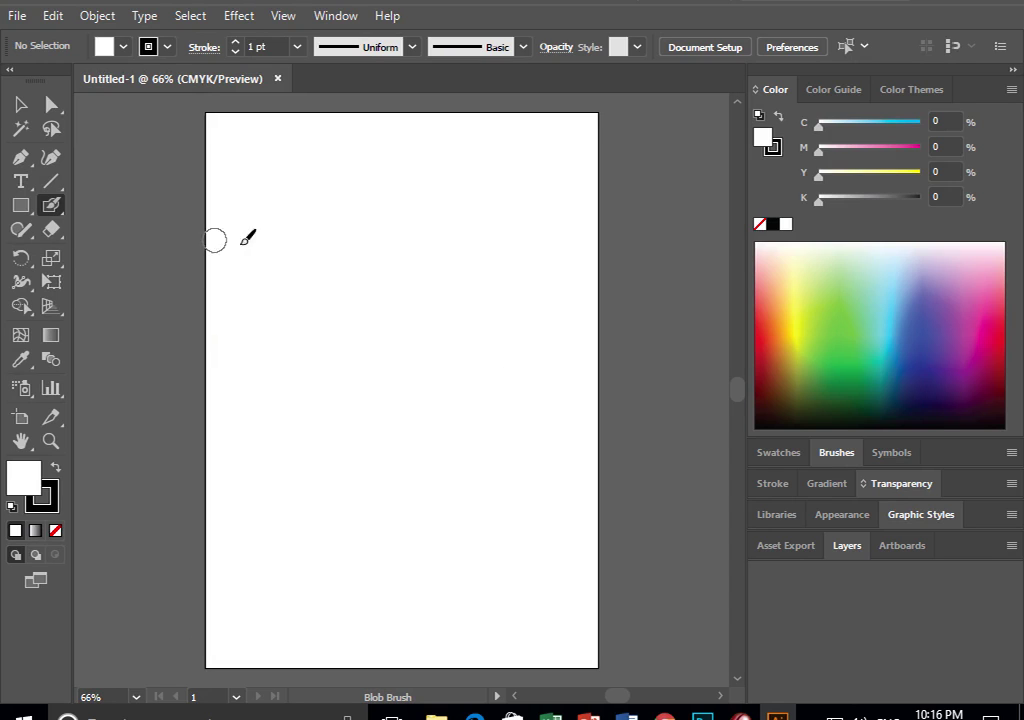
{"action": "mouse_move", "coordinate": [263, 271]}
{"action": "left_mouse_down"}
{"action": "mouse_move", "coordinate": [386, 184]}
{"action": "mouse_move", "coordinate": [450, 226]}
{"action": "mouse_move", "coordinate": [530, 201]}
{"action": "mouse_move", "coordinate": [562, 382]}
{"action": "mouse_move", "coordinate": [433, 405]}
{"action": "mouse_move", "coordinate": [265, 366]}
{"action": "mouse_move", "coordinate": [262, 258]}
{"action": "mouse_move", "coordinate": [268, 272]}
{"action": "left_mouse_up"}
{"action": "left_click", "coordinate": [21, 104]}
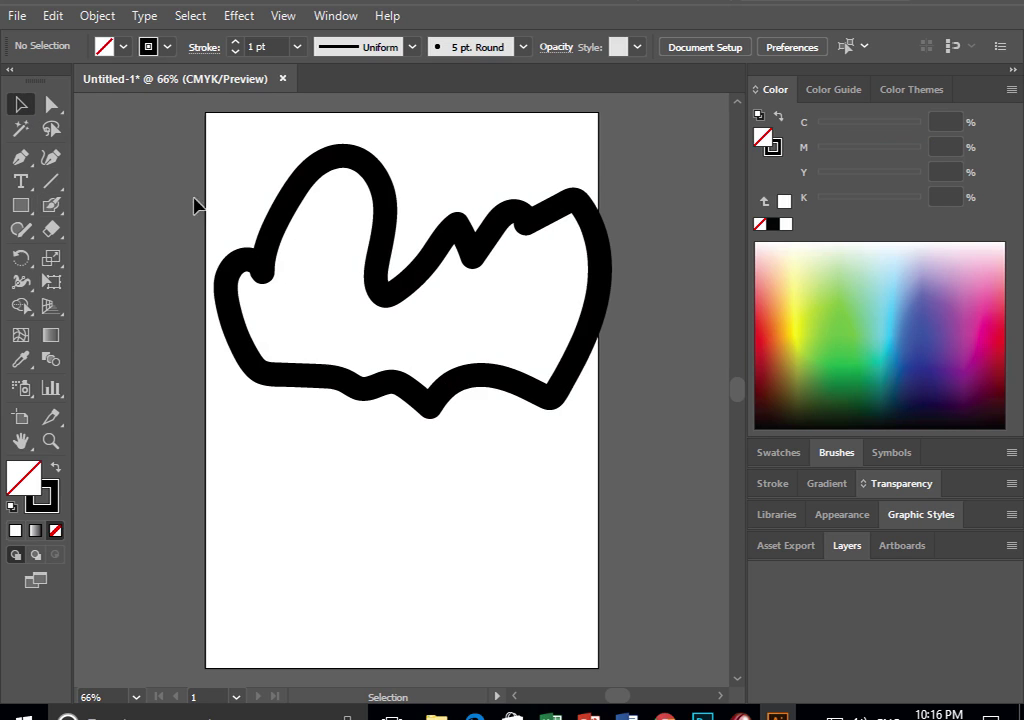
{"action": "left_click", "coordinate": [262, 262]}
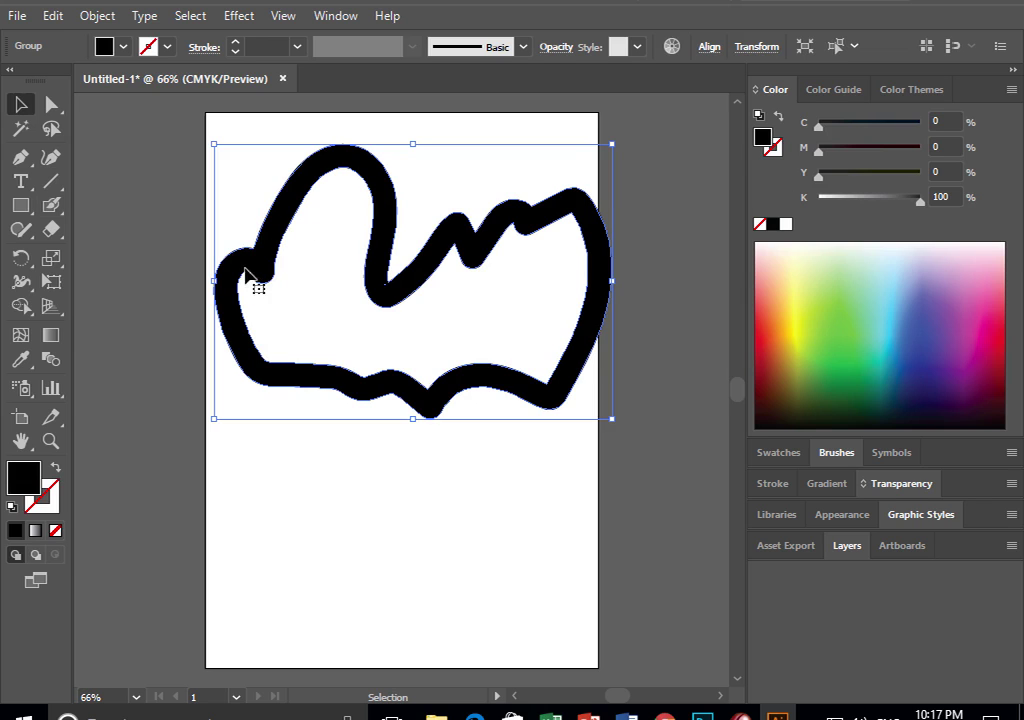
- Try a thin brush stroke over the blob, undo it, and reselect the blob
{"action": "left_click", "coordinate": [50, 228]}
{"action": "mouse_move", "coordinate": [50, 205]}
{"action": "left_mouse_down"}
{"action": "mouse_move", "coordinate": [171, 204]}
{"action": "mouse_move", "coordinate": [262, 155]}
{"action": "mouse_move", "coordinate": [342, 132]}
{"action": "left_mouse_up"}
{"action": "key", "text": "ctrl+z"}
{"action": "key", "text": "v"}
{"action": "left_click", "coordinate": [254, 138]}
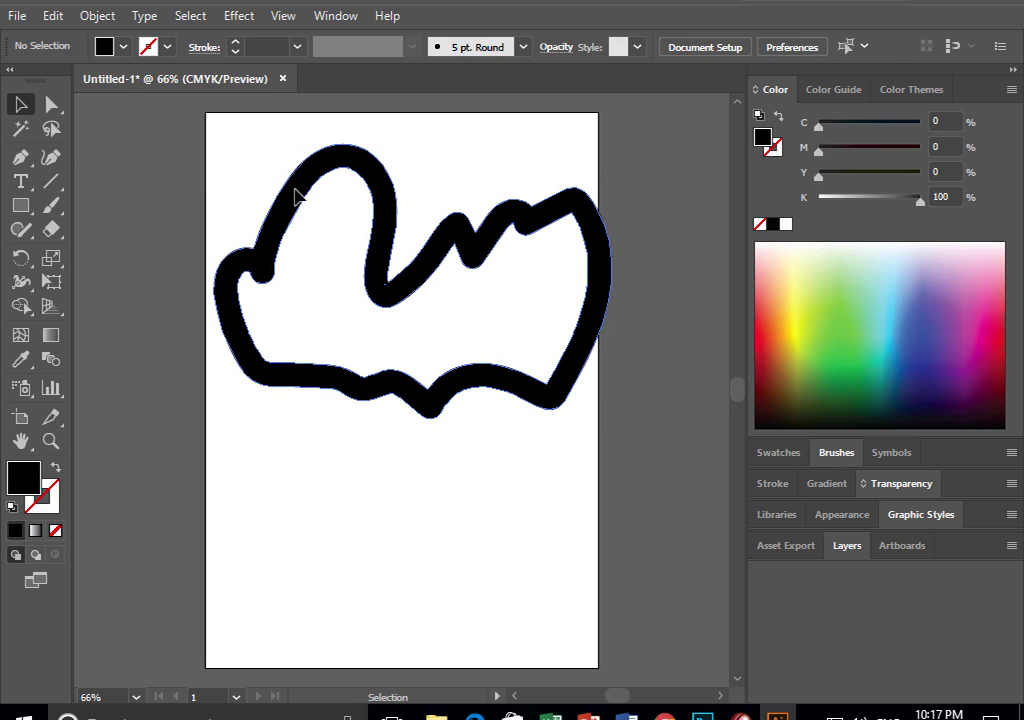
{"action": "left_click", "coordinate": [294, 189]}
- Give the blob a cyan outline with a 7 pt stroke weight
{"action": "left_click", "coordinate": [55, 492]}
{"action": "left_click", "coordinate": [887, 313]}
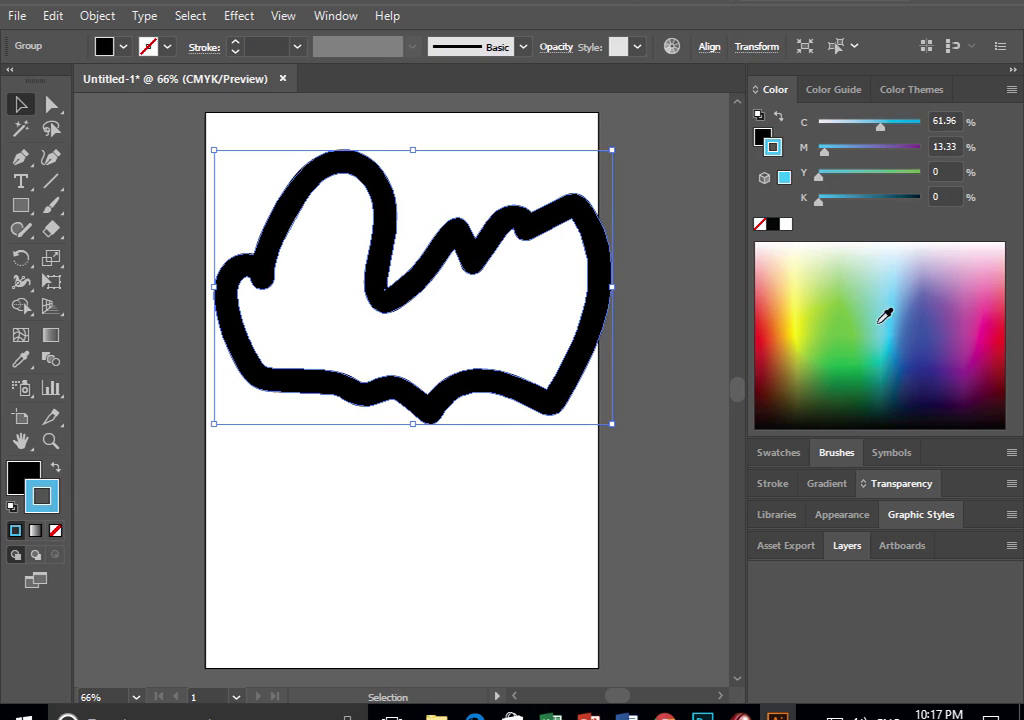
{"action": "left_click", "coordinate": [234, 42]}
{"action": "left_click", "coordinate": [234, 42]}
{"action": "left_click", "coordinate": [234, 42]}
{"action": "left_click", "coordinate": [234, 42]}
{"action": "left_click", "coordinate": [234, 42]}
{"action": "left_click", "coordinate": [234, 42]}
{"action": "left_click", "coordinate": [209, 300]}
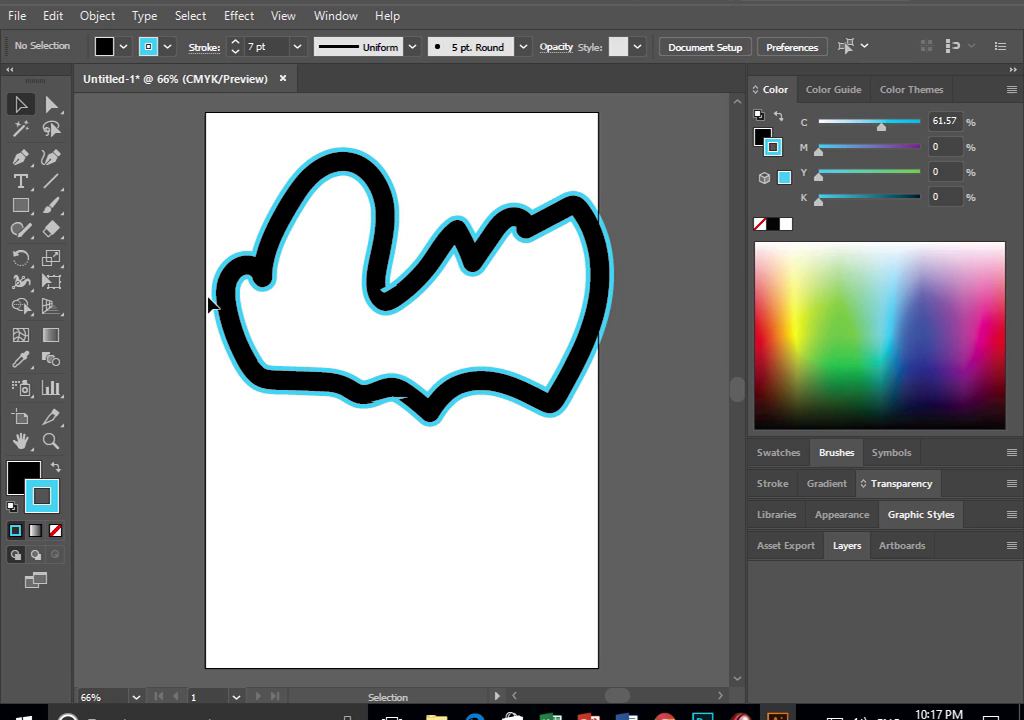
- Move the outlined blob slightly on the page, then delete it
{"action": "left_click", "coordinate": [376, 285]}
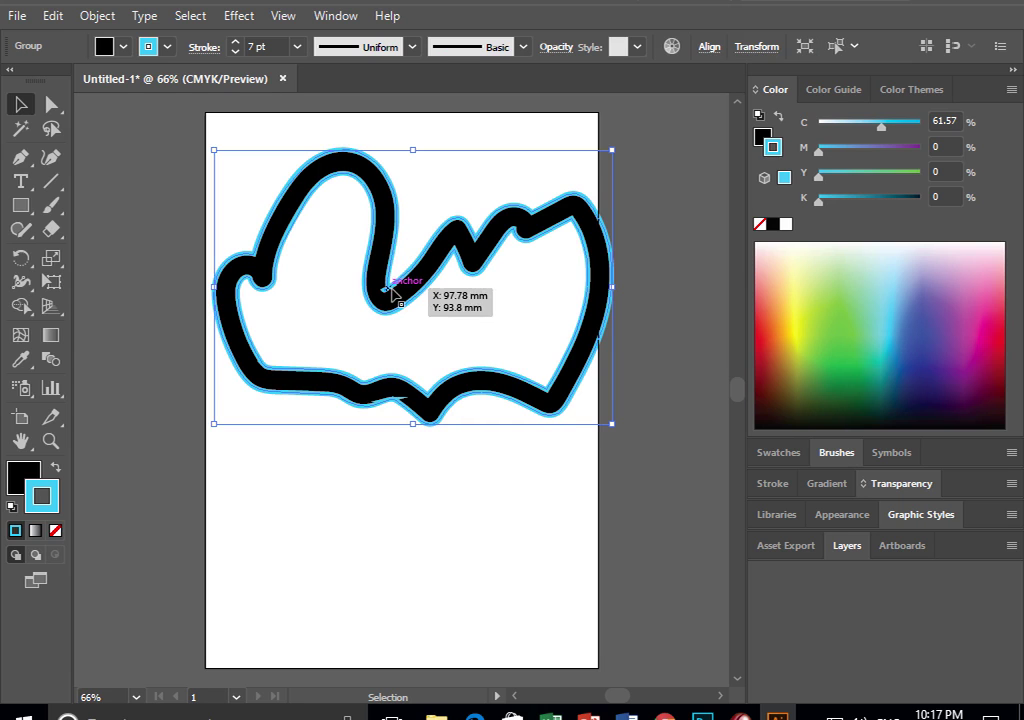
{"action": "left_click_drag", "start_coordinate": [367, 278], "coordinate": [362, 295]}
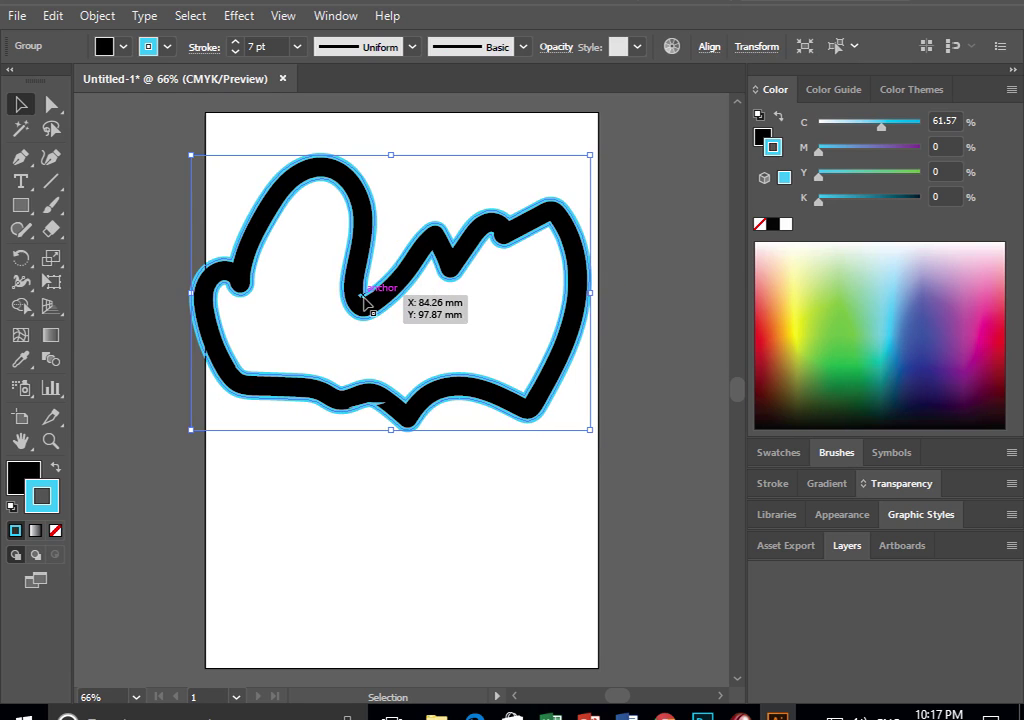
{"action": "key", "text": "Delete"}
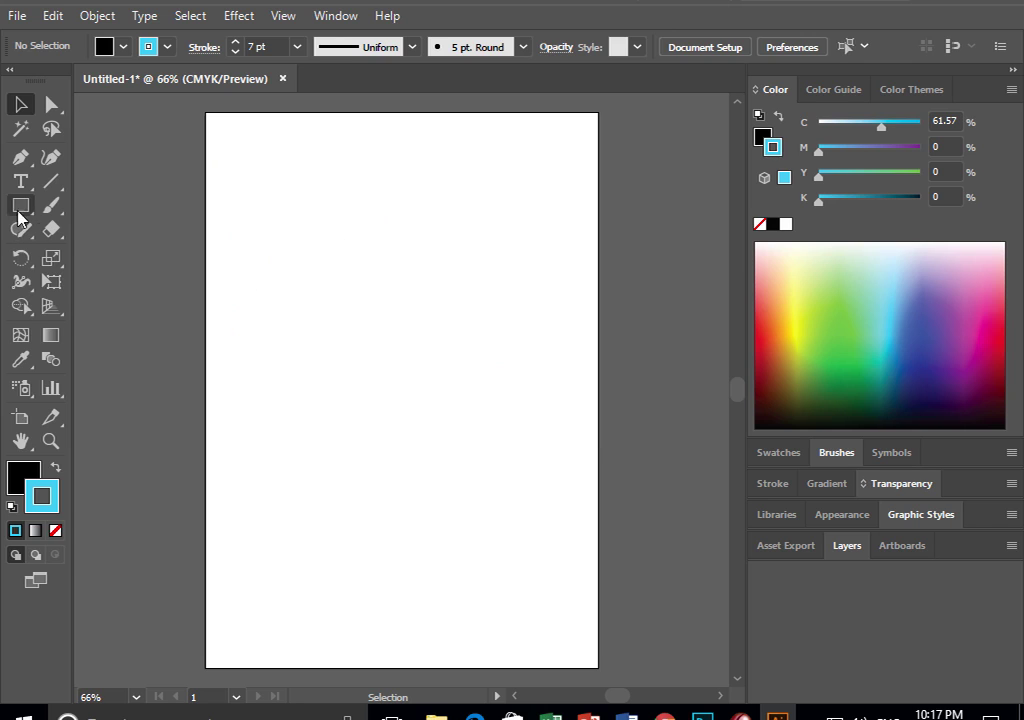
{"action": "left_click", "coordinate": [22, 229]}
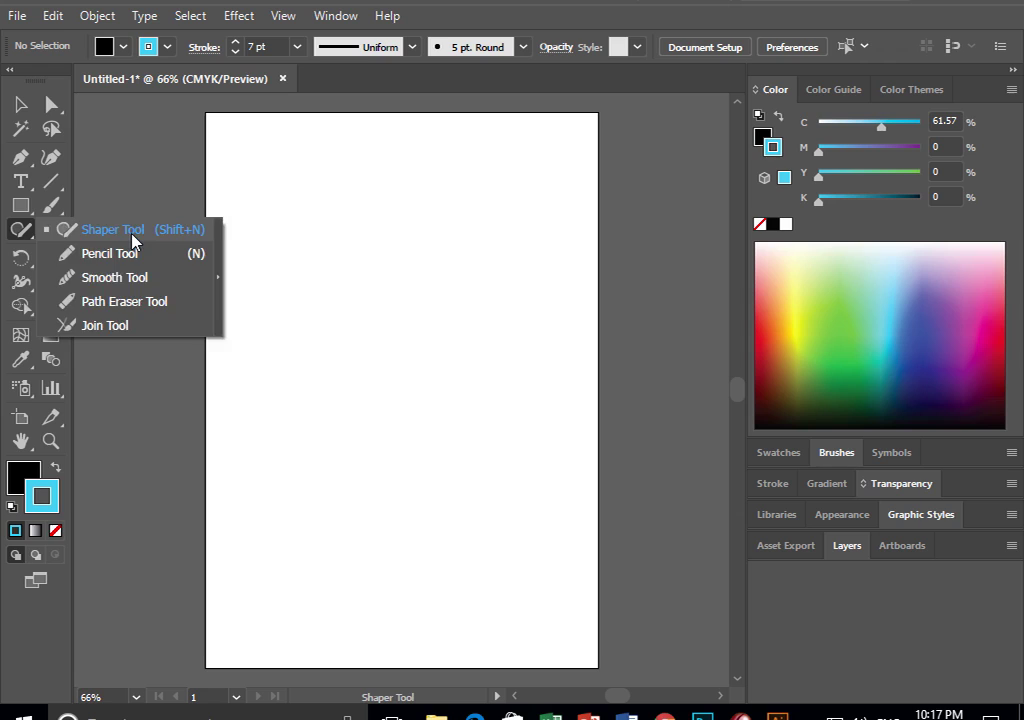
{"action": "left_click", "coordinate": [133, 237]}
{"action": "mouse_move", "coordinate": [359, 205]}
{"action": "left_mouse_down"}
{"action": "mouse_move", "coordinate": [281, 356]}
{"action": "mouse_move", "coordinate": [468, 345]}
{"action": "mouse_move", "coordinate": [361, 212]}
{"action": "left_mouse_up"}
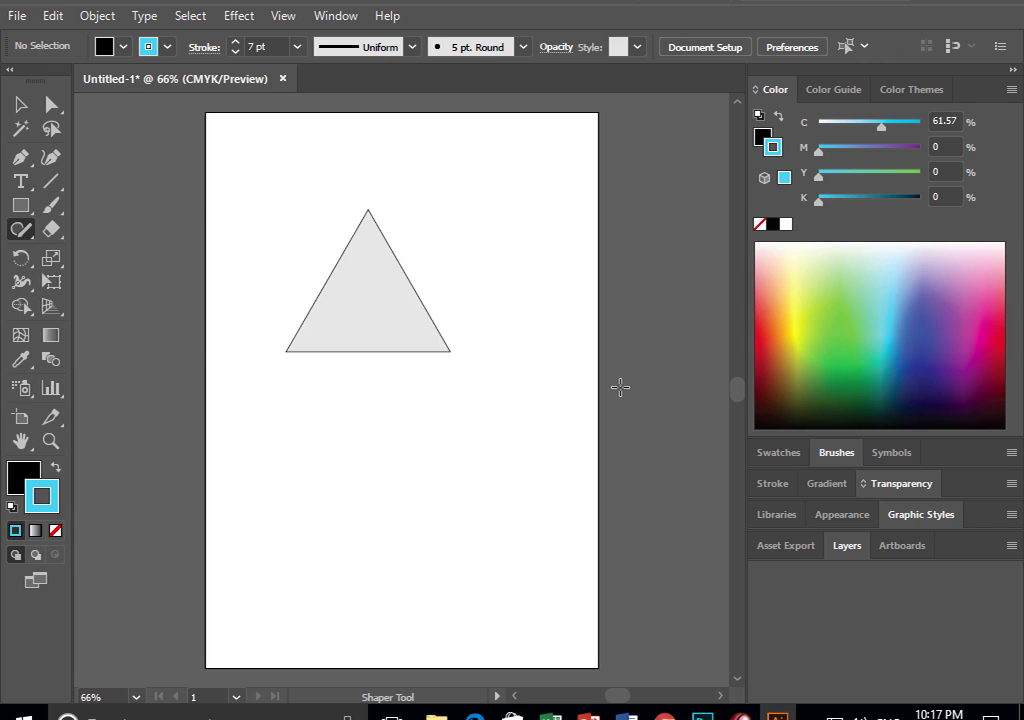
{"action": "mouse_move", "coordinate": [556, 249]}
{"action": "left_mouse_down"}
{"action": "mouse_move", "coordinate": [560, 334]}
{"action": "mouse_move", "coordinate": [615, 341]}
{"action": "mouse_move", "coordinate": [610, 261]}
{"action": "mouse_move", "coordinate": [563, 240]}
{"action": "left_mouse_up"}
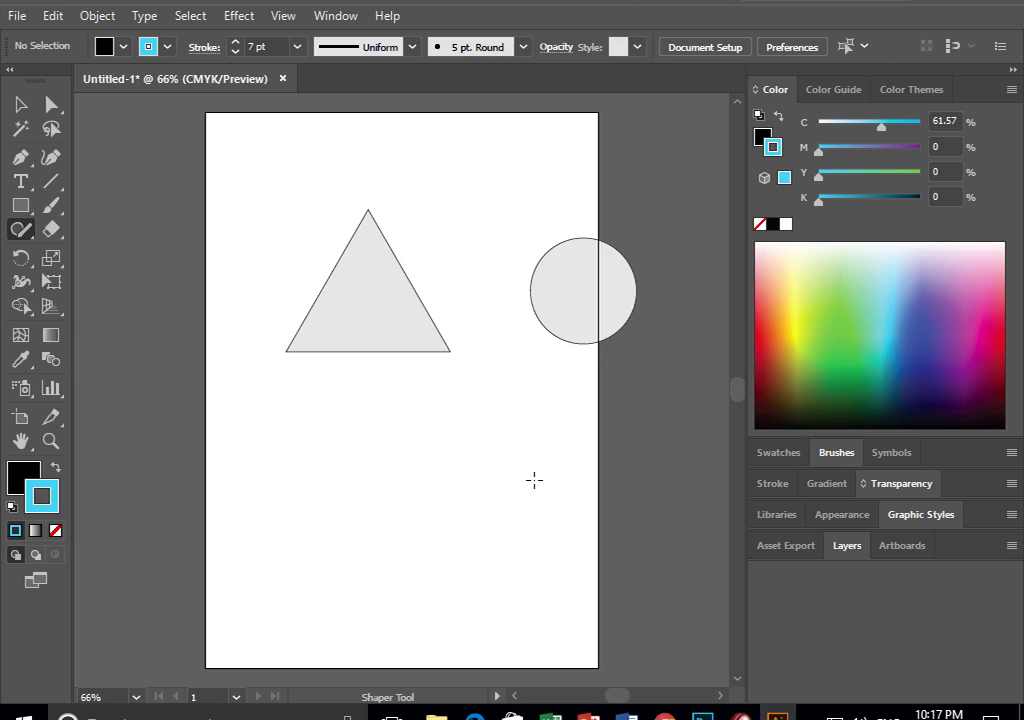
{"action": "left_click_drag", "start_coordinate": [446, 456], "coordinate": [448, 568]}
{"action": "mouse_move", "coordinate": [298, 570]}
{"action": "left_mouse_down"}
{"action": "mouse_move", "coordinate": [256, 494]}
{"action": "mouse_move", "coordinate": [258, 425]}
{"action": "left_mouse_up"}
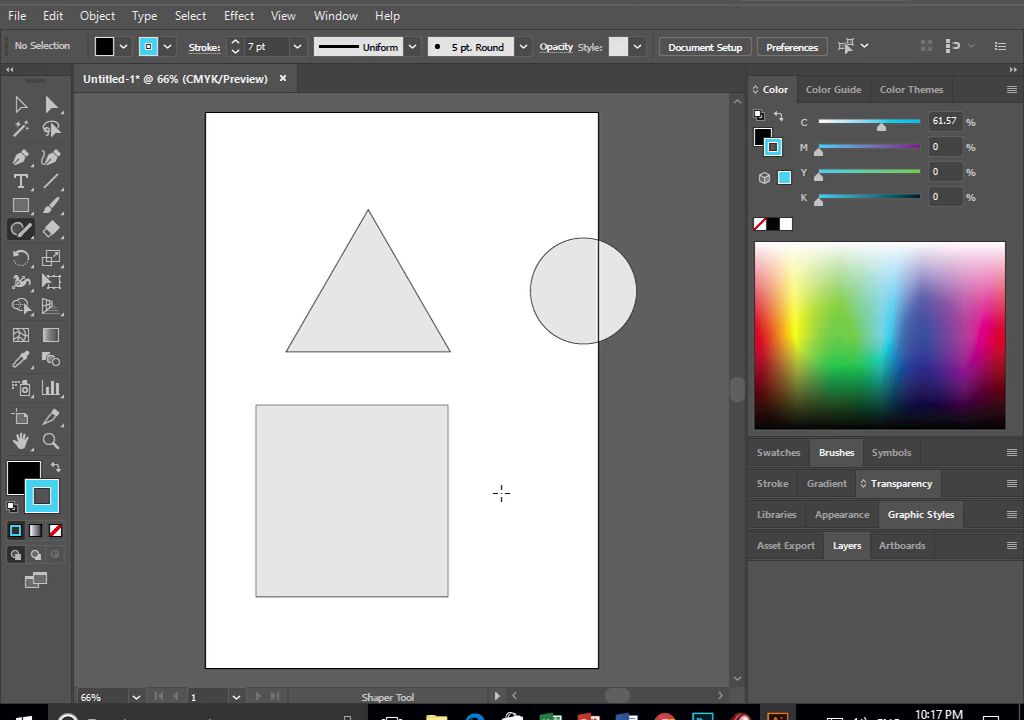
{"action": "mouse_move", "coordinate": [539, 394]}
{"action": "left_mouse_down"}
{"action": "mouse_move", "coordinate": [480, 498]}
{"action": "mouse_move", "coordinate": [539, 578]}
{"action": "mouse_move", "coordinate": [585, 610]}
{"action": "mouse_move", "coordinate": [652, 477]}
{"action": "mouse_move", "coordinate": [542, 395]}
{"action": "left_mouse_up"}
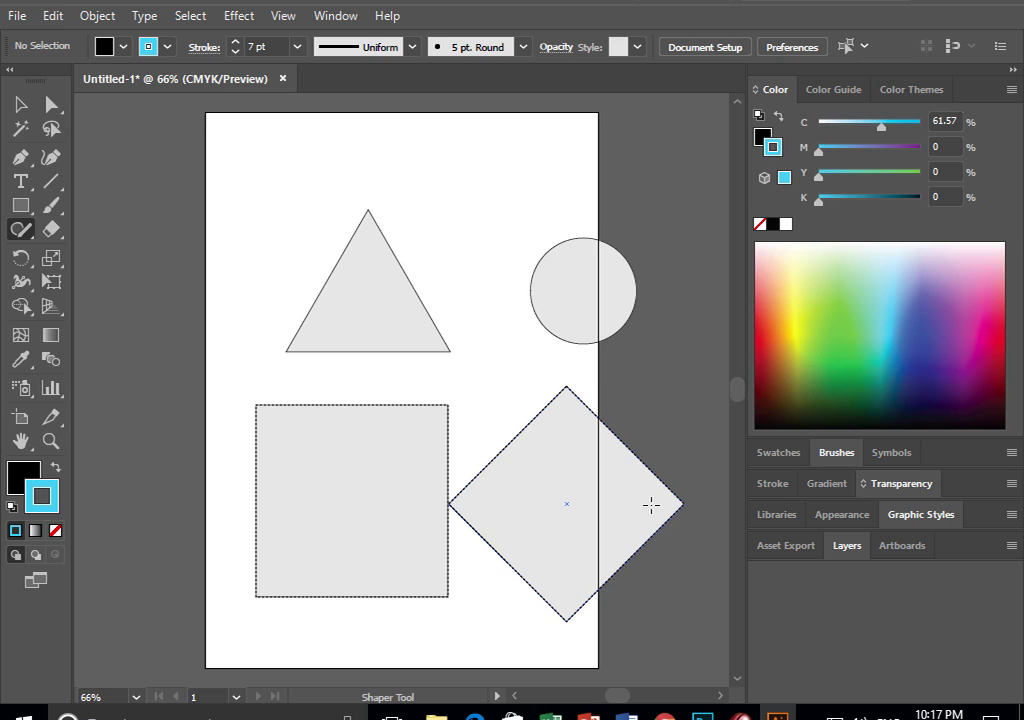
{"action": "left_click_drag", "start_coordinate": [638, 439], "coordinate": [400, 414]}
{"action": "mouse_move", "coordinate": [564, 293]}
{"action": "left_mouse_down"}
{"action": "mouse_move", "coordinate": [457, 390]}
{"action": "mouse_move", "coordinate": [517, 474]}
{"action": "left_mouse_up"}
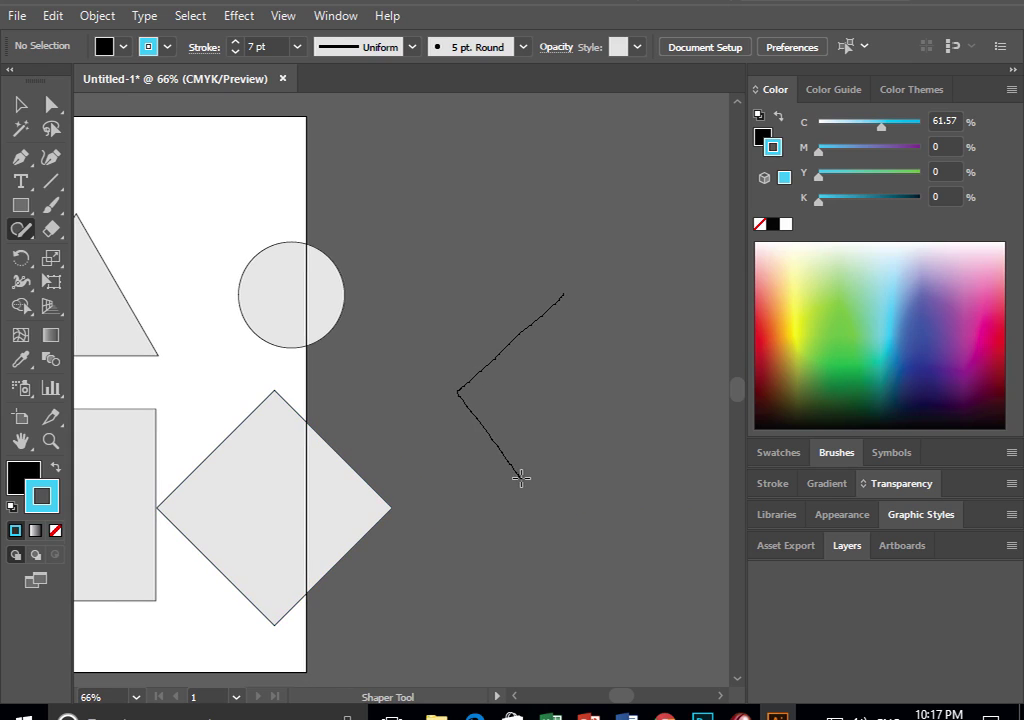
{"action": "left_click_drag", "start_coordinate": [662, 382], "coordinate": [566, 302]}
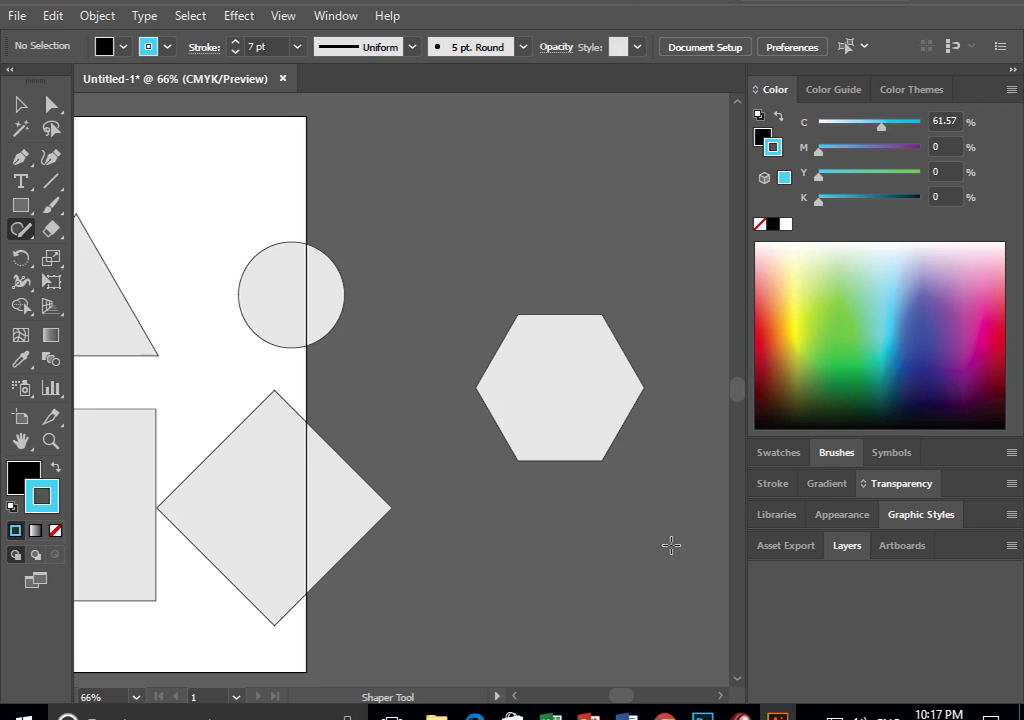
{"action": "scroll", "coordinate": [457, 407], "scroll_direction": "left", "scroll_amount": 5}
{"action": "key", "text": "ctrl+a"}
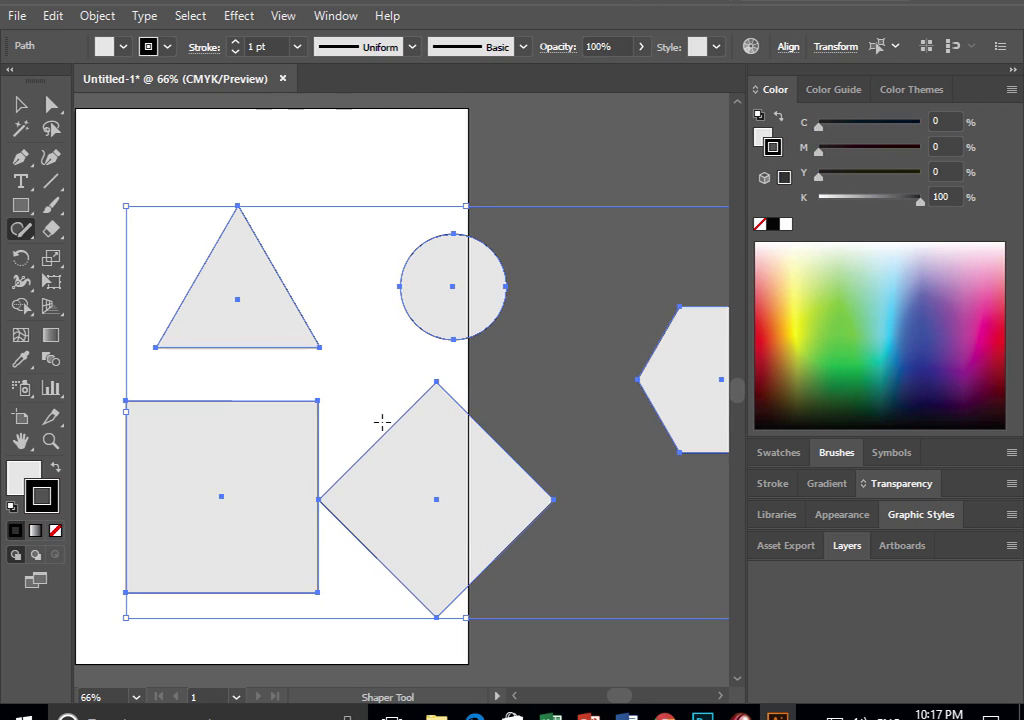
{"action": "key", "text": "Delete"}
{"action": "left_click_drag", "start_coordinate": [22, 230], "coordinate": [98, 256]}
- Draw a wavy pencil stroke and raise its weight to 7 pt
{"action": "mouse_move", "coordinate": [194, 334]}
{"action": "left_mouse_down"}
{"action": "mouse_move", "coordinate": [400, 380]}
{"action": "mouse_move", "coordinate": [667, 248]}
{"action": "left_mouse_up"}
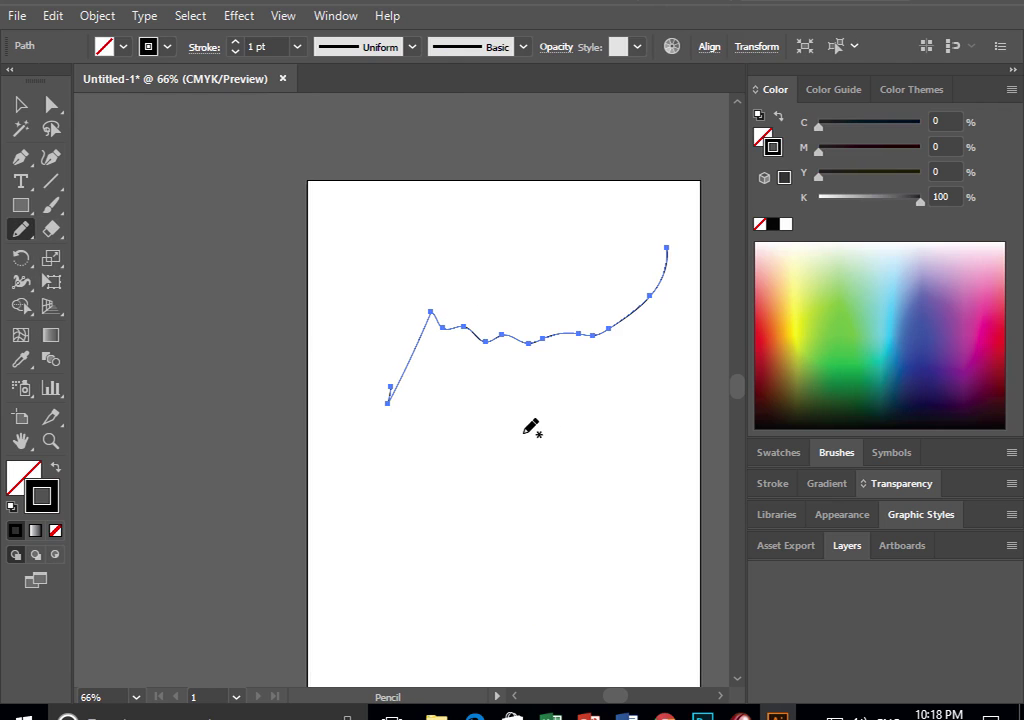
{"action": "left_click", "coordinate": [235, 43]}
{"action": "left_click", "coordinate": [235, 43]}
{"action": "left_click", "coordinate": [235, 43]}
{"action": "left_click", "coordinate": [235, 43]}
{"action": "left_click", "coordinate": [235, 43]}
{"action": "left_click", "coordinate": [235, 43]}
{"action": "left_click", "coordinate": [235, 43]}
{"action": "left_click", "coordinate": [235, 43]}
- Give the stroke an elliptical width profile, a charcoal brush and 8 pt weight
{"action": "left_click", "coordinate": [412, 47]}
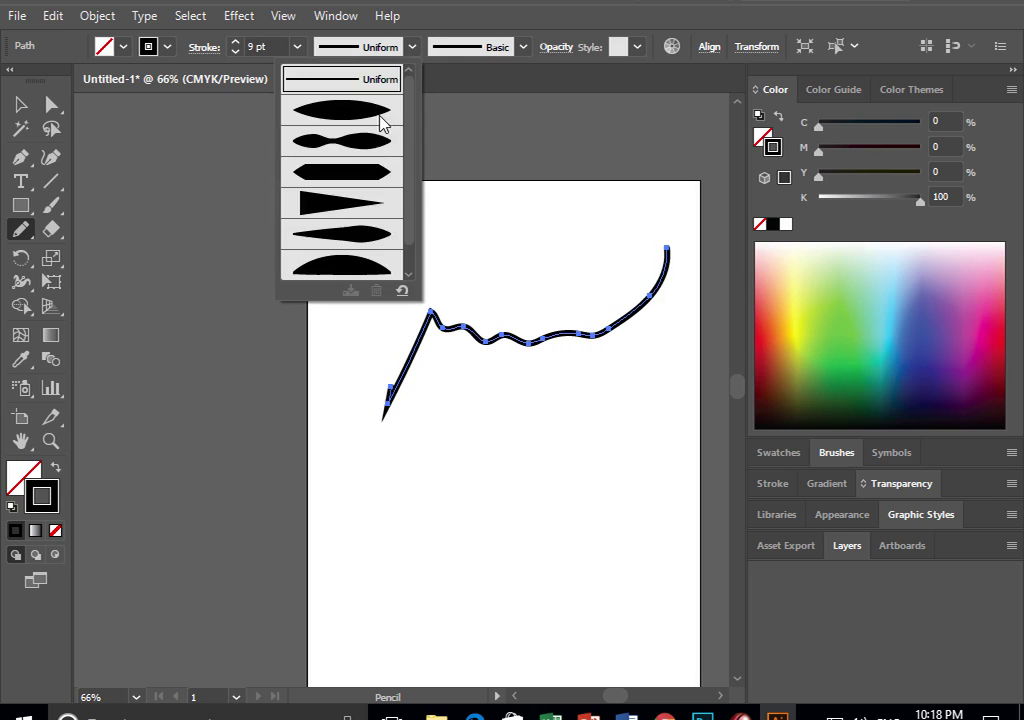
{"action": "left_click", "coordinate": [375, 100]}
{"action": "left_click", "coordinate": [489, 50]}
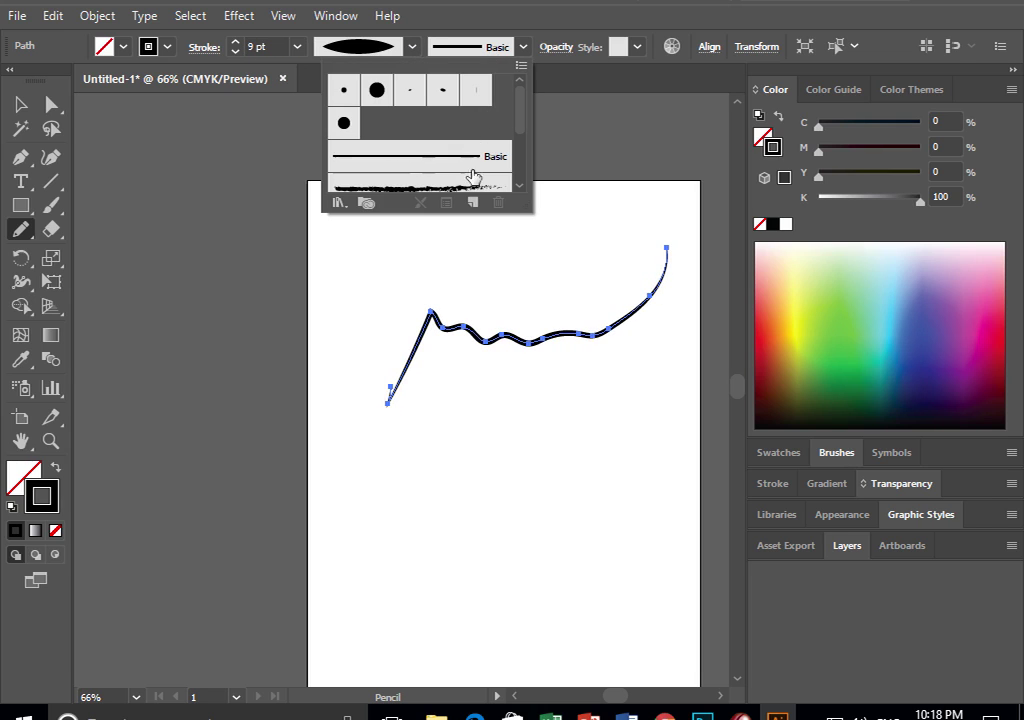
{"action": "left_click", "coordinate": [471, 182]}
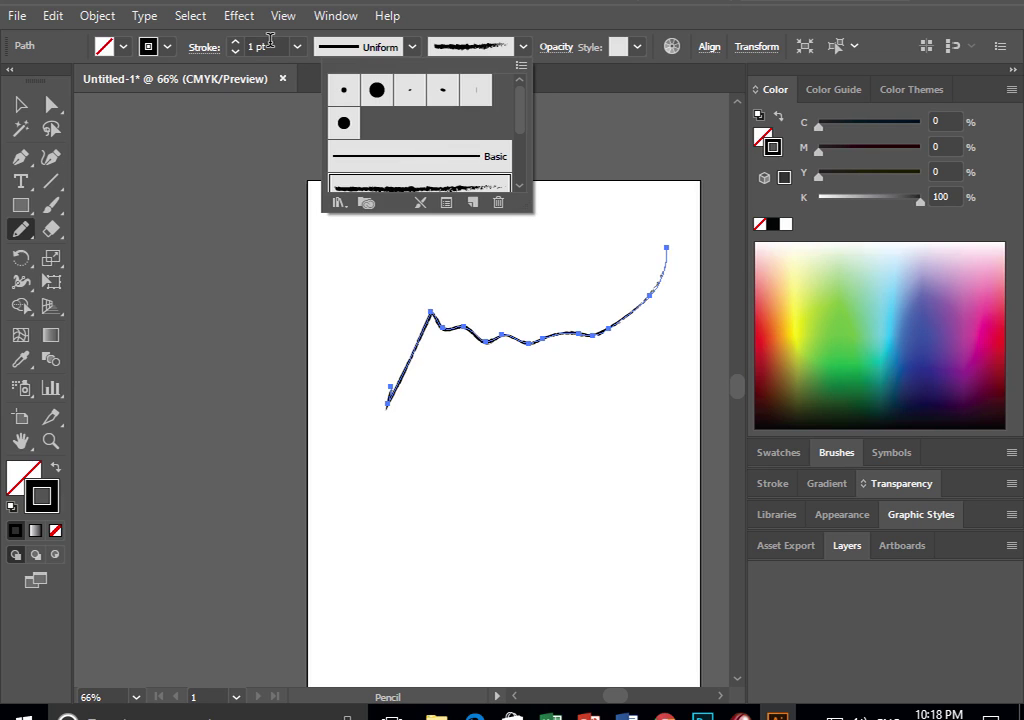
{"action": "left_click", "coordinate": [235, 43]}
{"action": "left_click", "coordinate": [235, 43]}
{"action": "left_click", "coordinate": [235, 43]}
{"action": "left_click", "coordinate": [235, 43]}
{"action": "left_click", "coordinate": [235, 43]}
{"action": "left_click", "coordinate": [235, 43]}
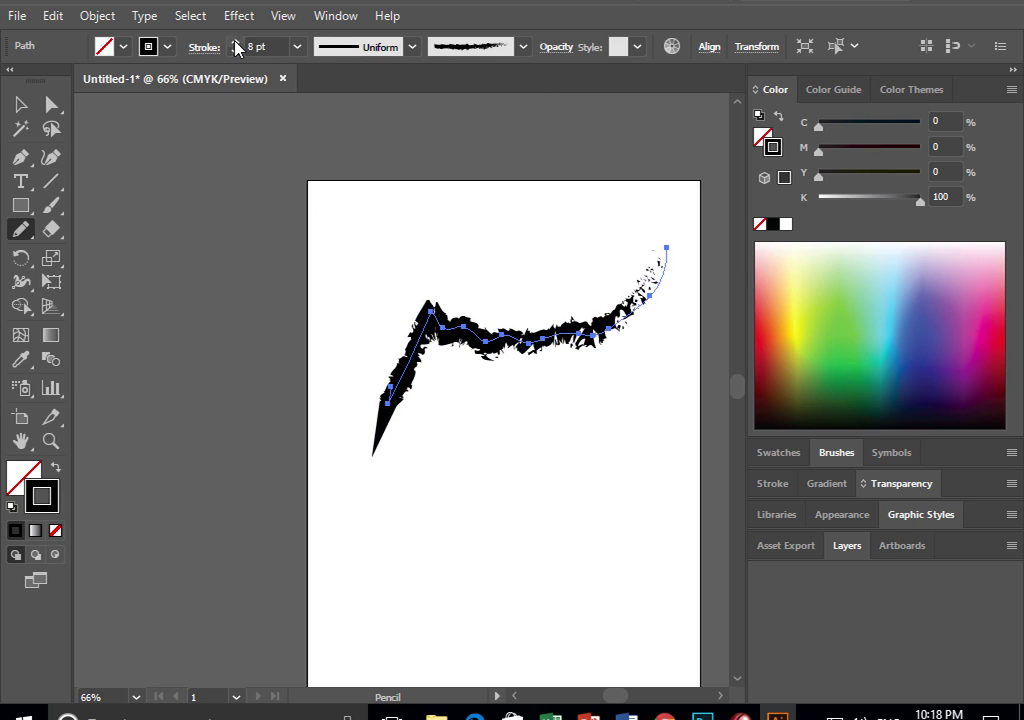
- Nudge the charcoal stroke left and up, then delete it
{"action": "left_click", "coordinate": [21, 104]}
{"action": "left_click", "coordinate": [250, 313]}
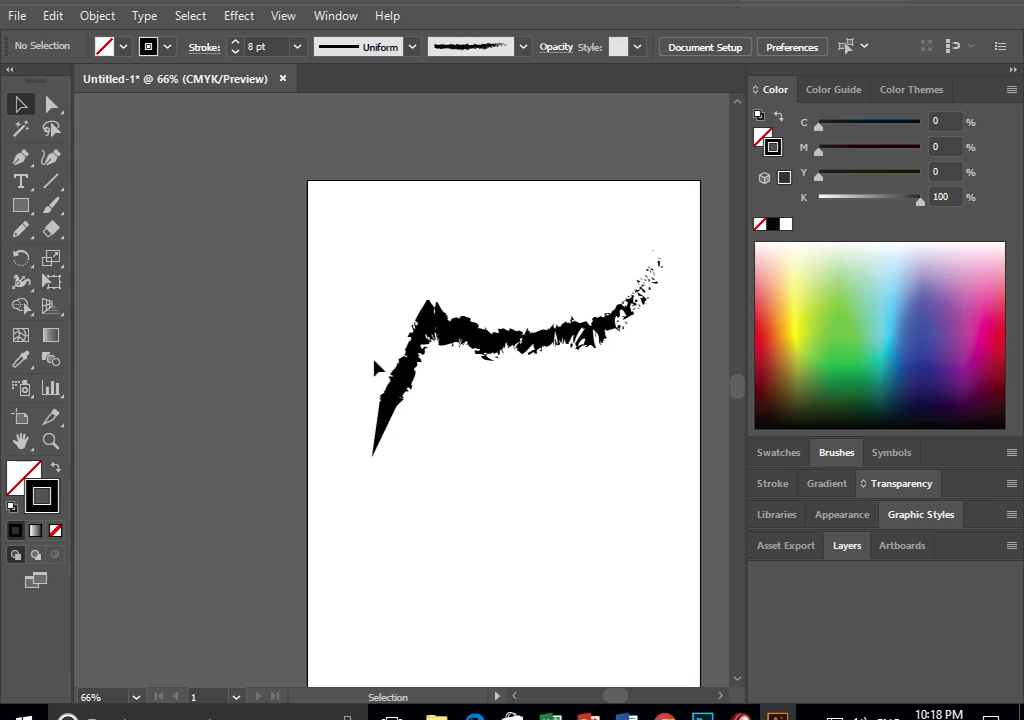
{"action": "left_click_drag", "start_coordinate": [415, 363], "coordinate": [380, 358]}
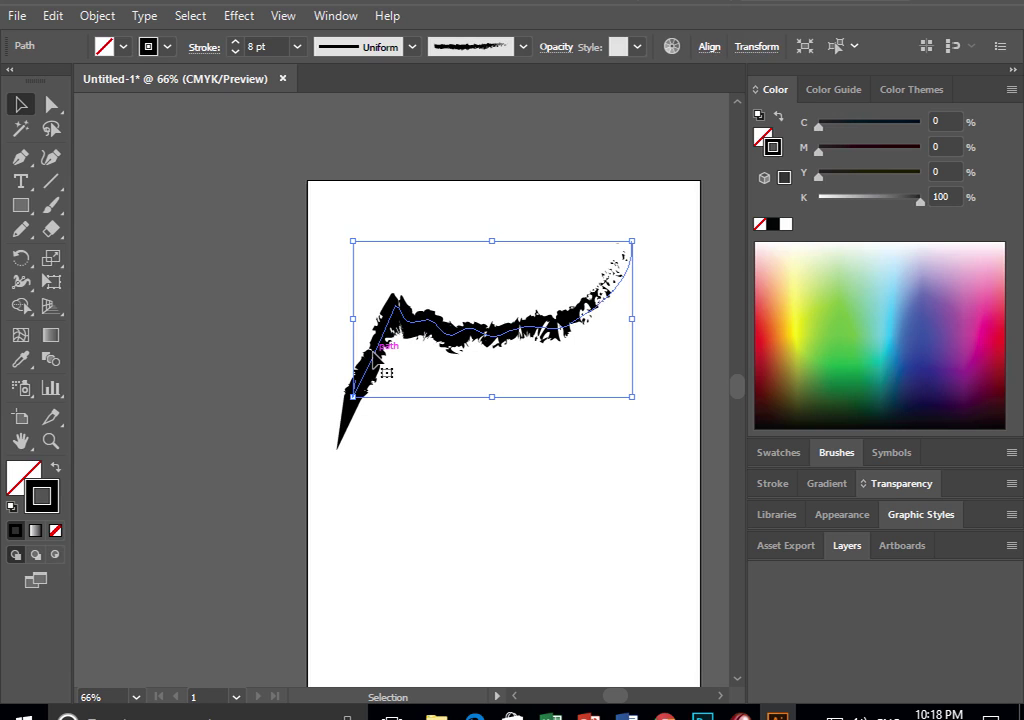
{"action": "key", "text": "Delete"}
{"action": "left_click_drag", "start_coordinate": [21, 229], "coordinate": [62, 290]}
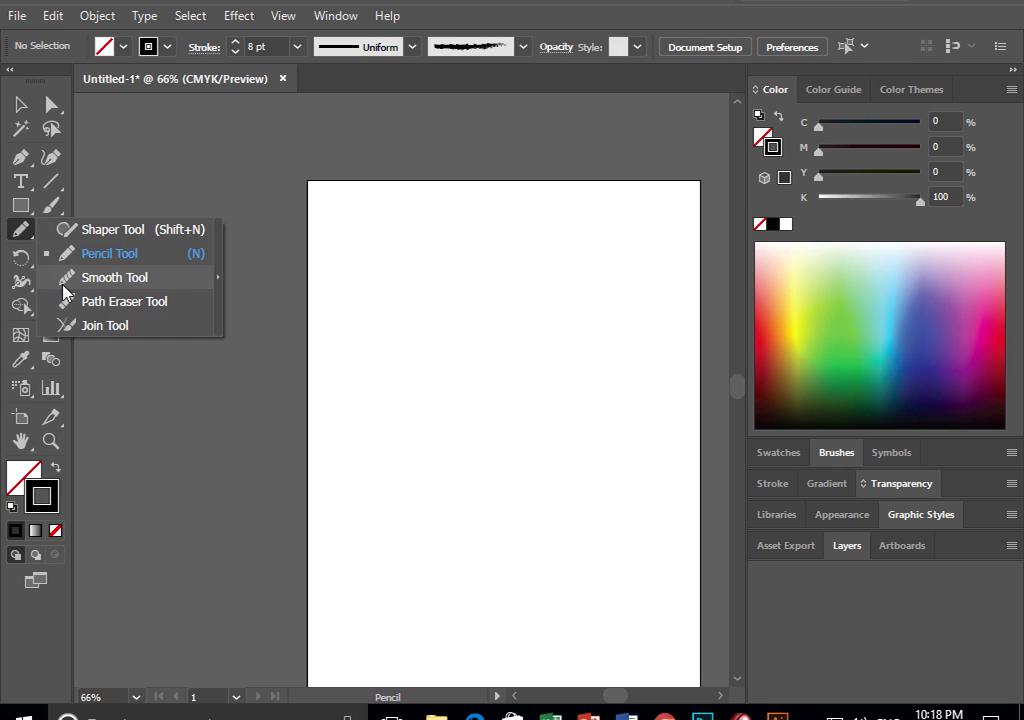
{"action": "mouse_move", "coordinate": [347, 333]}
{"action": "left_mouse_down"}
{"action": "mouse_move", "coordinate": [607, 496]}
{"action": "mouse_move", "coordinate": [453, 471]}
{"action": "mouse_move", "coordinate": [350, 359]}
{"action": "mouse_move", "coordinate": [336, 331]}
{"action": "mouse_move", "coordinate": [348, 331]}
{"action": "left_mouse_up"}
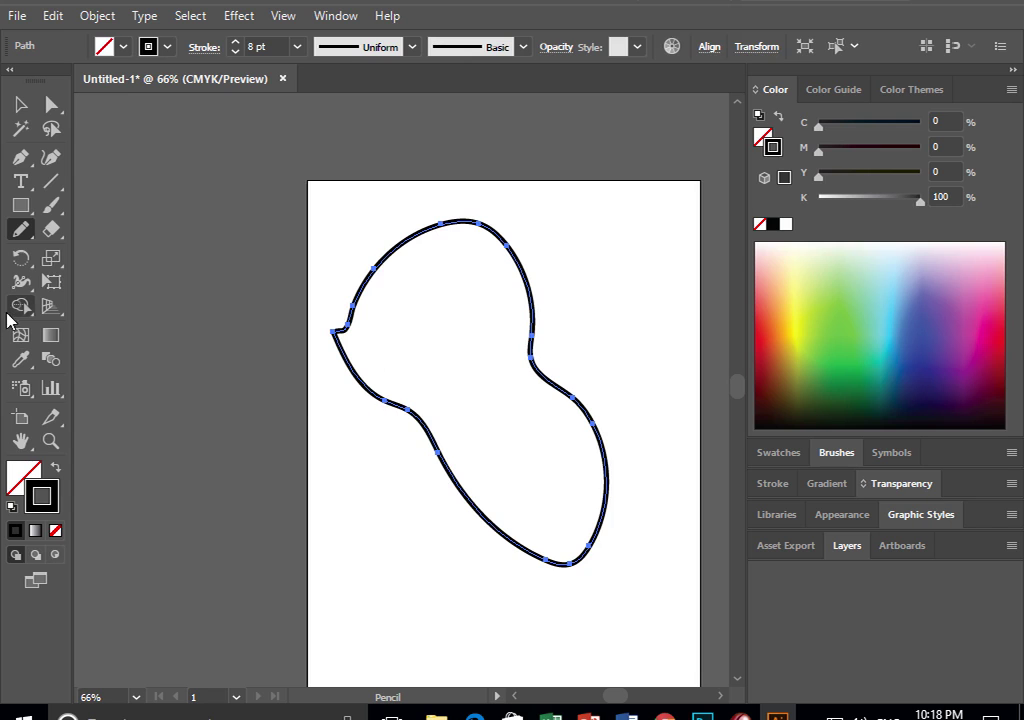
{"action": "left_click", "coordinate": [26, 238]}
{"action": "left_click", "coordinate": [112, 277]}
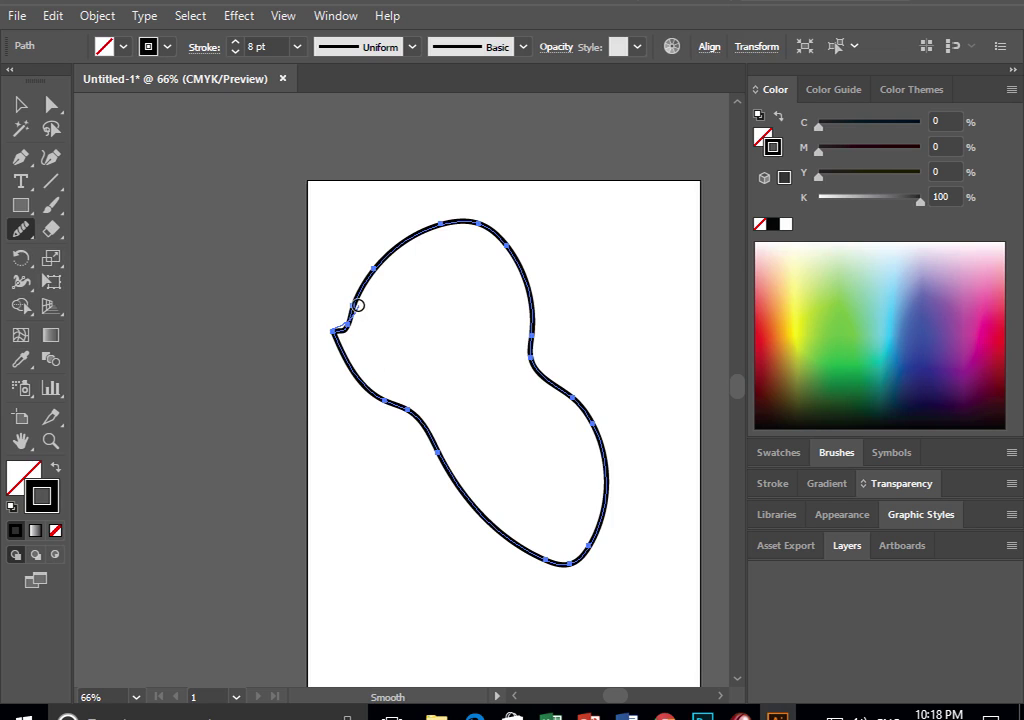
{"action": "mouse_move", "coordinate": [379, 252]}
{"action": "left_mouse_down"}
{"action": "mouse_move", "coordinate": [523, 311]}
{"action": "mouse_move", "coordinate": [492, 282]}
{"action": "mouse_move", "coordinate": [361, 341]}
{"action": "mouse_move", "coordinate": [336, 333]}
{"action": "left_mouse_up"}
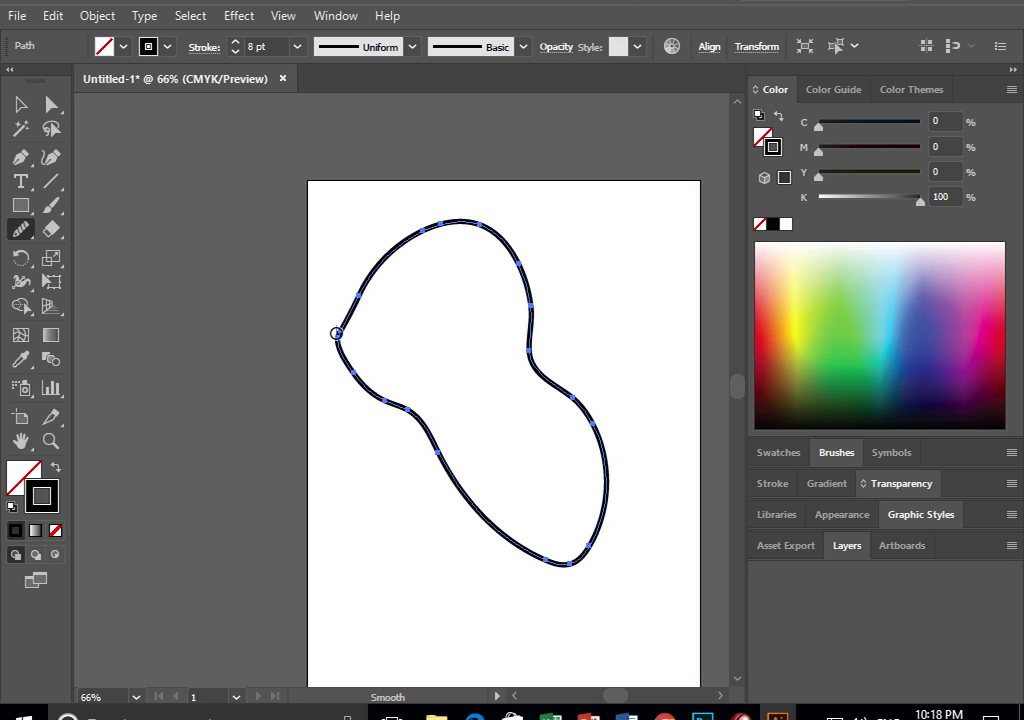
{"action": "mouse_move", "coordinate": [336, 333]}
{"action": "left_mouse_down"}
{"action": "mouse_move", "coordinate": [361, 297]}
{"action": "mouse_move", "coordinate": [344, 342]}
{"action": "mouse_move", "coordinate": [458, 508]}
{"action": "left_mouse_up"}
{"action": "mouse_move", "coordinate": [365, 279]}
{"action": "left_mouse_down"}
{"action": "mouse_move", "coordinate": [359, 398]}
{"action": "mouse_move", "coordinate": [430, 434]}
{"action": "mouse_move", "coordinate": [603, 599]}
{"action": "left_mouse_up"}
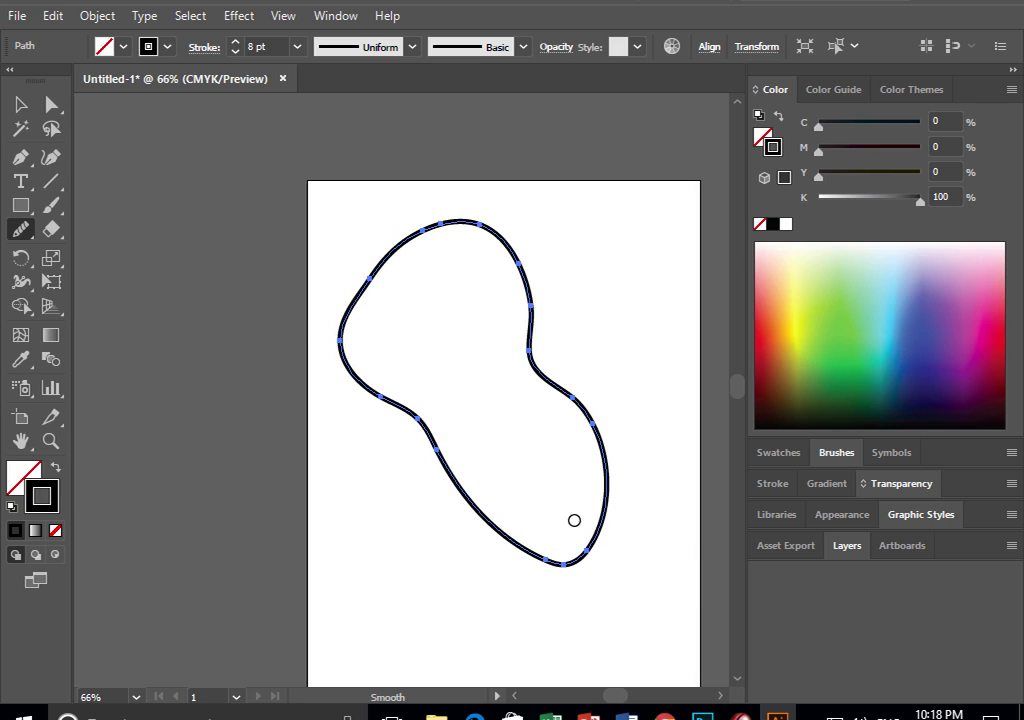
{"action": "mouse_move", "coordinate": [439, 442]}
{"action": "left_mouse_down"}
{"action": "mouse_move", "coordinate": [521, 544]}
{"action": "mouse_move", "coordinate": [599, 507]}
{"action": "mouse_move", "coordinate": [537, 530]}
{"action": "mouse_move", "coordinate": [588, 545]}
{"action": "left_mouse_up"}
{"action": "mouse_move", "coordinate": [523, 542]}
{"action": "left_mouse_down"}
{"action": "mouse_move", "coordinate": [565, 560]}
{"action": "mouse_move", "coordinate": [616, 445]}
{"action": "mouse_move", "coordinate": [558, 361]}
{"action": "left_mouse_up"}
{"action": "mouse_move", "coordinate": [620, 442]}
{"action": "left_mouse_down"}
{"action": "mouse_move", "coordinate": [534, 359]}
{"action": "mouse_move", "coordinate": [533, 372]}
{"action": "left_mouse_up"}
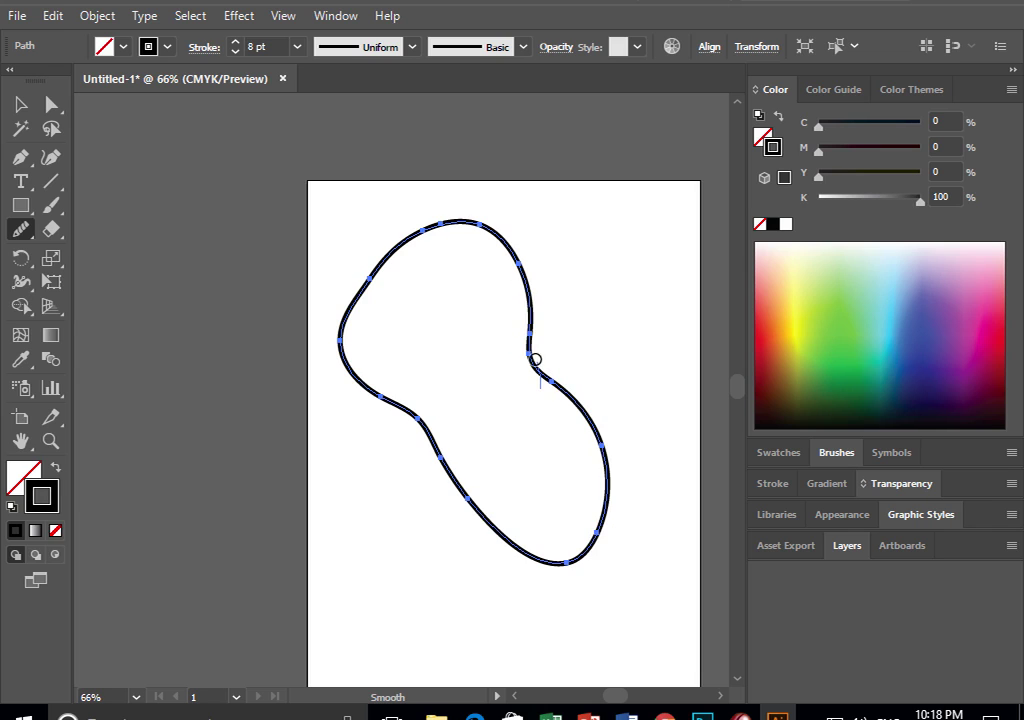
{"action": "mouse_move", "coordinate": [513, 330]}
{"action": "left_mouse_down"}
{"action": "mouse_move", "coordinate": [455, 231]}
{"action": "mouse_move", "coordinate": [423, 288]}
{"action": "mouse_move", "coordinate": [304, 400]}
{"action": "left_mouse_up"}
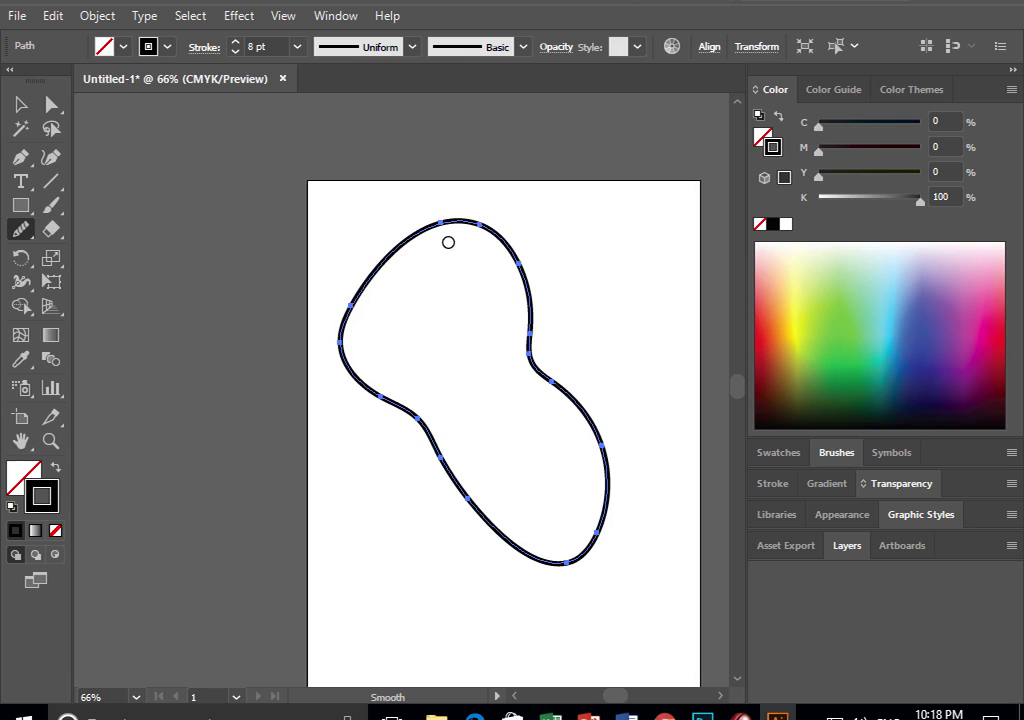
{"action": "left_click_drag", "start_coordinate": [381, 255], "coordinate": [450, 218]}
{"action": "left_click_drag", "start_coordinate": [519, 290], "coordinate": [414, 235]}
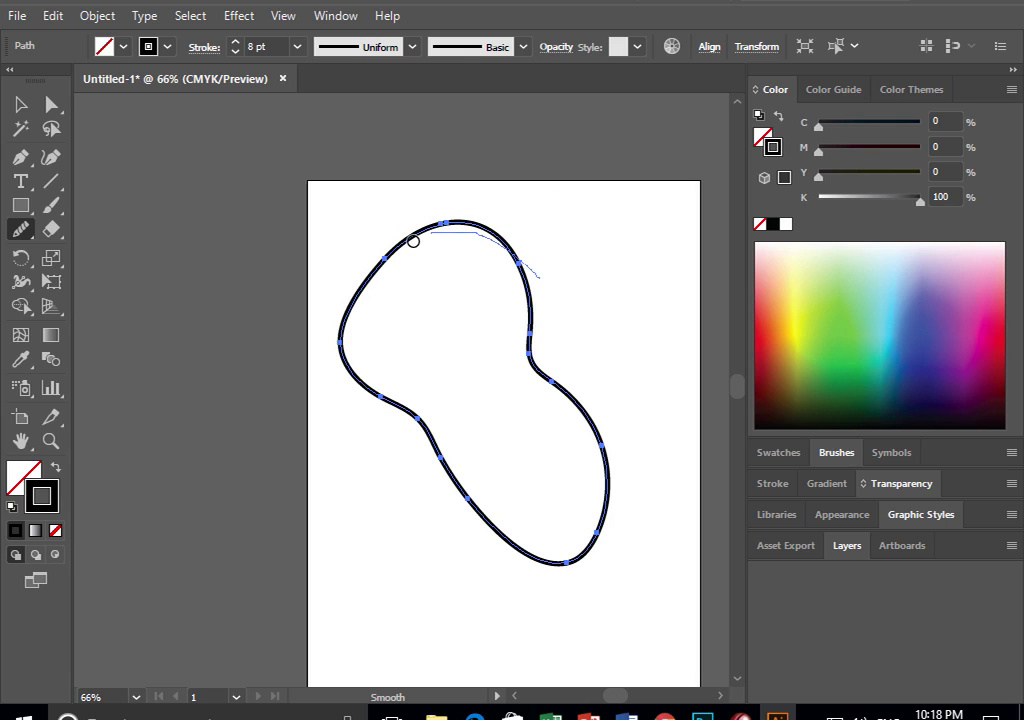
{"action": "left_click_drag", "start_coordinate": [532, 268], "coordinate": [368, 363]}
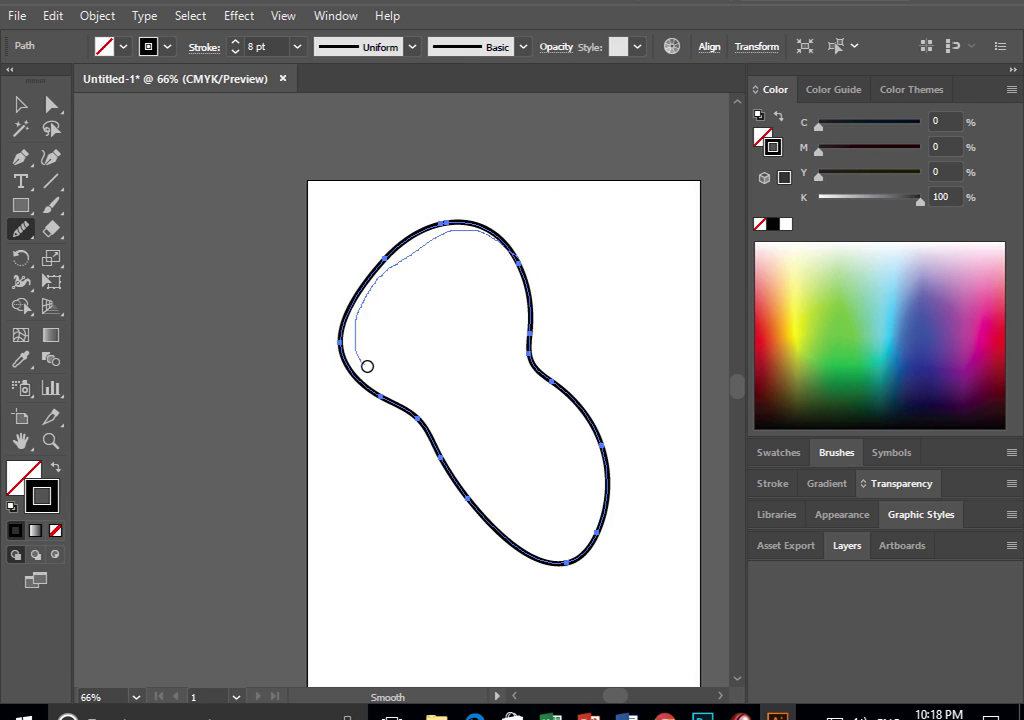
{"action": "mouse_move", "coordinate": [514, 267]}
{"action": "left_mouse_down"}
{"action": "mouse_move", "coordinate": [358, 263]}
{"action": "mouse_move", "coordinate": [345, 343]}
{"action": "left_mouse_up"}
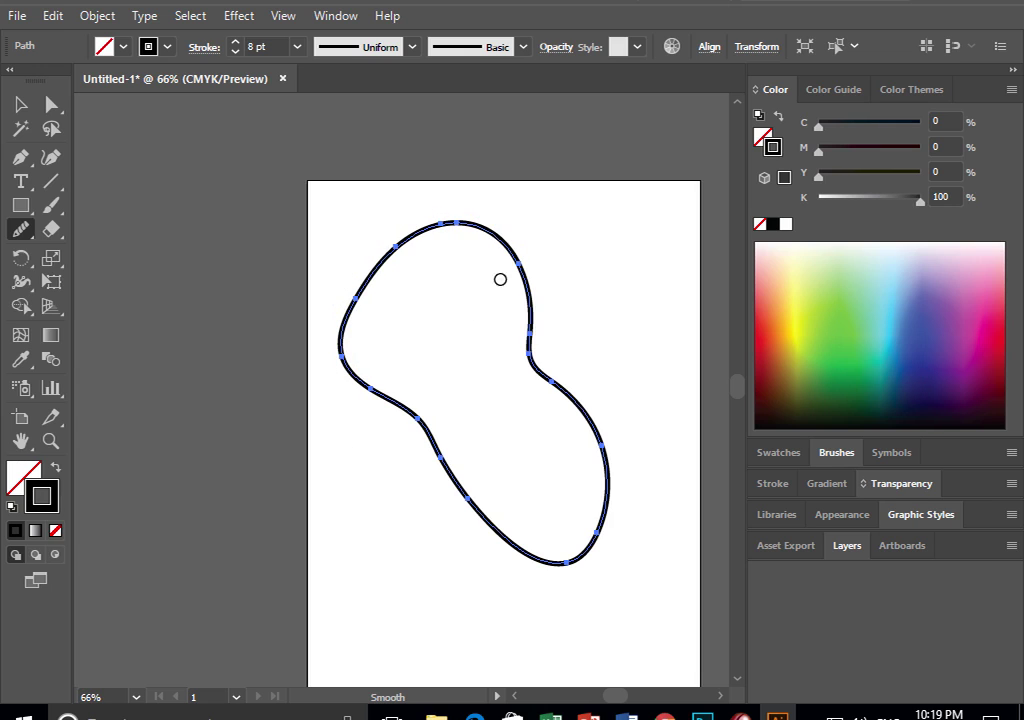
{"action": "left_click_drag", "start_coordinate": [441, 226], "coordinate": [338, 399]}
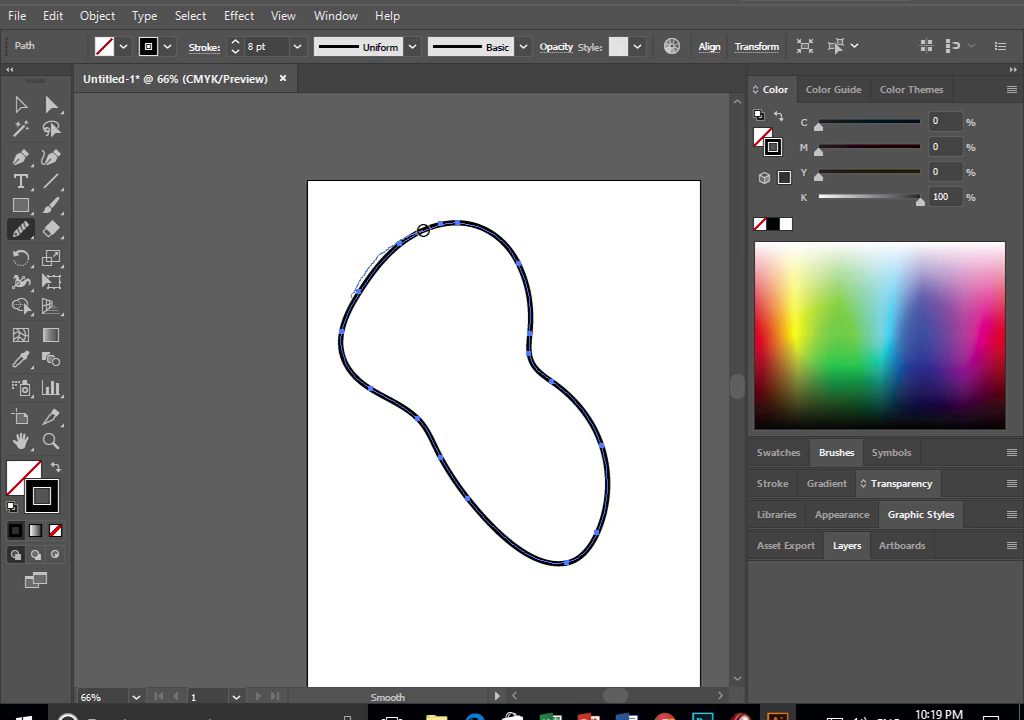
{"action": "left_click_drag", "start_coordinate": [520, 263], "coordinate": [521, 265]}
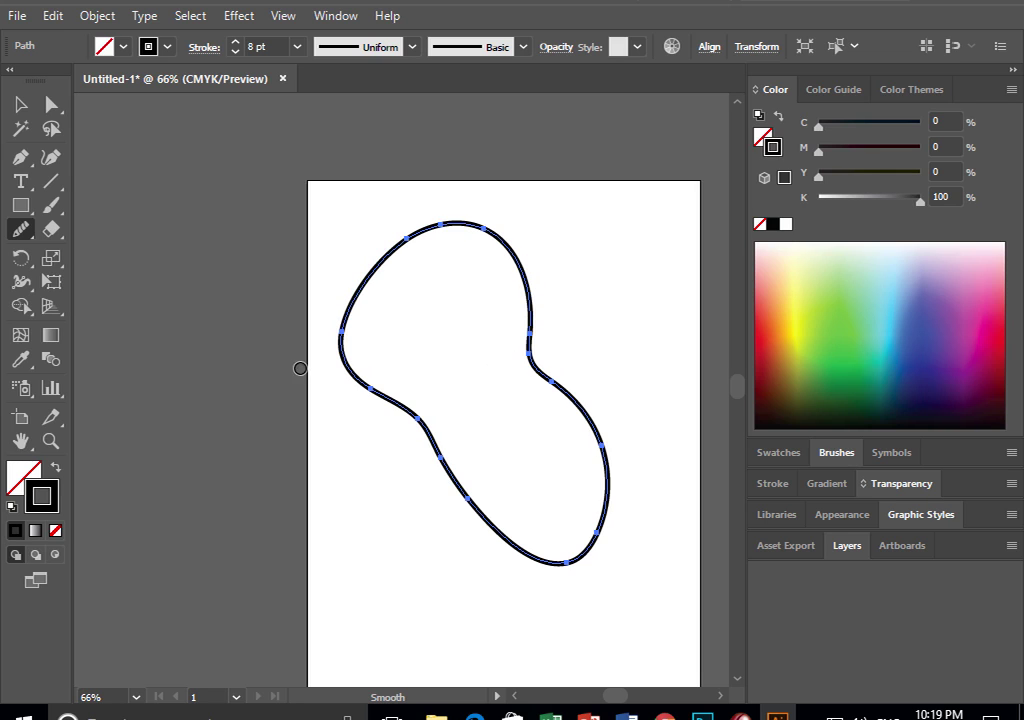
{"action": "key", "text": "v"}
{"action": "left_click", "coordinate": [251, 283]}
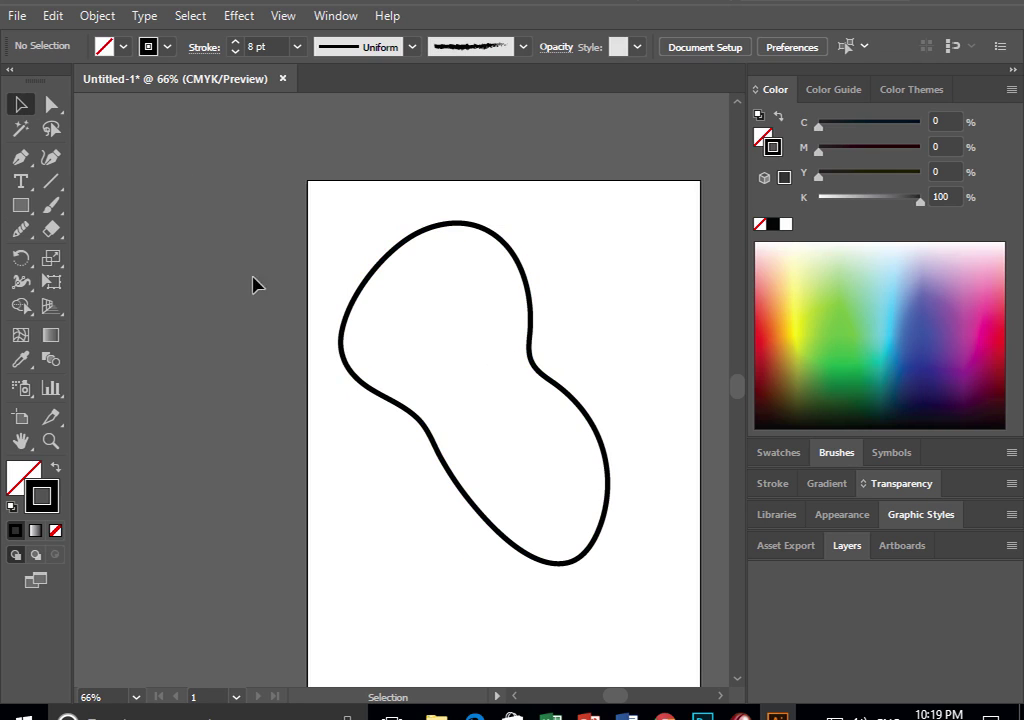
{"action": "left_click", "coordinate": [410, 400]}
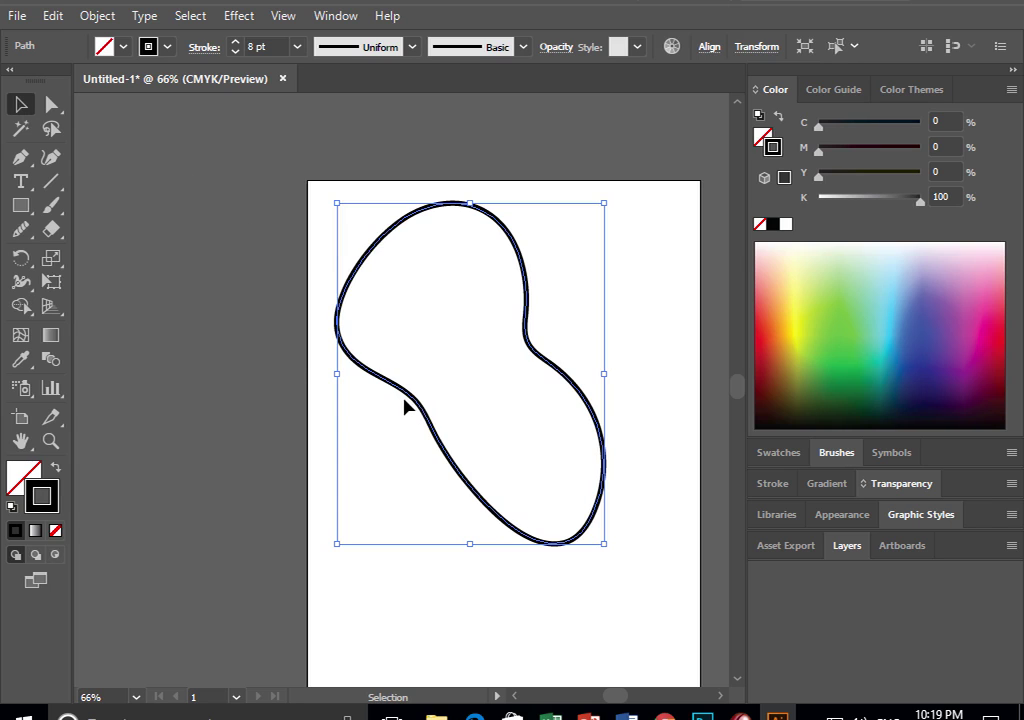
{"action": "key", "text": "Delete"}
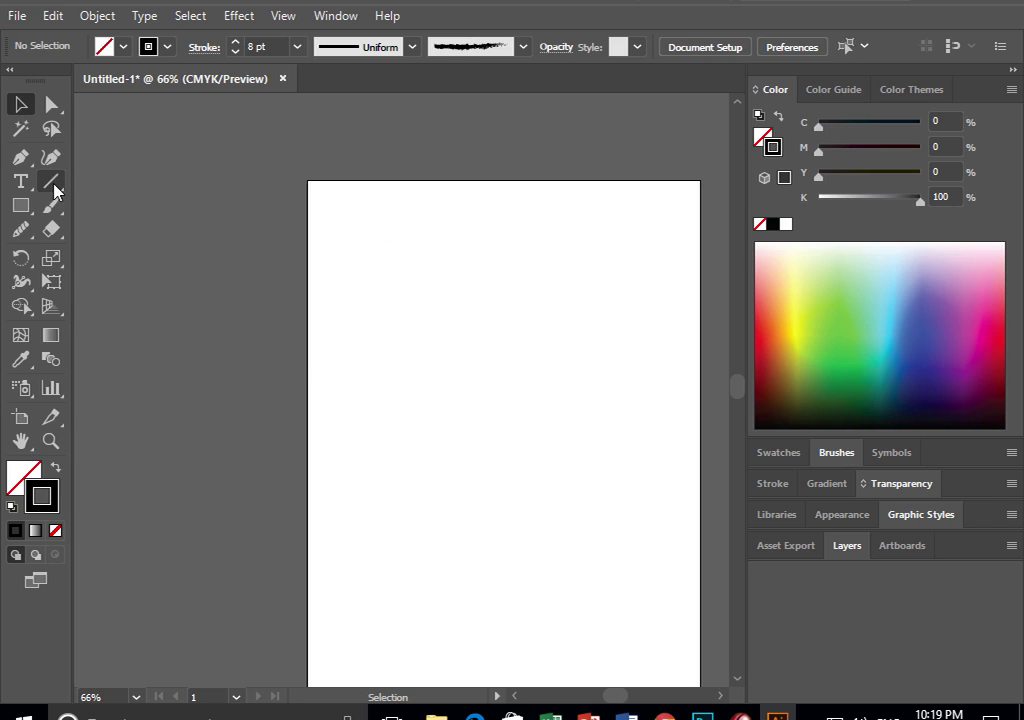
- Draw a rounded closed Pencil outline, then Path-Erase gaps in its top, right, lower-left and bottom
{"action": "mouse_move", "coordinate": [20, 229]}
{"action": "left_mouse_down"}
{"action": "mouse_move", "coordinate": [63, 243]}
{"action": "mouse_move", "coordinate": [64, 231]}
{"action": "mouse_move", "coordinate": [67, 262]}
{"action": "left_mouse_up"}
{"action": "mouse_move", "coordinate": [371, 306]}
{"action": "left_mouse_down"}
{"action": "mouse_move", "coordinate": [360, 372]}
{"action": "mouse_move", "coordinate": [372, 304]}
{"action": "left_mouse_up"}
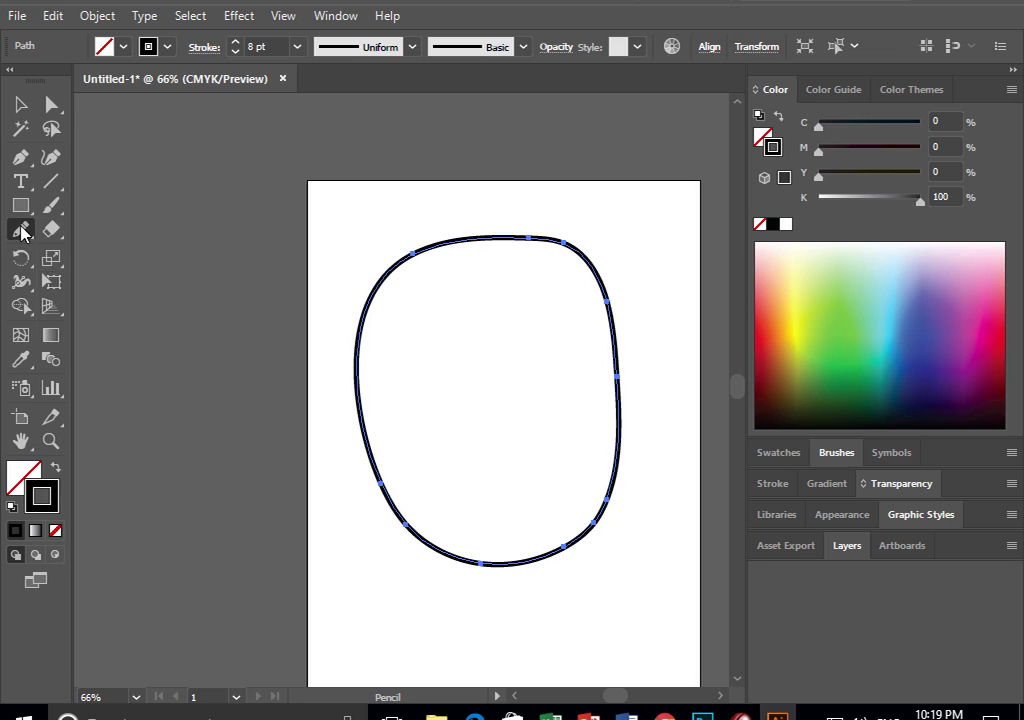
{"action": "left_click_drag", "start_coordinate": [20, 229], "coordinate": [97, 313]}
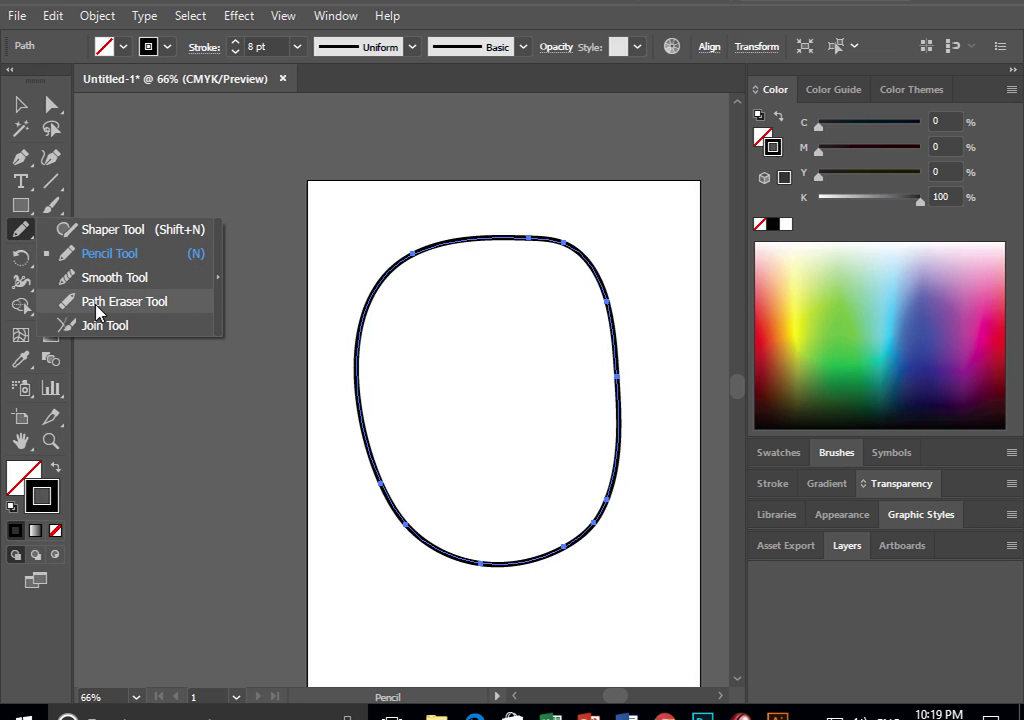
{"action": "left_click", "coordinate": [96, 307]}
{"action": "left_click_drag", "start_coordinate": [431, 241], "coordinate": [487, 240]}
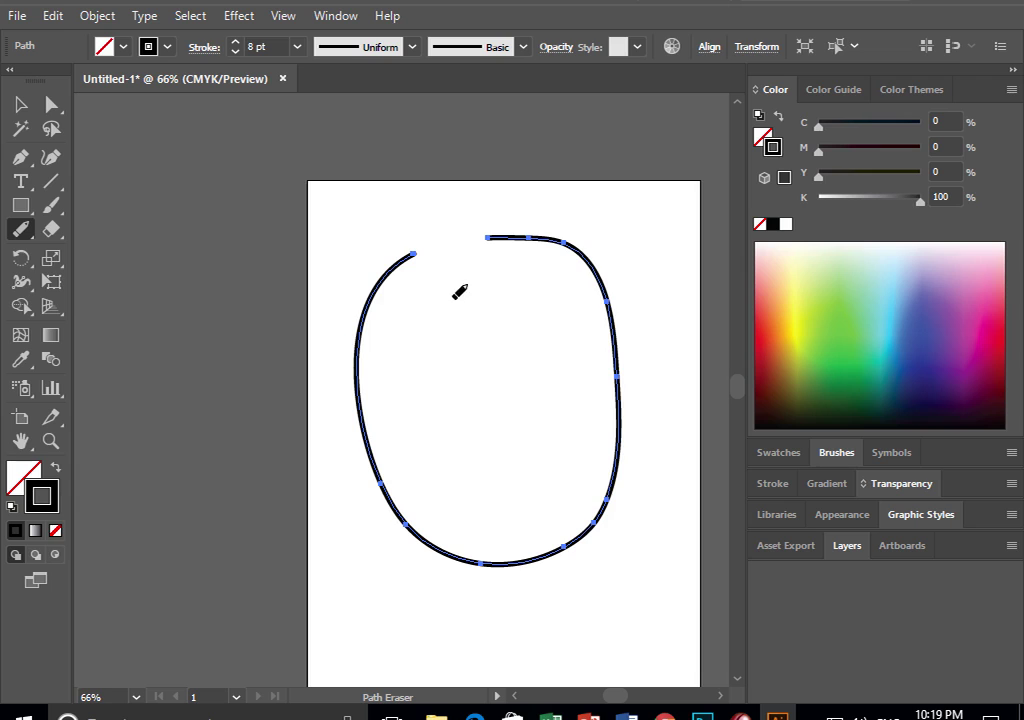
{"action": "left_click_drag", "start_coordinate": [620, 327], "coordinate": [622, 350]}
{"action": "left_click_drag", "start_coordinate": [371, 421], "coordinate": [427, 496]}
{"action": "mouse_move", "coordinate": [462, 544]}
{"action": "left_mouse_down"}
{"action": "mouse_move", "coordinate": [591, 545]}
{"action": "mouse_move", "coordinate": [606, 519]}
{"action": "left_mouse_up"}
{"action": "left_click", "coordinate": [20, 104]}
{"action": "left_click", "coordinate": [218, 236]}
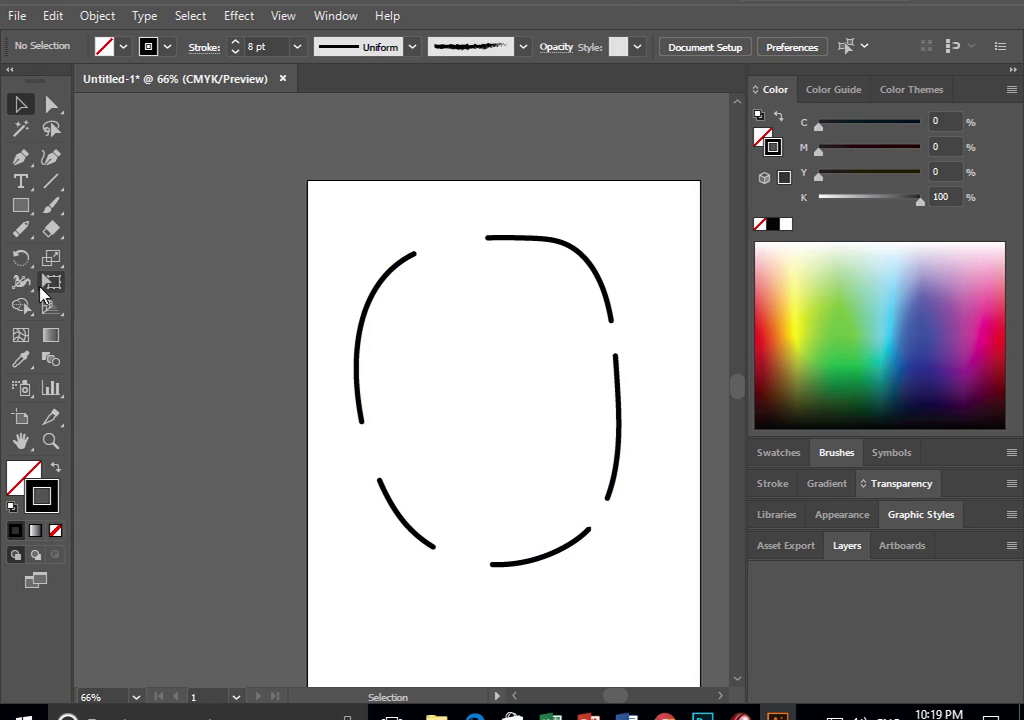
{"action": "left_click", "coordinate": [20, 229]}
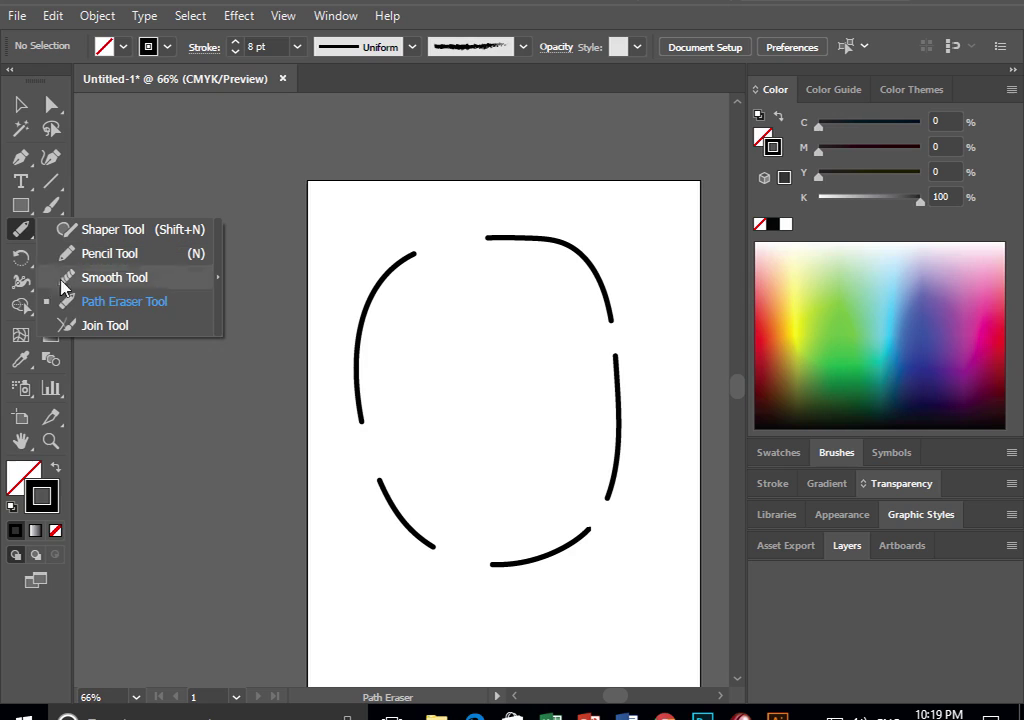
- Bridge the erased gaps at top, right, bottom and left with the Join tool
{"action": "left_click", "coordinate": [88, 325]}
{"action": "left_click_drag", "start_coordinate": [489, 238], "coordinate": [425, 251]}
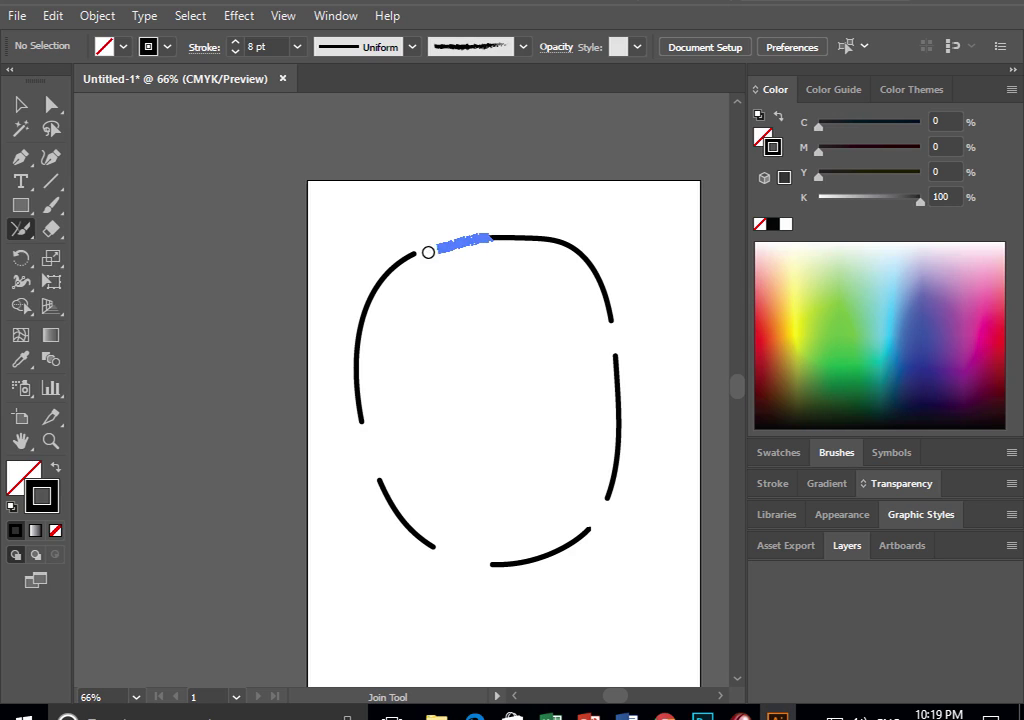
{"action": "left_click_drag", "start_coordinate": [613, 320], "coordinate": [623, 371]}
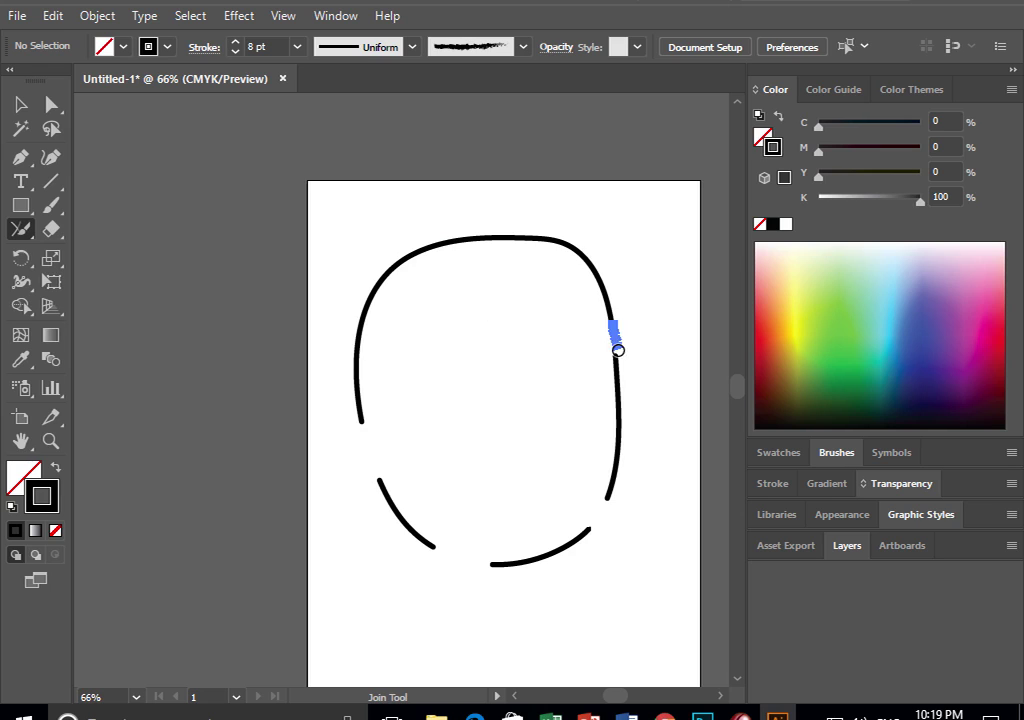
{"action": "left_click_drag", "start_coordinate": [606, 500], "coordinate": [600, 535]}
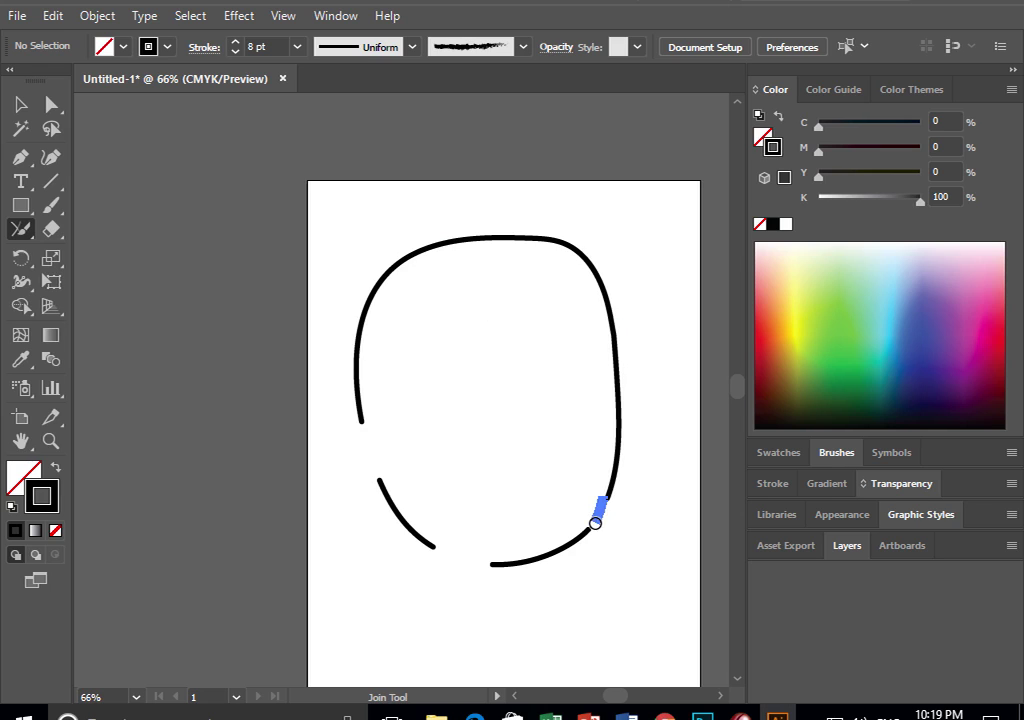
{"action": "left_click_drag", "start_coordinate": [490, 566], "coordinate": [431, 548]}
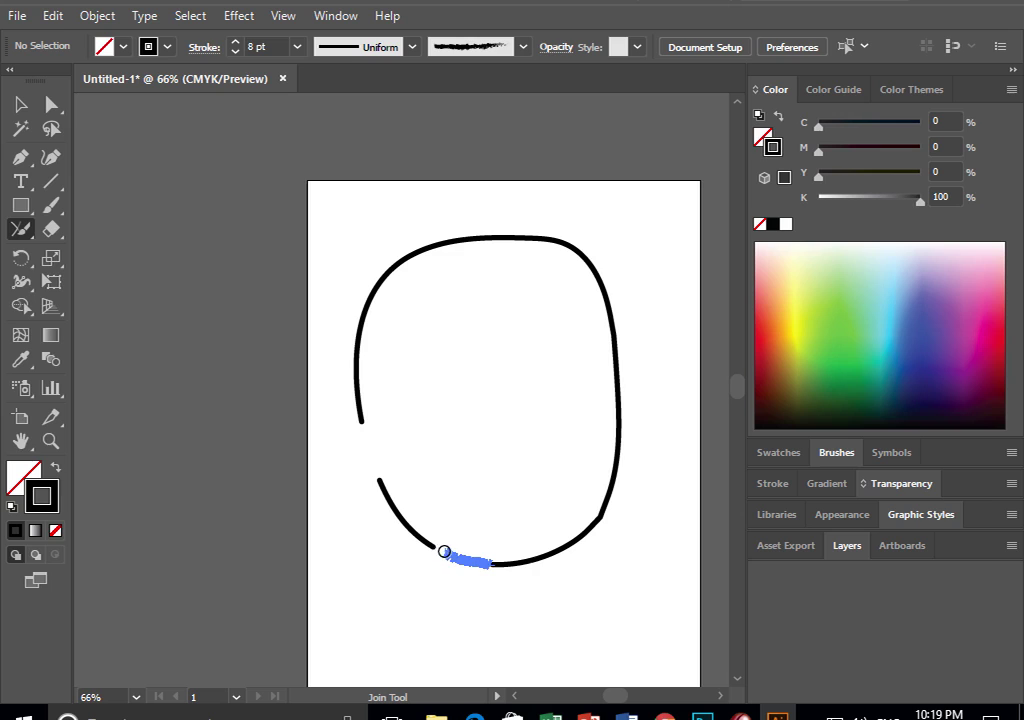
{"action": "left_click_drag", "start_coordinate": [376, 476], "coordinate": [355, 416]}
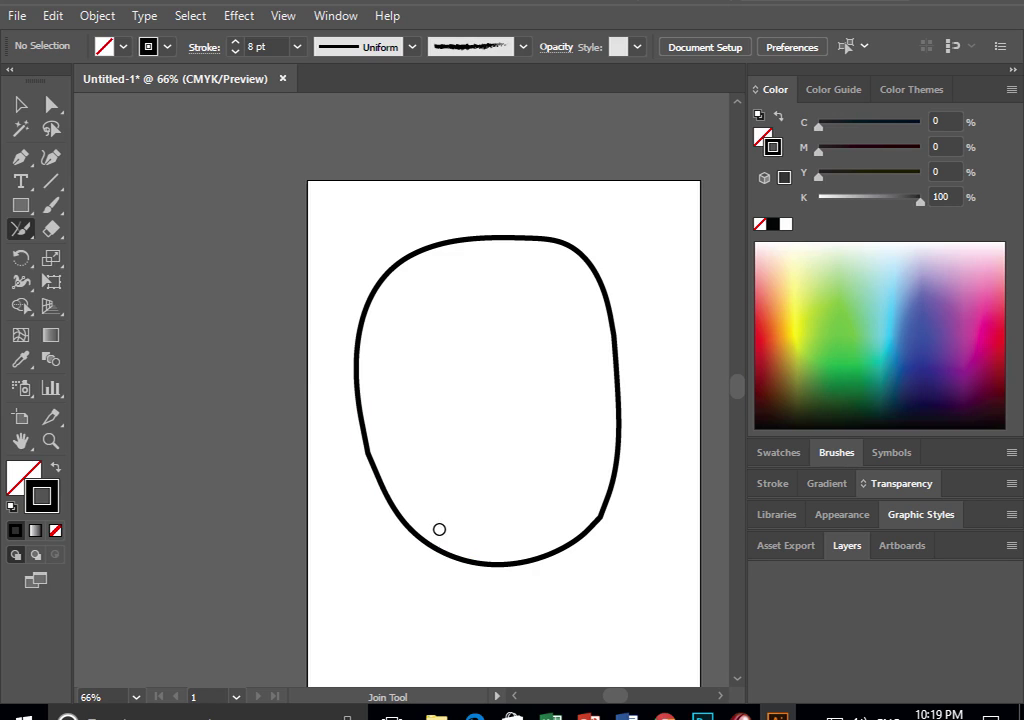
- Nudge the joined outline slightly right and deselect it
{"action": "left_click", "coordinate": [21, 104]}
{"action": "left_click_drag", "start_coordinate": [425, 282], "coordinate": [482, 283]}
{"action": "left_click", "coordinate": [412, 340]}
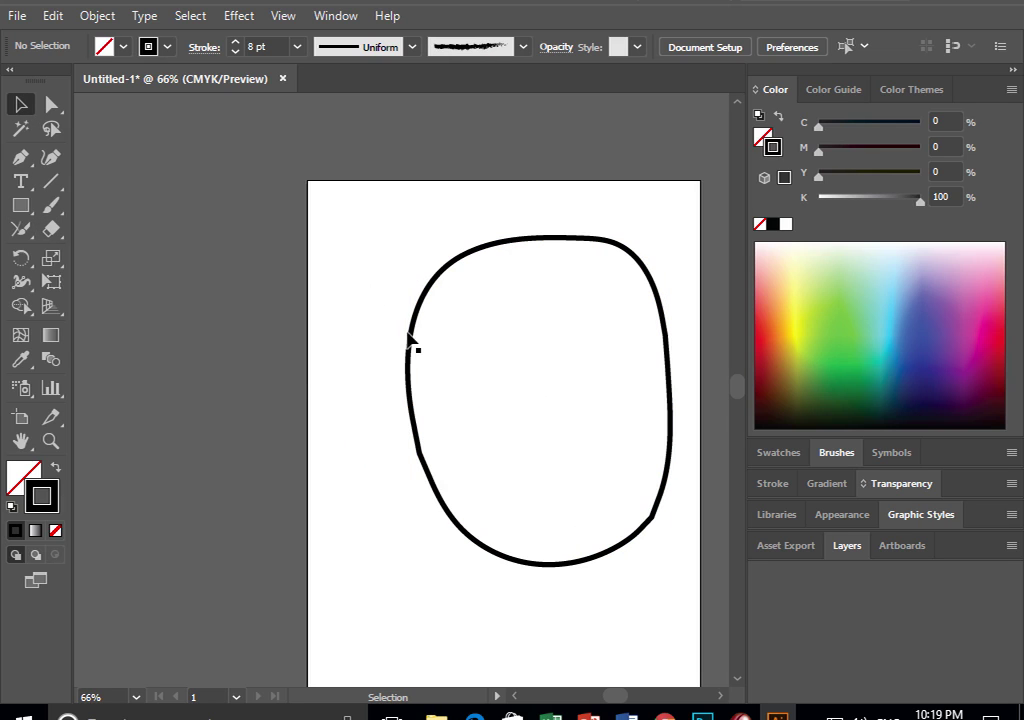
- Give the shape a light green fill and a dark green stroke (C 67.45, Y 100, K 56)
{"action": "left_click_drag", "start_coordinate": [375, 238], "coordinate": [500, 425]}
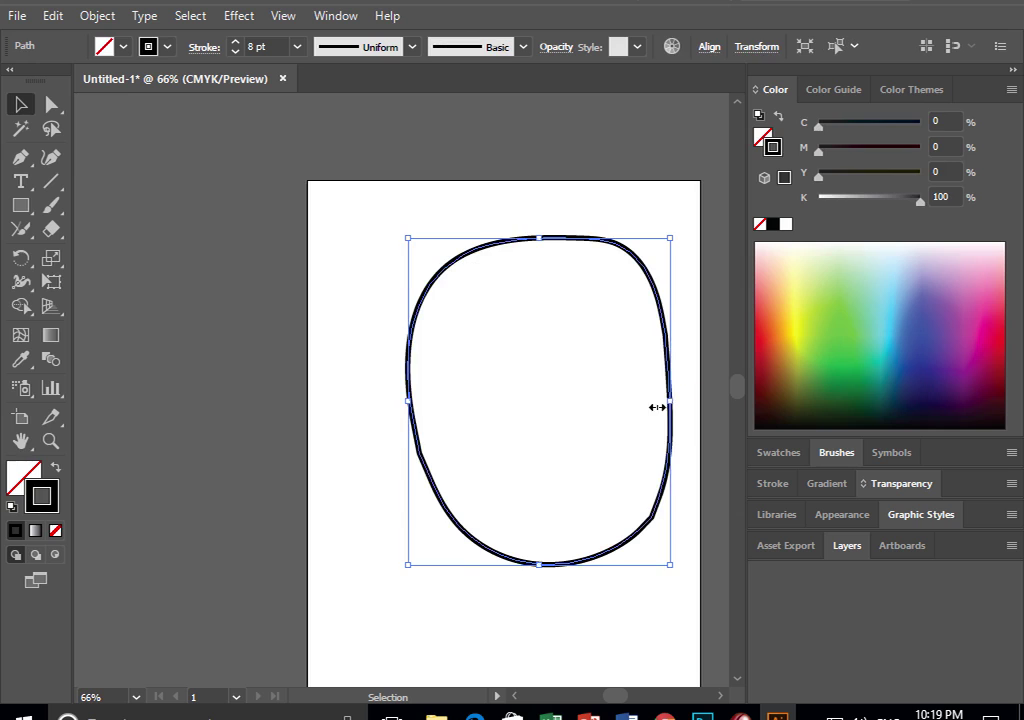
{"action": "left_click", "coordinate": [841, 368]}
{"action": "left_click", "coordinate": [760, 138]}
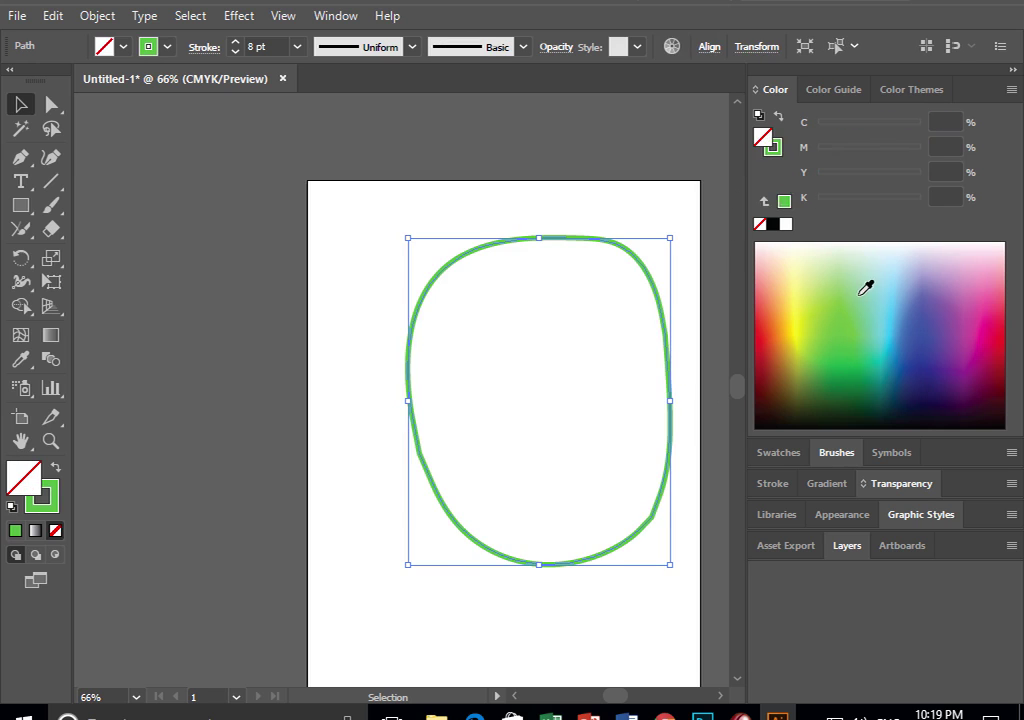
{"action": "left_click", "coordinate": [860, 339]}
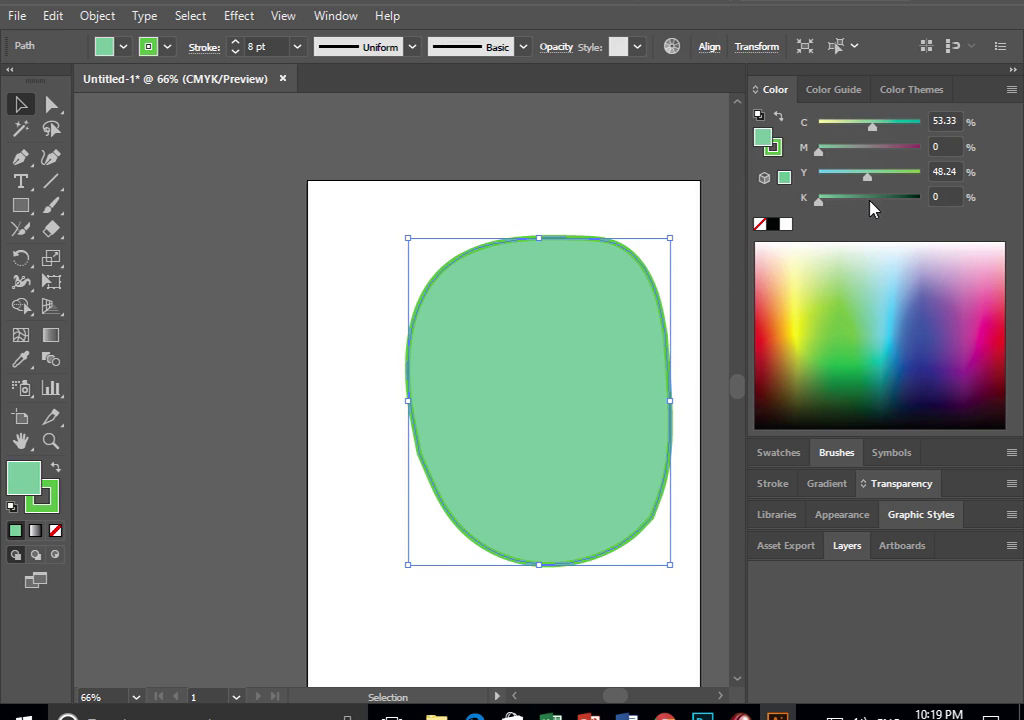
{"action": "left_click", "coordinate": [775, 152]}
{"action": "left_click_drag", "start_coordinate": [838, 200], "coordinate": [875, 200]}
{"action": "left_click", "coordinate": [558, 220]}
{"action": "left_click_drag", "start_coordinate": [555, 383], "coordinate": [478, 366]}
- Zoom in on the green shape and smooth its lower-left, bottom and right edges
{"action": "key", "text": "z"}
{"action": "left_click_drag", "start_coordinate": [270, 327], "coordinate": [594, 567]}
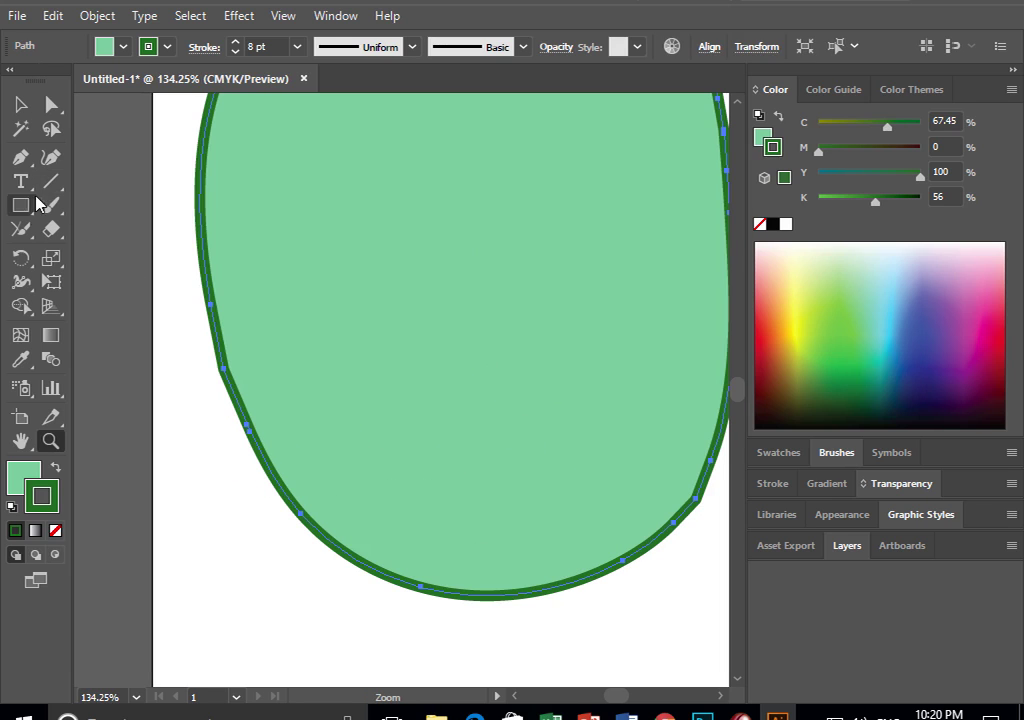
{"action": "left_click", "coordinate": [22, 229]}
{"action": "left_click_drag", "start_coordinate": [30, 228], "coordinate": [96, 277]}
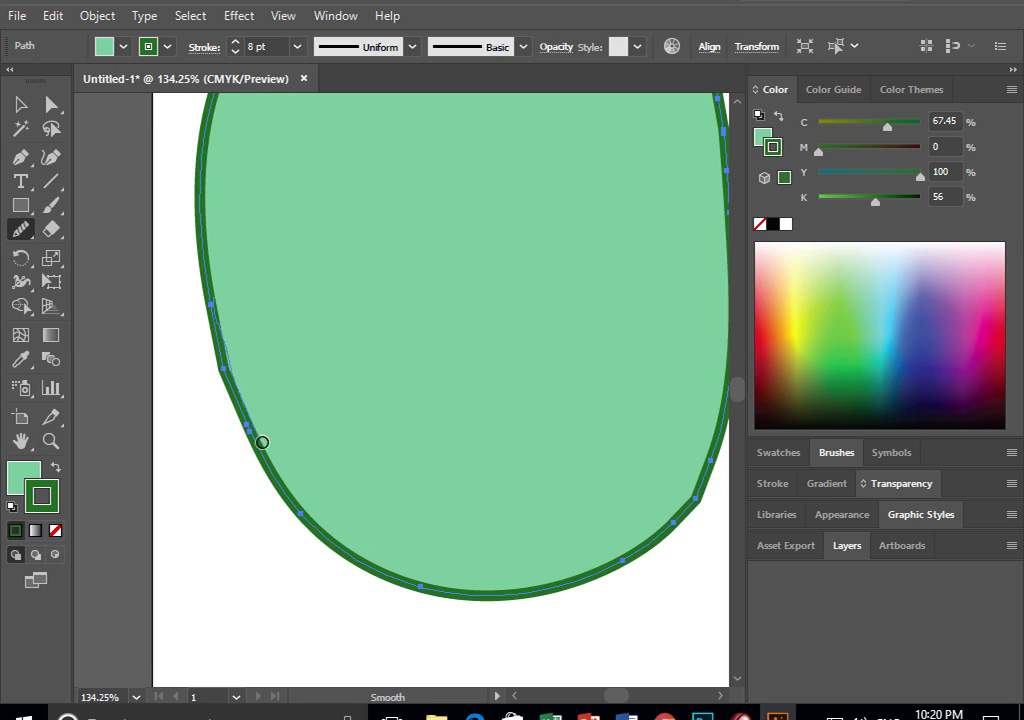
{"action": "left_click_drag", "start_coordinate": [331, 521], "coordinate": [234, 295]}
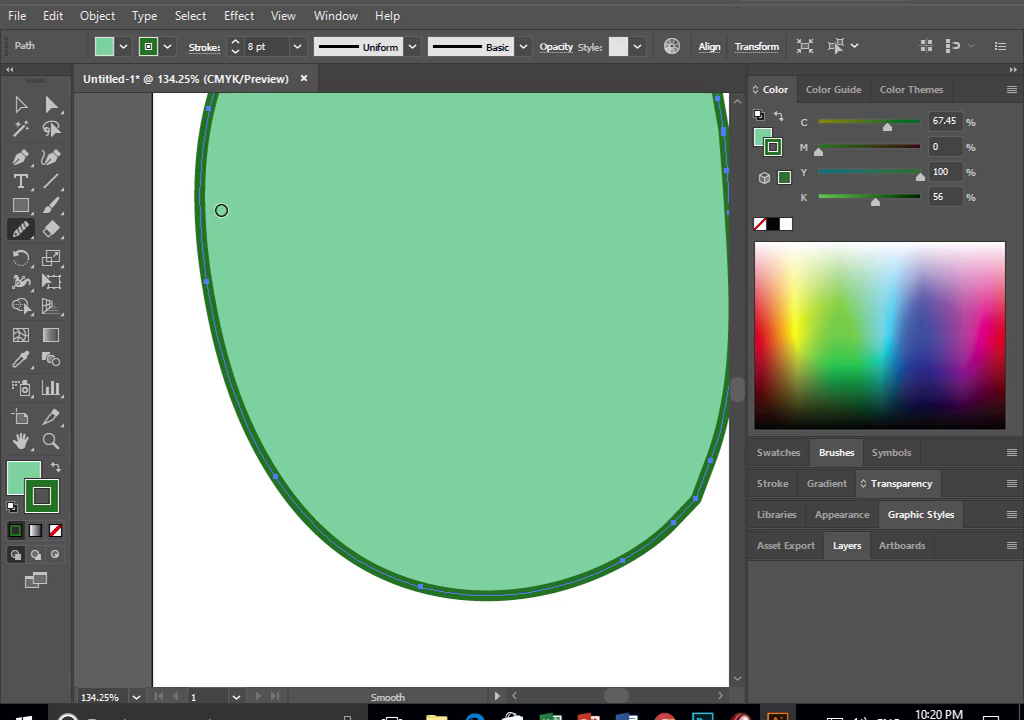
{"action": "mouse_move", "coordinate": [294, 480]}
{"action": "left_mouse_down"}
{"action": "mouse_move", "coordinate": [688, 448]}
{"action": "mouse_move", "coordinate": [459, 489]}
{"action": "left_mouse_up"}
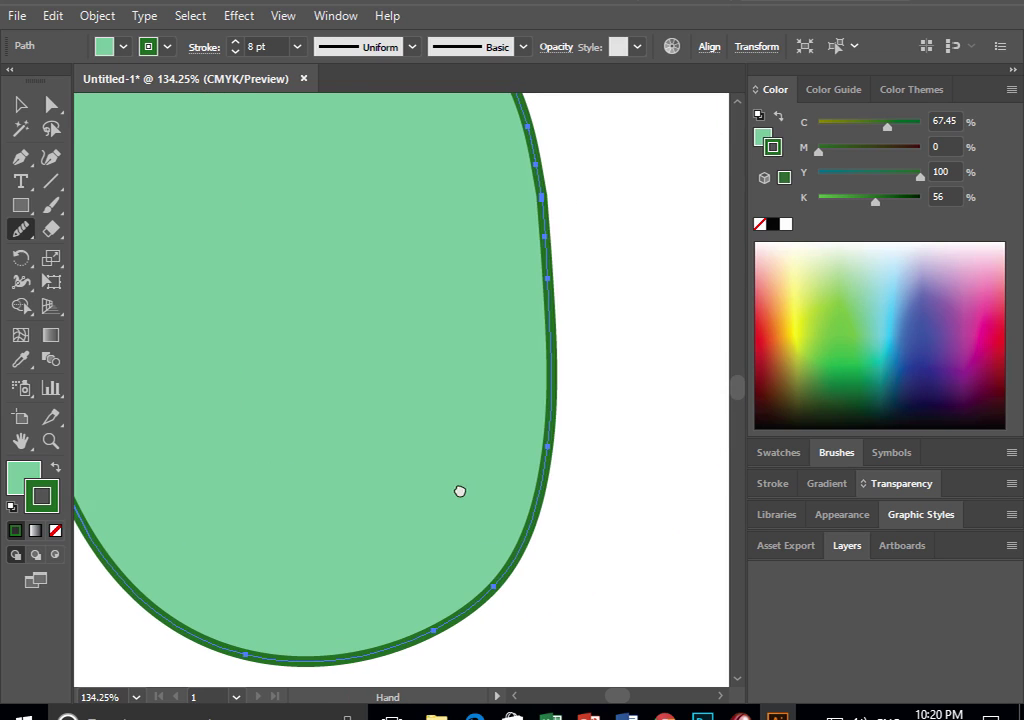
{"action": "mouse_move", "coordinate": [440, 618]}
{"action": "left_mouse_down"}
{"action": "mouse_move", "coordinate": [489, 562]}
{"action": "mouse_move", "coordinate": [530, 475]}
{"action": "mouse_move", "coordinate": [542, 338]}
{"action": "mouse_move", "coordinate": [536, 219]}
{"action": "mouse_move", "coordinate": [516, 137]}
{"action": "left_mouse_up"}
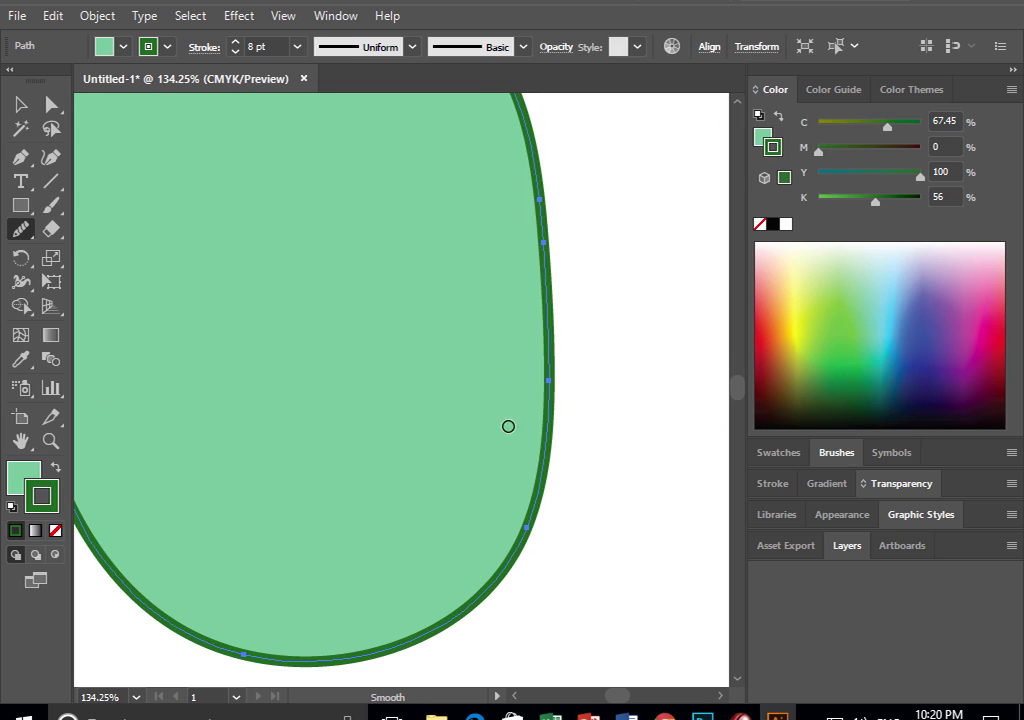
{"action": "scroll", "coordinate": [513, 260], "scroll_direction": "up", "scroll_amount": 3}
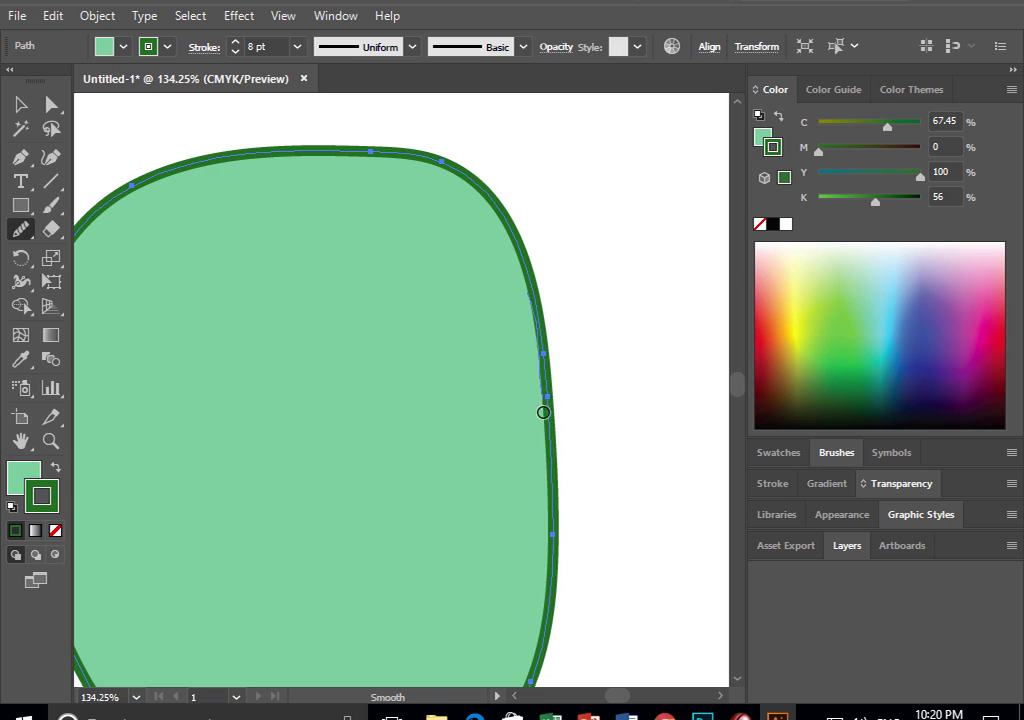
{"action": "left_click_drag", "start_coordinate": [549, 570], "coordinate": [550, 479]}
- Smooth the shape's top edge and top corners with repeated Smooth tool passes
{"action": "mouse_move", "coordinate": [353, 161]}
{"action": "left_mouse_down"}
{"action": "mouse_move", "coordinate": [459, 162]}
{"action": "mouse_move", "coordinate": [205, 161]}
{"action": "mouse_move", "coordinate": [183, 220]}
{"action": "left_mouse_up"}
{"action": "left_click_drag", "start_coordinate": [132, 192], "coordinate": [469, 176]}
{"action": "left_click_drag", "start_coordinate": [115, 157], "coordinate": [423, 153]}
{"action": "mouse_move", "coordinate": [360, 181]}
{"action": "left_mouse_down"}
{"action": "mouse_move", "coordinate": [446, 160]}
{"action": "mouse_move", "coordinate": [307, 158]}
{"action": "left_mouse_up"}
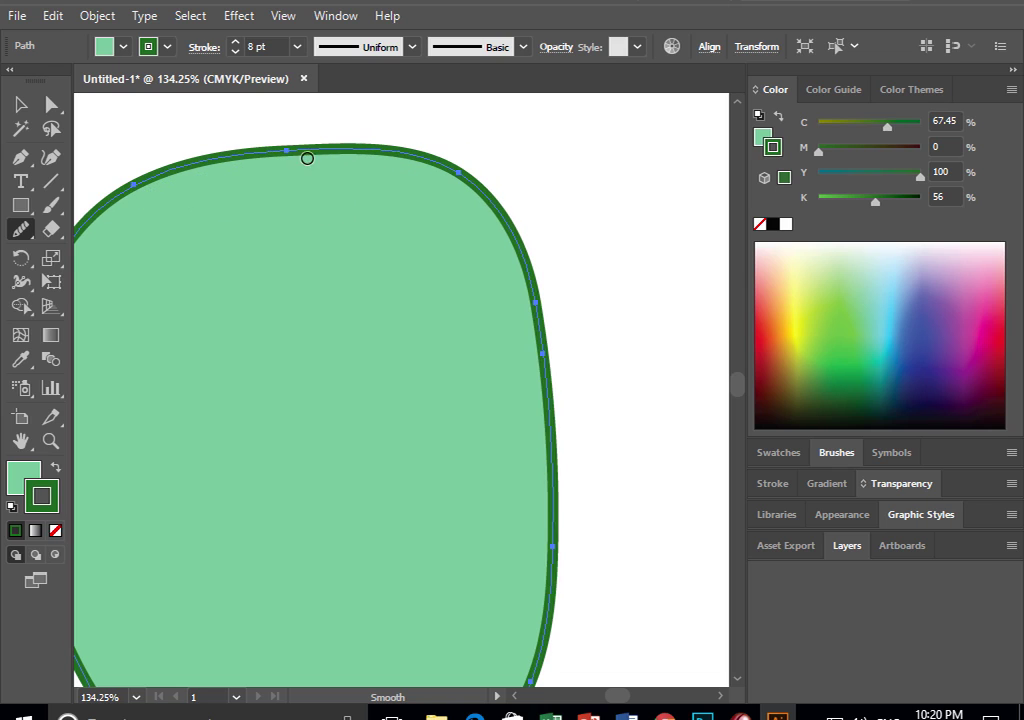
{"action": "left_click_drag", "start_coordinate": [123, 196], "coordinate": [264, 149]}
{"action": "left_click_drag", "start_coordinate": [463, 179], "coordinate": [466, 180]}
{"action": "mouse_move", "coordinate": [299, 160]}
{"action": "left_mouse_down"}
{"action": "mouse_move", "coordinate": [287, 153]}
{"action": "mouse_move", "coordinate": [402, 160]}
{"action": "mouse_move", "coordinate": [466, 208]}
{"action": "mouse_move", "coordinate": [262, 150]}
{"action": "mouse_move", "coordinate": [121, 201]}
{"action": "mouse_move", "coordinate": [258, 161]}
{"action": "mouse_move", "coordinate": [98, 208]}
{"action": "mouse_move", "coordinate": [209, 173]}
{"action": "left_mouse_up"}
{"action": "mouse_move", "coordinate": [316, 156]}
{"action": "left_mouse_down"}
{"action": "mouse_move", "coordinate": [96, 217]}
{"action": "mouse_move", "coordinate": [270, 158]}
{"action": "mouse_move", "coordinate": [405, 158]}
{"action": "left_mouse_up"}
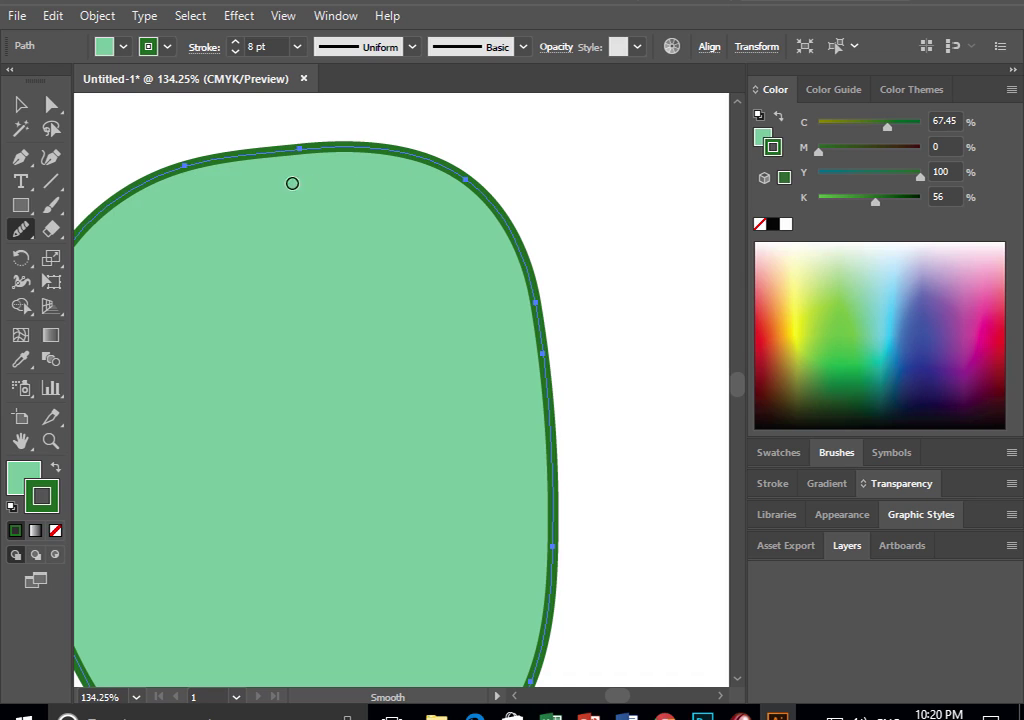
{"action": "mouse_move", "coordinate": [197, 168]}
{"action": "left_mouse_down"}
{"action": "mouse_move", "coordinate": [340, 155]}
{"action": "mouse_move", "coordinate": [304, 191]}
{"action": "left_mouse_up"}
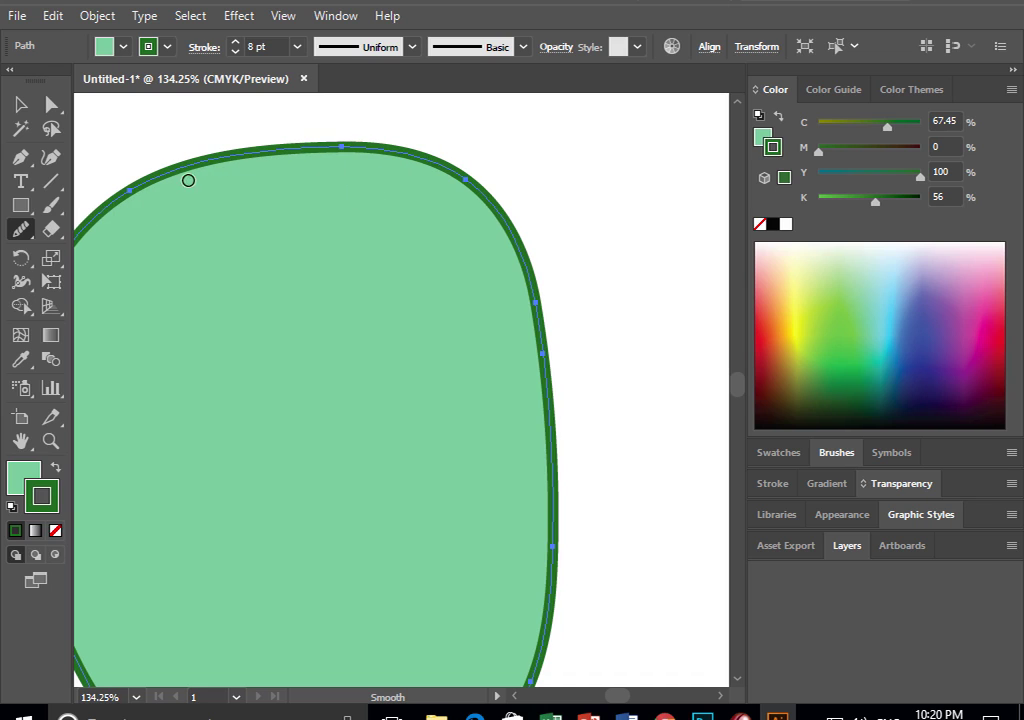
{"action": "mouse_move", "coordinate": [256, 153]}
{"action": "left_mouse_down"}
{"action": "mouse_move", "coordinate": [420, 162]}
{"action": "mouse_move", "coordinate": [182, 175]}
{"action": "mouse_move", "coordinate": [411, 148]}
{"action": "mouse_move", "coordinate": [255, 181]}
{"action": "left_mouse_up"}
{"action": "left_click_drag", "start_coordinate": [131, 190], "coordinate": [398, 154]}
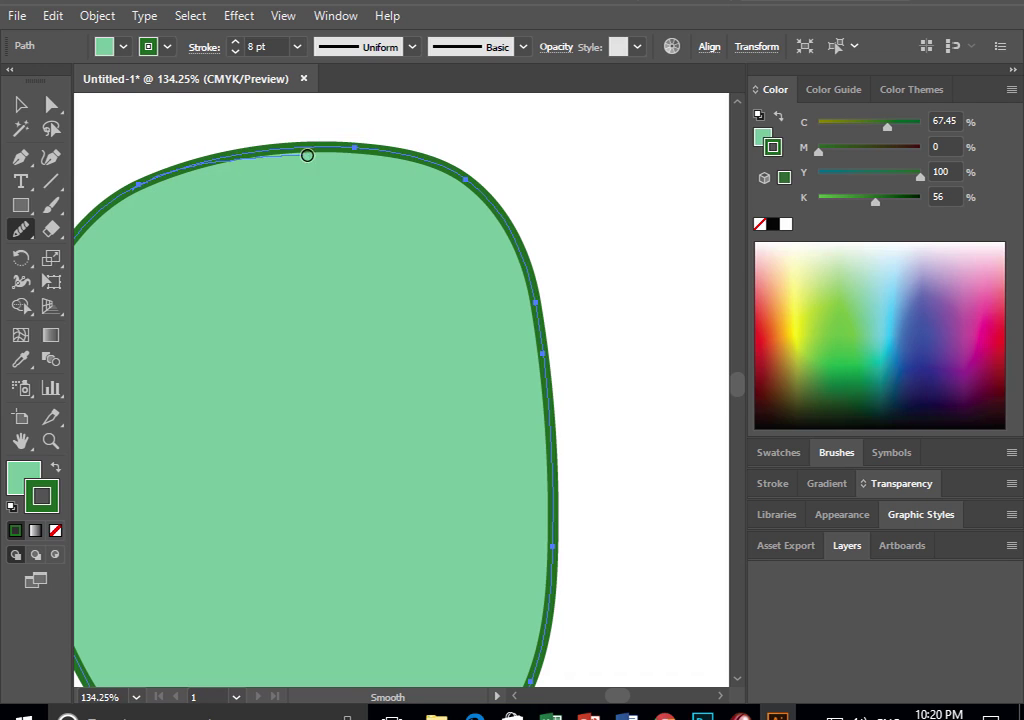
{"action": "left_click_drag", "start_coordinate": [462, 173], "coordinate": [501, 246]}
{"action": "mouse_move", "coordinate": [486, 200]}
{"action": "left_mouse_down"}
{"action": "mouse_move", "coordinate": [345, 153]}
{"action": "mouse_move", "coordinate": [187, 165]}
{"action": "mouse_move", "coordinate": [75, 219]}
{"action": "left_mouse_up"}
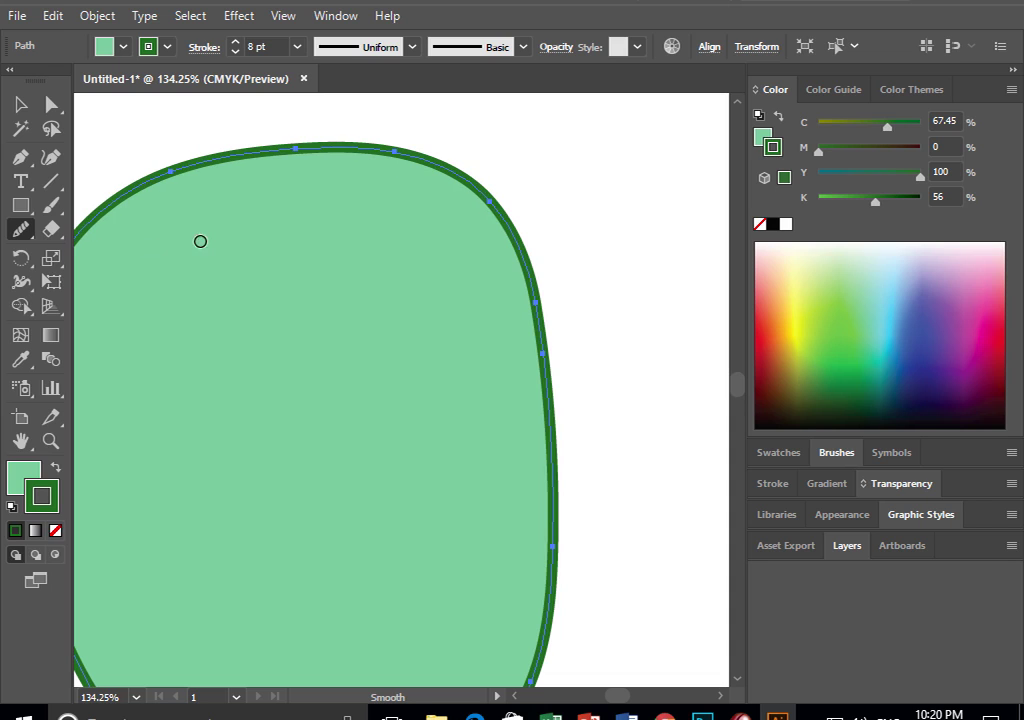
{"action": "mouse_move", "coordinate": [343, 155]}
{"action": "left_mouse_down"}
{"action": "mouse_move", "coordinate": [208, 181]}
{"action": "mouse_move", "coordinate": [324, 163]}
{"action": "left_mouse_up"}
{"action": "mouse_move", "coordinate": [139, 160]}
{"action": "left_mouse_down"}
{"action": "mouse_move", "coordinate": [270, 171]}
{"action": "mouse_move", "coordinate": [325, 142]}
{"action": "mouse_move", "coordinate": [151, 171]}
{"action": "mouse_move", "coordinate": [414, 130]}
{"action": "left_mouse_up"}
- Smooth the top-right corner and the whole right edge of the shape
{"action": "mouse_move", "coordinate": [480, 197]}
{"action": "left_mouse_down"}
{"action": "mouse_move", "coordinate": [553, 375]}
{"action": "mouse_move", "coordinate": [551, 432]}
{"action": "mouse_move", "coordinate": [503, 233]}
{"action": "mouse_move", "coordinate": [575, 516]}
{"action": "left_mouse_up"}
{"action": "mouse_move", "coordinate": [507, 229]}
{"action": "left_mouse_down"}
{"action": "mouse_move", "coordinate": [553, 407]}
{"action": "mouse_move", "coordinate": [561, 568]}
{"action": "left_mouse_up"}
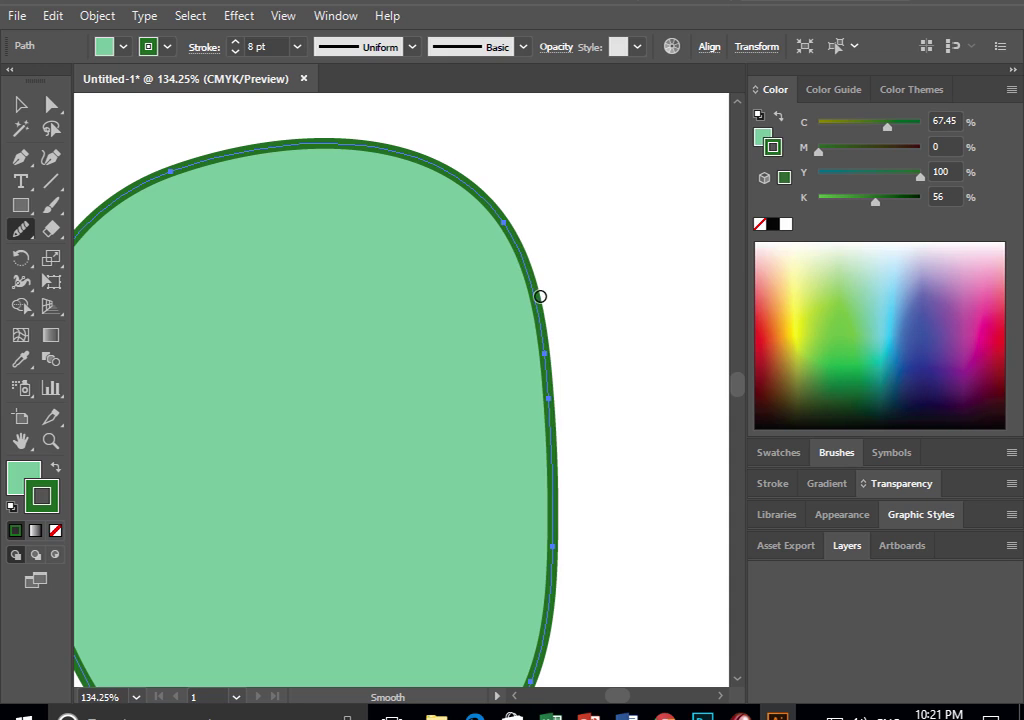
{"action": "left_click_drag", "start_coordinate": [529, 581], "coordinate": [507, 586]}
{"action": "left_click_drag", "start_coordinate": [326, 159], "coordinate": [327, 159]}
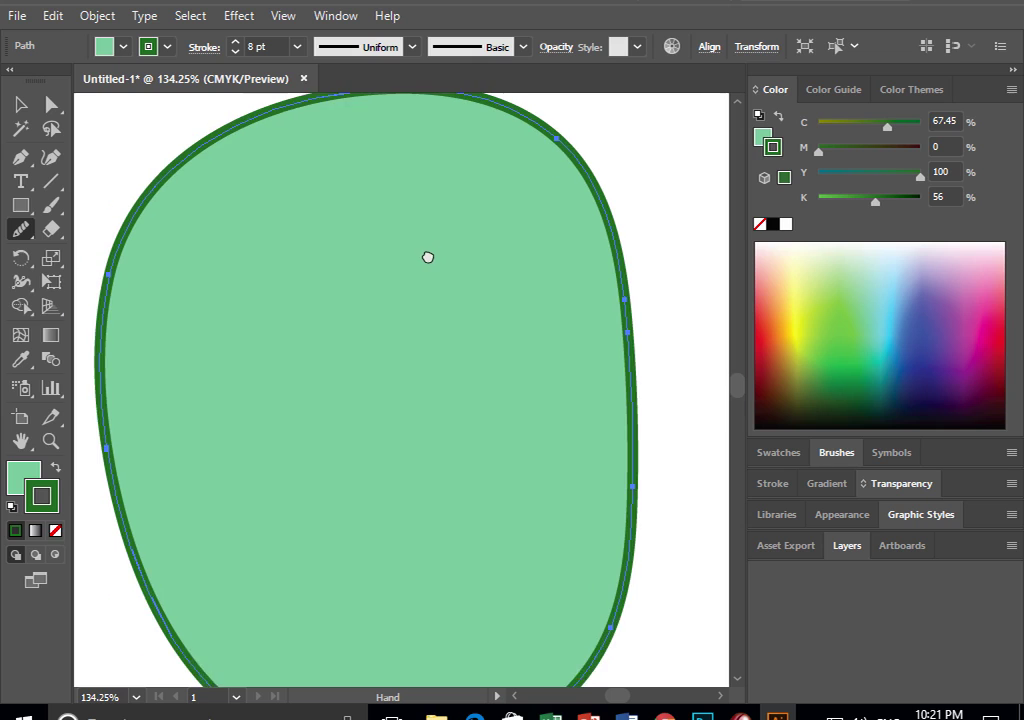
{"action": "left_click_drag", "start_coordinate": [369, 306], "coordinate": [411, 286]}
{"action": "mouse_move", "coordinate": [545, 234]}
{"action": "left_mouse_down"}
{"action": "mouse_move", "coordinate": [588, 303]}
{"action": "mouse_move", "coordinate": [581, 622]}
{"action": "left_mouse_up"}
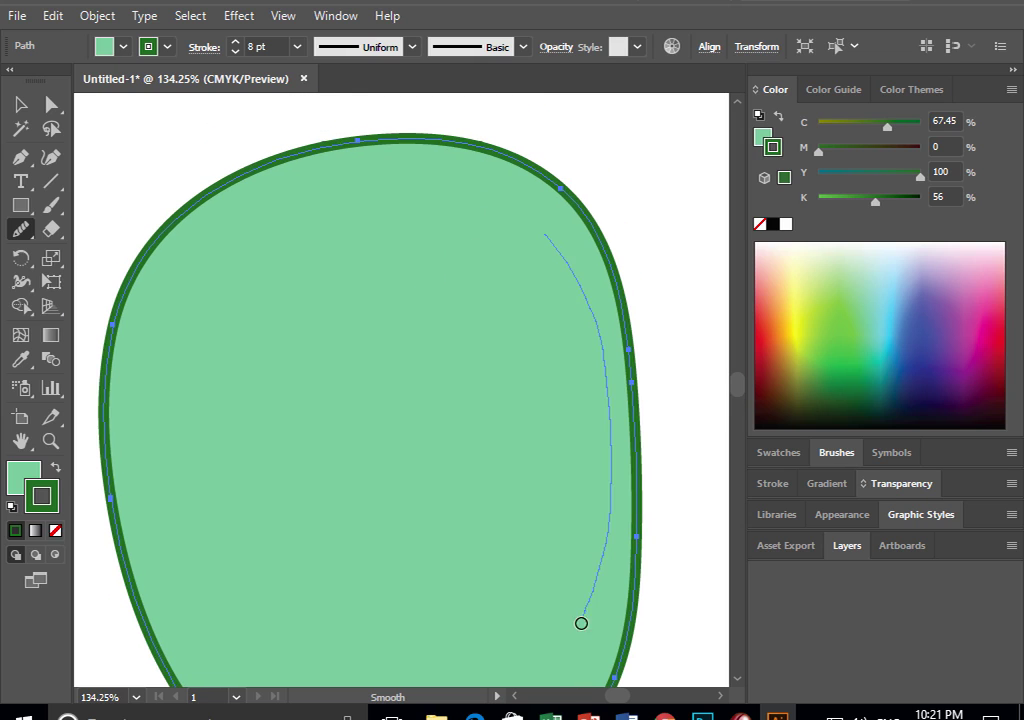
{"action": "left_click_drag", "start_coordinate": [594, 466], "coordinate": [466, 320]}
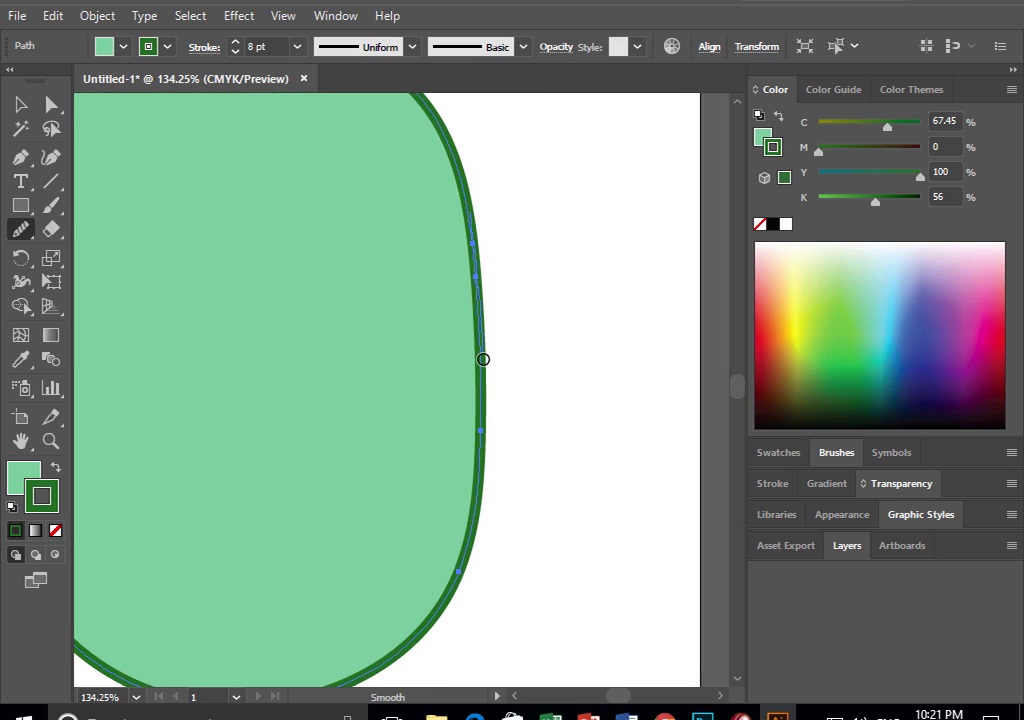
{"action": "left_click_drag", "start_coordinate": [428, 597], "coordinate": [428, 597]}
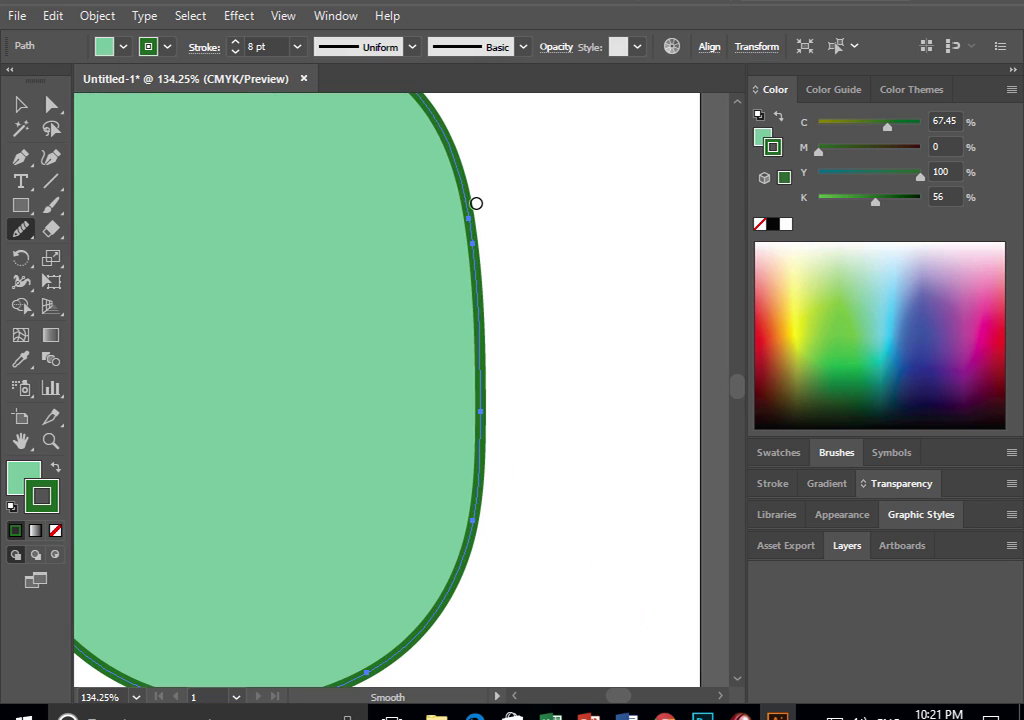
{"action": "mouse_move", "coordinate": [464, 538]}
{"action": "left_mouse_down"}
{"action": "mouse_move", "coordinate": [467, 511]}
{"action": "mouse_move", "coordinate": [450, 485]}
{"action": "left_mouse_up"}
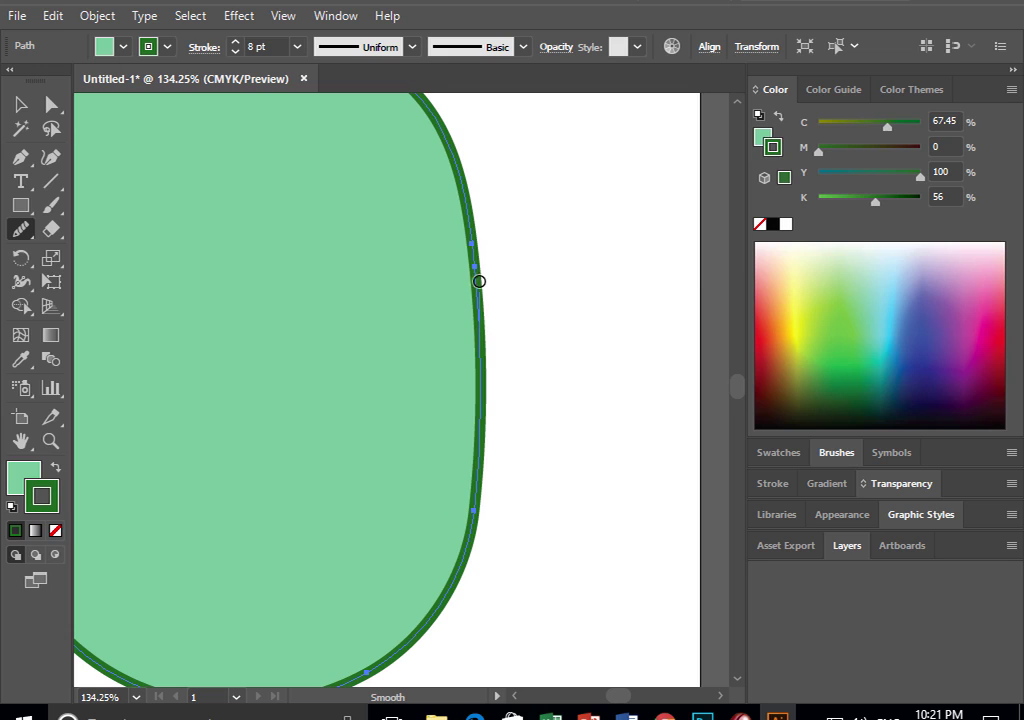
{"action": "left_click_drag", "start_coordinate": [470, 167], "coordinate": [478, 313]}
- With the whole shape back in view, smooth its lower-right edge
{"action": "left_click_drag", "start_coordinate": [428, 386], "coordinate": [544, 406]}
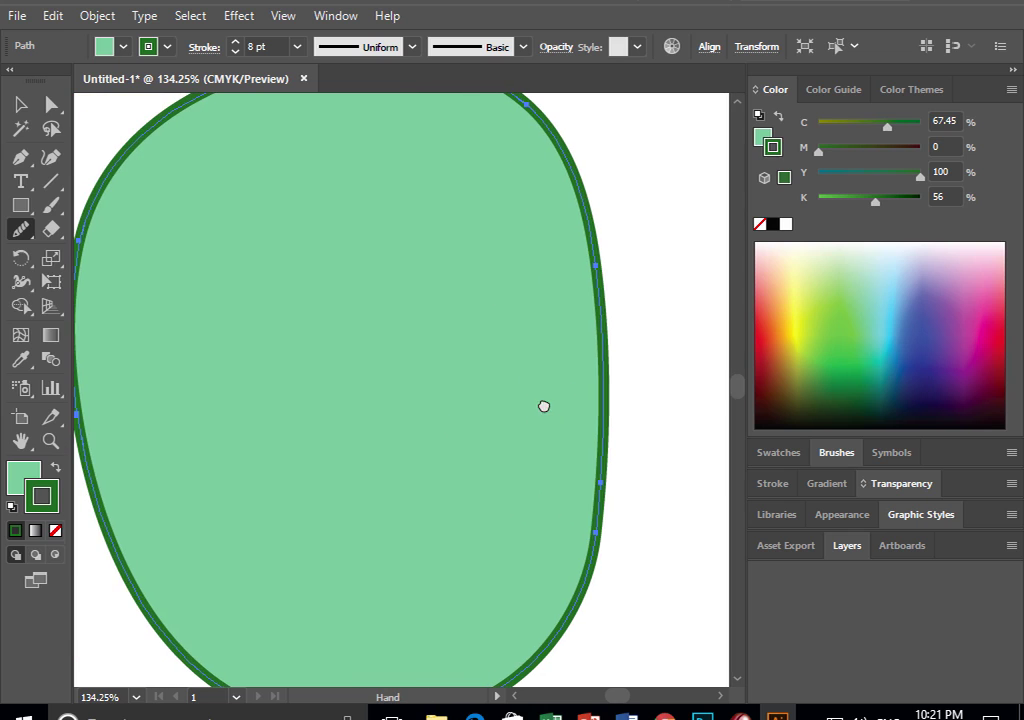
{"action": "left_click_drag", "start_coordinate": [581, 568], "coordinate": [589, 566]}
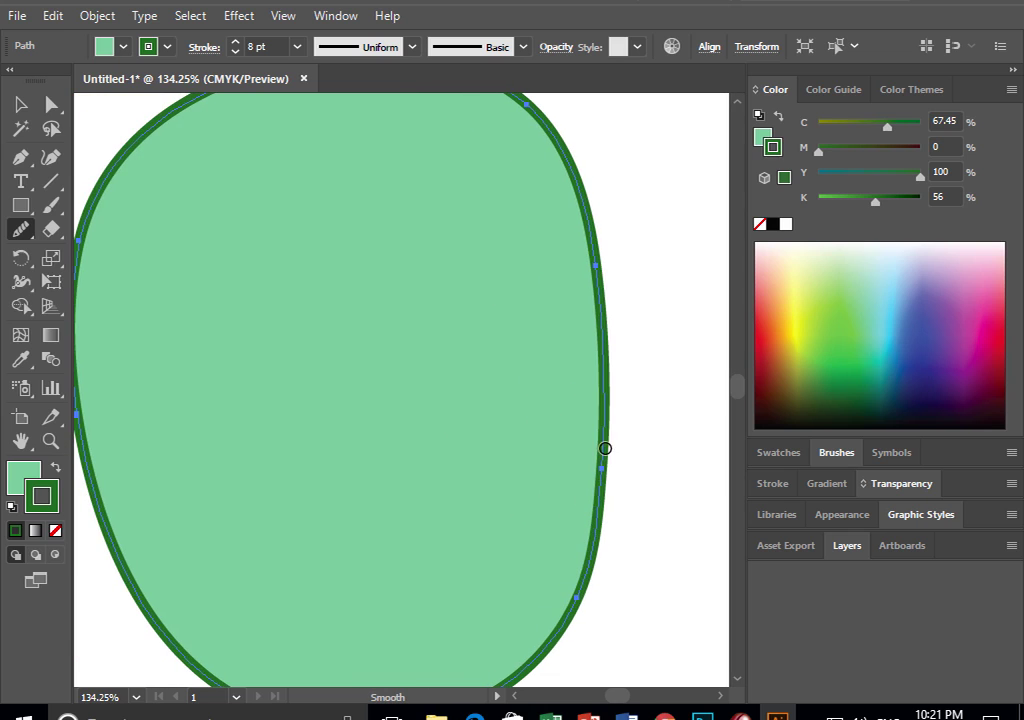
{"action": "left_click_drag", "start_coordinate": [534, 662], "coordinate": [597, 583]}
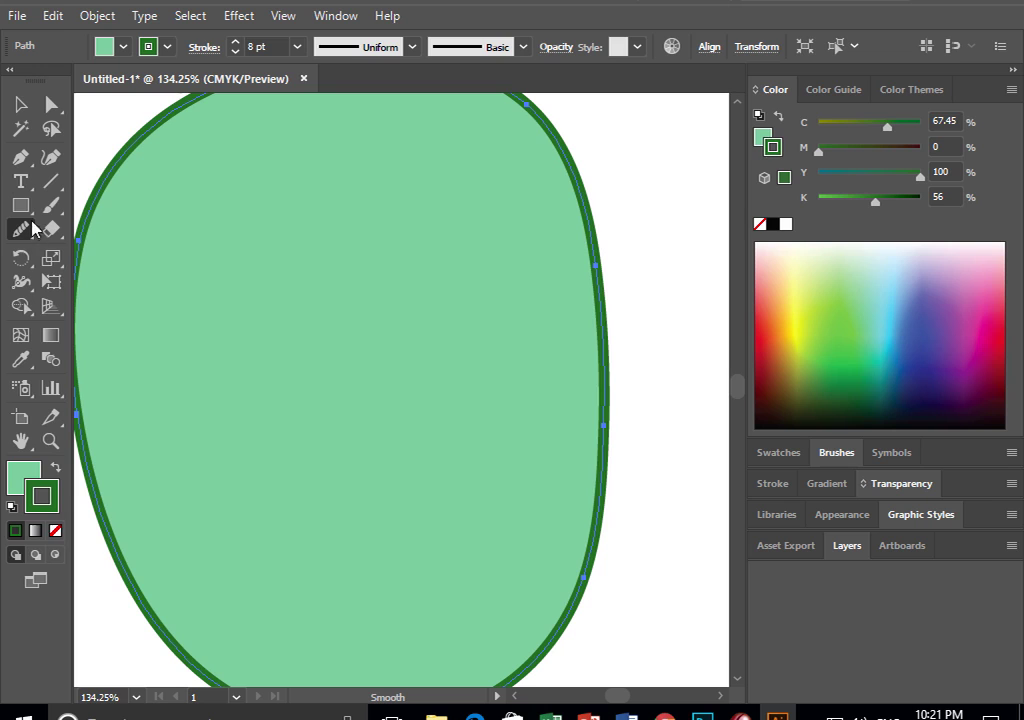
{"action": "left_click", "coordinate": [20, 104]}
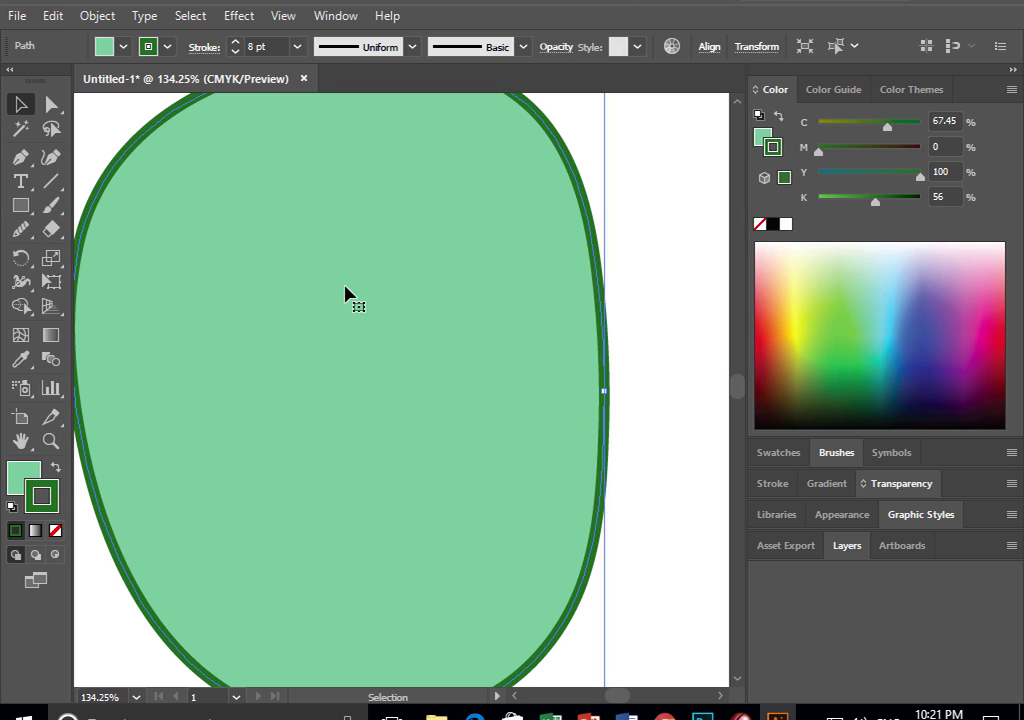
- Undo the recent edits and draw a new closed shape with curved sides
{"action": "key", "text": "ctrl+z"}
{"action": "key", "text": "ctrl+z"}
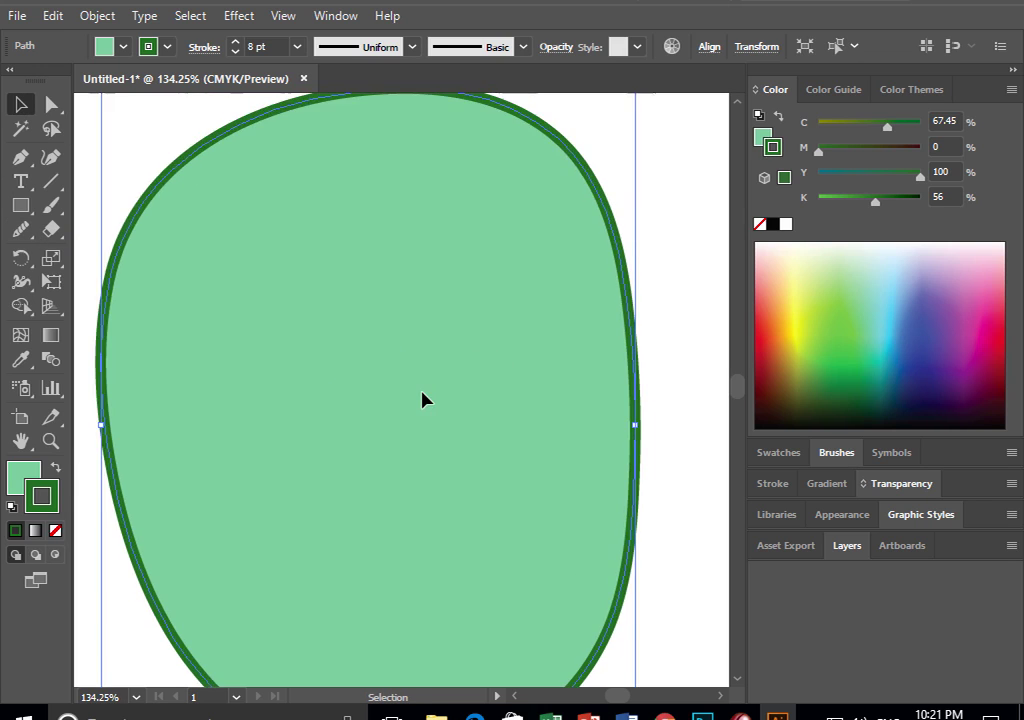
{"action": "key", "text": "ctrl+z"}
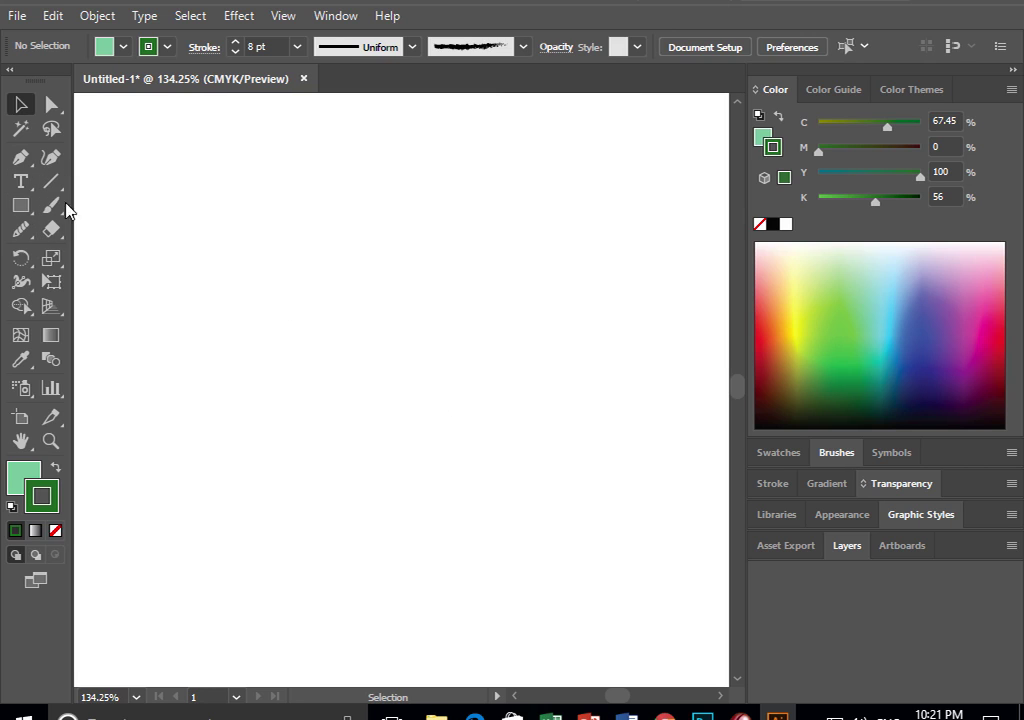
{"action": "left_click", "coordinate": [20, 157]}
{"action": "left_click", "coordinate": [292, 169]}
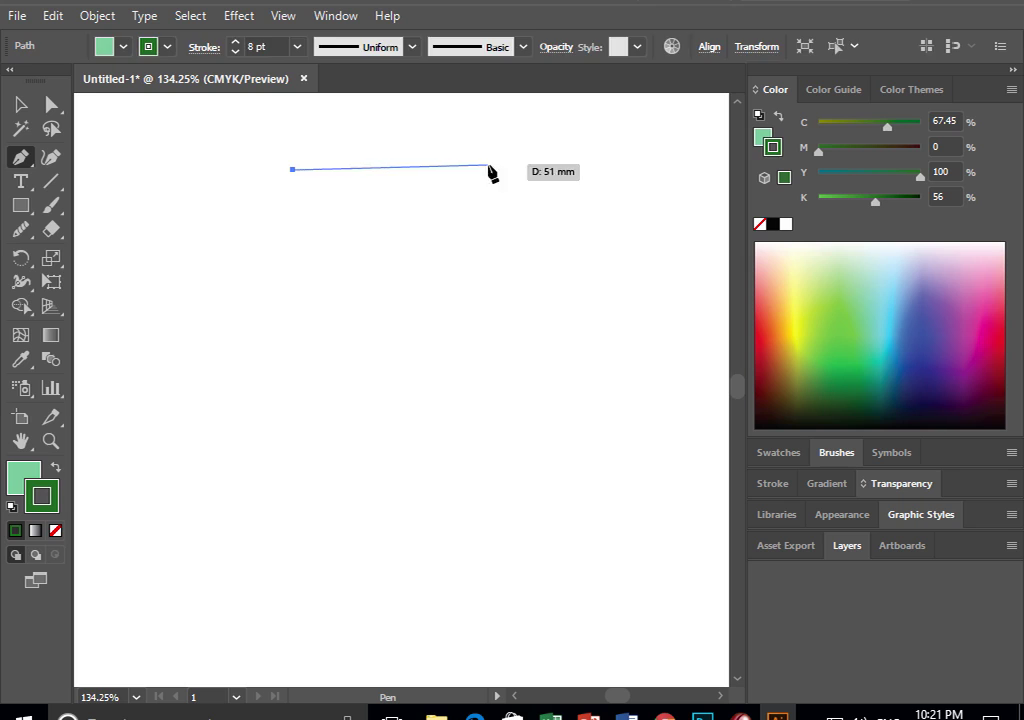
{"action": "left_click", "coordinate": [490, 167]}
{"action": "left_click_drag", "start_coordinate": [503, 359], "coordinate": [395, 513]}
{"action": "mouse_move", "coordinate": [292, 440]}
{"action": "left_mouse_down"}
{"action": "mouse_move", "coordinate": [268, 371]}
{"action": "mouse_move", "coordinate": [281, 407]}
{"action": "left_mouse_up"}
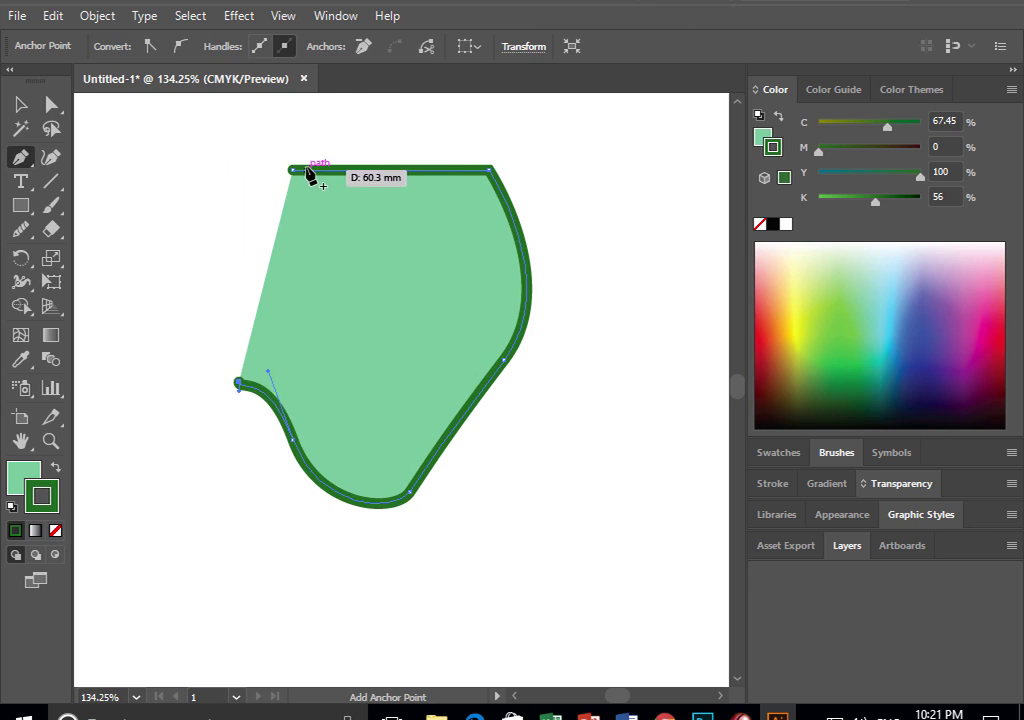
{"action": "left_click_drag", "start_coordinate": [294, 169], "coordinate": [353, 170]}
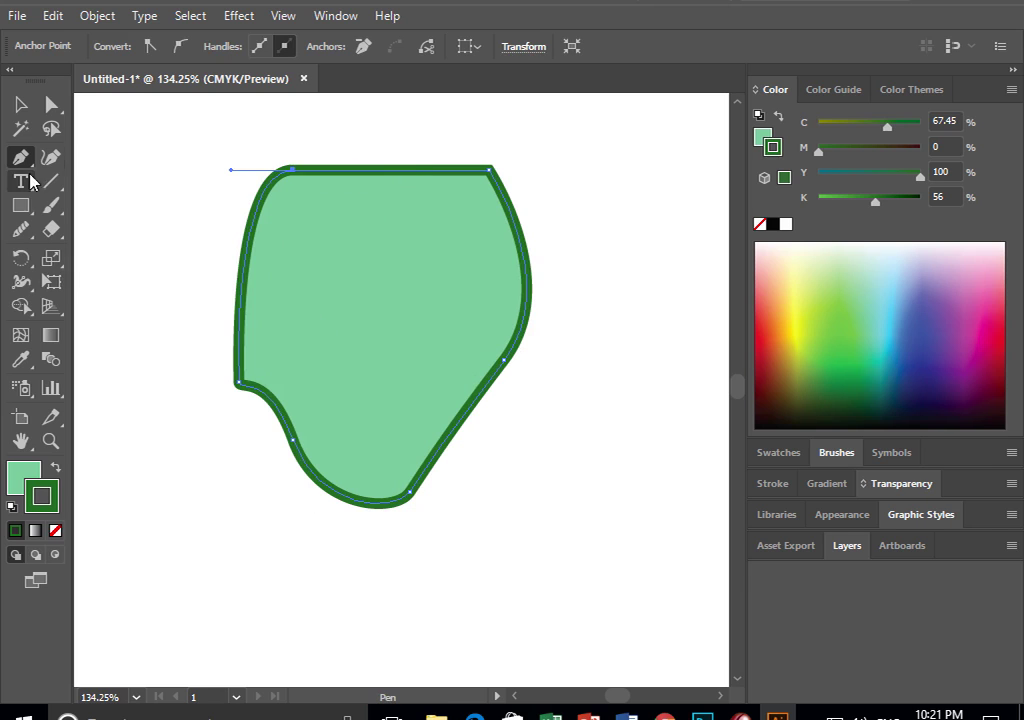
- Smooth the new shape's bottom-left edge, top-right corner and top edge
{"action": "left_click", "coordinate": [21, 229]}
{"action": "mouse_move", "coordinate": [247, 397]}
{"action": "left_mouse_down"}
{"action": "mouse_move", "coordinate": [277, 400]}
{"action": "mouse_move", "coordinate": [243, 387]}
{"action": "mouse_move", "coordinate": [232, 362]}
{"action": "left_mouse_up"}
{"action": "left_click_drag", "start_coordinate": [343, 512], "coordinate": [411, 502]}
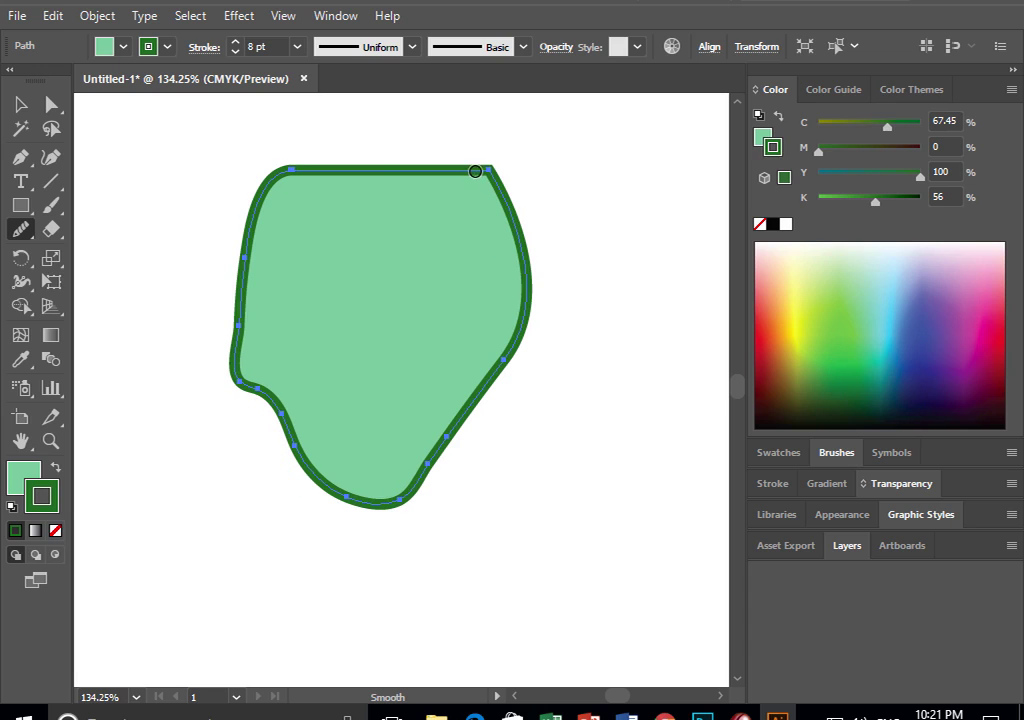
{"action": "left_click_drag", "start_coordinate": [506, 190], "coordinate": [513, 215]}
{"action": "left_click_drag", "start_coordinate": [409, 169], "coordinate": [489, 197]}
{"action": "left_click_drag", "start_coordinate": [341, 164], "coordinate": [291, 203]}
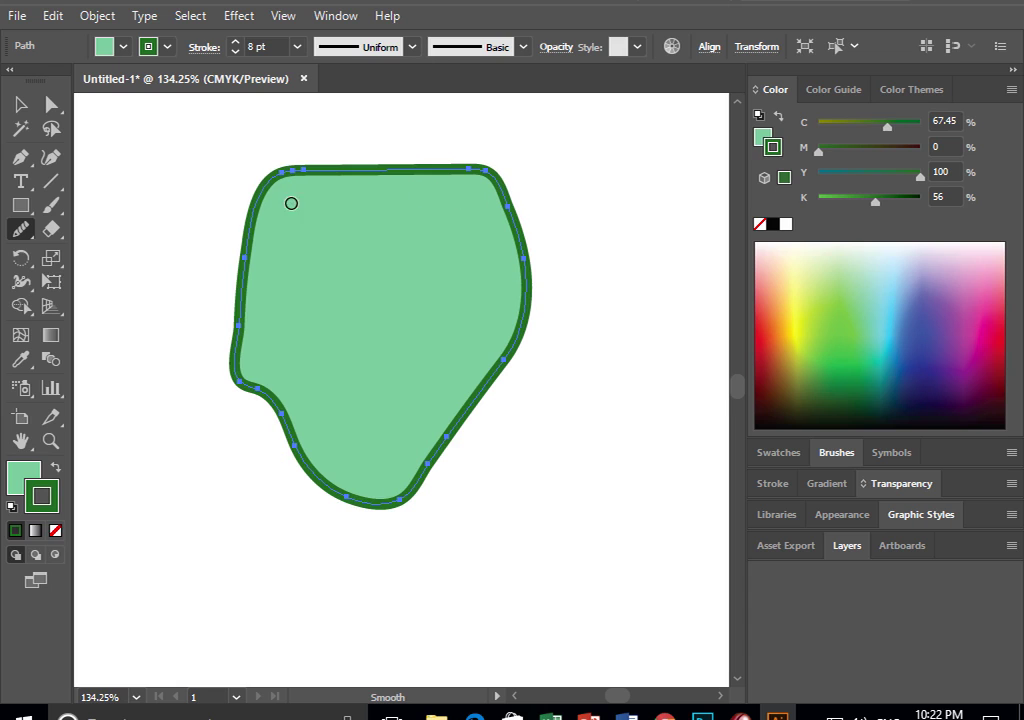
{"action": "left_click_drag", "start_coordinate": [469, 168], "coordinate": [565, 197]}
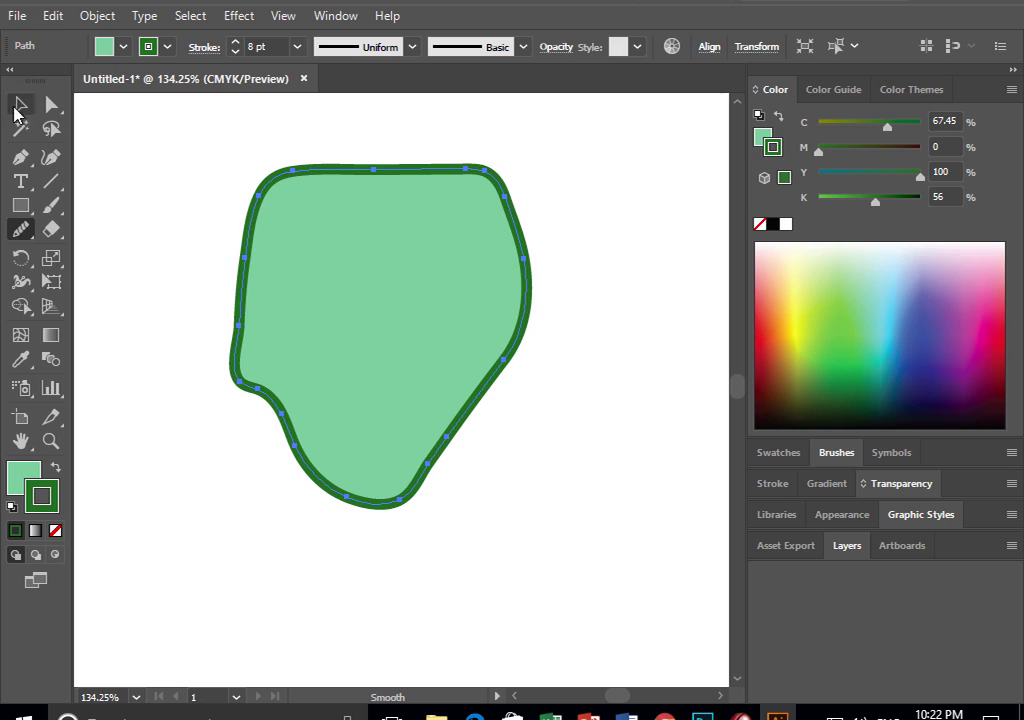
- Select the green freeform shape and delete it
{"action": "left_click", "coordinate": [20, 107]}
{"action": "left_click", "coordinate": [183, 193]}
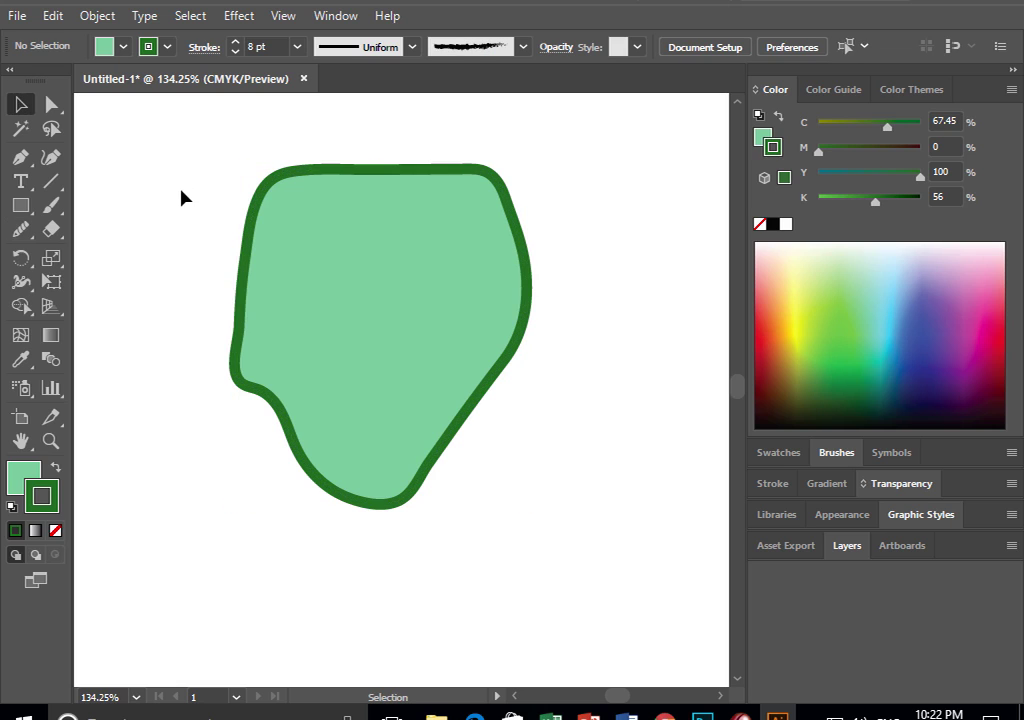
{"action": "left_click", "coordinate": [397, 316]}
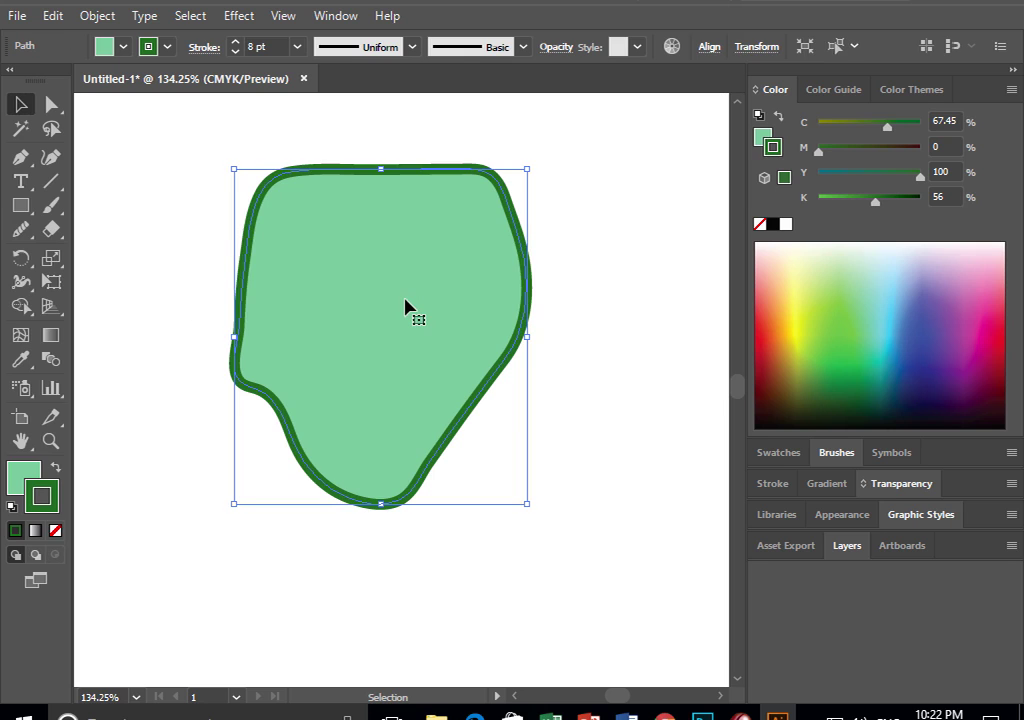
{"action": "key", "text": "Delete"}
- Draw a closed rounded shape with the Curvature Tool through four anchor points
{"action": "left_click", "coordinate": [21, 229]}
{"action": "left_click", "coordinate": [74, 238]}
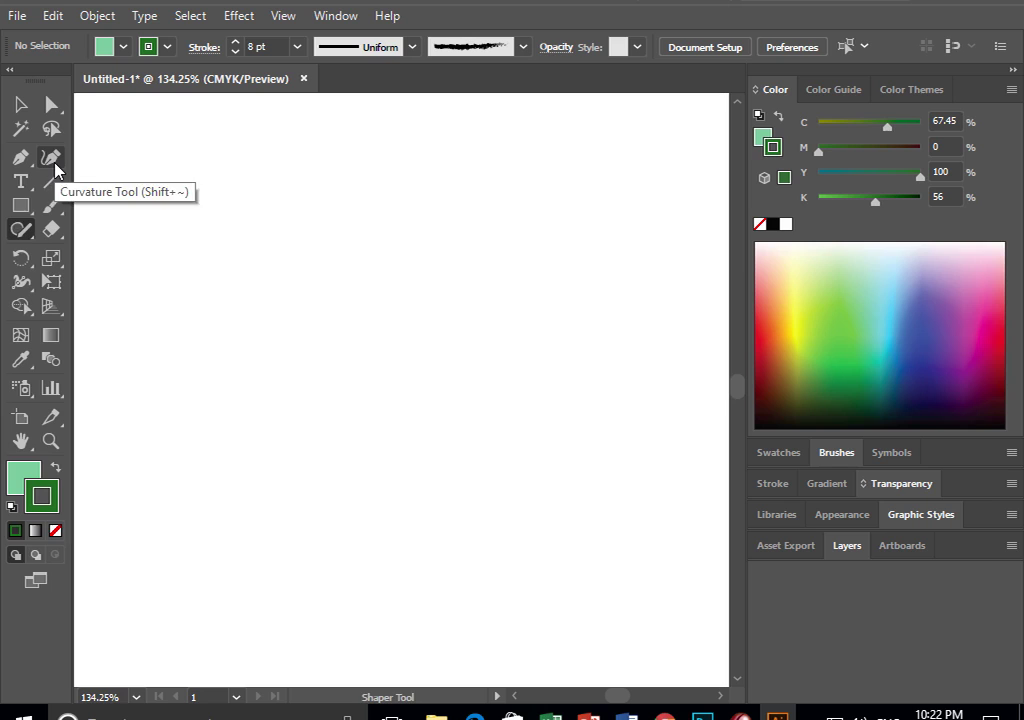
{"action": "left_click", "coordinate": [54, 164]}
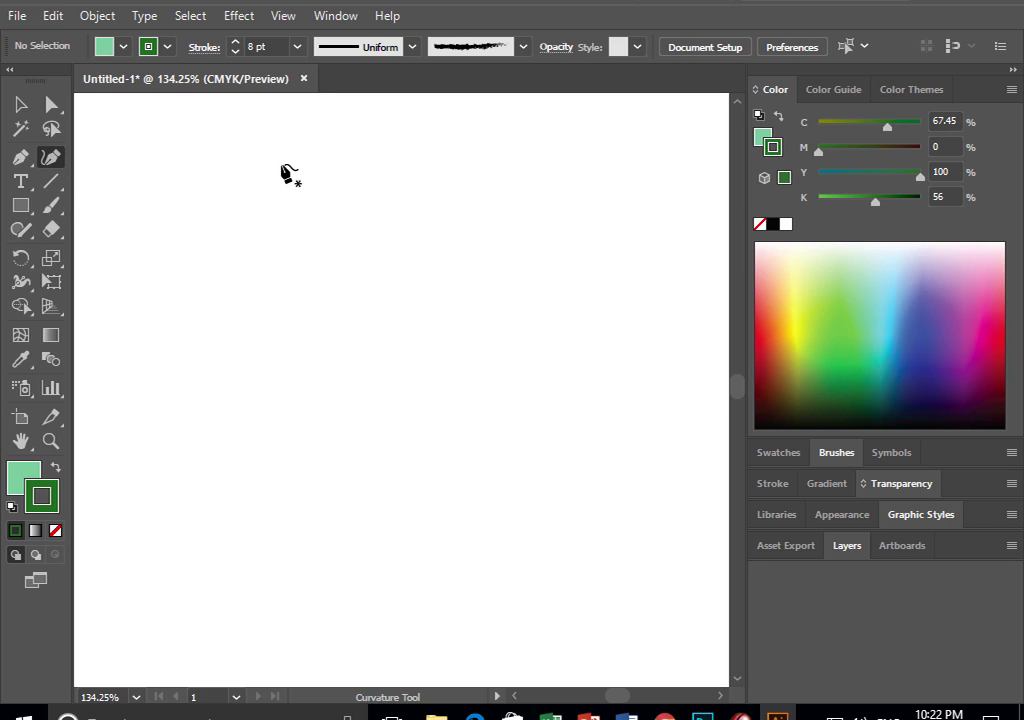
{"action": "left_click", "coordinate": [369, 164]}
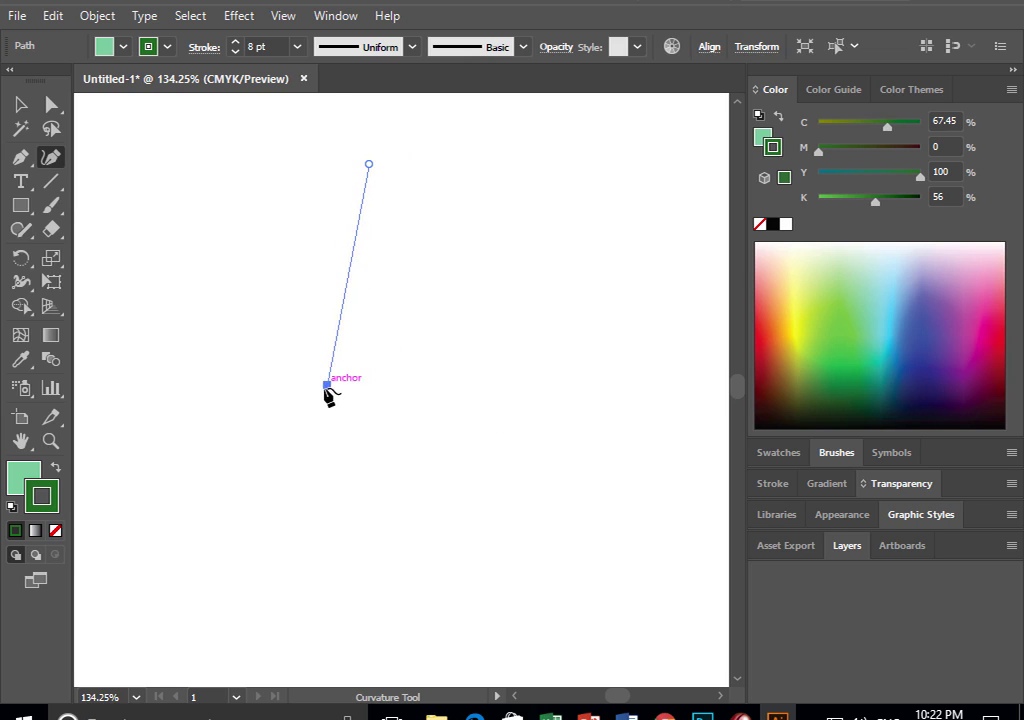
{"action": "left_click", "coordinate": [553, 302]}
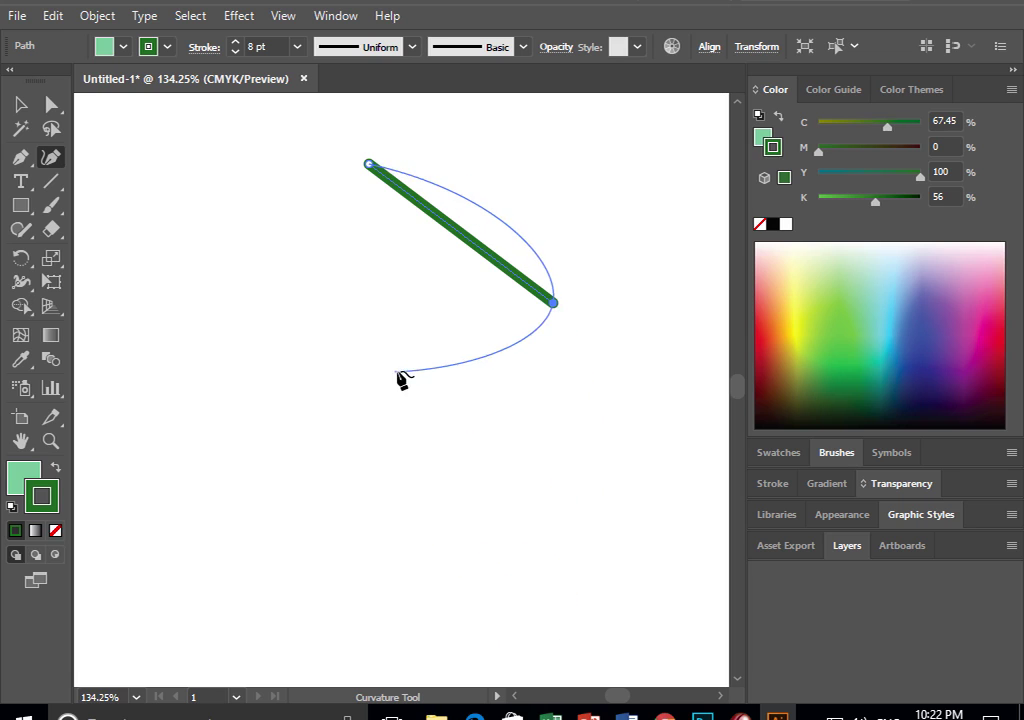
{"action": "left_click", "coordinate": [358, 462]}
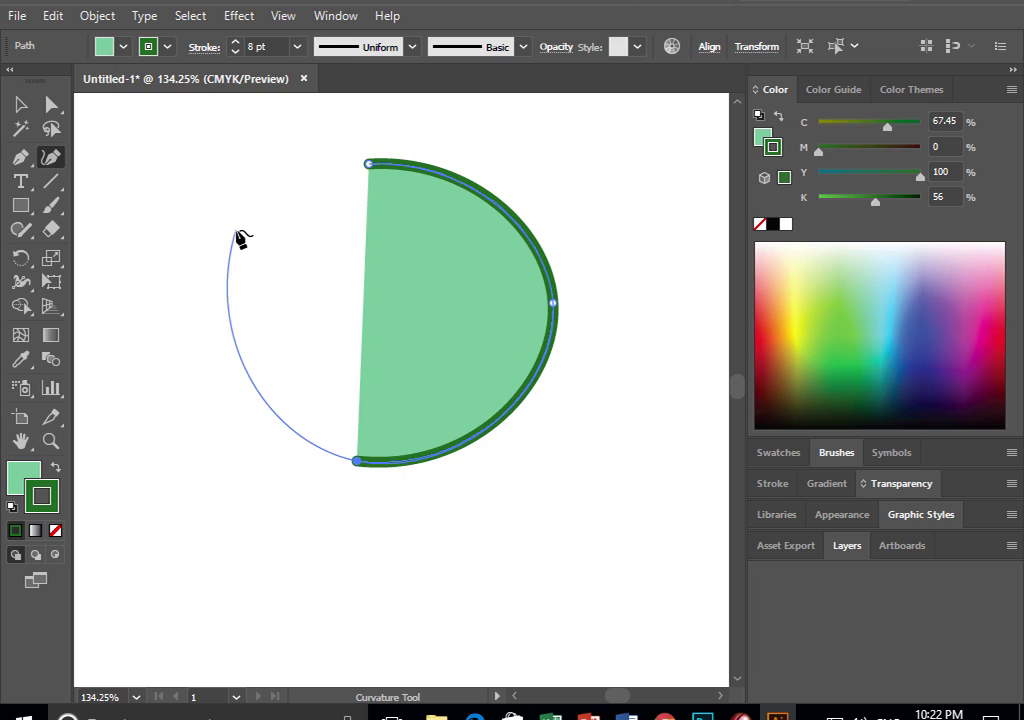
{"action": "left_click_drag", "start_coordinate": [253, 215], "coordinate": [235, 245]}
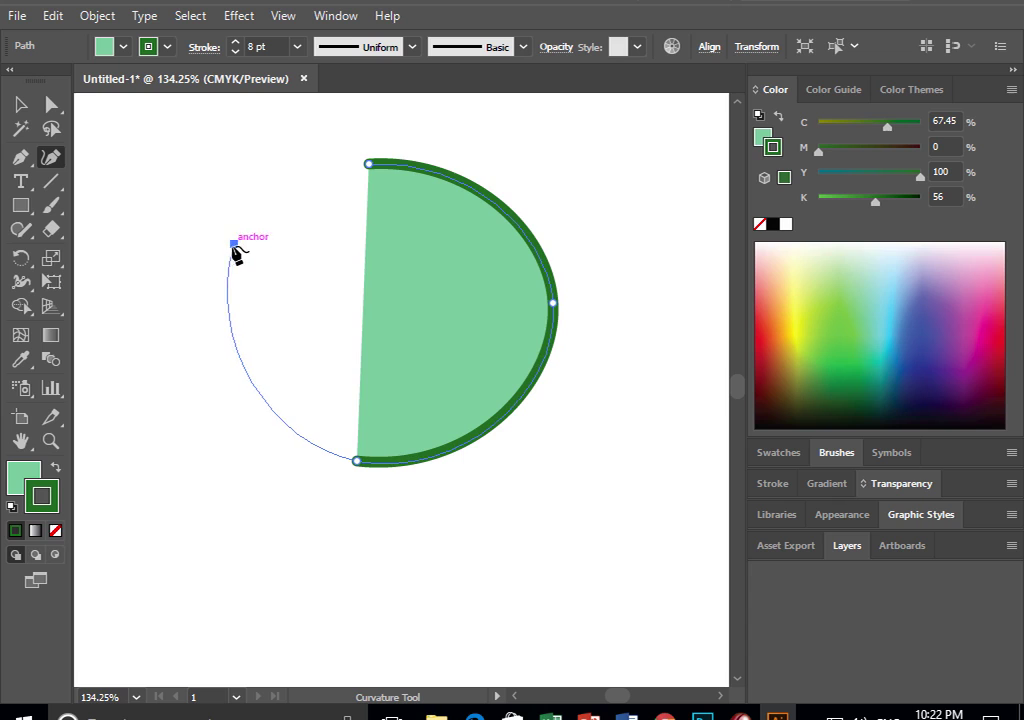
{"action": "left_click", "coordinate": [222, 249]}
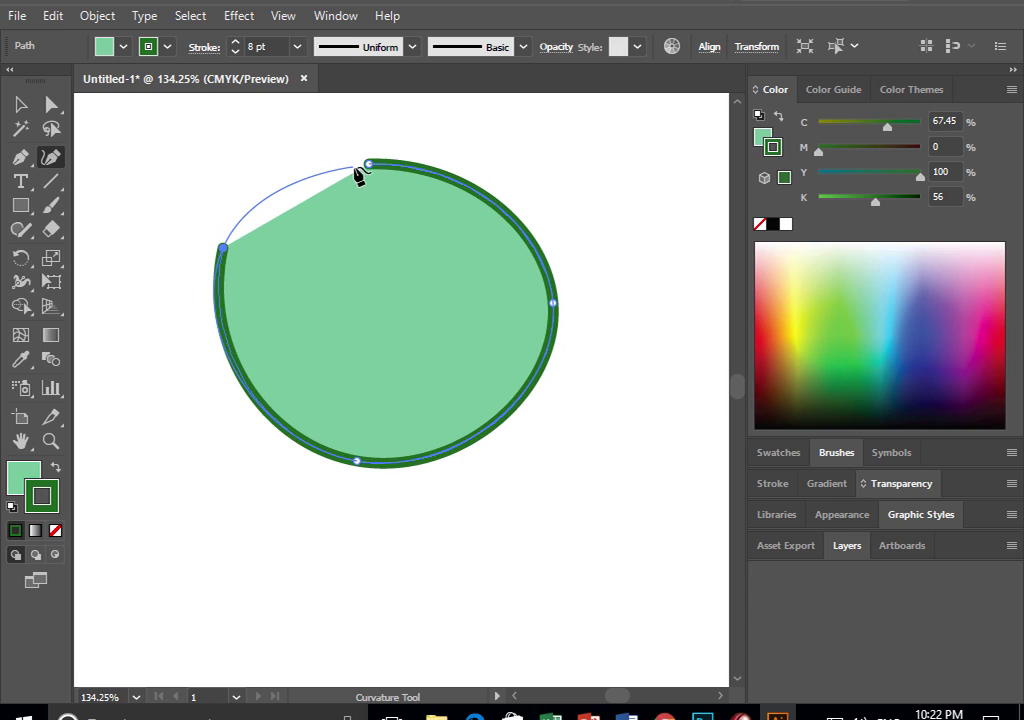
{"action": "left_click", "coordinate": [369, 166]}
- Move the round shape slightly up and to the left
{"action": "left_click", "coordinate": [20, 104]}
{"action": "left_click", "coordinate": [188, 136]}
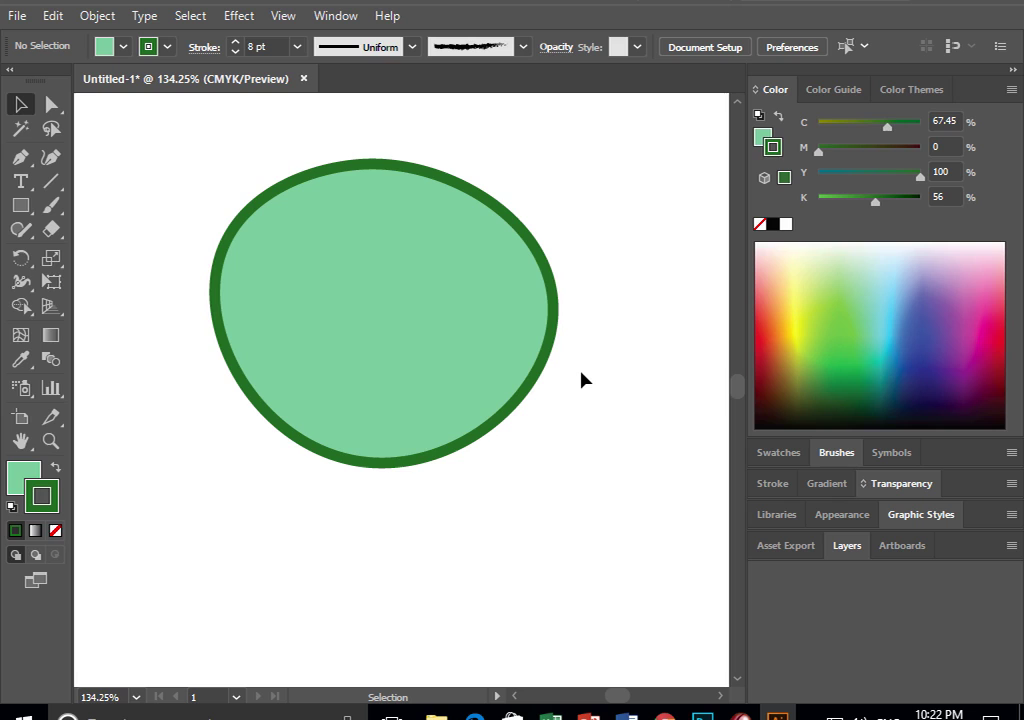
{"action": "left_click_drag", "start_coordinate": [496, 315], "coordinate": [469, 304]}
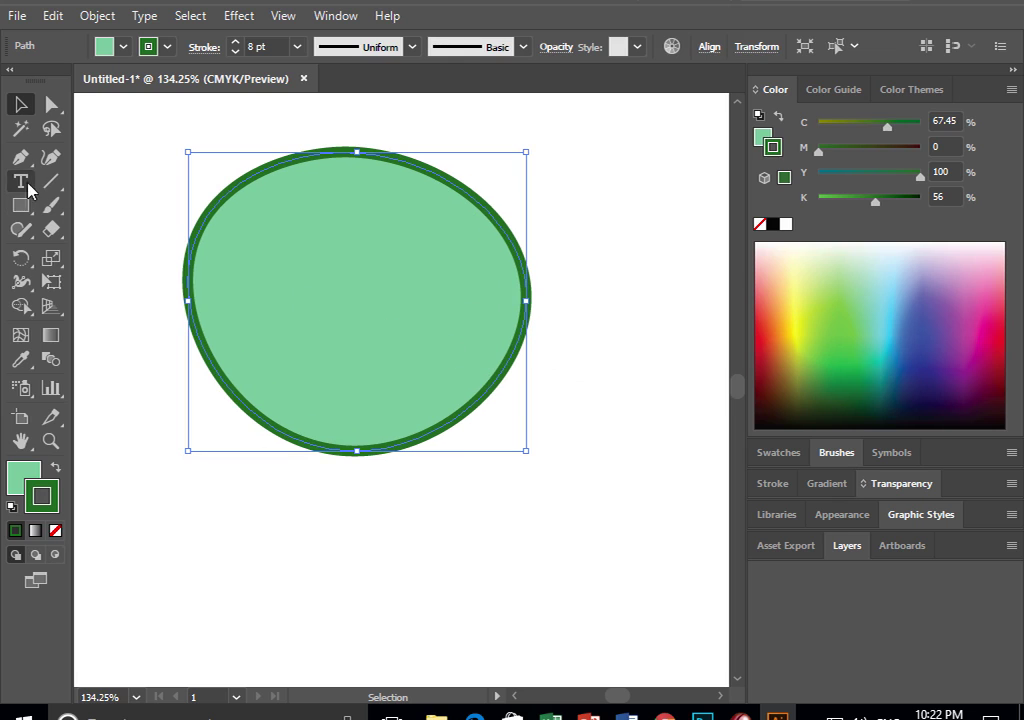
- Delete the round shape and draw a larger closed five-anchor circle with the Curvature Tool
{"action": "key", "text": "Delete"}
{"action": "left_click", "coordinate": [51, 157]}
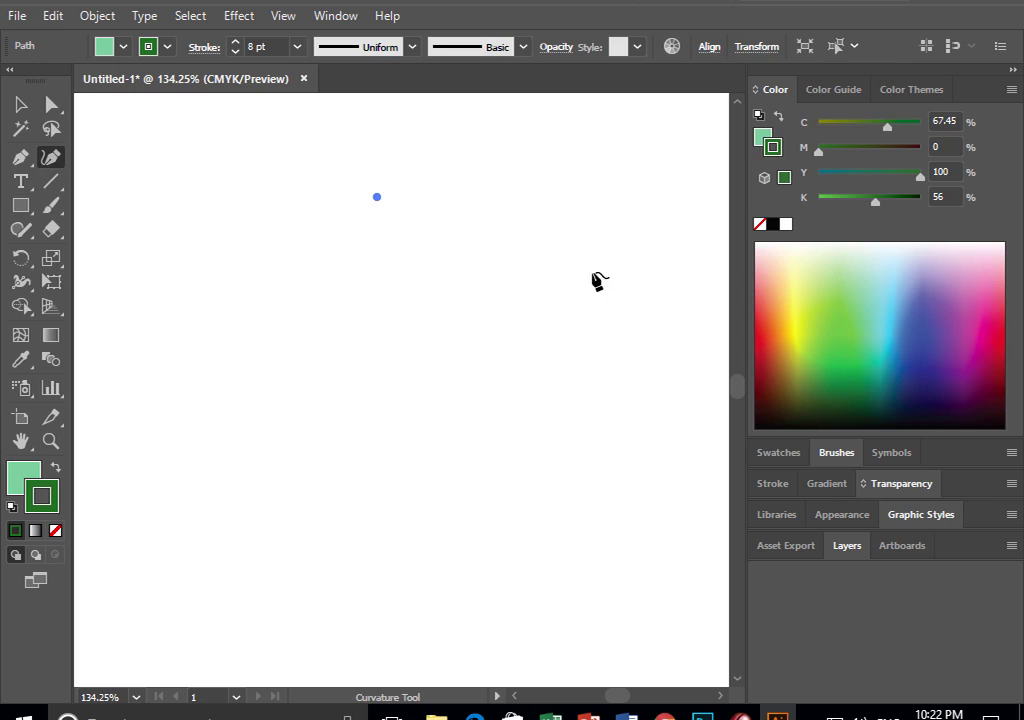
{"action": "left_click_drag", "start_coordinate": [404, 183], "coordinate": [244, 157]}
{"action": "left_click", "coordinate": [557, 243]}
{"action": "left_click_drag", "start_coordinate": [557, 243], "coordinate": [566, 222]}
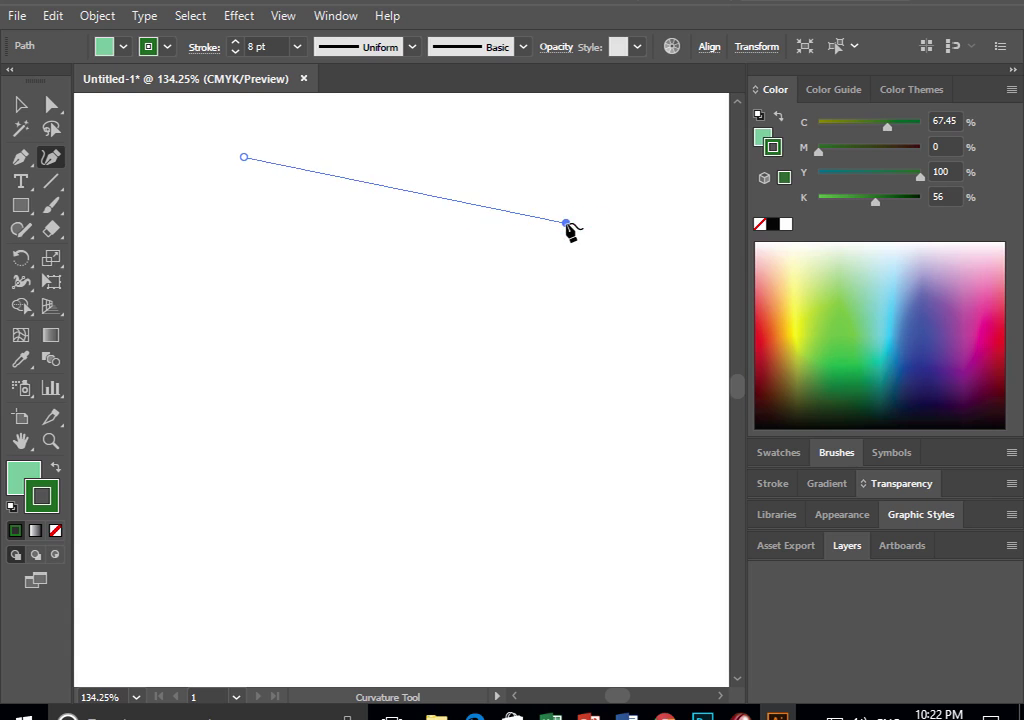
{"action": "left_click", "coordinate": [589, 452]}
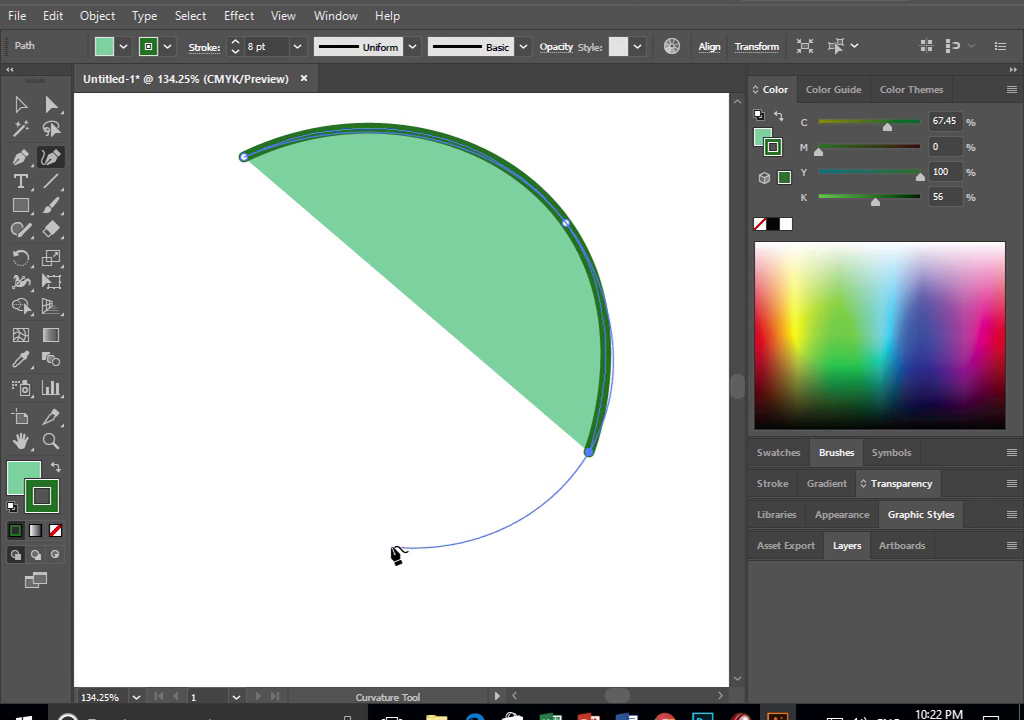
{"action": "left_click", "coordinate": [344, 612]}
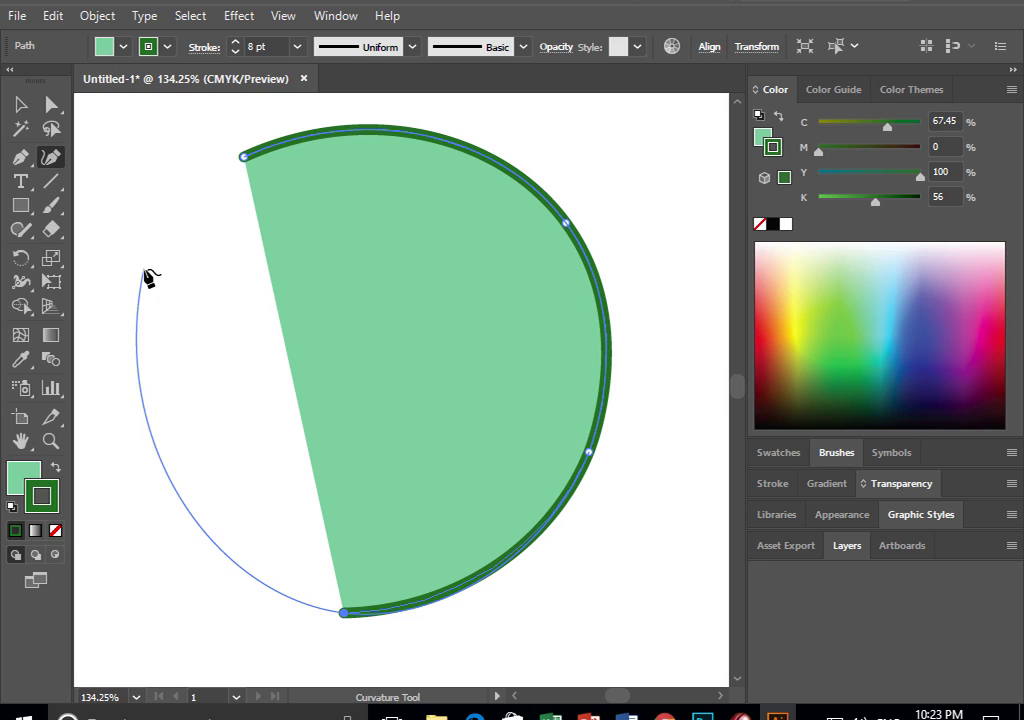
{"action": "left_click", "coordinate": [109, 341]}
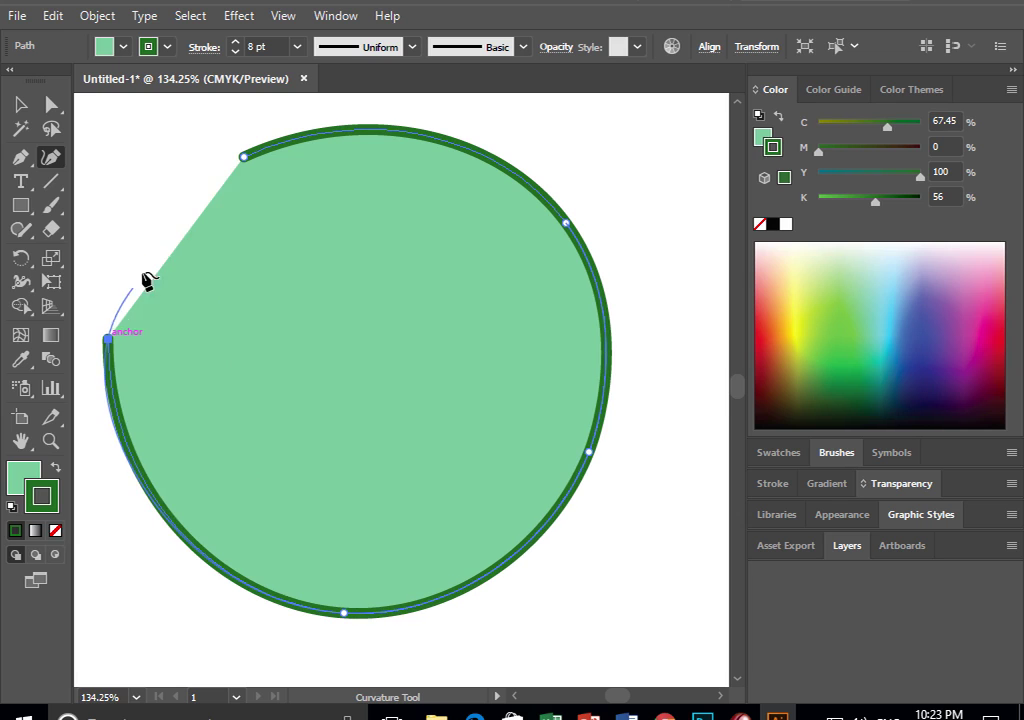
{"action": "left_click", "coordinate": [244, 158]}
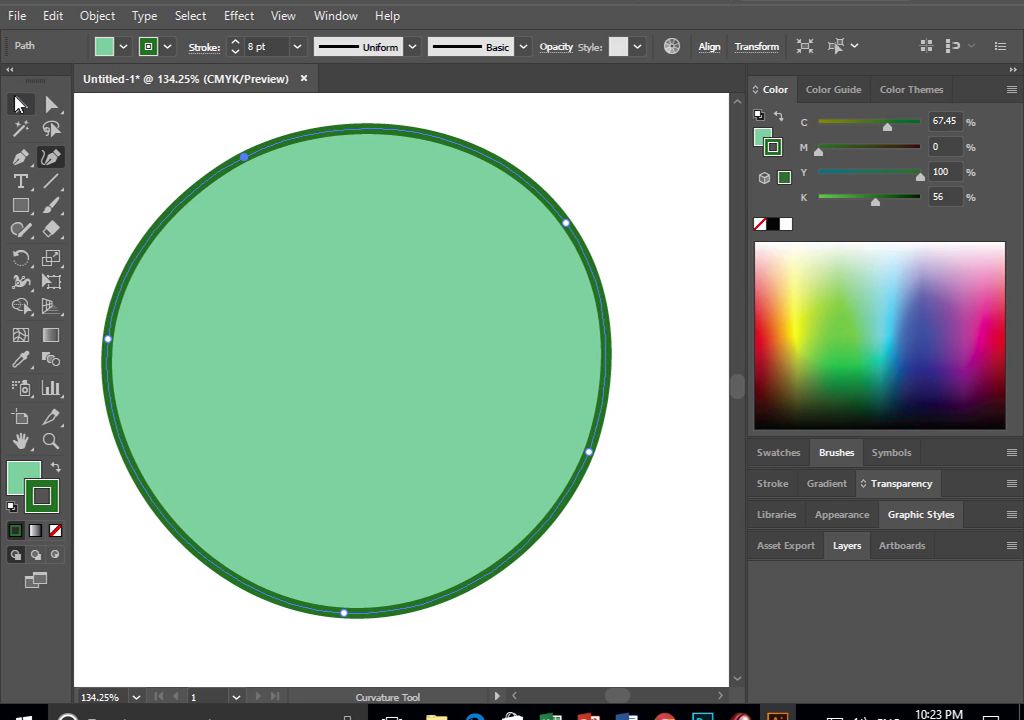
- Select the new circle with the Selection Tool
{"action": "left_click", "coordinate": [20, 104]}
{"action": "left_click", "coordinate": [98, 116]}
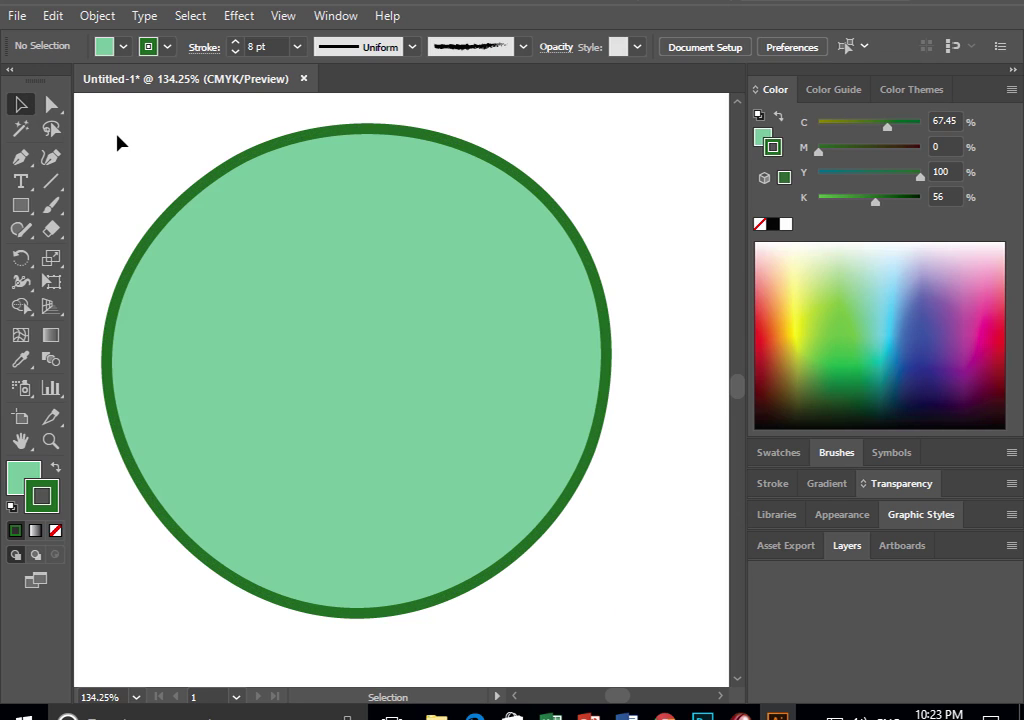
{"action": "left_click", "coordinate": [256, 245]}
- Delete the circle and draw a closed curved shape with the Pen Tool's smooth anchors
{"action": "key", "text": "Delete"}
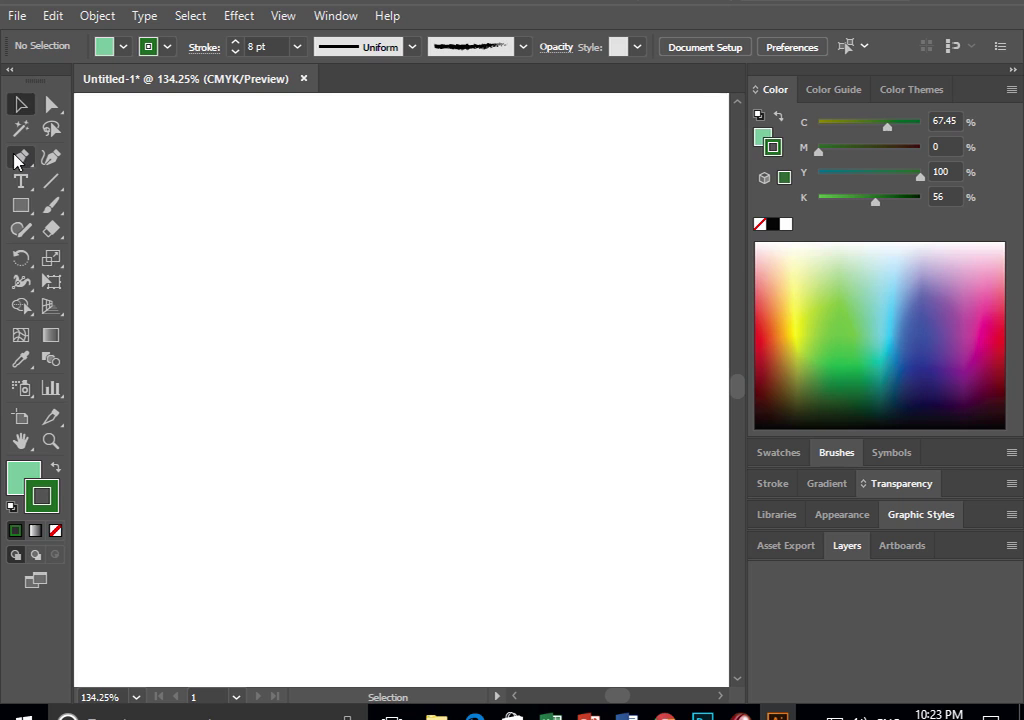
{"action": "left_click", "coordinate": [20, 157]}
{"action": "left_click", "coordinate": [307, 155]}
{"action": "mouse_move", "coordinate": [587, 323]}
{"action": "left_mouse_down"}
{"action": "mouse_move", "coordinate": [566, 416]}
{"action": "mouse_move", "coordinate": [612, 564]}
{"action": "left_mouse_up"}
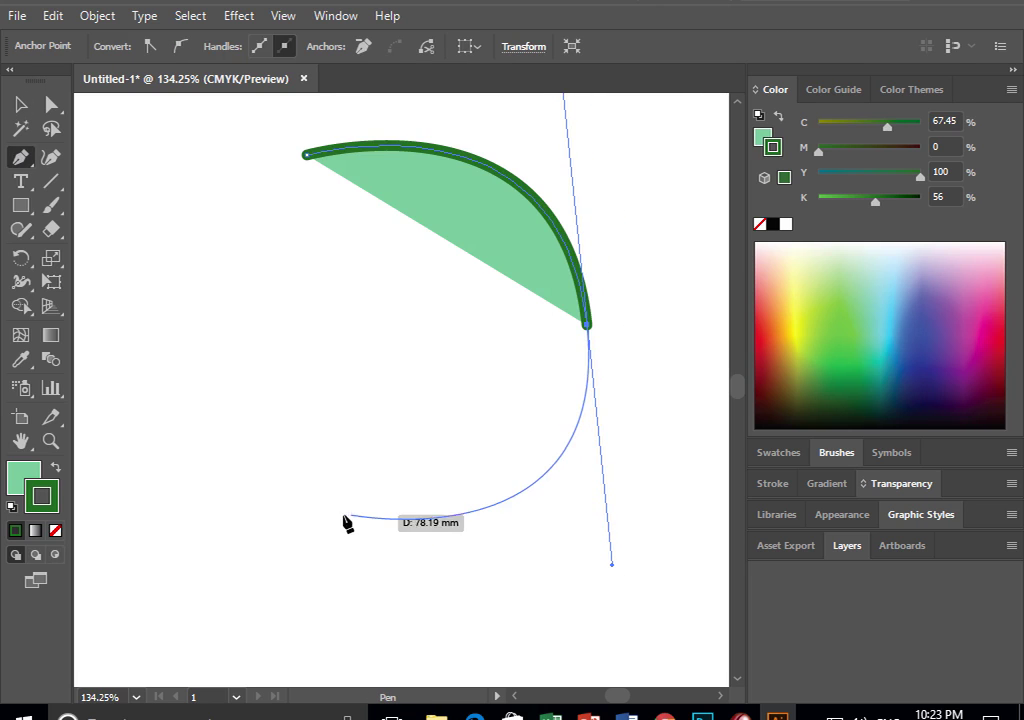
{"action": "mouse_move", "coordinate": [308, 516]}
{"action": "left_mouse_down"}
{"action": "mouse_move", "coordinate": [222, 440]}
{"action": "mouse_move", "coordinate": [204, 448]}
{"action": "left_mouse_up"}
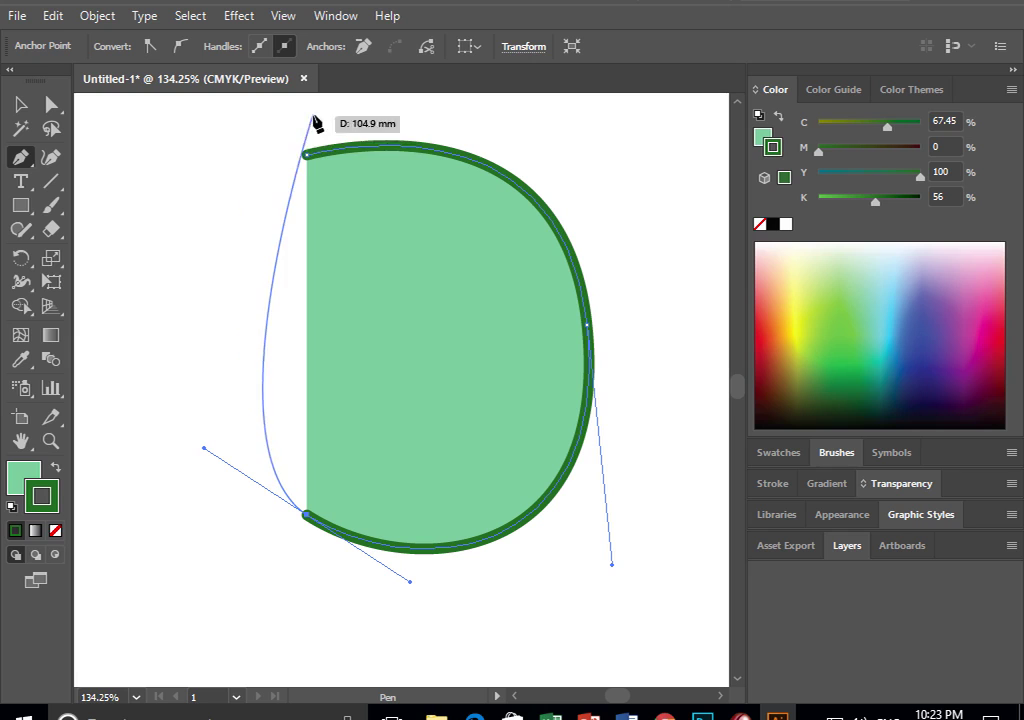
{"action": "left_click_drag", "start_coordinate": [306, 155], "coordinate": [450, 91]}
{"action": "scroll", "coordinate": [275, 332], "scroll_direction": "down", "scroll_amount": 3}
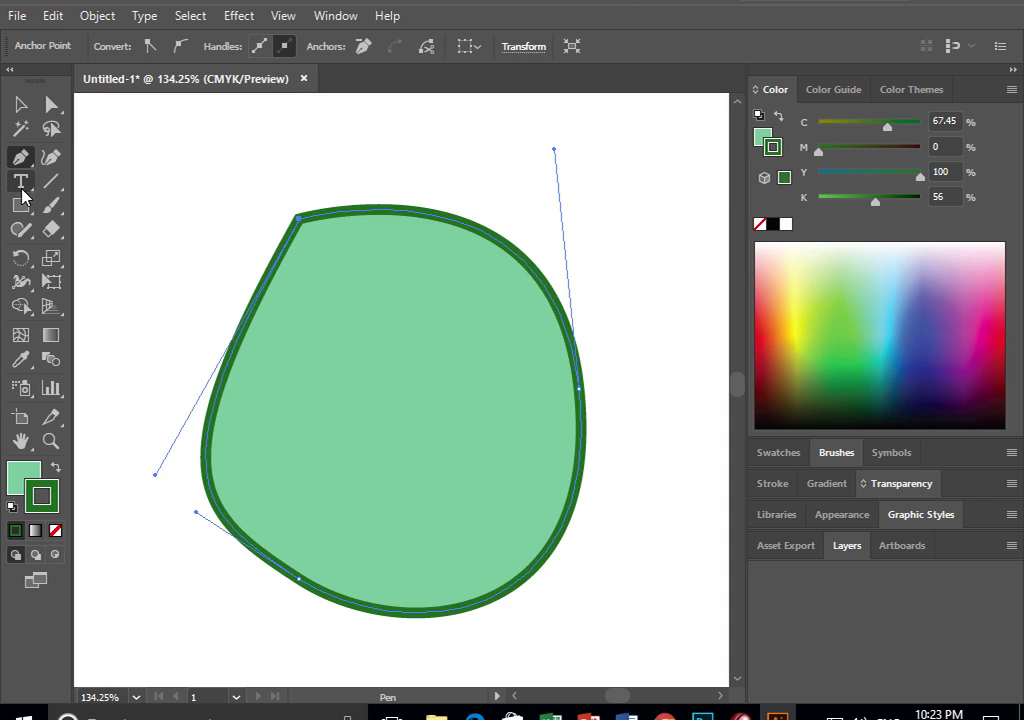
- Marquee-select the curved green shape and delete it
{"action": "left_click", "coordinate": [21, 104]}
{"action": "left_click_drag", "start_coordinate": [232, 140], "coordinate": [334, 242]}
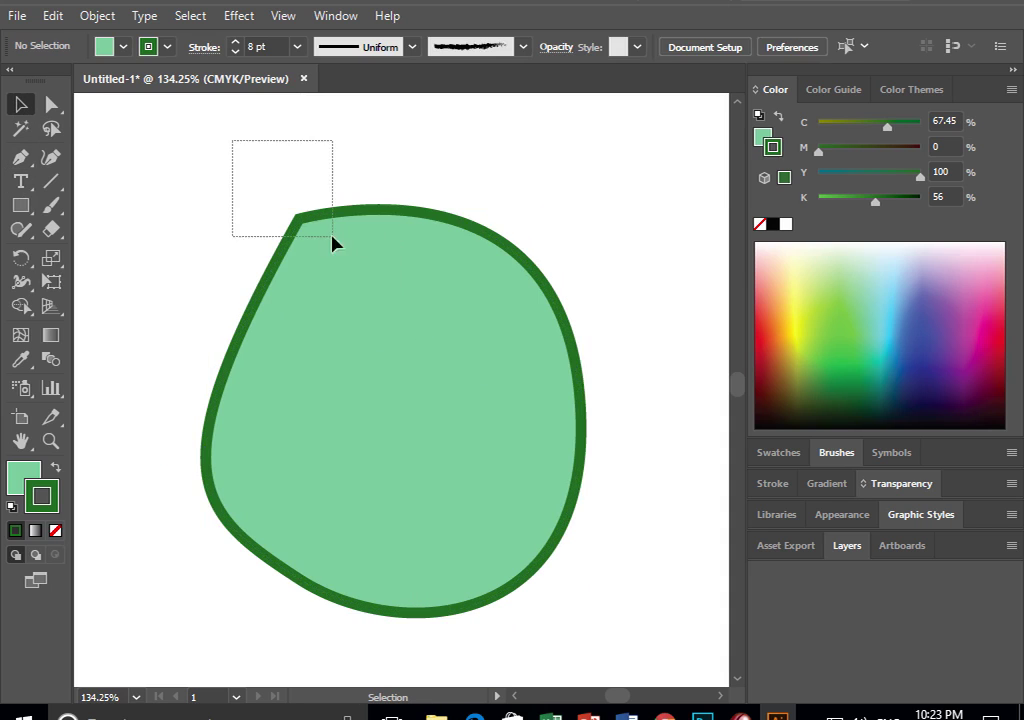
{"action": "key", "text": "Delete"}
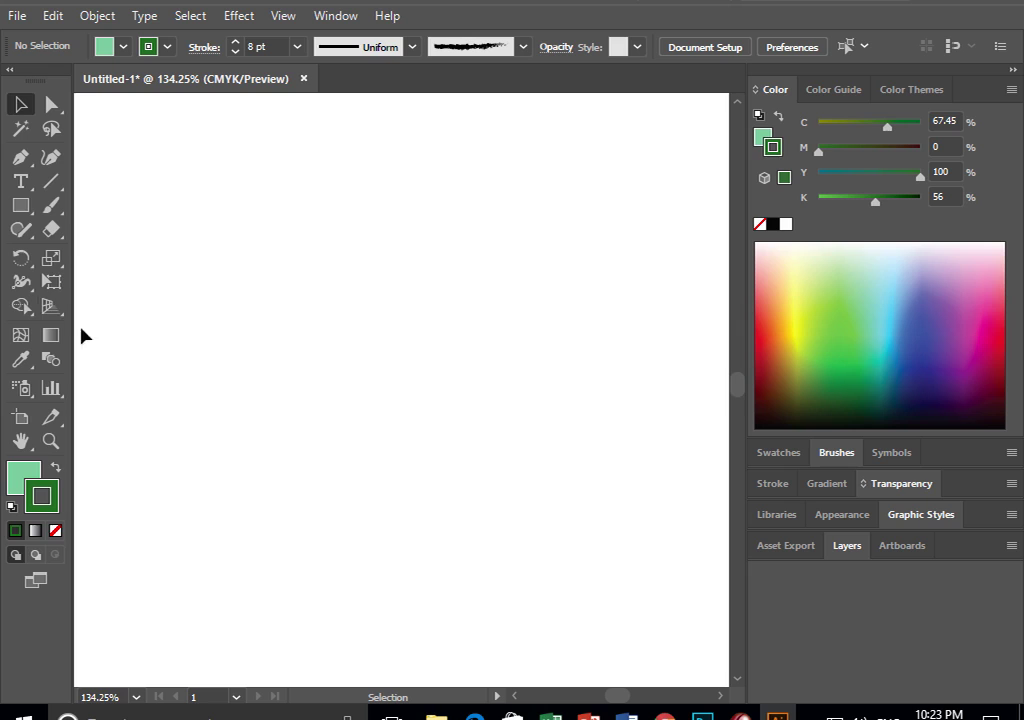
- Draw a wide green rectangle across the page
{"action": "left_click", "coordinate": [50, 228]}
{"action": "left_click", "coordinate": [21, 181]}
{"action": "left_click", "coordinate": [21, 205]}
{"action": "mouse_move", "coordinate": [148, 205]}
{"action": "left_mouse_down"}
{"action": "mouse_move", "coordinate": [521, 411]}
{"action": "mouse_move", "coordinate": [620, 453]}
{"action": "left_mouse_up"}
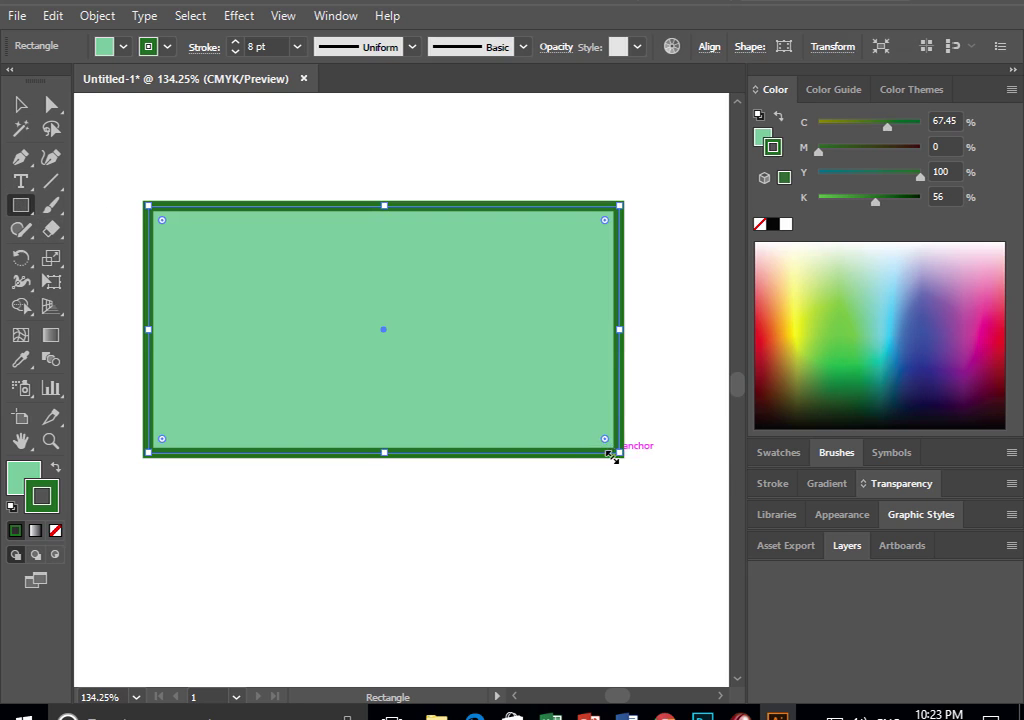
- Tear off the cutting tools as a floating panel and erase a diagonal band through the rectangle
{"action": "left_click", "coordinate": [50, 228]}
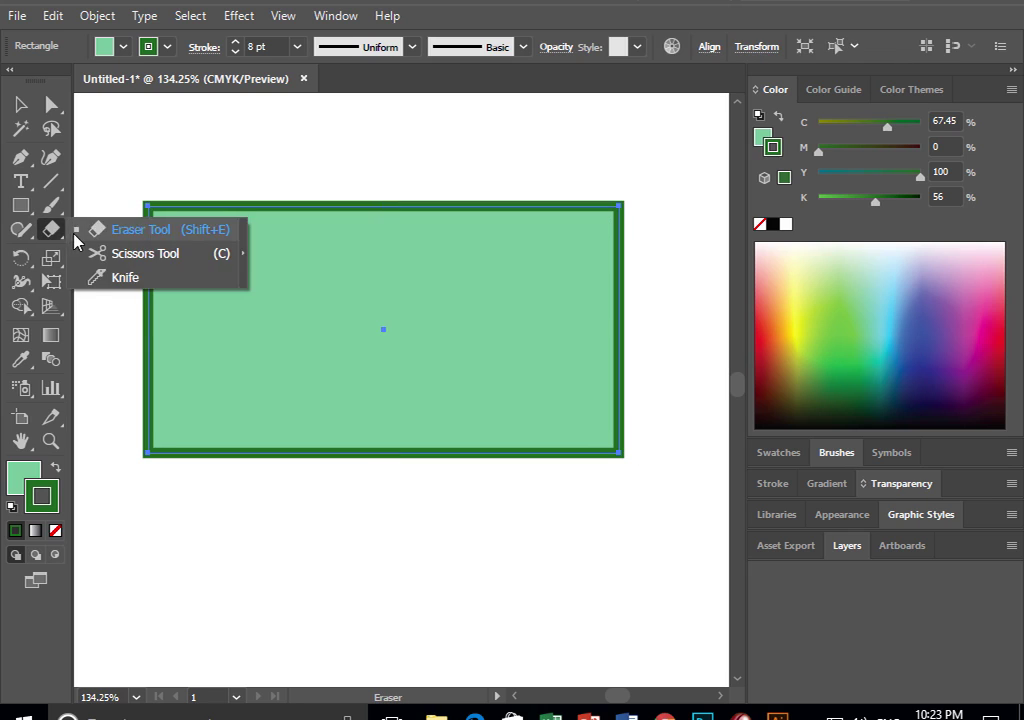
{"action": "left_click_drag", "start_coordinate": [57, 236], "coordinate": [239, 253]}
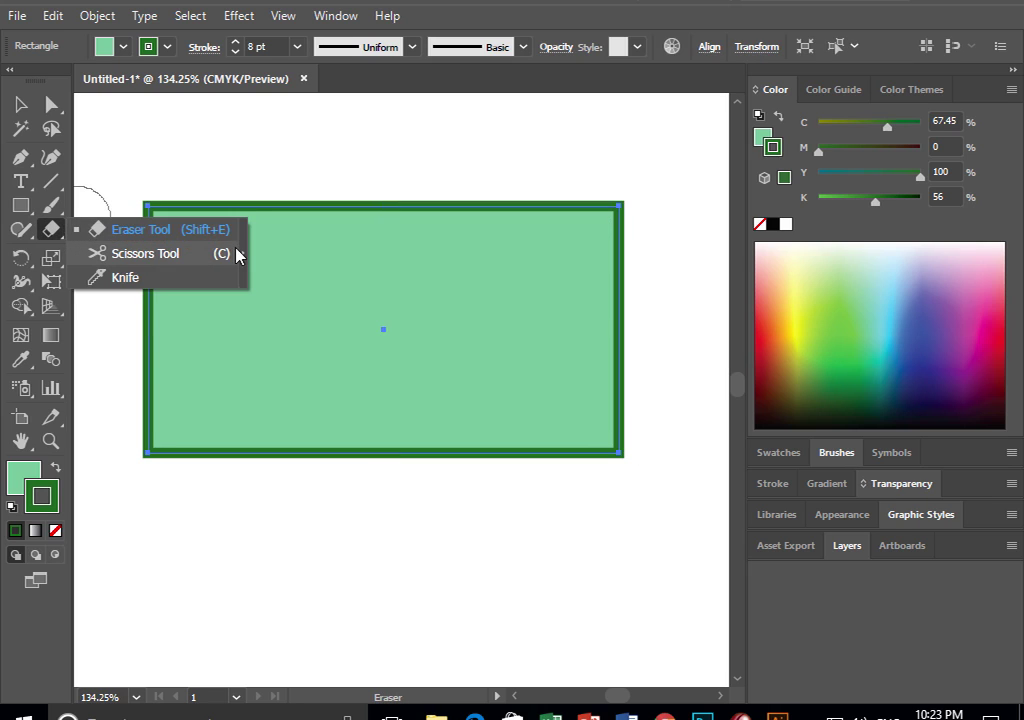
{"action": "left_click_drag", "start_coordinate": [97, 260], "coordinate": [433, 138]}
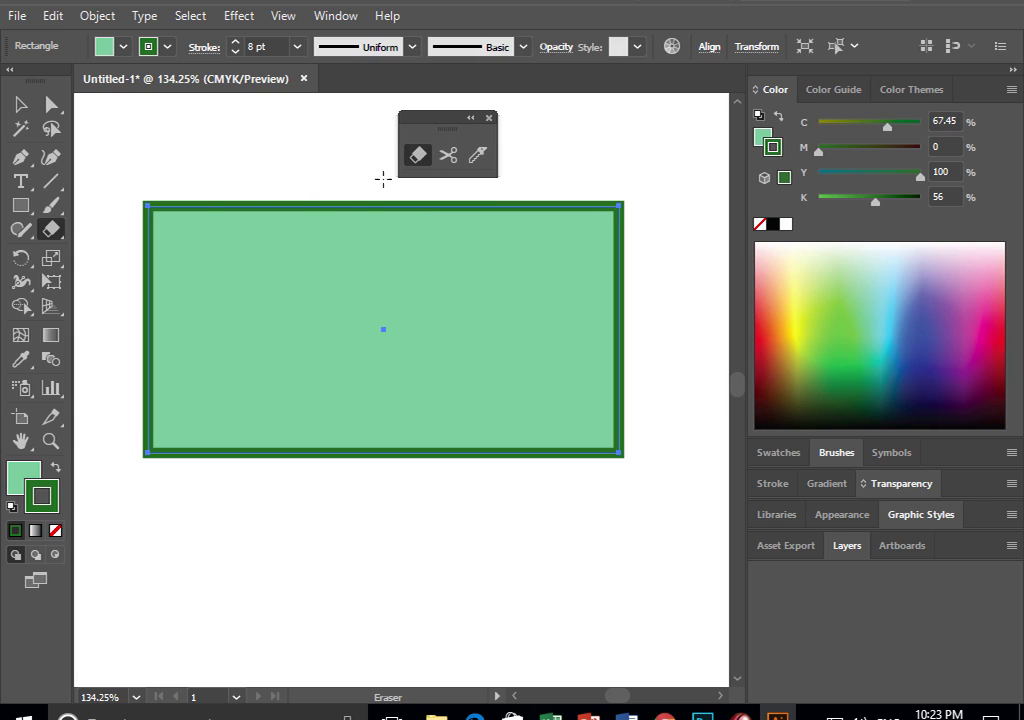
{"action": "left_click_drag", "start_coordinate": [224, 107], "coordinate": [297, 645]}
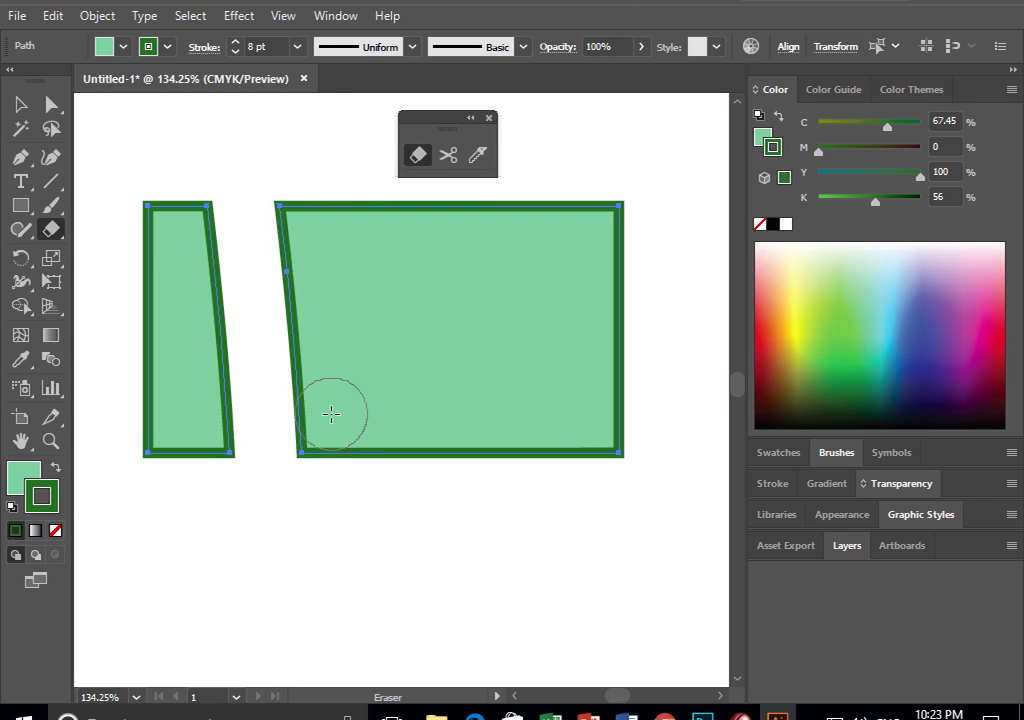
- Shrink the Eraser size and erase diagonal, horizontal and vertical gaps through the shape
{"action": "double_click", "coordinate": [419, 158]}
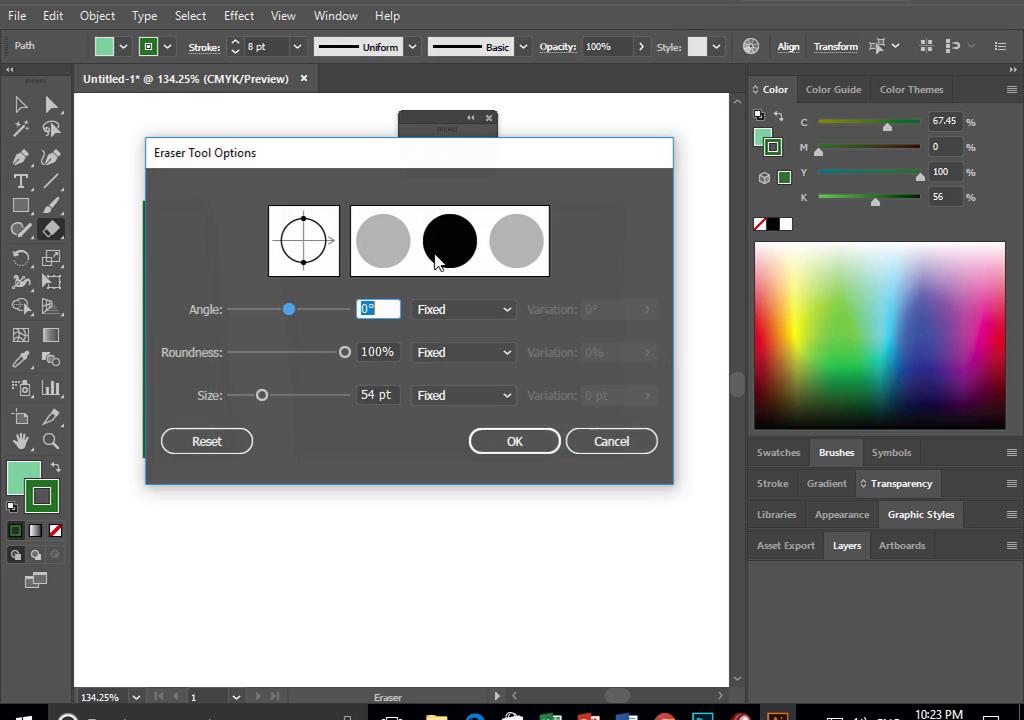
{"action": "left_click_drag", "start_coordinate": [271, 392], "coordinate": [234, 397]}
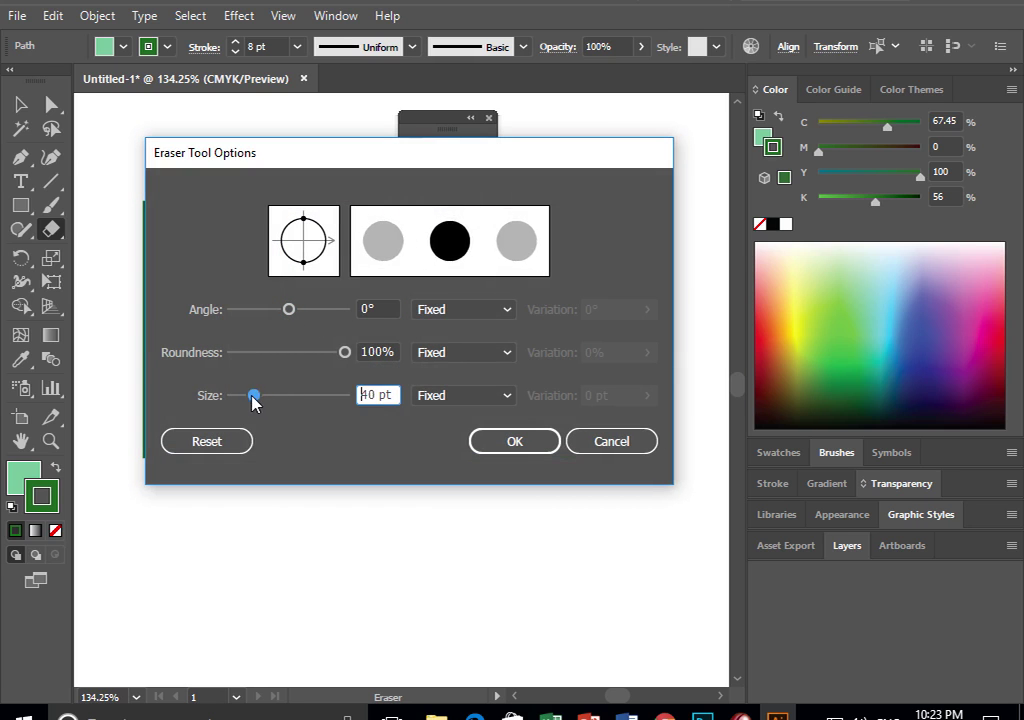
{"action": "left_click", "coordinate": [485, 441]}
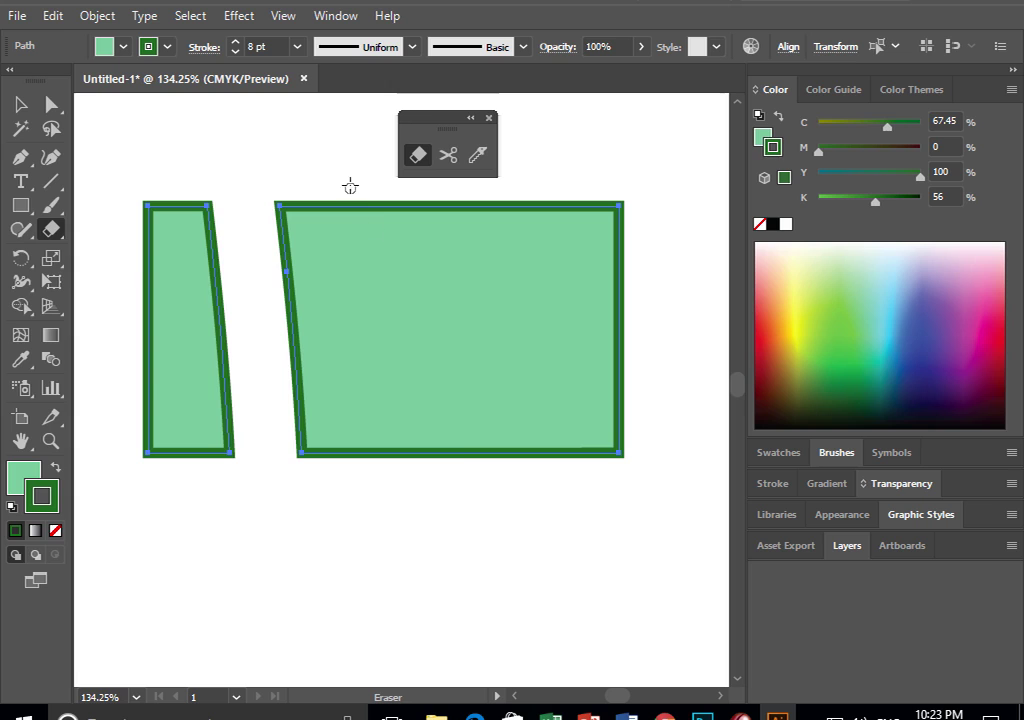
{"action": "left_click_drag", "start_coordinate": [350, 186], "coordinate": [506, 489]}
{"action": "left_click_drag", "start_coordinate": [625, 311], "coordinate": [245, 353]}
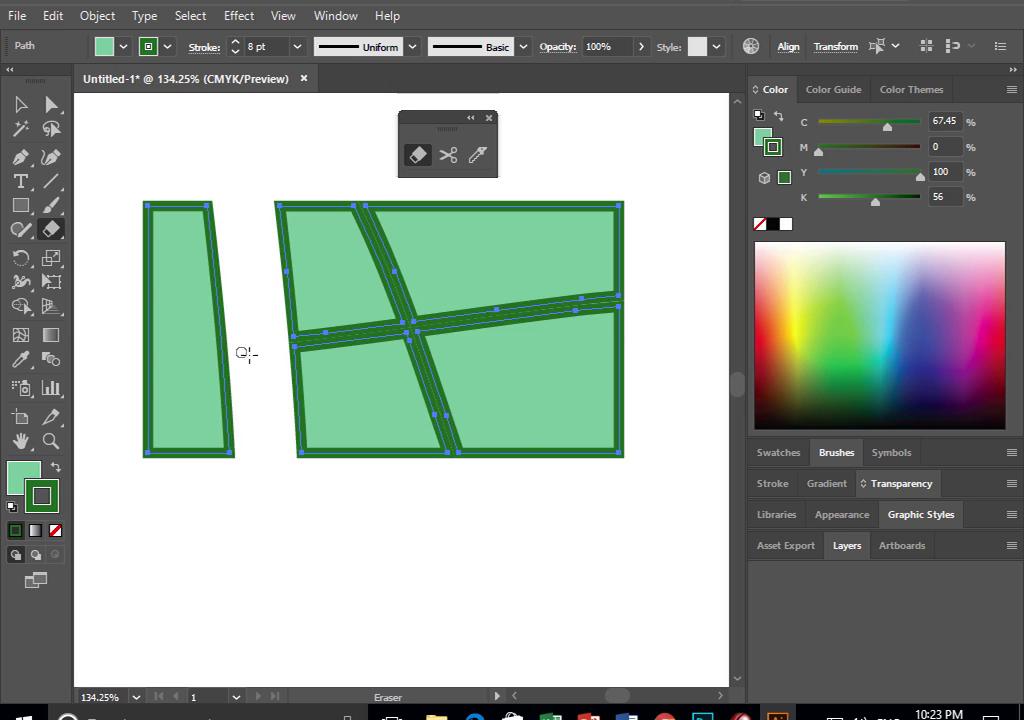
{"action": "left_click_drag", "start_coordinate": [530, 195], "coordinate": [556, 475]}
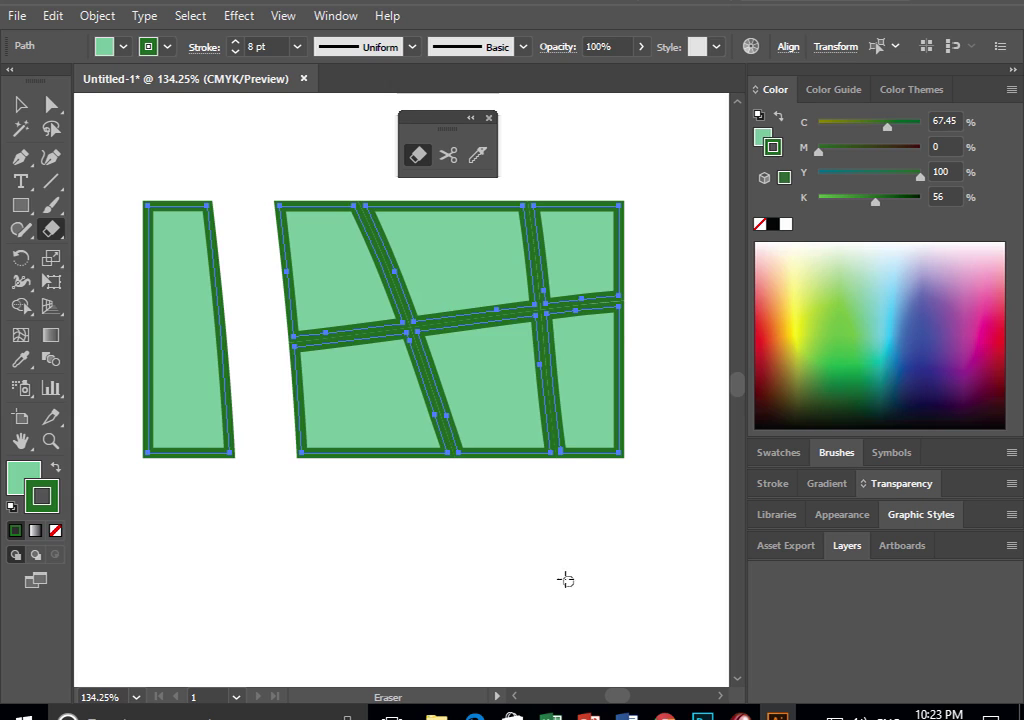
- Select all the green panels and lower their stroke weight to 4 pt
{"action": "left_click", "coordinate": [22, 104]}
{"action": "left_click", "coordinate": [137, 157]}
{"action": "left_click_drag", "start_coordinate": [150, 187], "coordinate": [585, 412]}
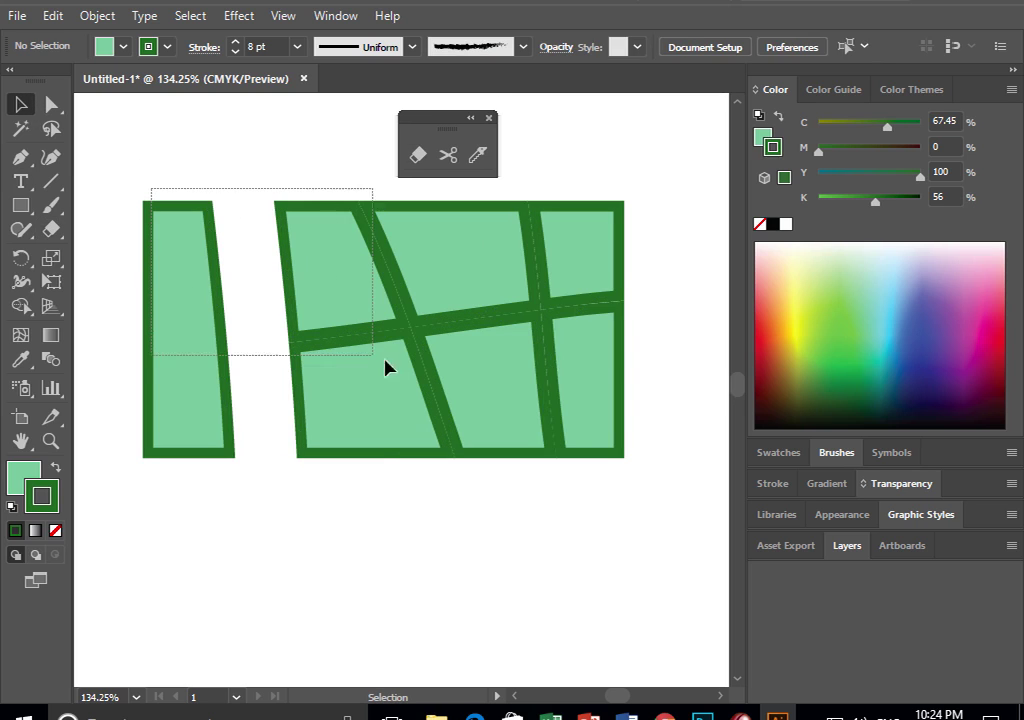
{"action": "left_click", "coordinate": [239, 51]}
{"action": "left_click", "coordinate": [239, 51]}
{"action": "left_click", "coordinate": [239, 51]}
{"action": "left_click", "coordinate": [239, 51]}
{"action": "left_click", "coordinate": [408, 474]}
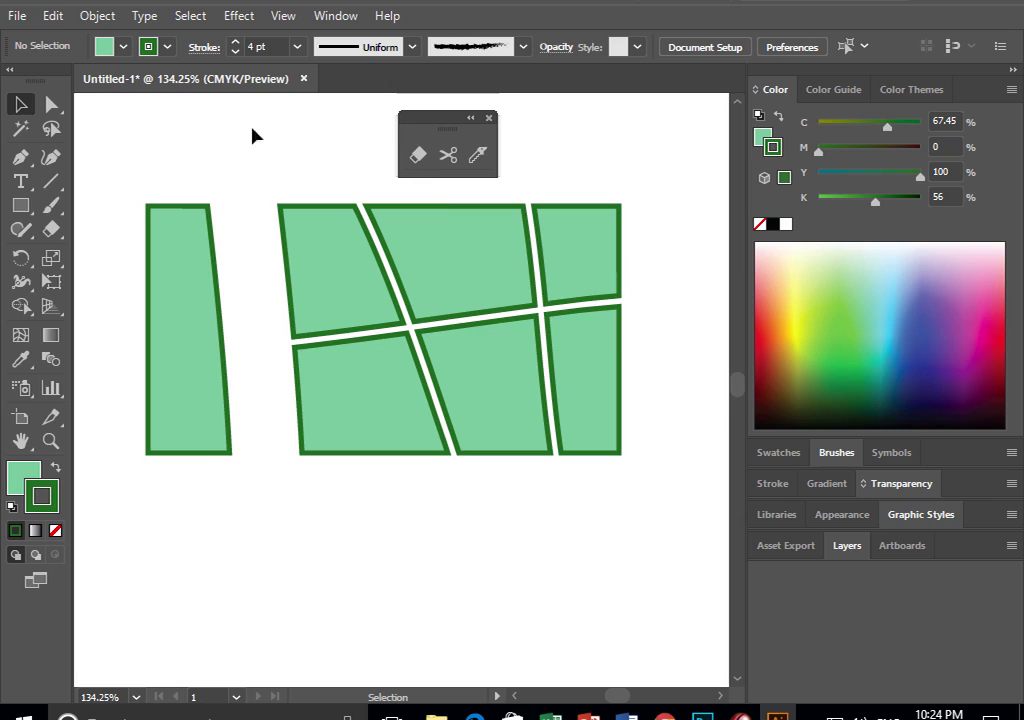
- Slice the left panels with vertical, horizontal and curved Knife cuts
{"action": "left_click", "coordinate": [478, 157]}
{"action": "left_click_drag", "start_coordinate": [333, 208], "coordinate": [366, 480]}
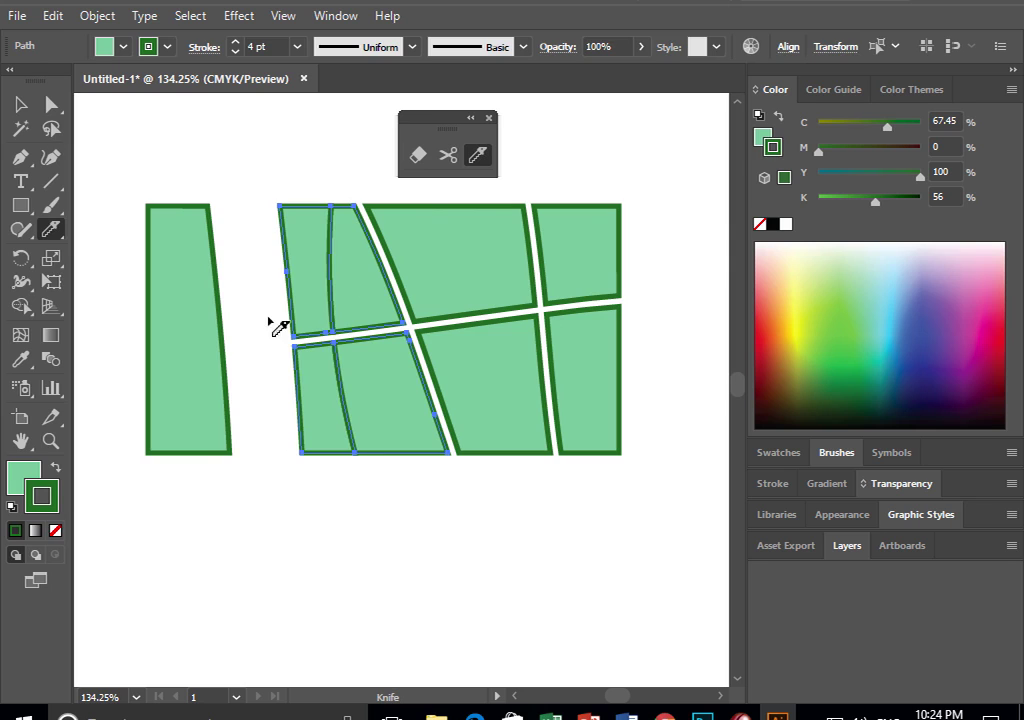
{"action": "left_click_drag", "start_coordinate": [165, 295], "coordinate": [630, 270]}
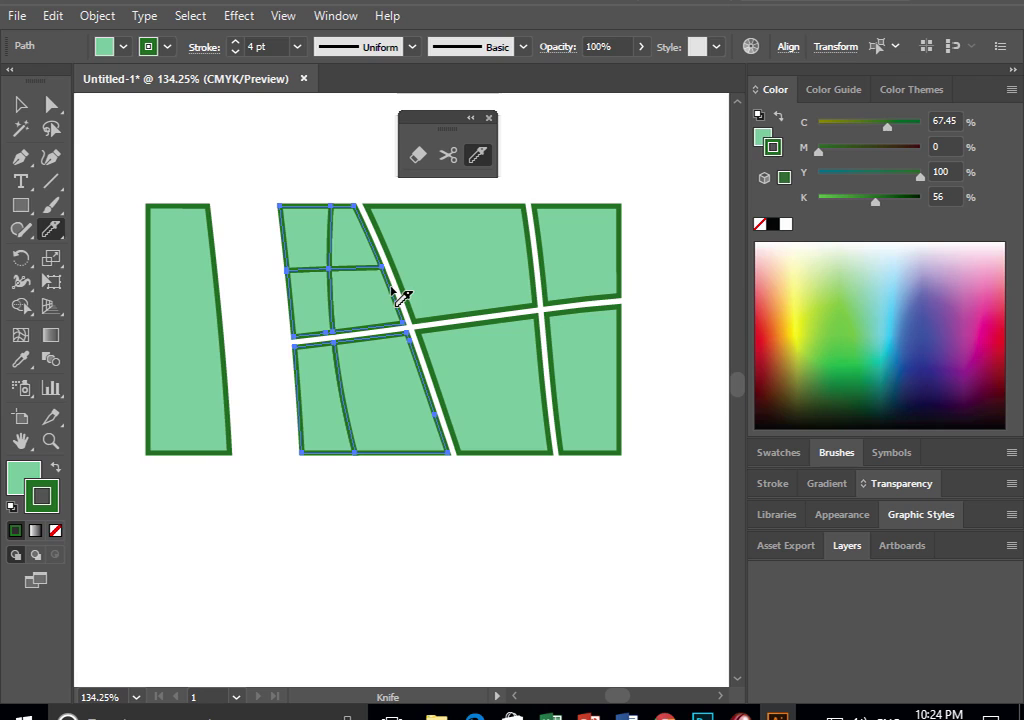
{"action": "left_click_drag", "start_coordinate": [300, 210], "coordinate": [633, 247]}
{"action": "left_click_drag", "start_coordinate": [422, 378], "coordinate": [259, 420]}
- Select the upper-middle panel and slice it with vertical, horizontal and diagonal Knife cuts, redoing one
{"action": "left_click", "coordinate": [20, 104]}
{"action": "left_click", "coordinate": [155, 133]}
{"action": "left_click", "coordinate": [468, 285]}
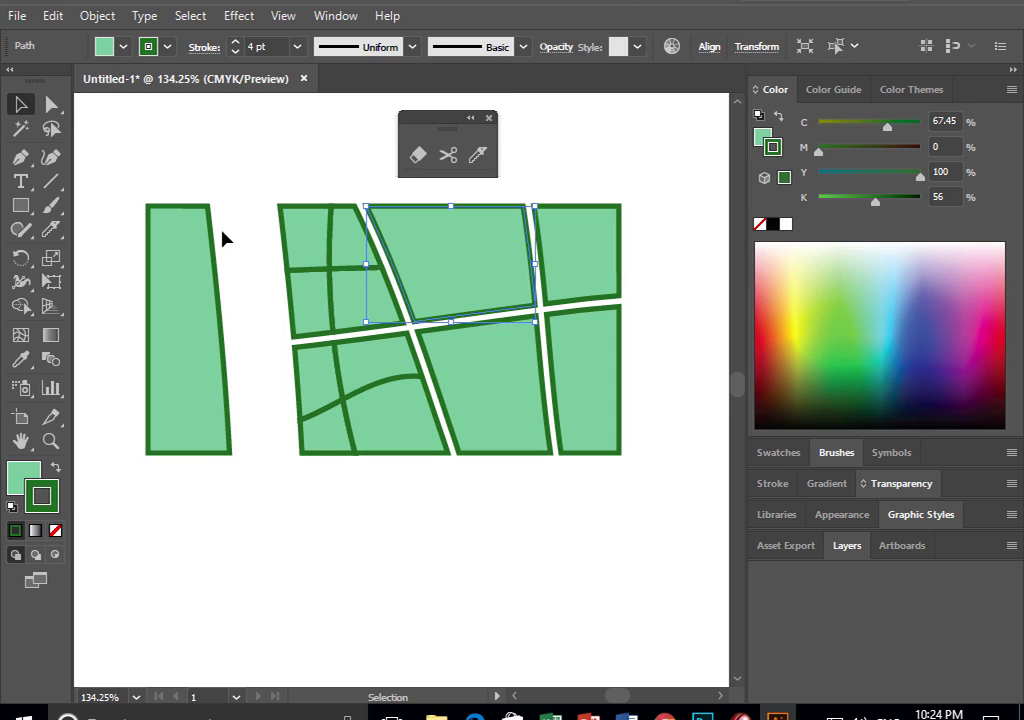
{"action": "left_click", "coordinate": [476, 157]}
{"action": "left_click_drag", "start_coordinate": [458, 206], "coordinate": [484, 350]}
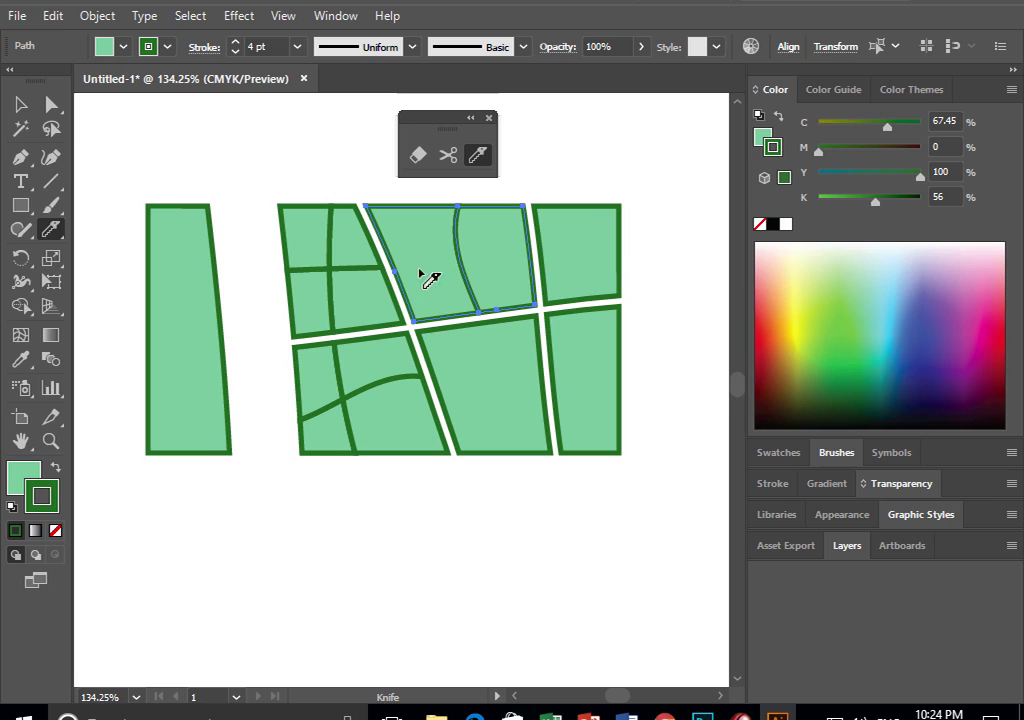
{"action": "left_click_drag", "start_coordinate": [395, 275], "coordinate": [537, 284]}
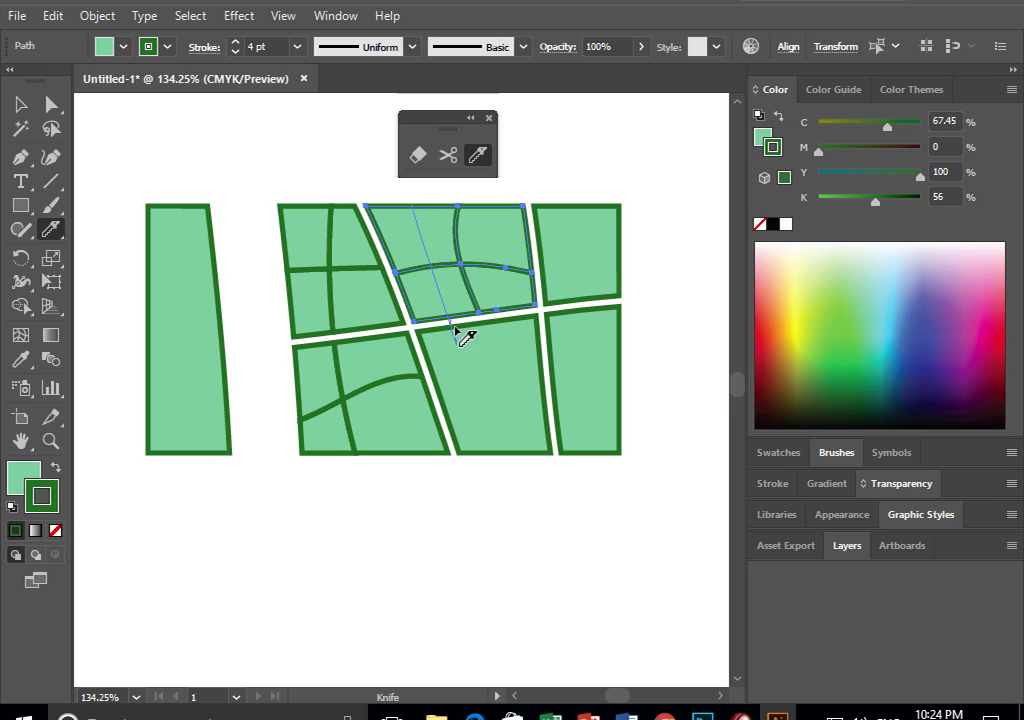
{"action": "left_click_drag", "start_coordinate": [414, 226], "coordinate": [416, 232]}
{"action": "key", "text": "ctrl+z"}
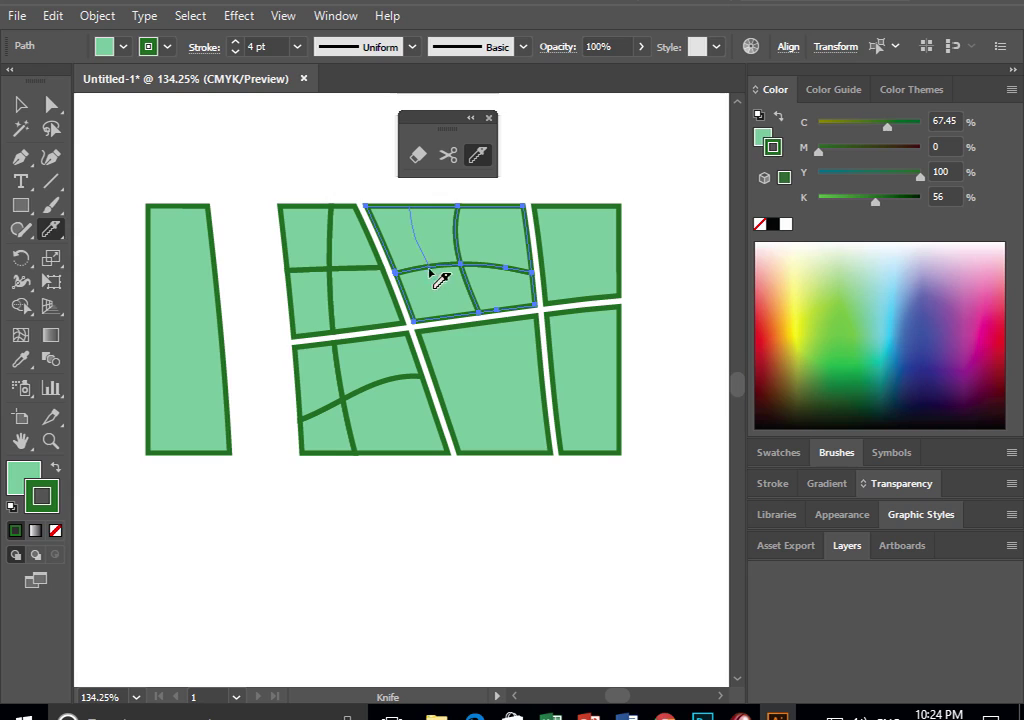
{"action": "left_click_drag", "start_coordinate": [450, 326], "coordinate": [450, 326]}
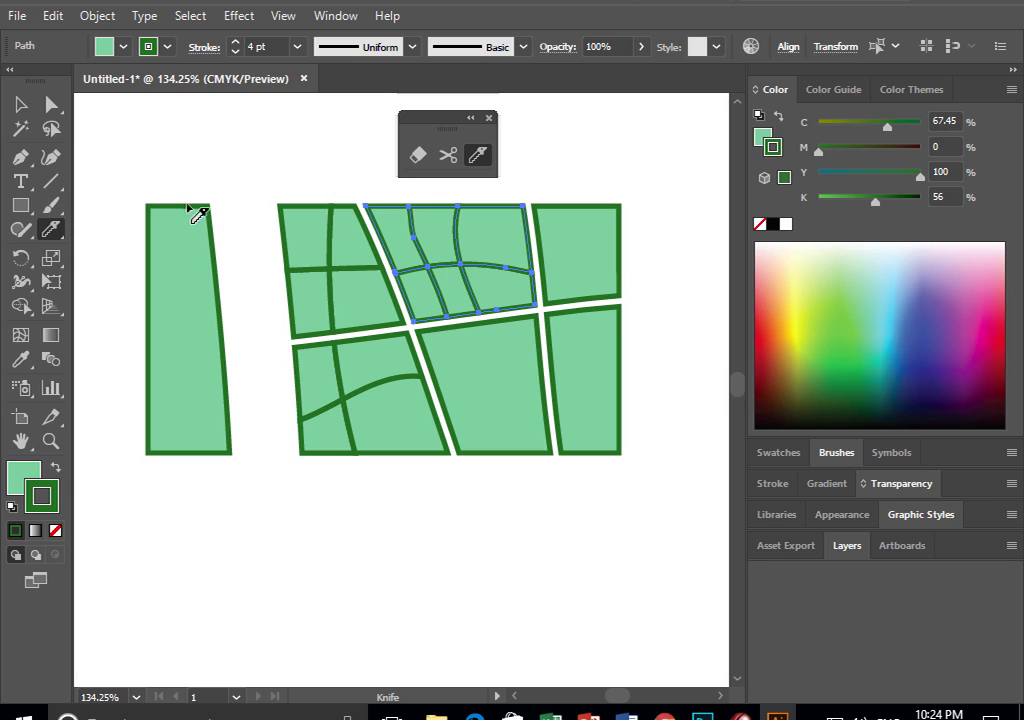
{"action": "left_click", "coordinate": [24, 106]}
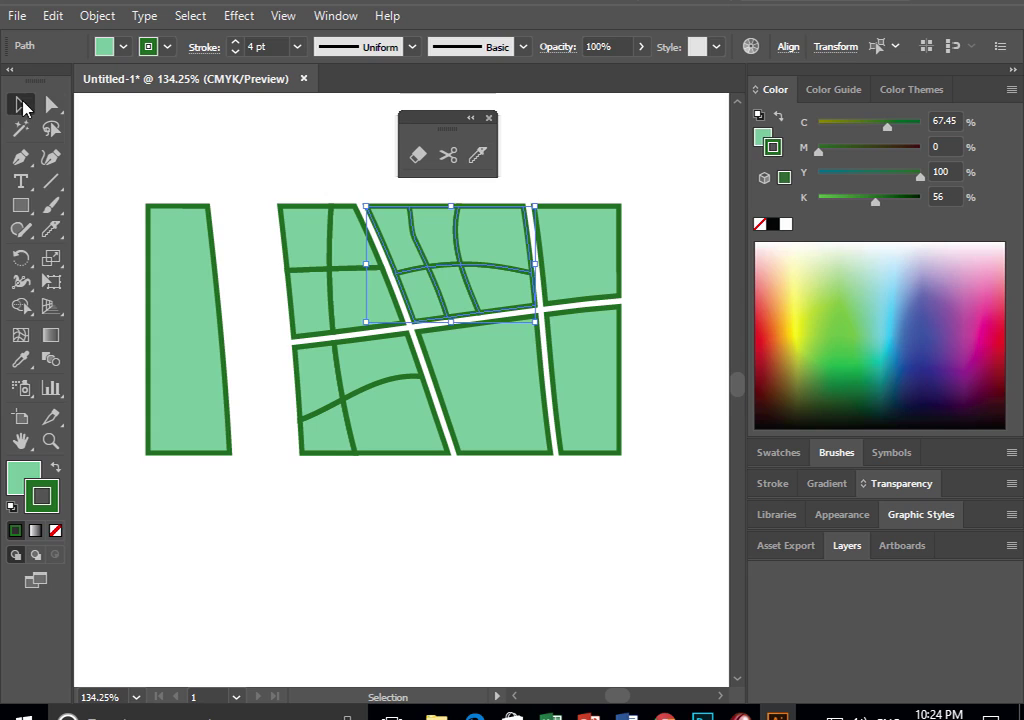
- Cut the top-right panel's outline at two points with Scissors and move the cut-off piece right
{"action": "left_click", "coordinate": [448, 155]}
{"action": "left_click", "coordinate": [576, 205]}
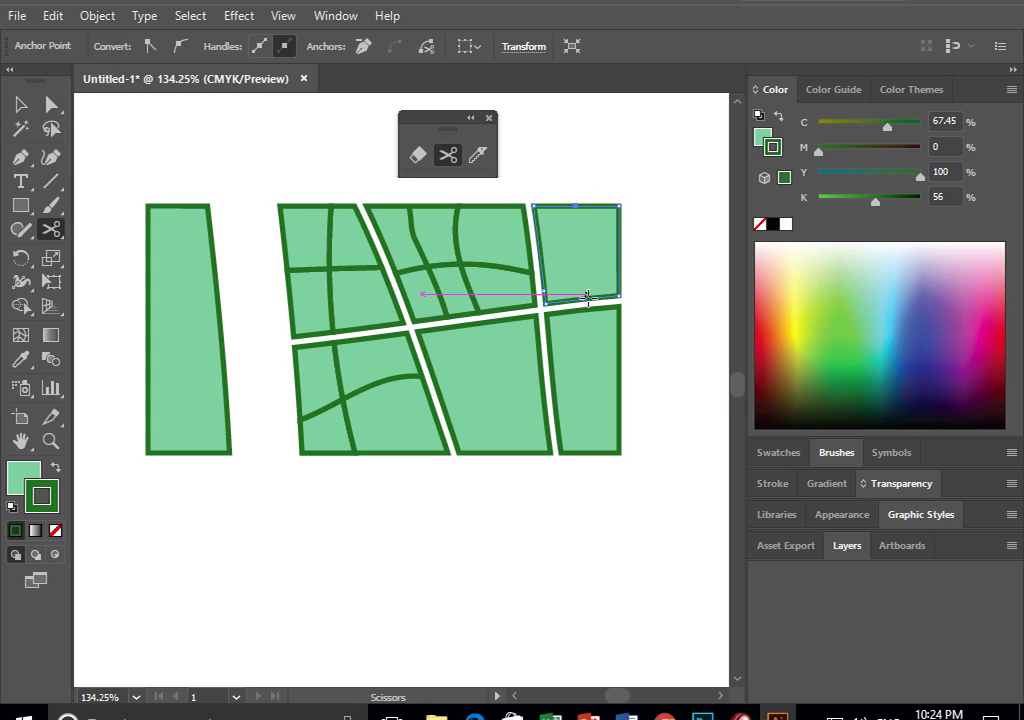
{"action": "left_click", "coordinate": [576, 298]}
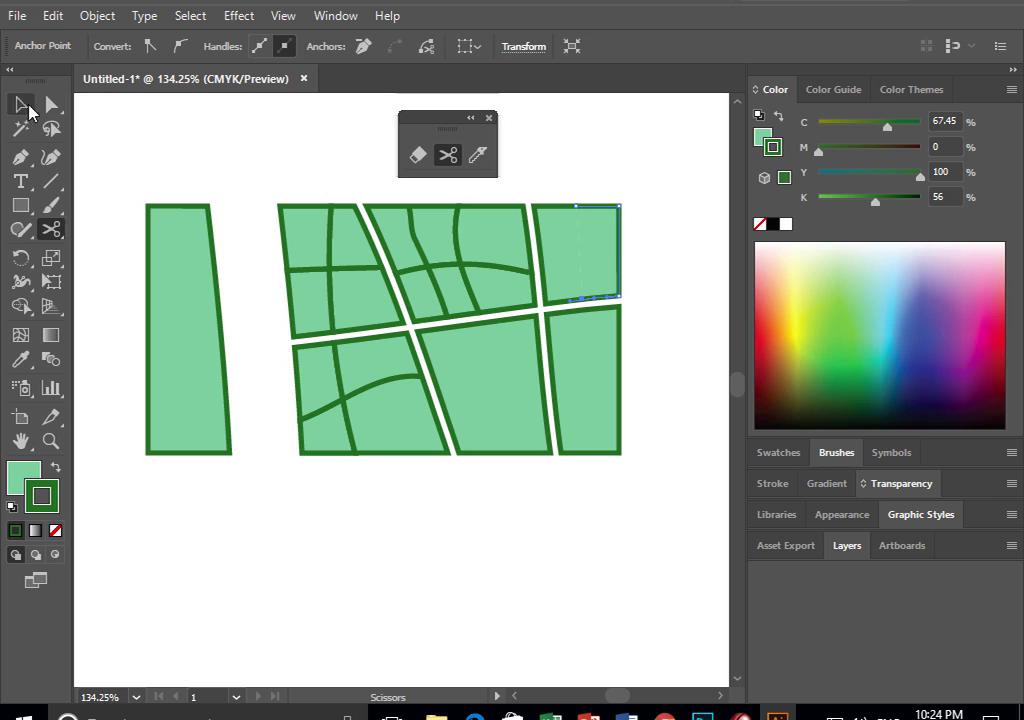
{"action": "left_click", "coordinate": [21, 104]}
{"action": "left_click", "coordinate": [537, 137]}
{"action": "left_click_drag", "start_coordinate": [579, 280], "coordinate": [608, 280]}
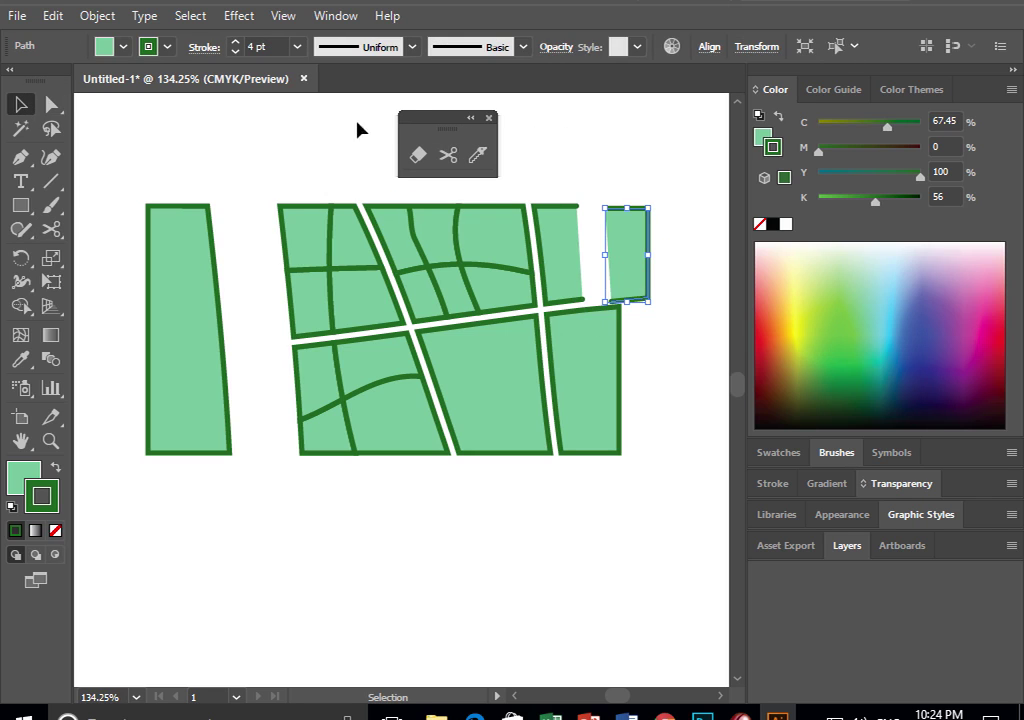
- Cut the separated piece again, move its fragments apart, then select all artwork and delete it
{"action": "left_click", "coordinate": [448, 155]}
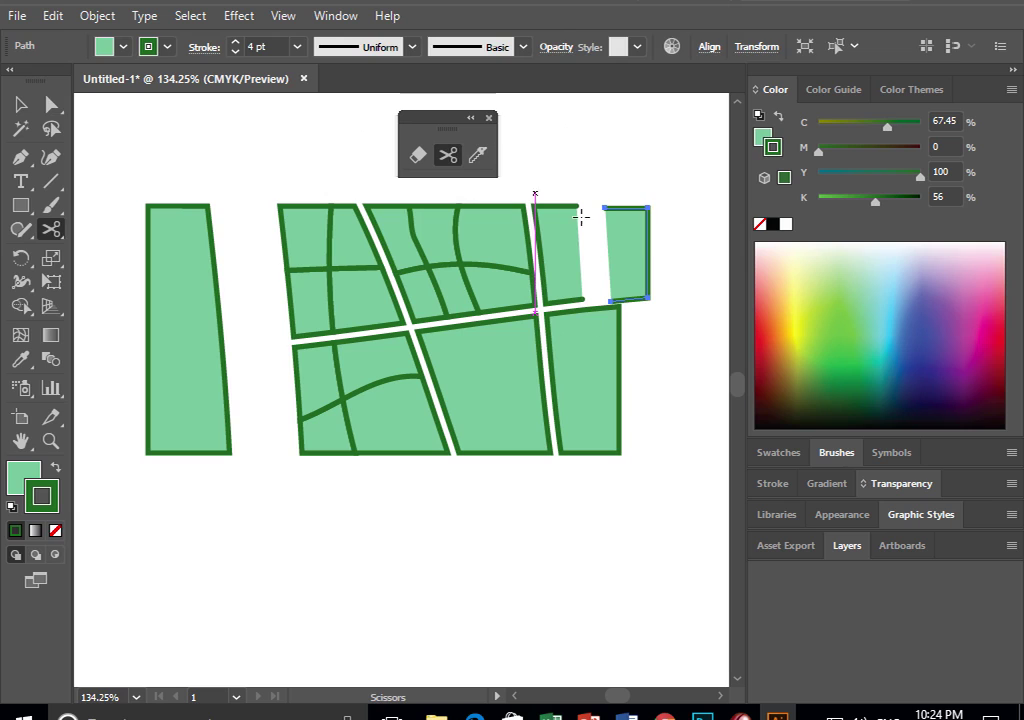
{"action": "left_click", "coordinate": [648, 252]}
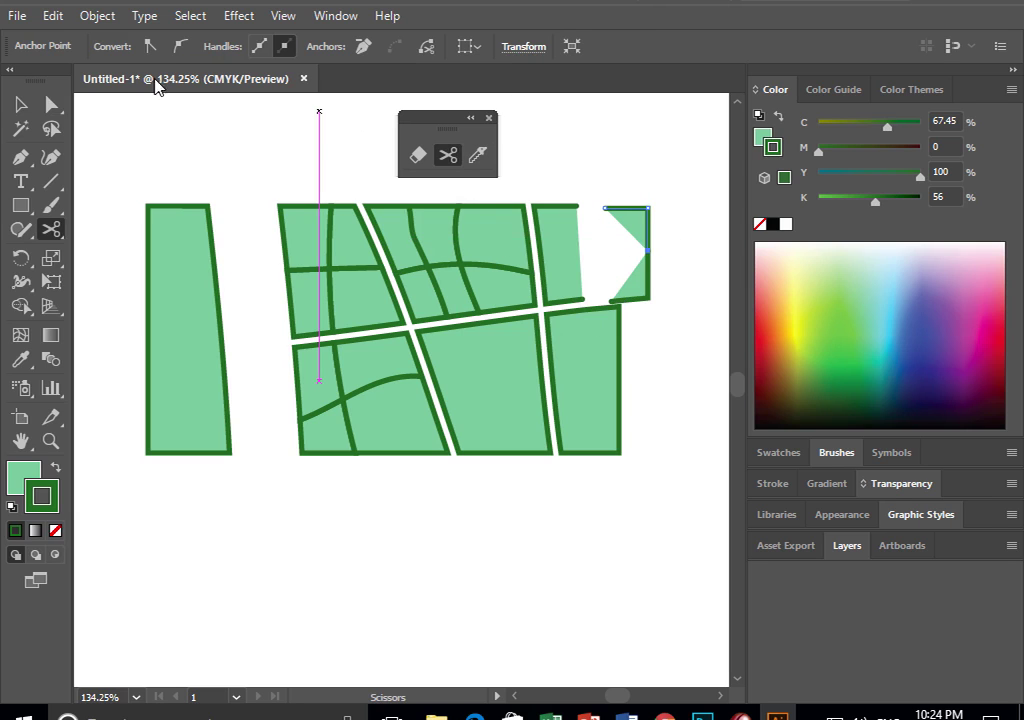
{"action": "left_click", "coordinate": [21, 104]}
{"action": "left_click_drag", "start_coordinate": [630, 213], "coordinate": [629, 191]}
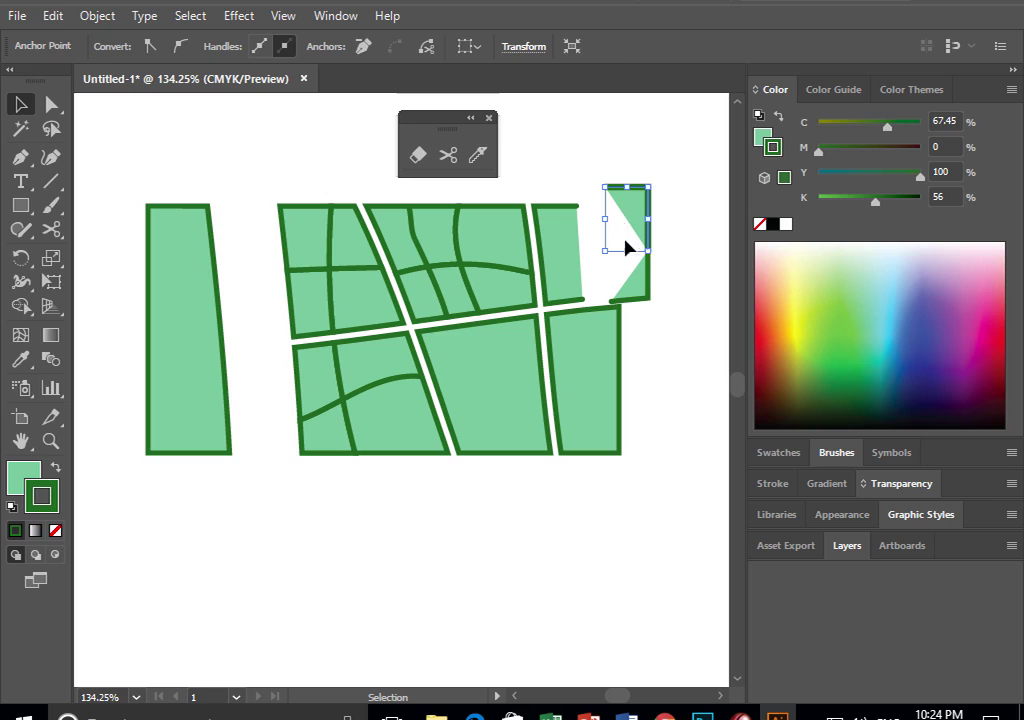
{"action": "left_click", "coordinate": [686, 277]}
{"action": "left_click_drag", "start_coordinate": [650, 270], "coordinate": [655, 302]}
{"action": "left_click", "coordinate": [701, 293]}
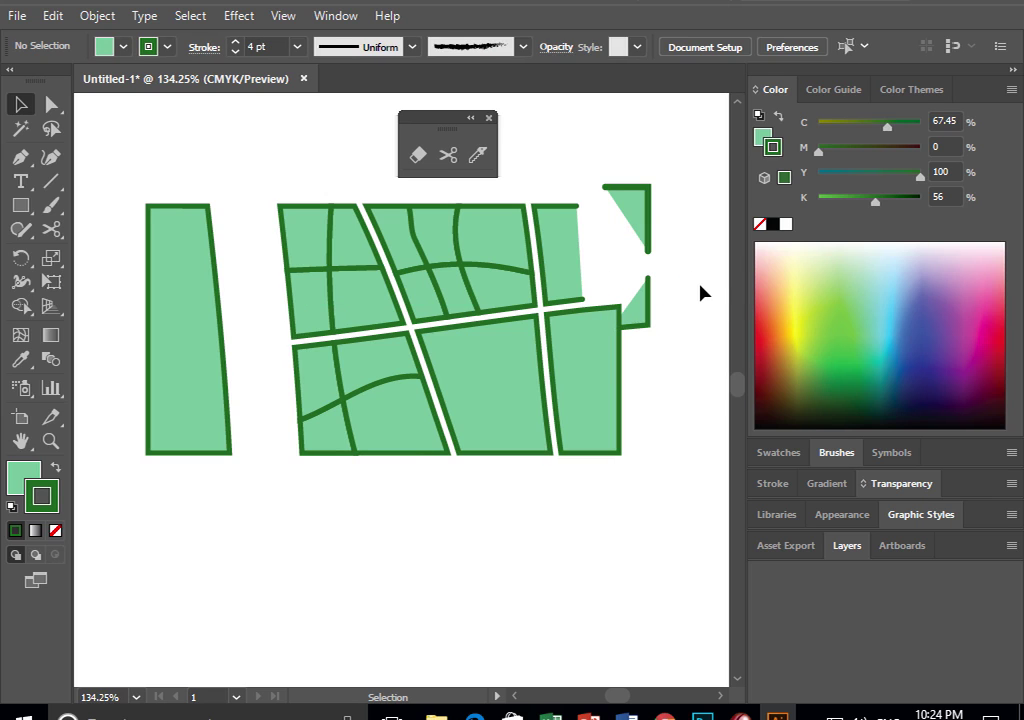
{"action": "key", "text": "ctrl+a"}
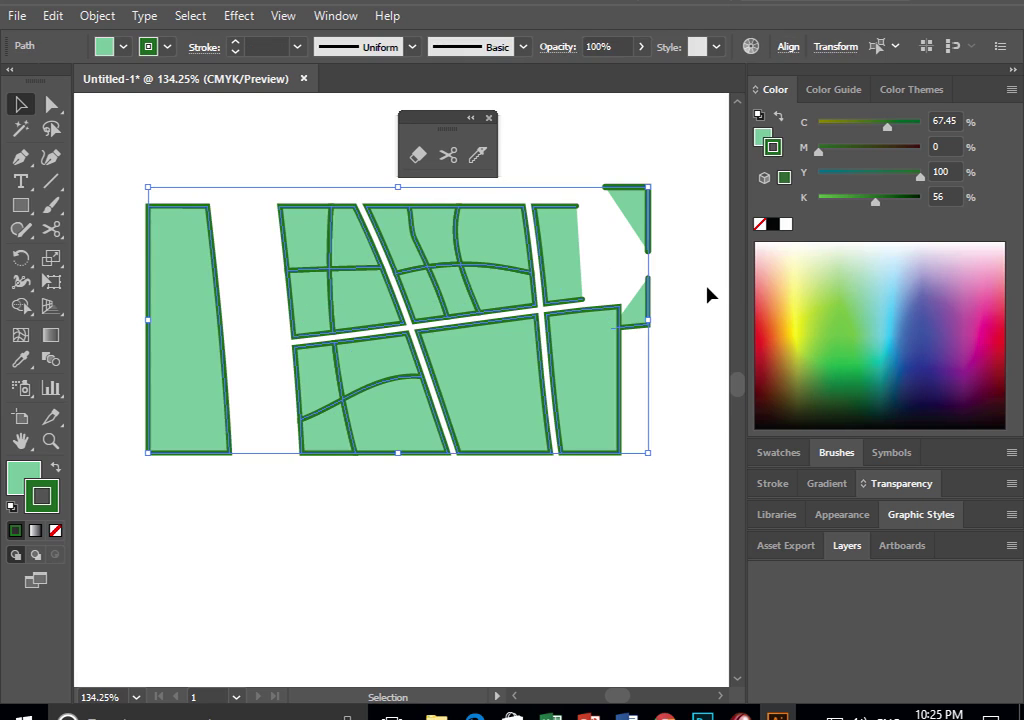
{"action": "key", "text": "Delete"}
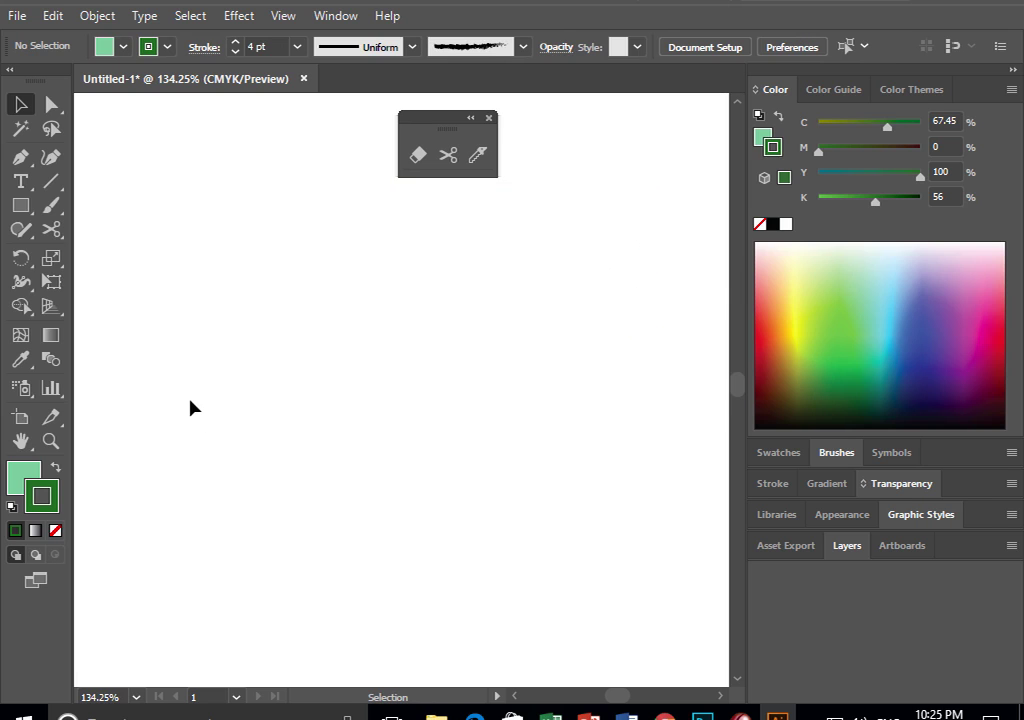
- Draw a rectangle near the artboard centre
{"action": "left_click", "coordinate": [20, 205]}
{"action": "mouse_move", "coordinate": [254, 233]}
{"action": "left_mouse_down"}
{"action": "mouse_move", "coordinate": [507, 401]}
{"action": "mouse_move", "coordinate": [580, 434]}
{"action": "left_mouse_up"}
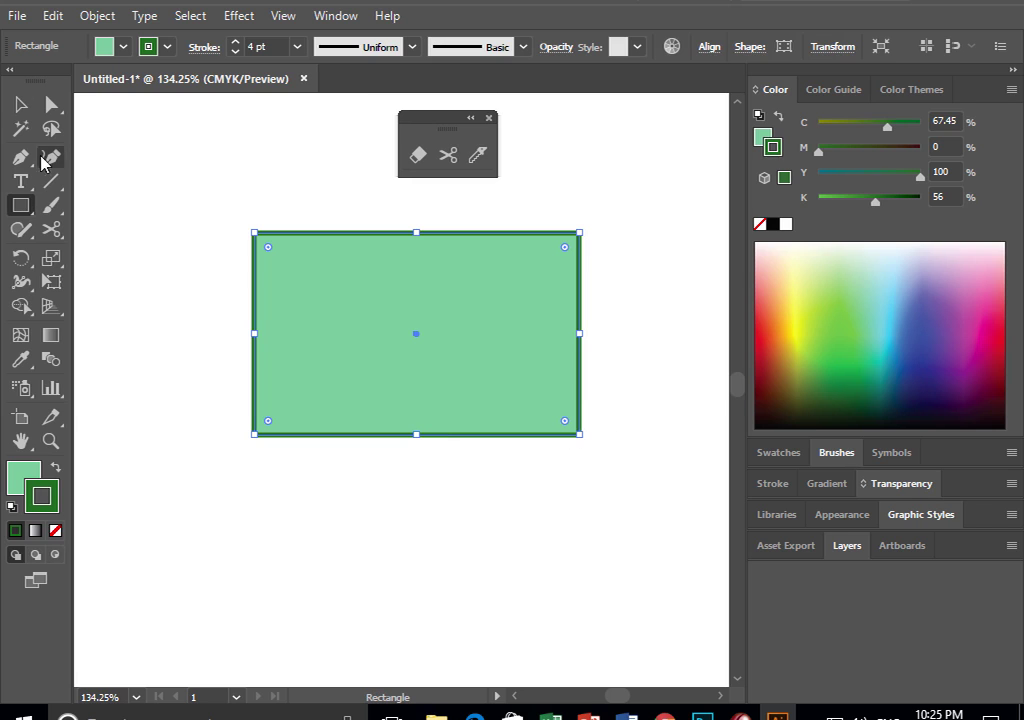
{"action": "left_click", "coordinate": [20, 104]}
- Give the rectangle a white-to-black gradient fill
{"action": "left_click", "coordinate": [50, 335]}
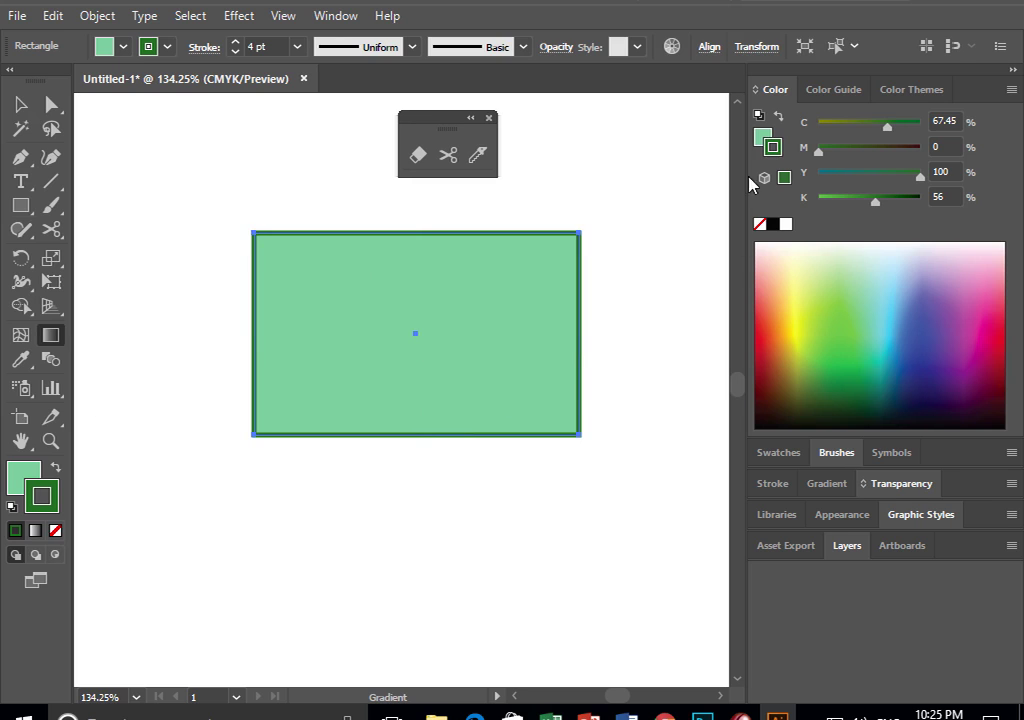
{"action": "left_click", "coordinate": [765, 138]}
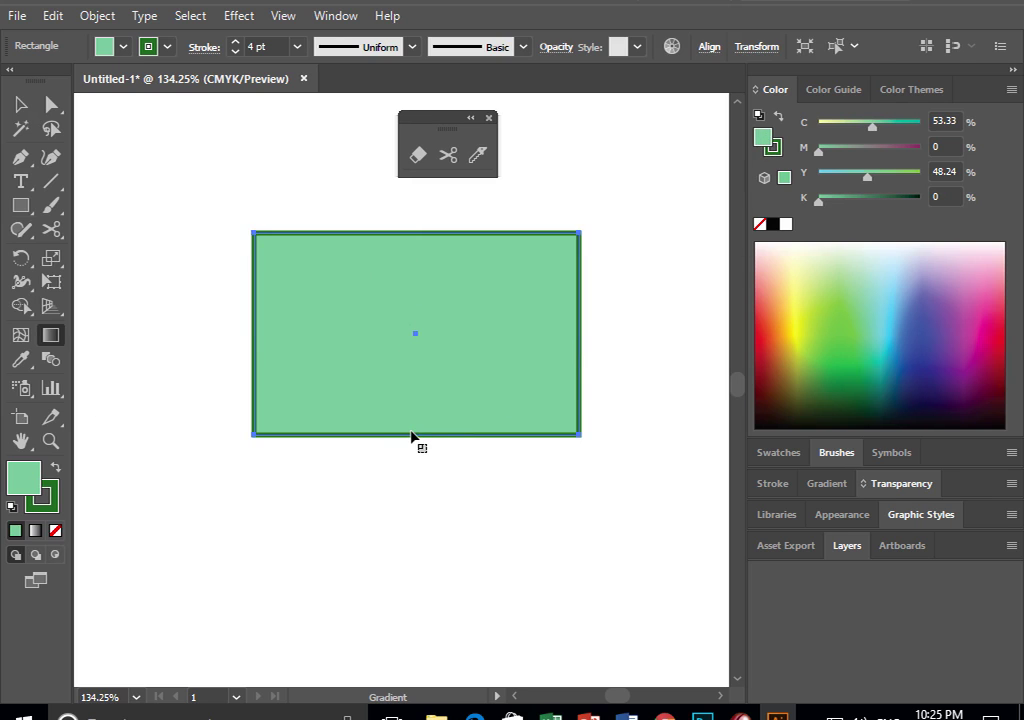
{"action": "left_click_drag", "start_coordinate": [366, 315], "coordinate": [439, 411]}
{"action": "left_click_drag", "start_coordinate": [411, 327], "coordinate": [464, 443]}
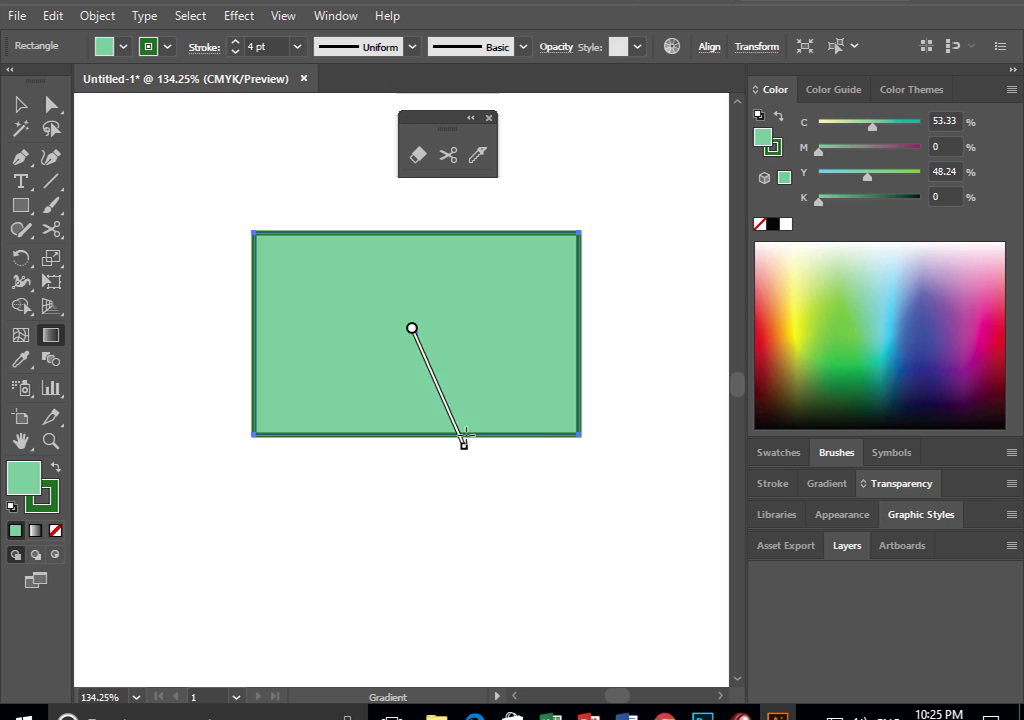
{"action": "left_click", "coordinate": [827, 483]}
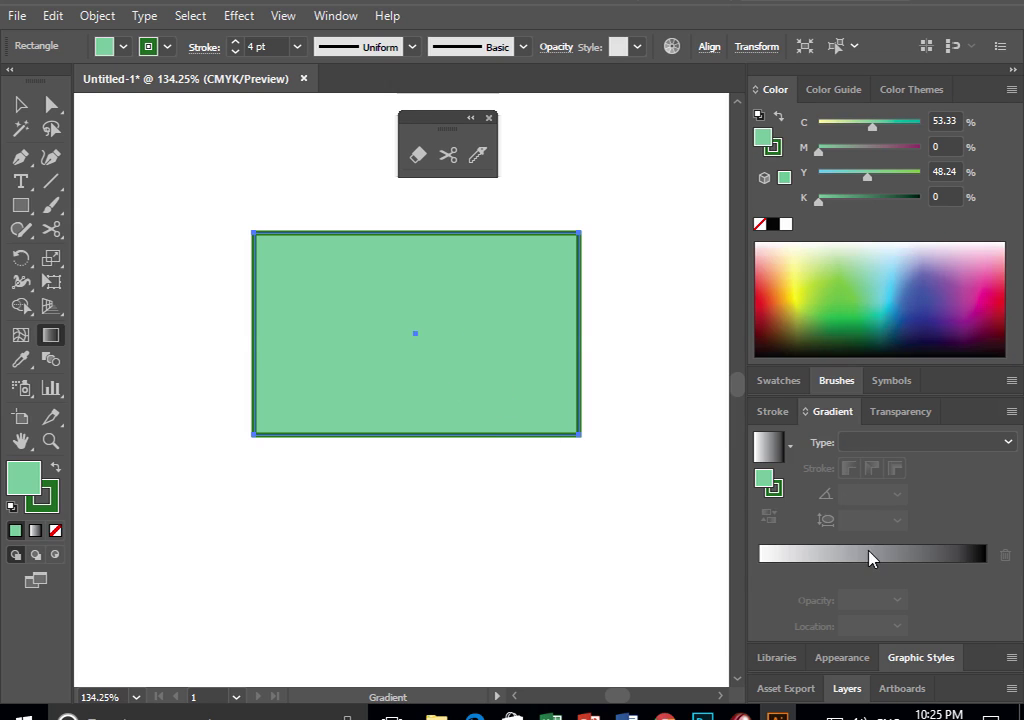
{"action": "left_click", "coordinate": [870, 557]}
- Drag the gradient into a diagonal direction so black fills the lower right
{"action": "left_click_drag", "start_coordinate": [411, 263], "coordinate": [423, 416]}
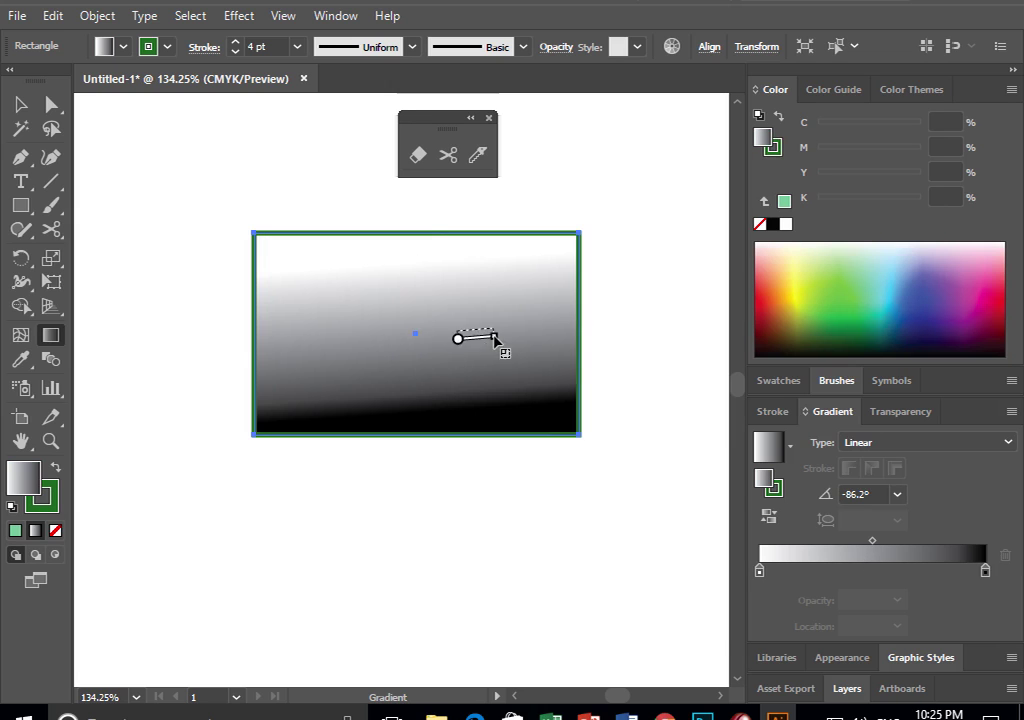
{"action": "left_click_drag", "start_coordinate": [390, 298], "coordinate": [415, 331]}
{"action": "left_click_drag", "start_coordinate": [415, 246], "coordinate": [418, 391]}
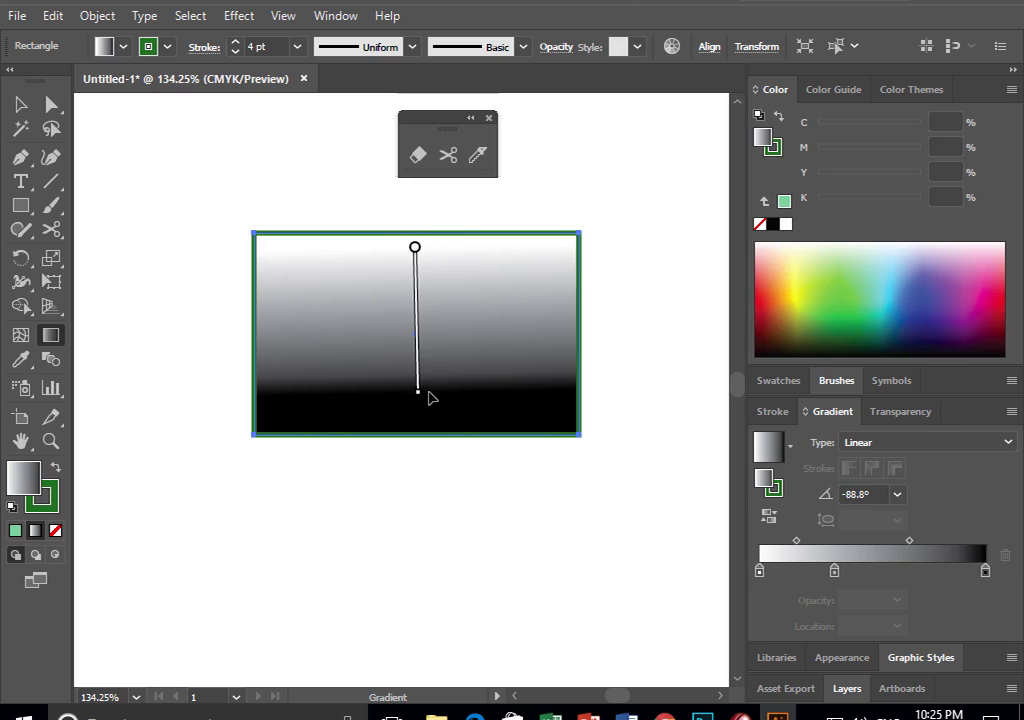
{"action": "left_click_drag", "start_coordinate": [414, 247], "coordinate": [379, 356]}
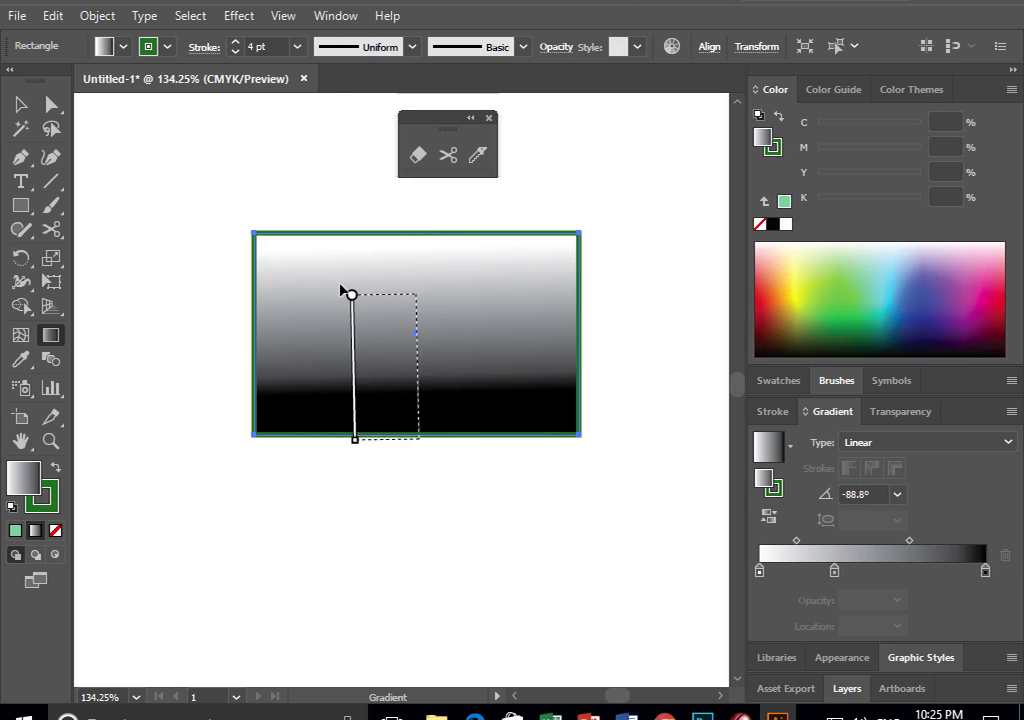
{"action": "mouse_move", "coordinate": [354, 438]}
{"action": "left_click_drag", "start_coordinate": [418, 408], "coordinate": [448, 350]}
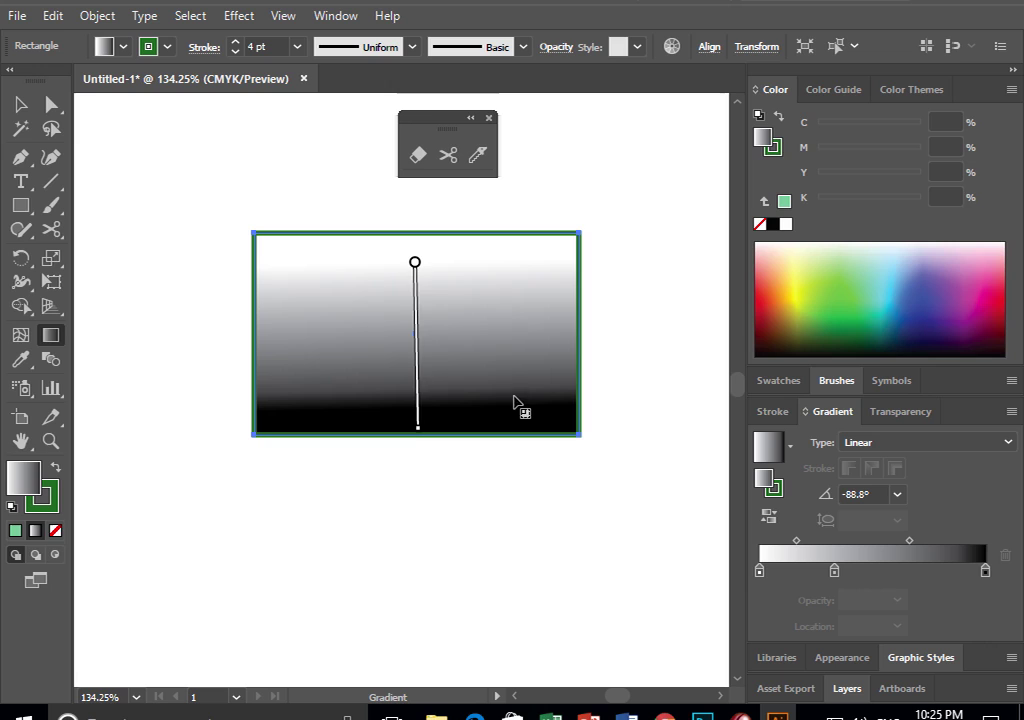
{"action": "mouse_move", "coordinate": [326, 336]}
{"action": "left_mouse_down"}
{"action": "mouse_move", "coordinate": [471, 334]}
{"action": "mouse_move", "coordinate": [457, 316]}
{"action": "mouse_move", "coordinate": [422, 348]}
{"action": "mouse_move", "coordinate": [460, 352]}
{"action": "mouse_move", "coordinate": [526, 304]}
{"action": "mouse_move", "coordinate": [548, 313]}
{"action": "left_mouse_up"}
- Switch the gradient to Radial and reshape it into a tilted narrow ellipse with shifted highlight
{"action": "left_click", "coordinate": [887, 442]}
{"action": "left_click", "coordinate": [878, 485]}
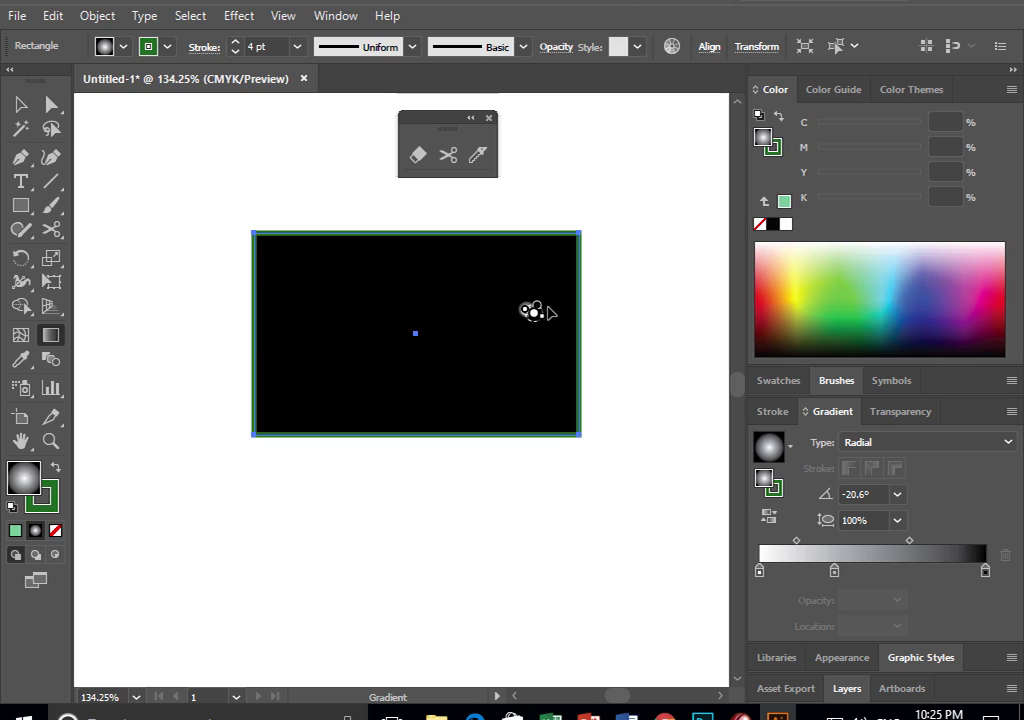
{"action": "left_click_drag", "start_coordinate": [399, 285], "coordinate": [423, 427]}
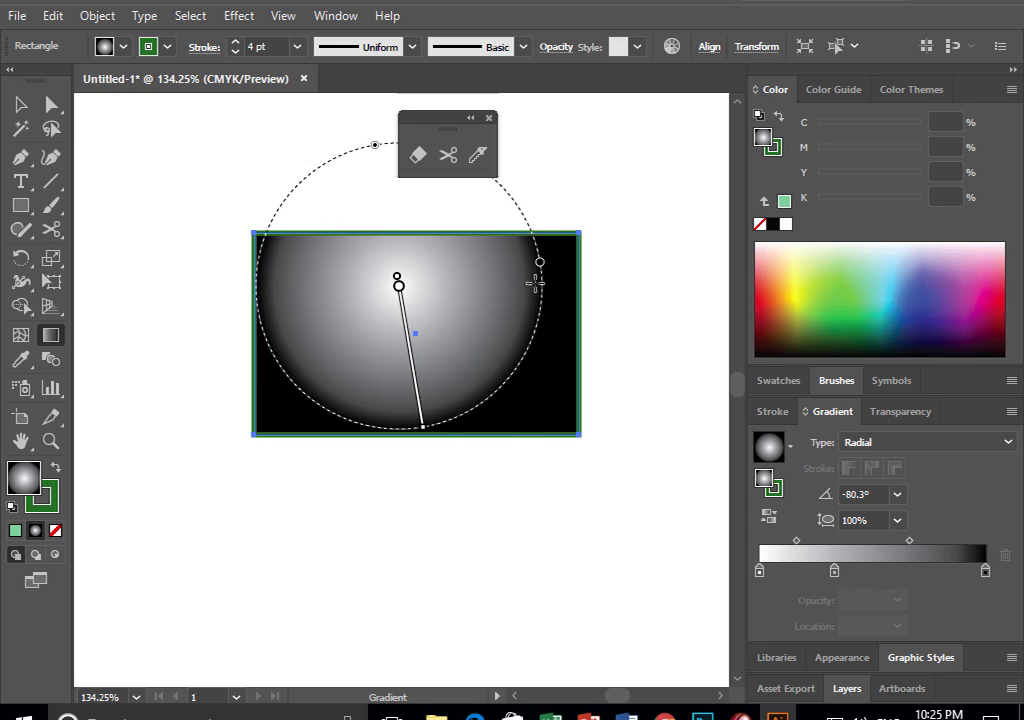
{"action": "mouse_move", "coordinate": [544, 263]}
{"action": "left_mouse_down"}
{"action": "mouse_move", "coordinate": [437, 285]}
{"action": "mouse_move", "coordinate": [418, 350]}
{"action": "left_mouse_up"}
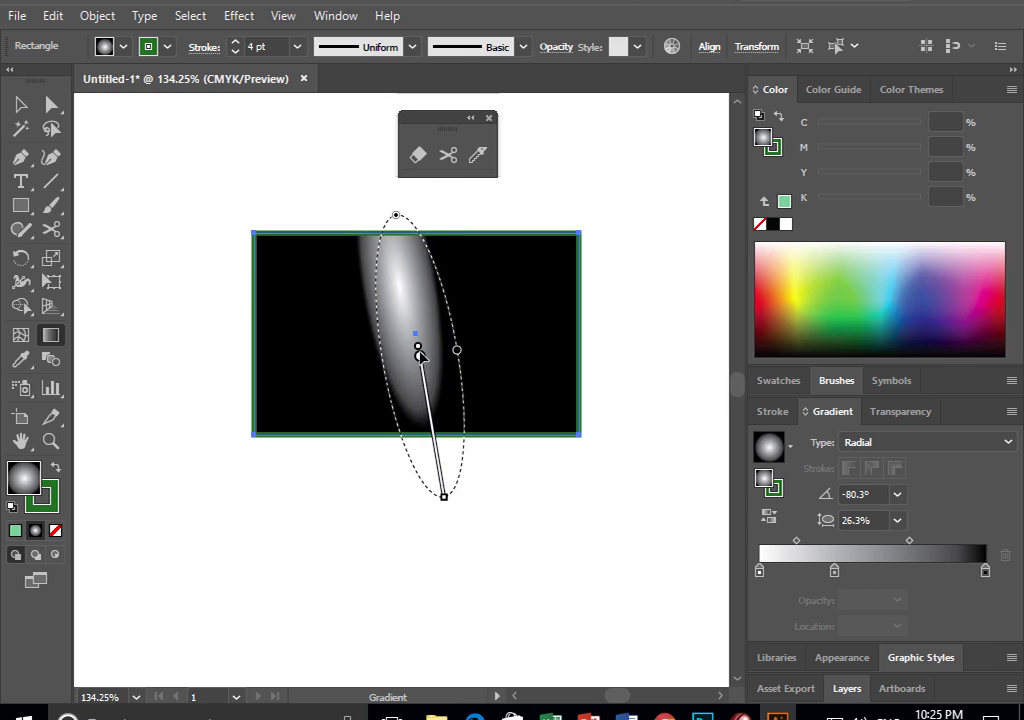
{"action": "left_click_drag", "start_coordinate": [519, 315], "coordinate": [380, 369]}
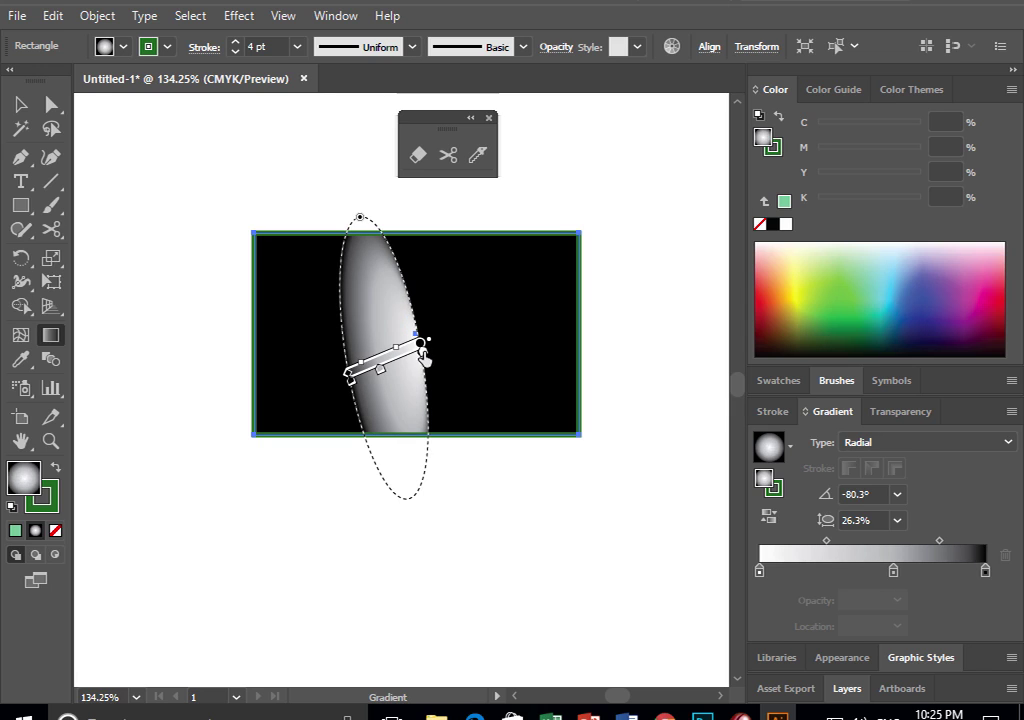
{"action": "left_click_drag", "start_coordinate": [420, 343], "coordinate": [399, 362]}
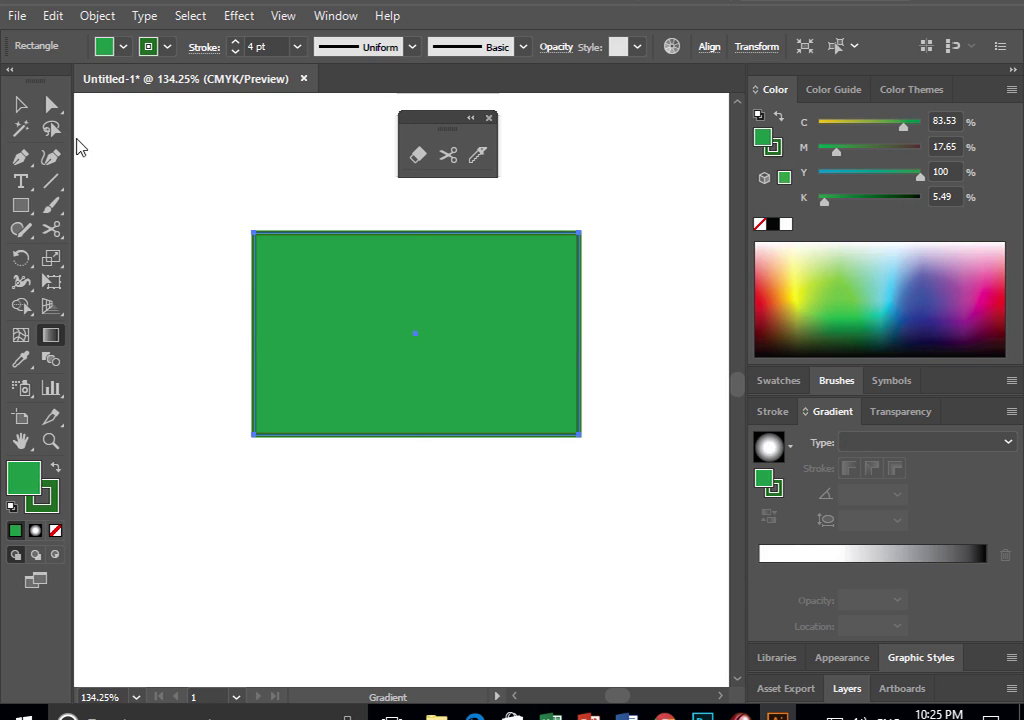
- Select the green rectangle and move it slightly up and to the left
{"action": "left_click", "coordinate": [20, 104]}
{"action": "left_click", "coordinate": [246, 242]}
{"action": "left_click_drag", "start_coordinate": [364, 326], "coordinate": [335, 295]}
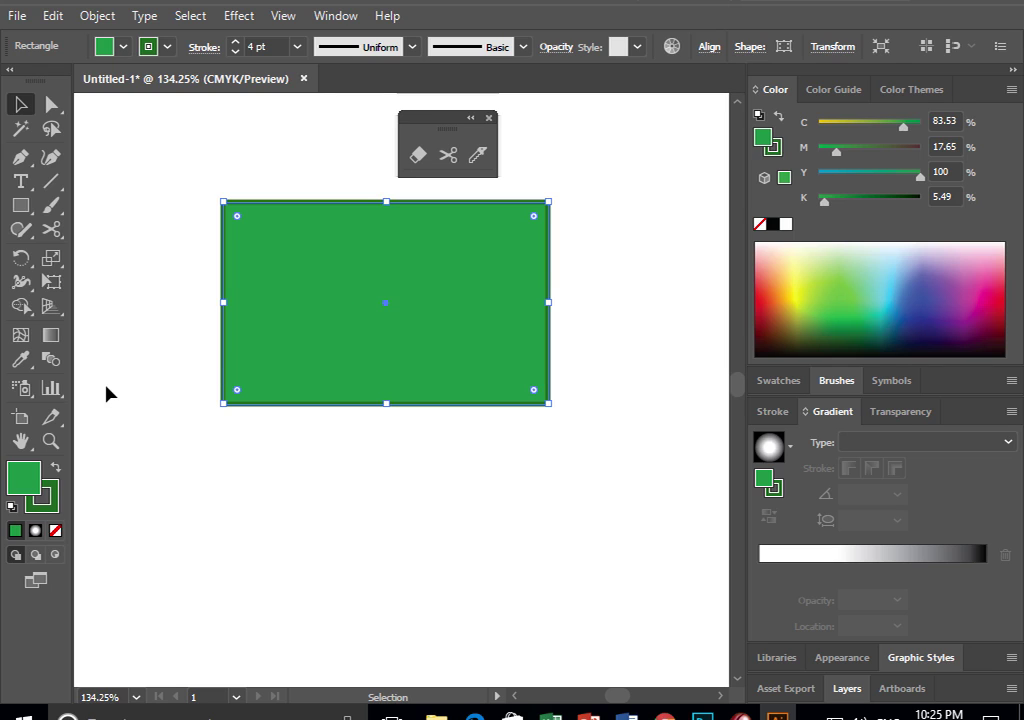
- Delete the green rectangle, browse the cutting, reshaping and rotate tool groups, and return to Selection
{"action": "key", "text": "Delete"}
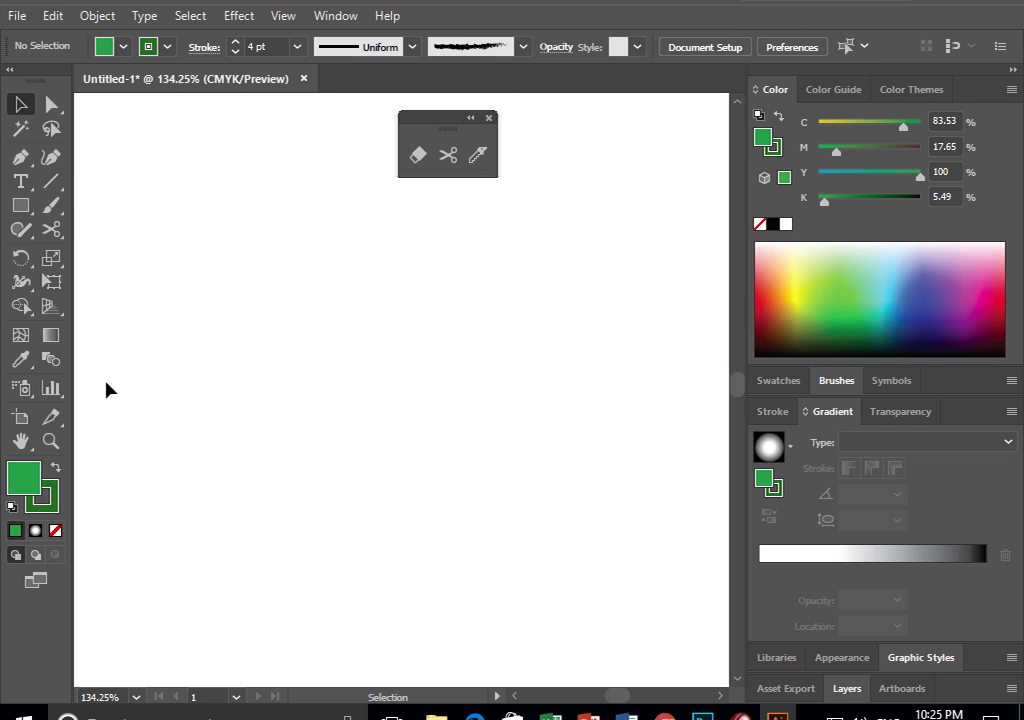
{"action": "left_click", "coordinate": [54, 236]}
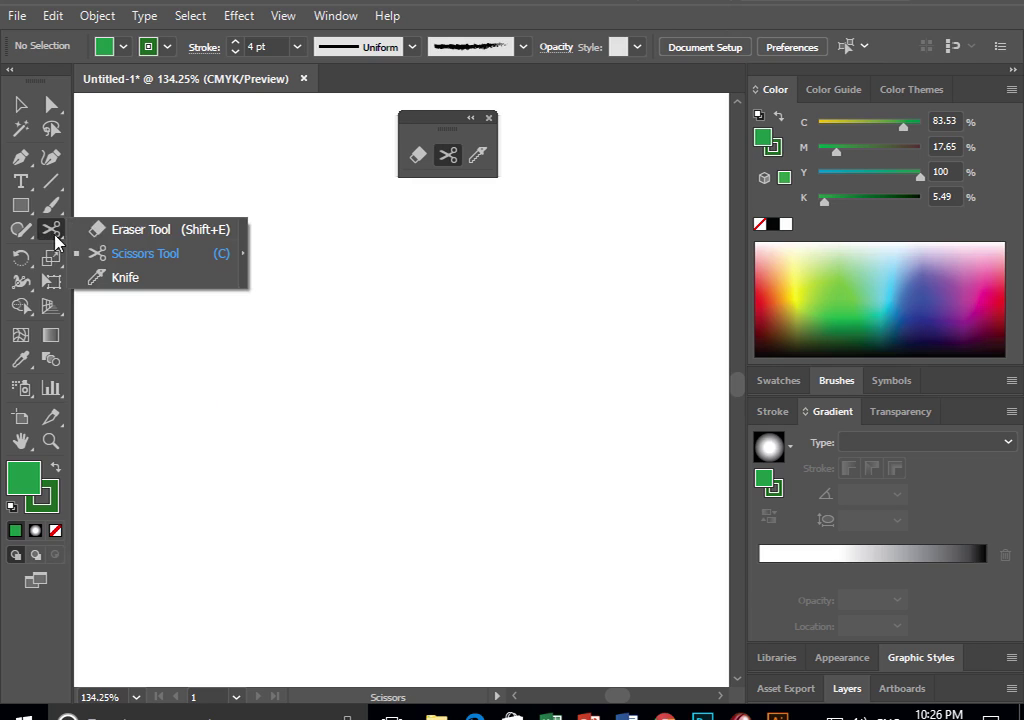
{"action": "left_click", "coordinate": [140, 229]}
{"action": "left_click", "coordinate": [51, 258]}
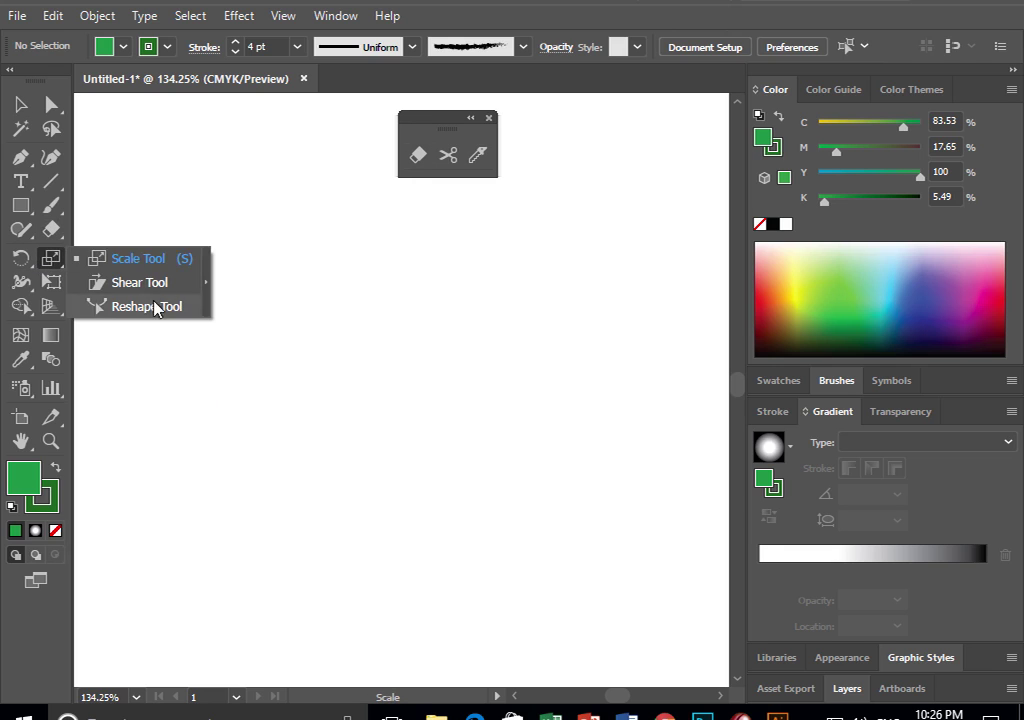
{"action": "left_click", "coordinate": [21, 258]}
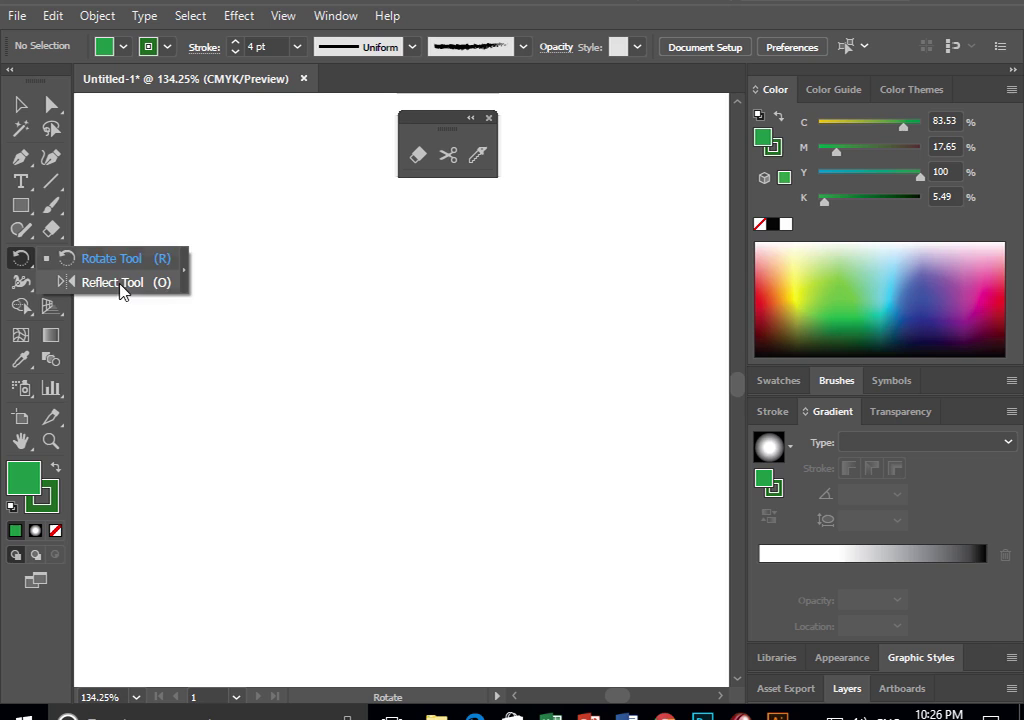
{"action": "key", "text": "v"}
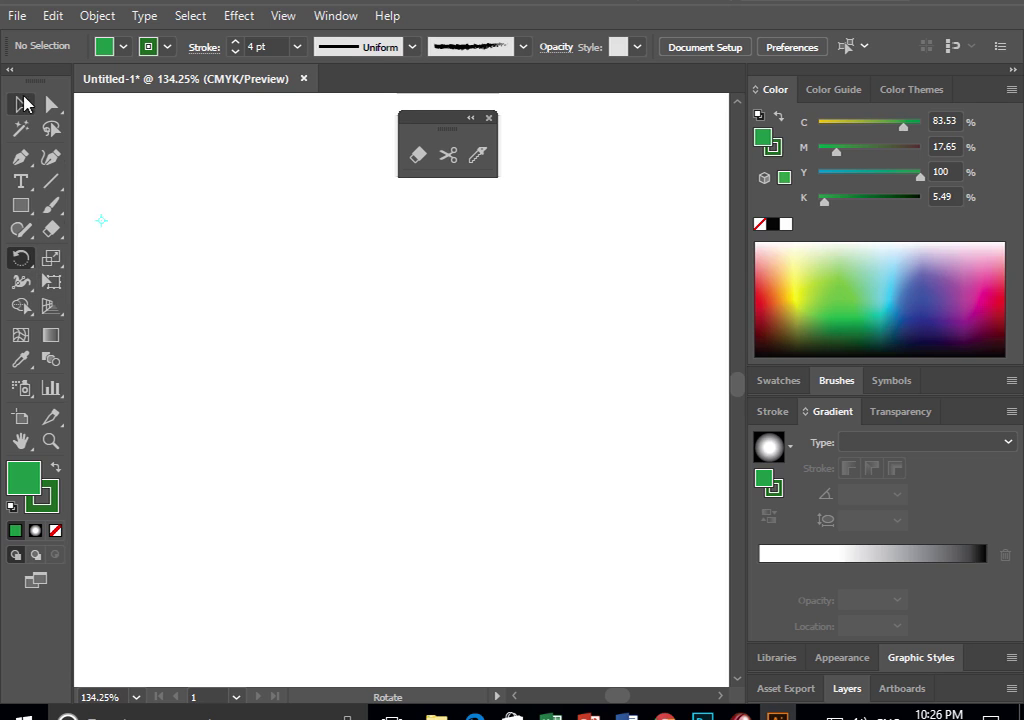
{"action": "left_click", "coordinate": [53, 15]}
{"action": "mouse_move", "coordinate": [17, 15]}
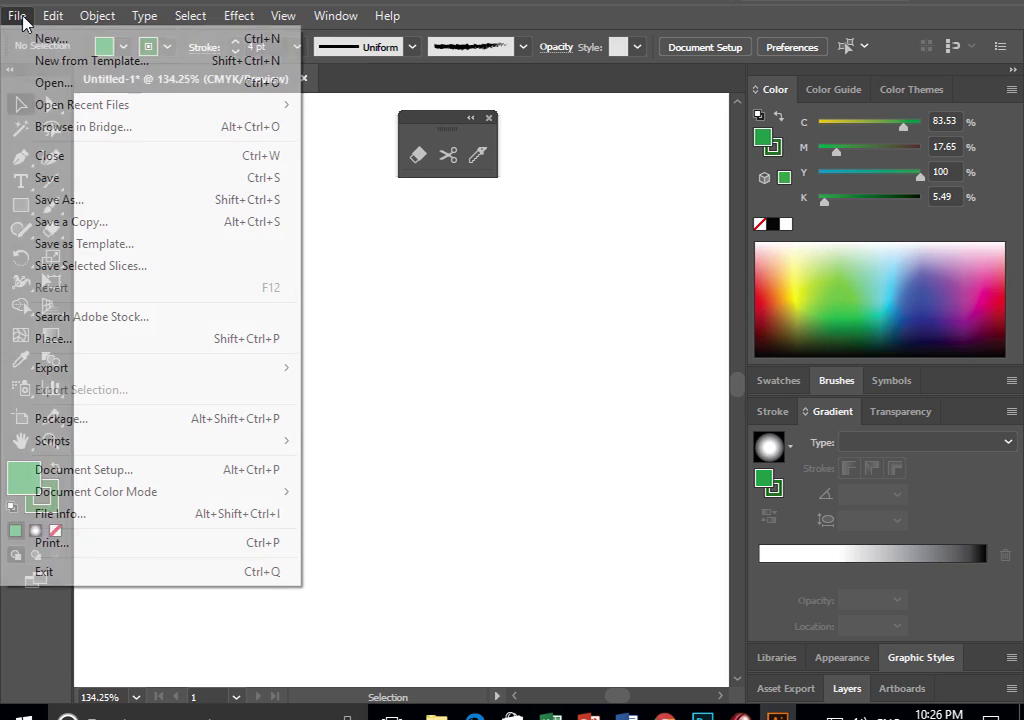
- Use File > Place to choose the building wallpaper jpg photo
{"action": "left_click", "coordinate": [134, 346]}
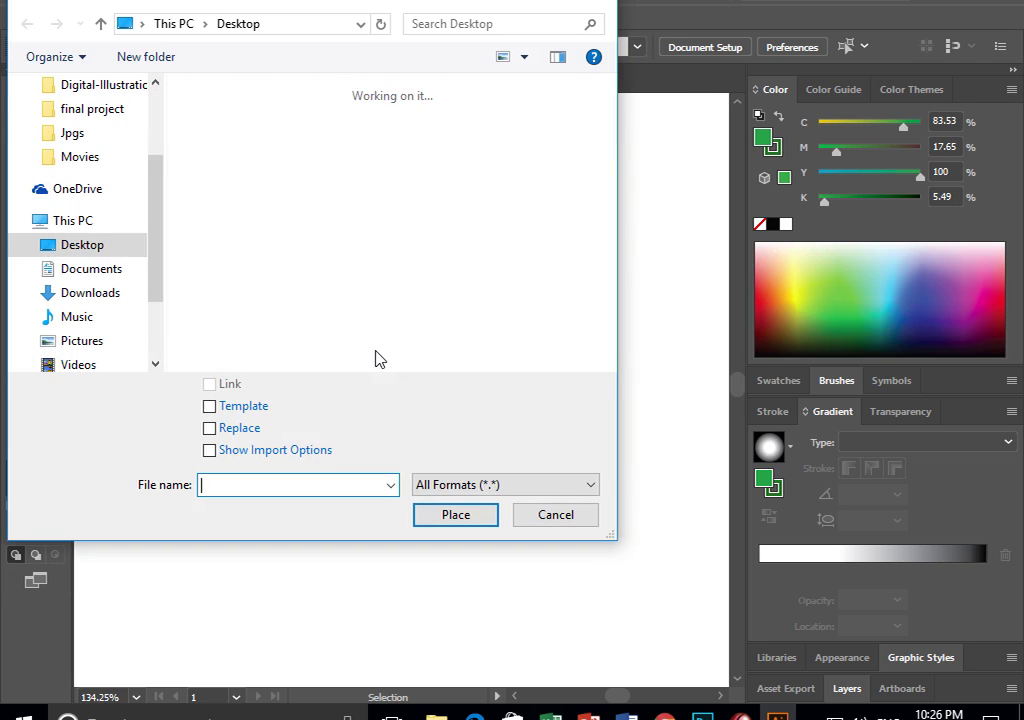
{"action": "left_click", "coordinate": [560, 291]}
{"action": "scroll", "coordinate": [555, 296], "scroll_direction": "down", "scroll_amount": 2}
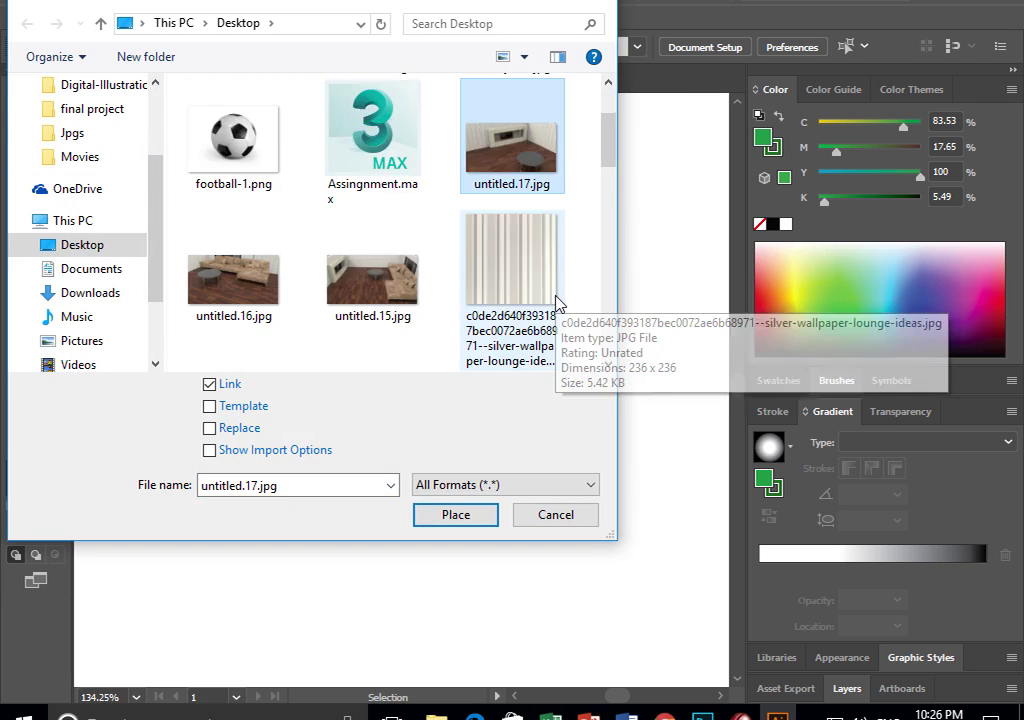
{"action": "scroll", "coordinate": [555, 297], "scroll_direction": "down", "scroll_amount": 3}
{"action": "scroll", "coordinate": [556, 300], "scroll_direction": "down", "scroll_amount": 5}
{"action": "scroll", "coordinate": [558, 304], "scroll_direction": "down", "scroll_amount": 3}
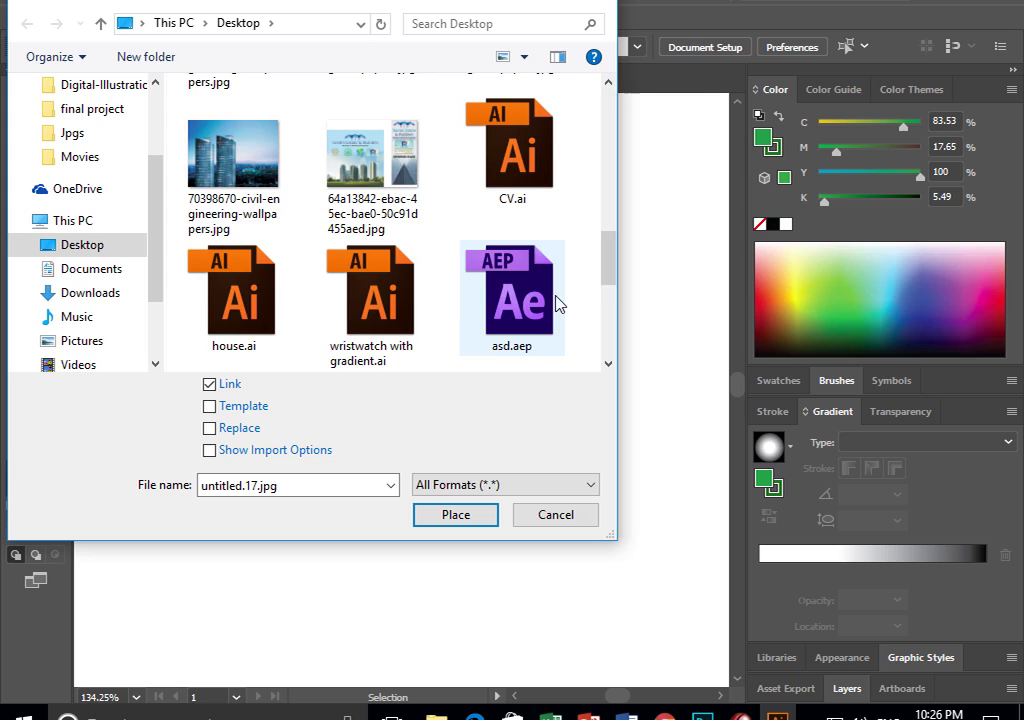
{"action": "scroll", "coordinate": [557, 304], "scroll_direction": "down", "scroll_amount": 3}
{"action": "scroll", "coordinate": [567, 335], "scroll_direction": "down", "scroll_amount": 3}
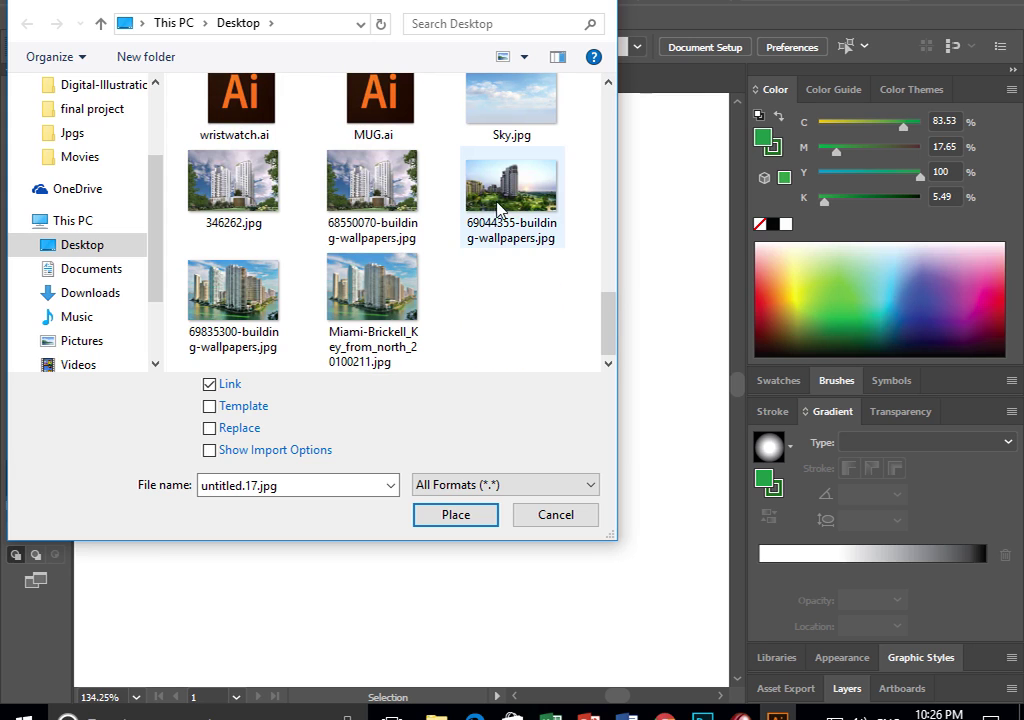
{"action": "double_click", "coordinate": [508, 195]}
- Place the building photo on the artboard and position it to cover the page
{"action": "left_click", "coordinate": [270, 239]}
{"action": "left_click_drag", "start_coordinate": [490, 345], "coordinate": [400, 320]}
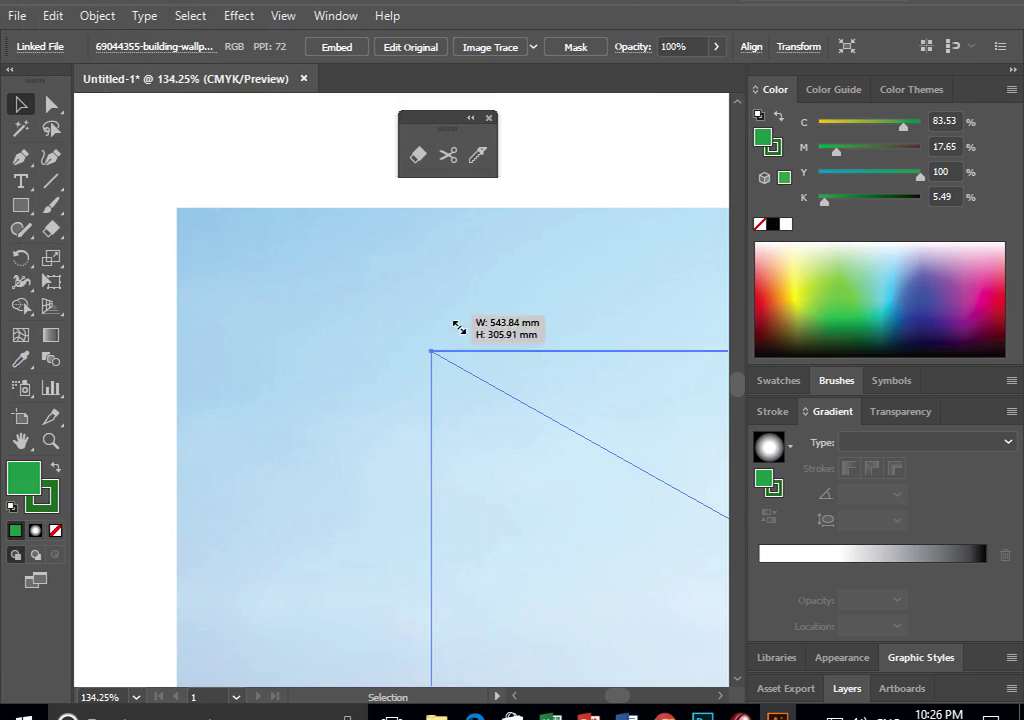
{"action": "mouse_move", "coordinate": [177, 207]}
{"action": "left_mouse_down"}
{"action": "mouse_move", "coordinate": [540, 412]}
{"action": "mouse_move", "coordinate": [155, 213]}
{"action": "mouse_move", "coordinate": [503, 384]}
{"action": "mouse_move", "coordinate": [190, 197]}
{"action": "left_mouse_up"}
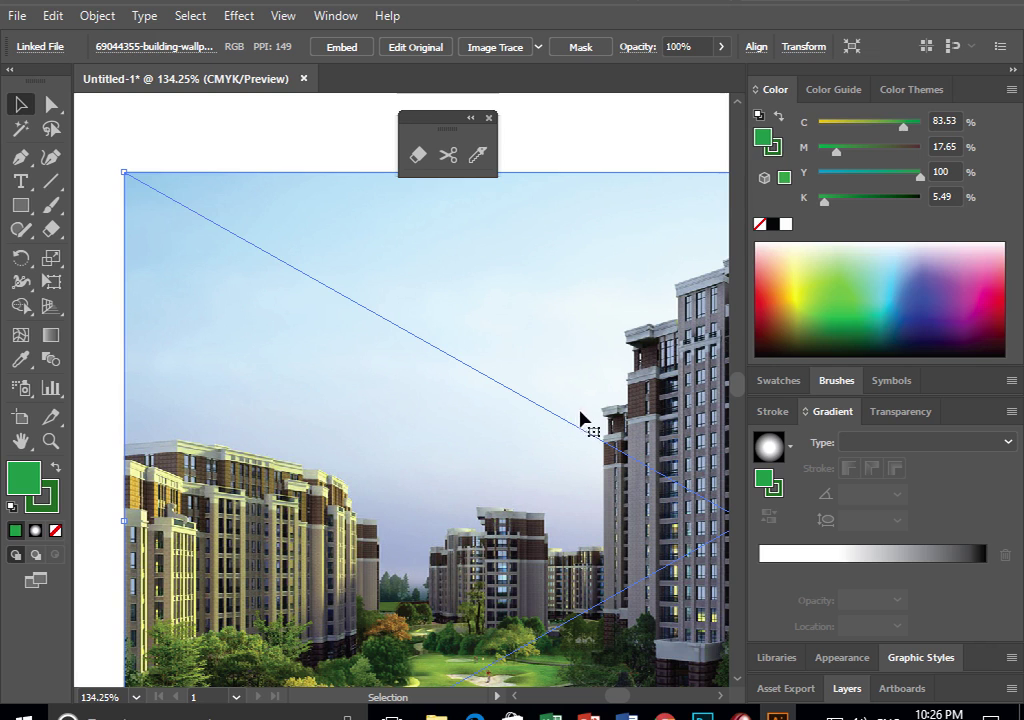
{"action": "left_click_drag", "start_coordinate": [126, 174], "coordinate": [374, 312]}
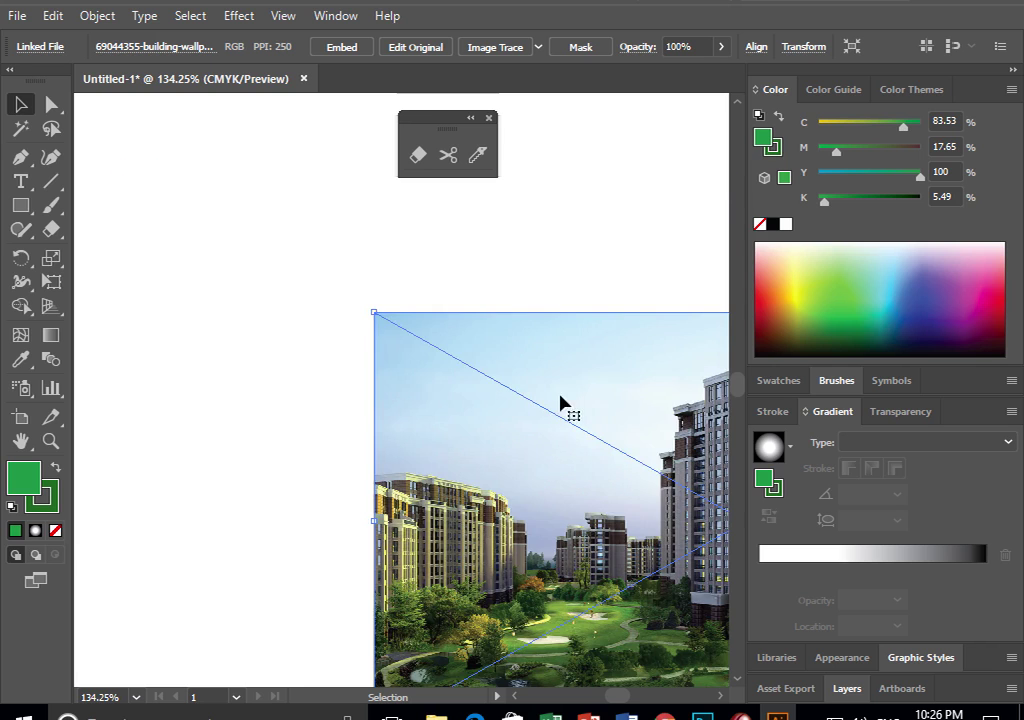
{"action": "left_click_drag", "start_coordinate": [560, 405], "coordinate": [262, 236]}
{"action": "key", "text": "ctrl+z"}
{"action": "left_click_drag", "start_coordinate": [176, 194], "coordinate": [569, 411]}
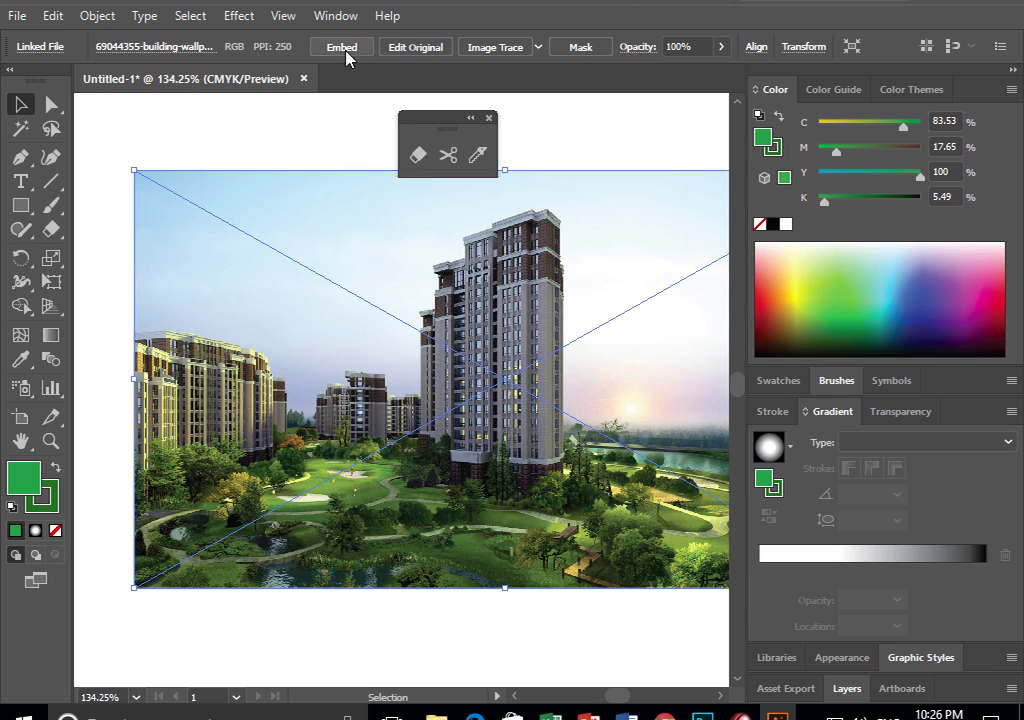
- Embed the photo in the document and zoom in on the tall building
{"action": "left_click", "coordinate": [343, 50]}
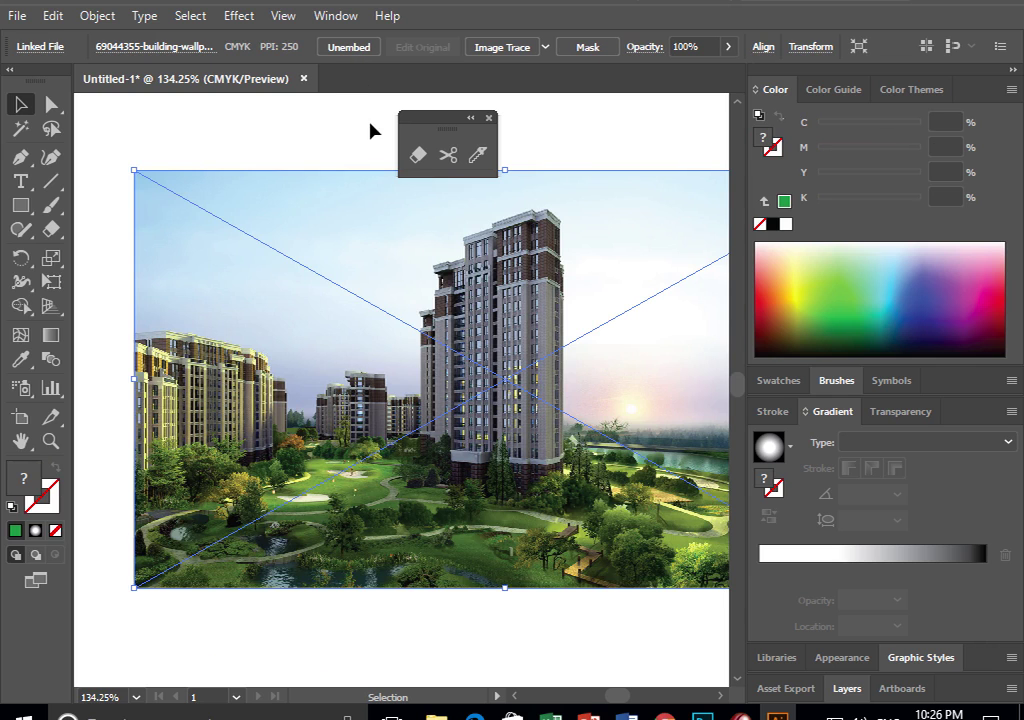
{"action": "key", "text": "ctrl+z"}
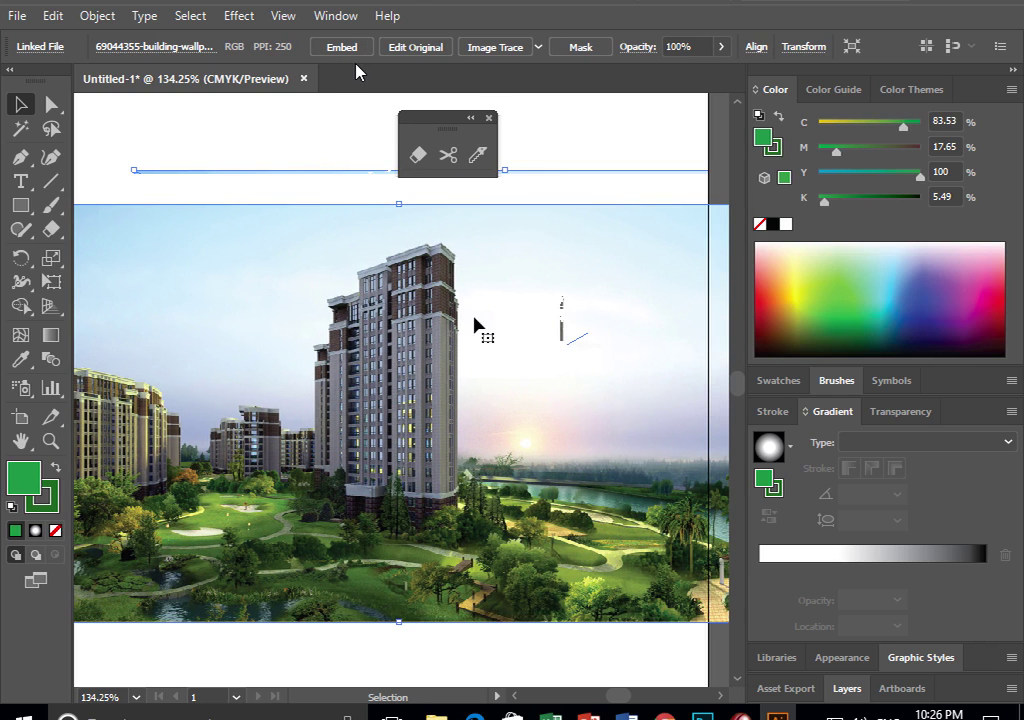
{"action": "key", "text": "z"}
{"action": "key", "text": "ctrl+shift+z"}
{"action": "left_click_drag", "start_coordinate": [222, 199], "coordinate": [329, 270]}
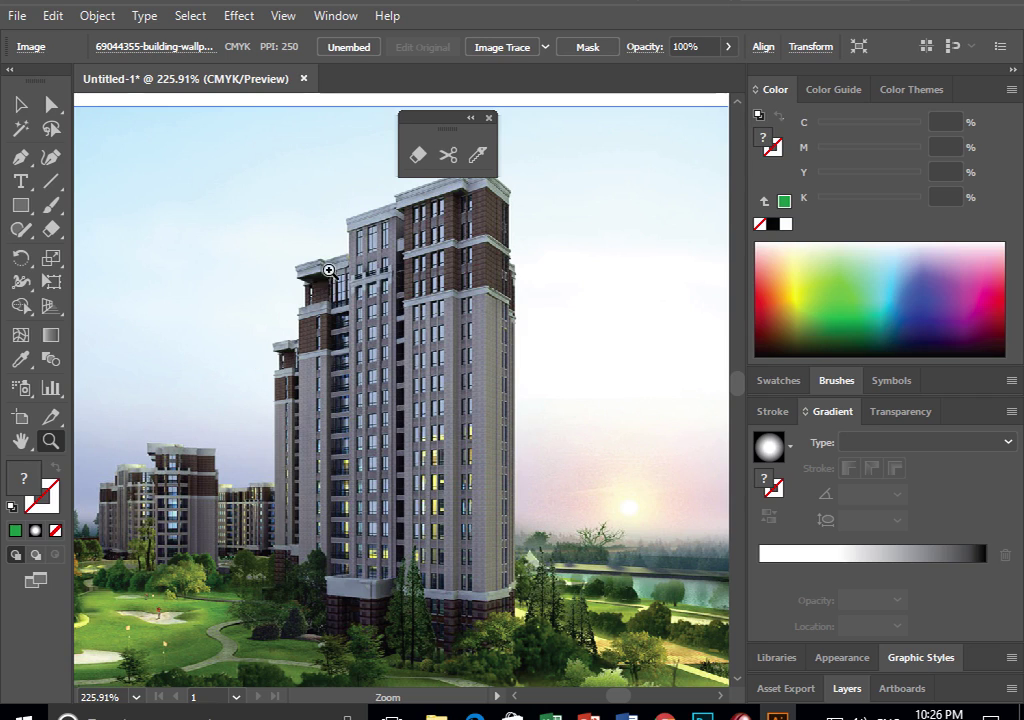
- With the Pen tool, trace up the tower's left edge and along its stepped roofline
{"action": "left_click", "coordinate": [488, 119]}
{"action": "left_click", "coordinate": [22, 160]}
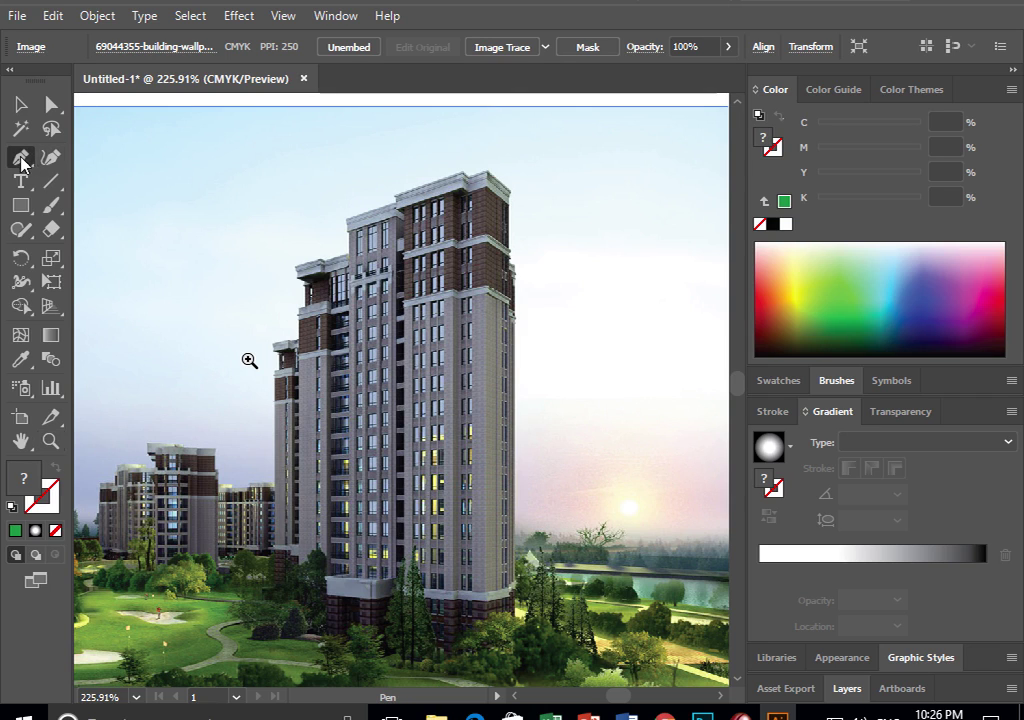
{"action": "left_click", "coordinate": [277, 549]}
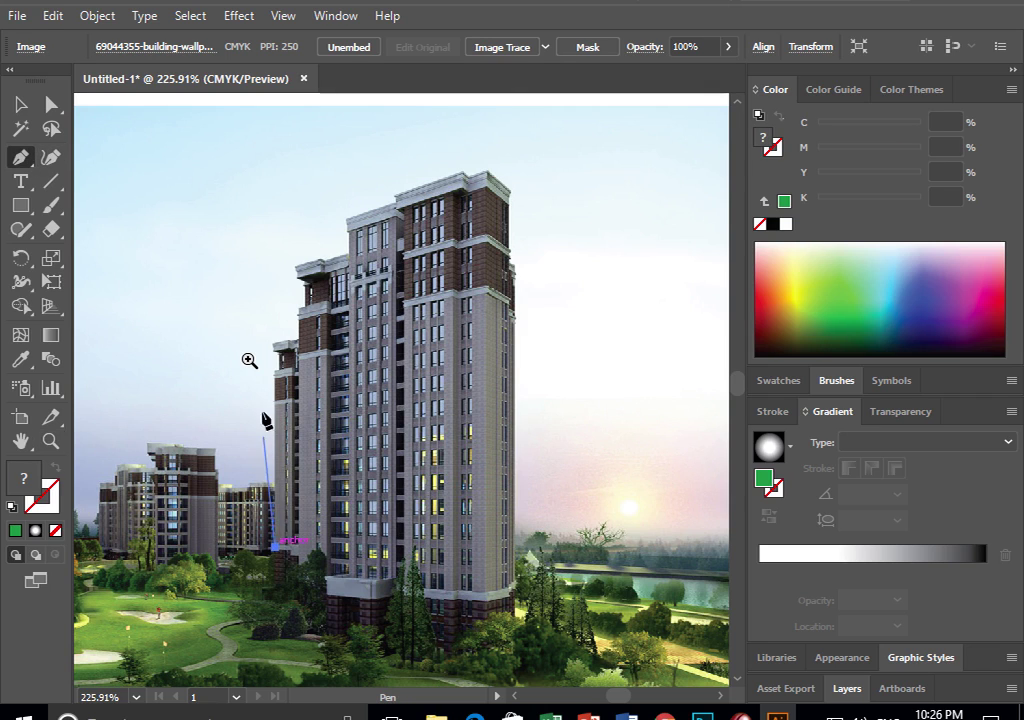
{"action": "left_click", "coordinate": [277, 376]}
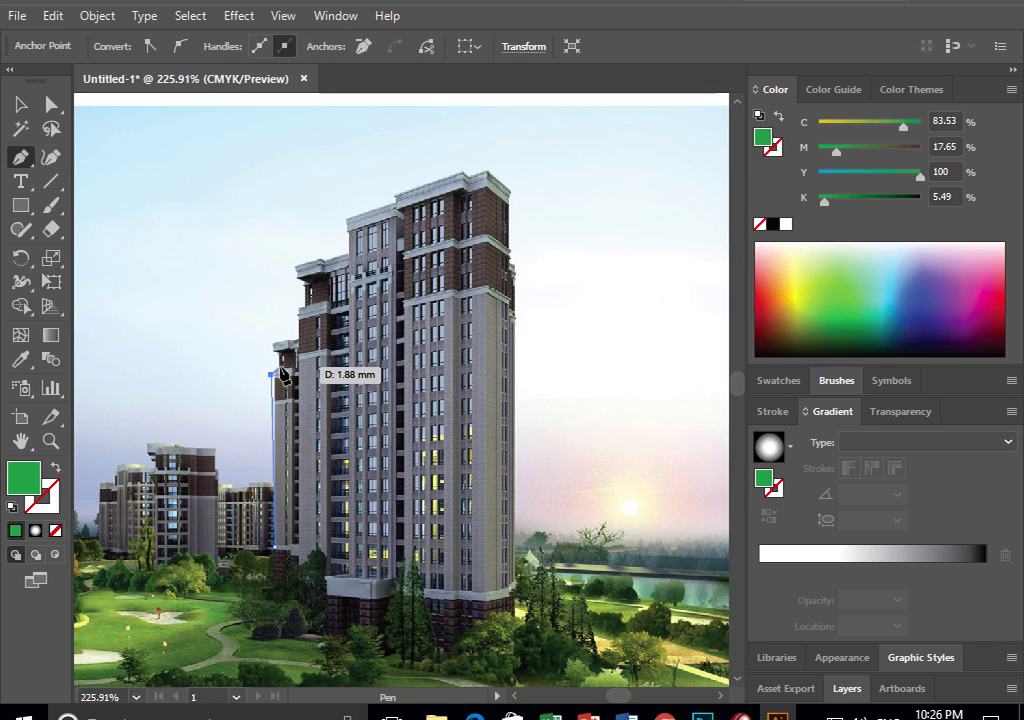
{"action": "left_click", "coordinate": [273, 350]}
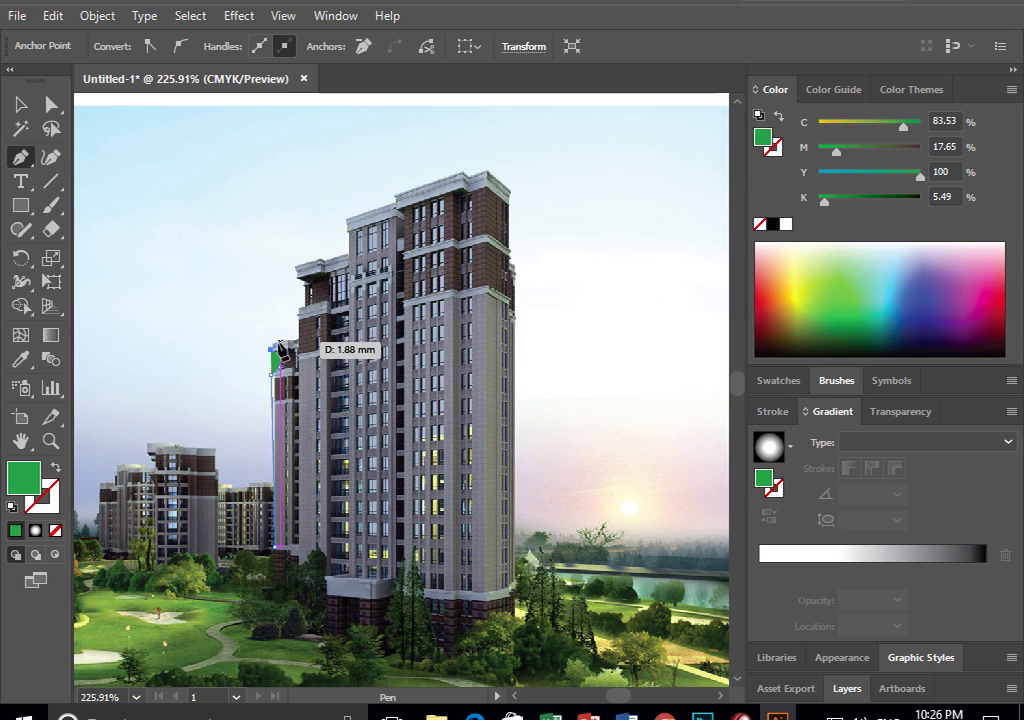
{"action": "left_click", "coordinate": [296, 342]}
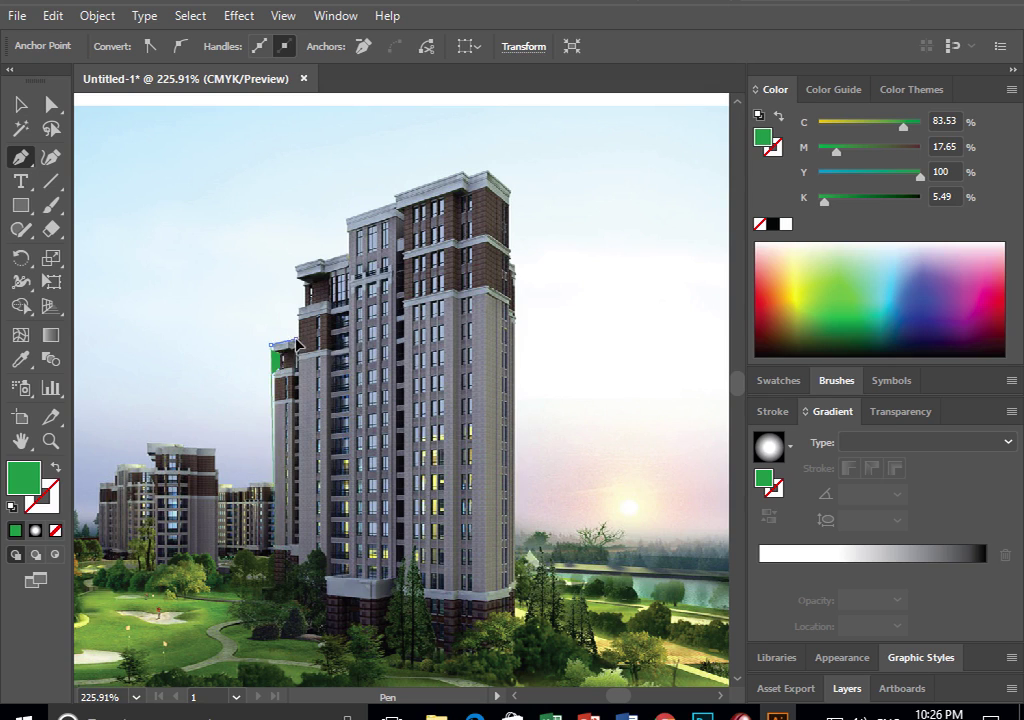
{"action": "left_click", "coordinate": [299, 312]}
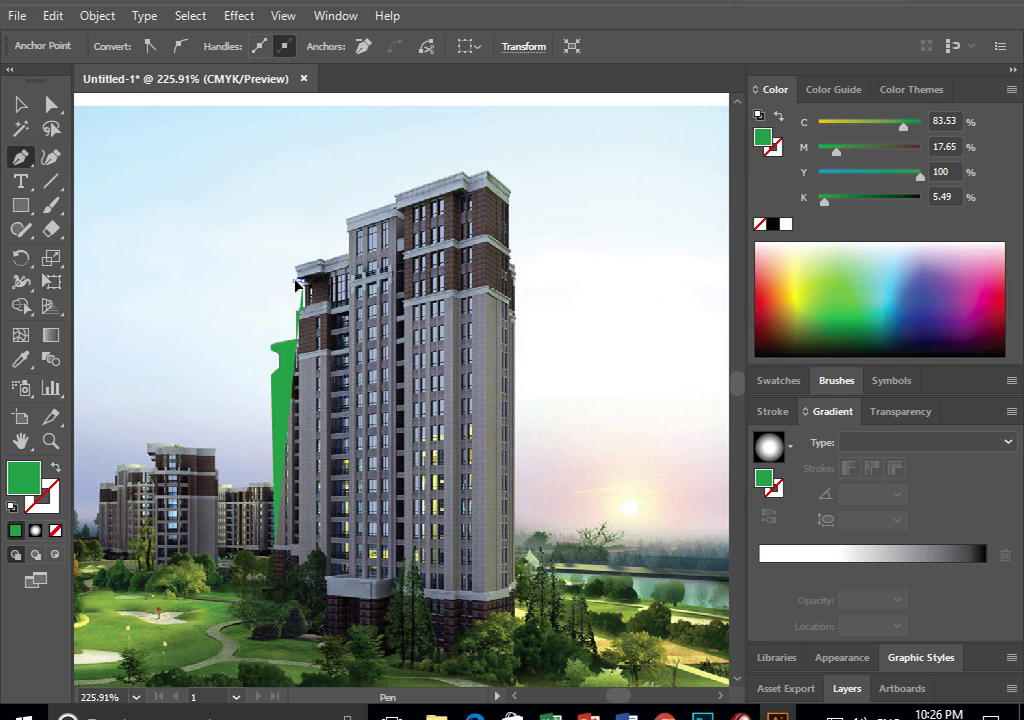
{"action": "left_click", "coordinate": [295, 266]}
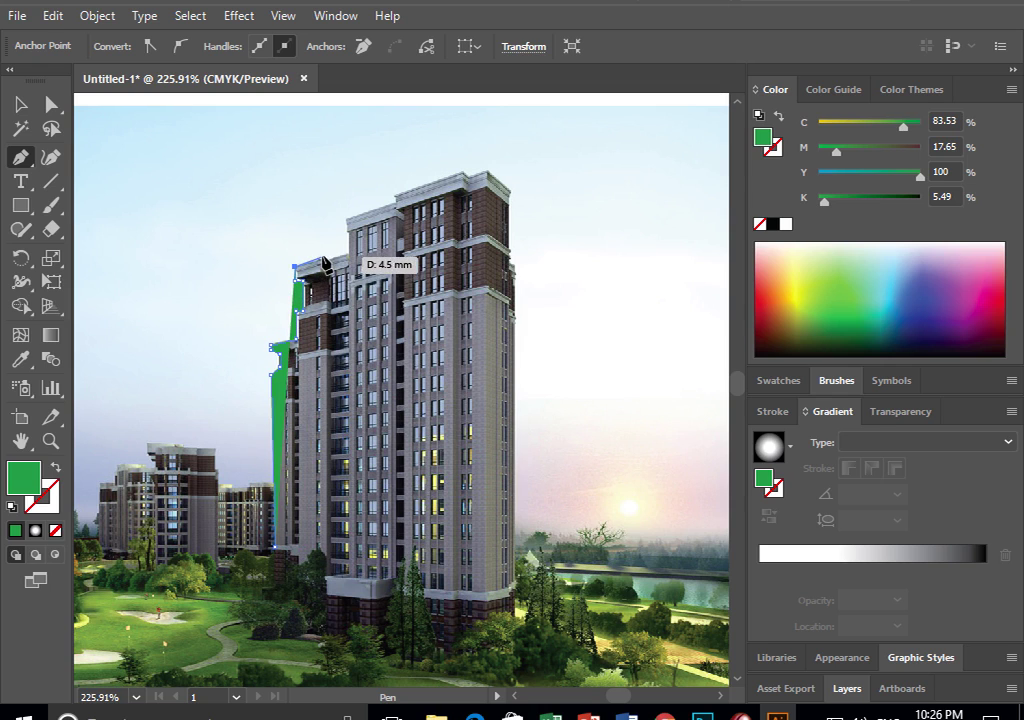
{"action": "left_click", "coordinate": [323, 258]}
{"action": "left_click", "coordinate": [345, 256]}
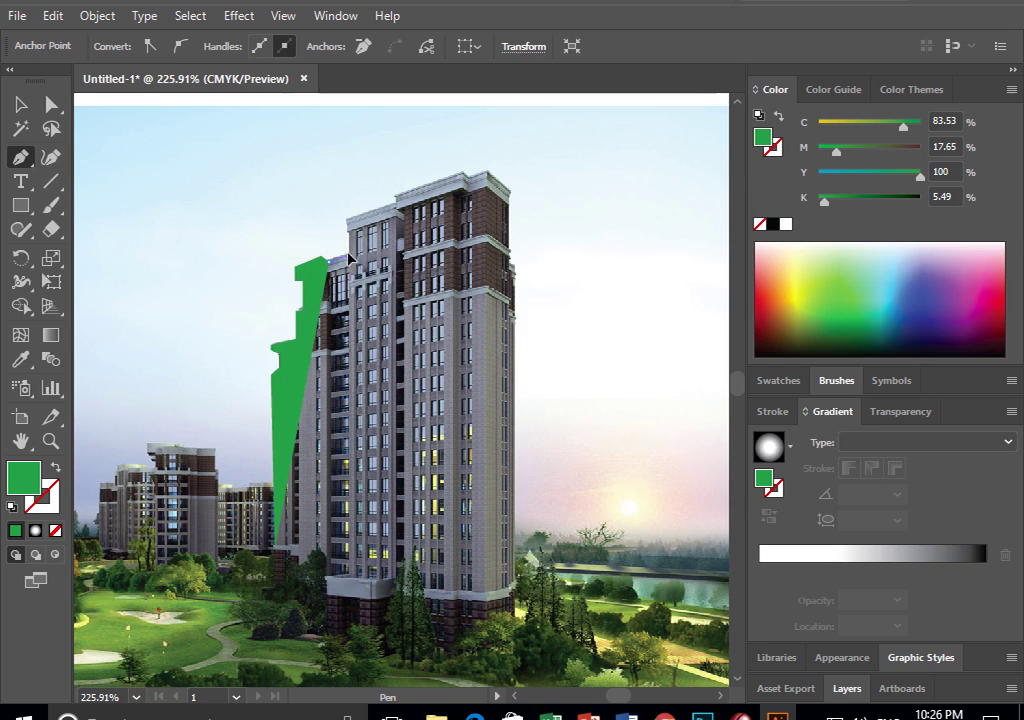
{"action": "left_click", "coordinate": [346, 220]}
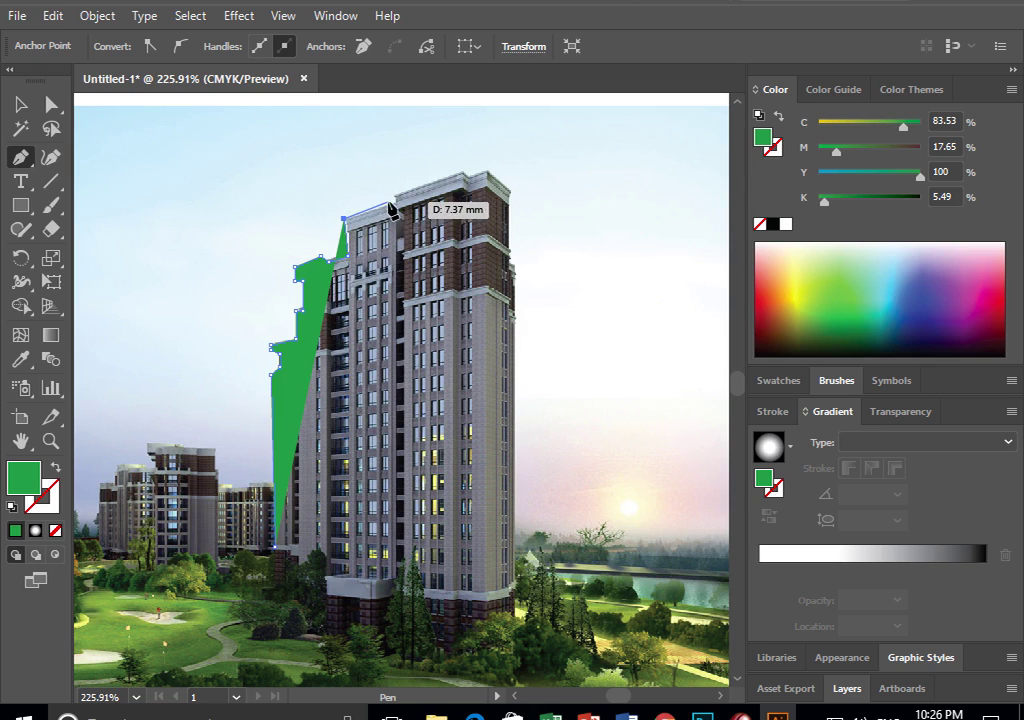
{"action": "left_click", "coordinate": [390, 200]}
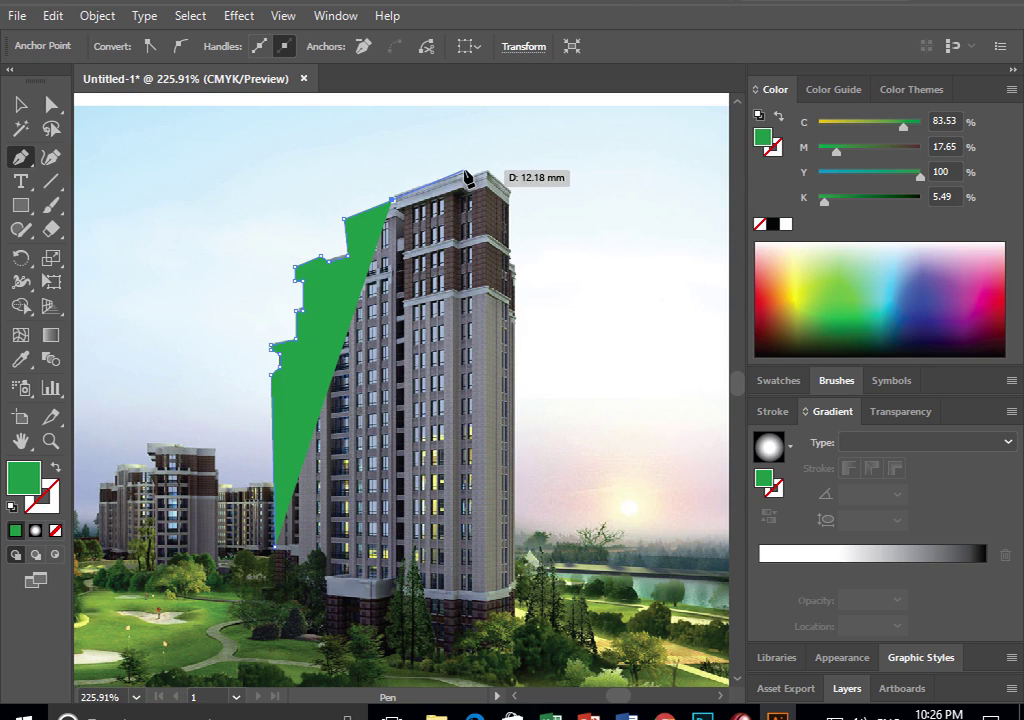
- Trace across the roof, down the right edge and along the base, closing the green shape
{"action": "left_click", "coordinate": [463, 171]}
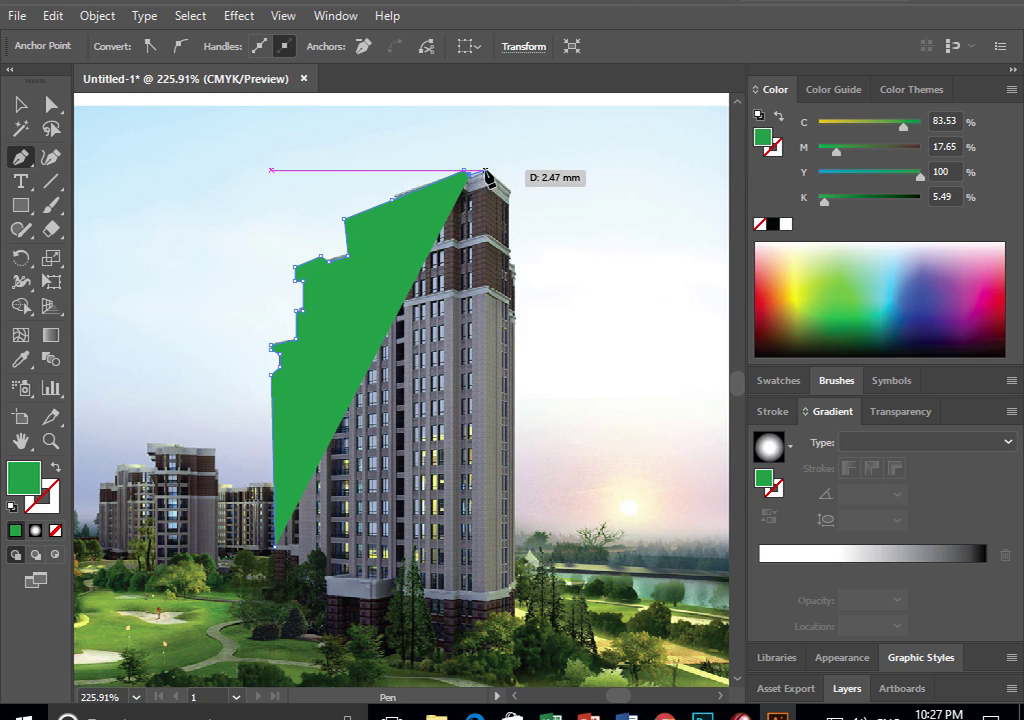
{"action": "left_click", "coordinate": [485, 172]}
{"action": "left_click", "coordinate": [507, 187]}
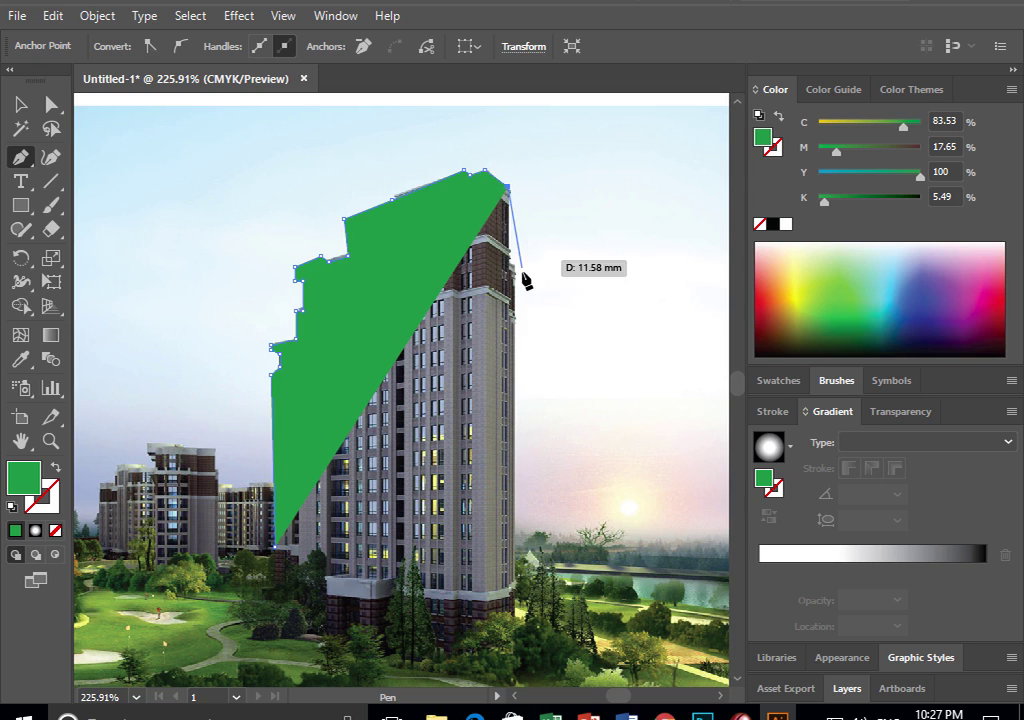
{"action": "left_click", "coordinate": [507, 245]}
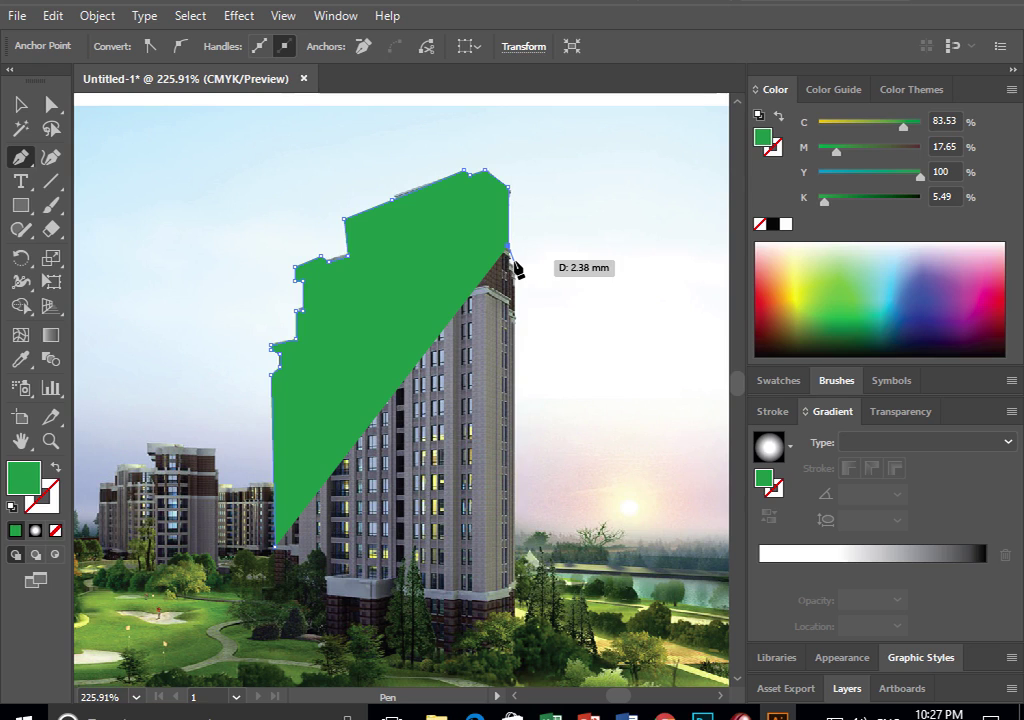
{"action": "left_click", "coordinate": [513, 264]}
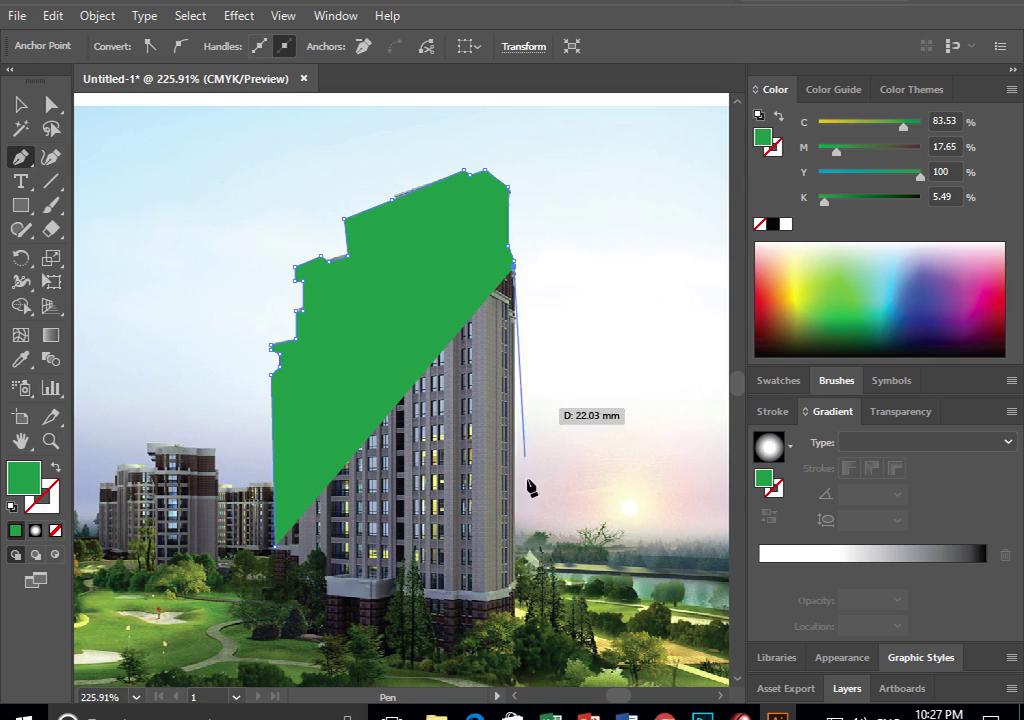
{"action": "left_click", "coordinate": [519, 586]}
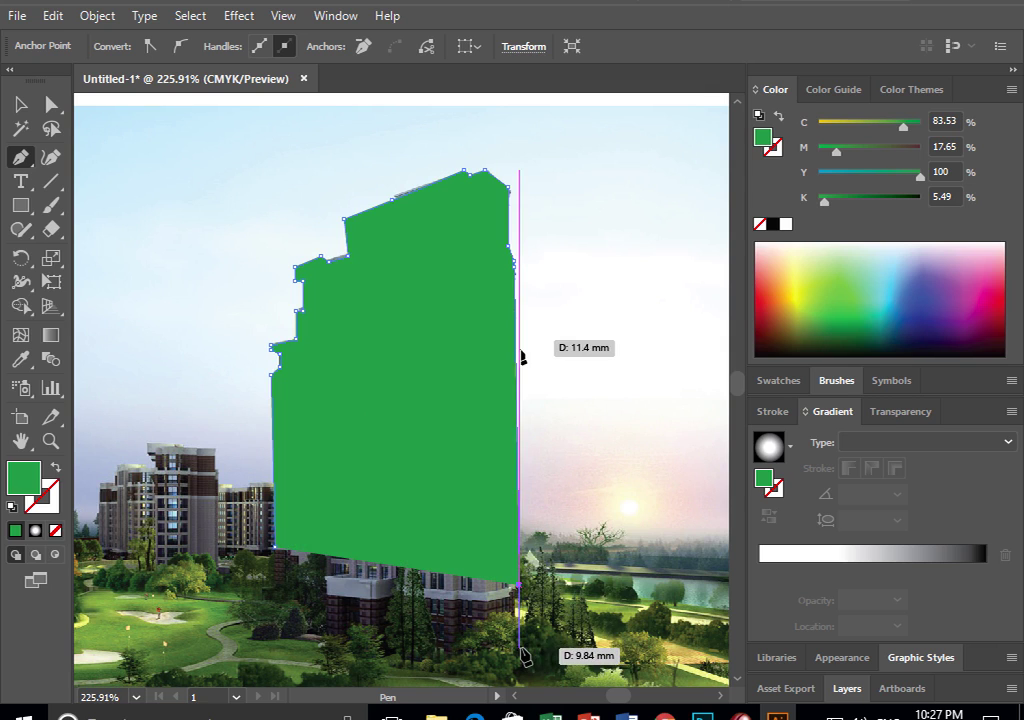
{"action": "left_click", "coordinate": [519, 647]}
{"action": "left_click", "coordinate": [327, 641]}
{"action": "left_click", "coordinate": [270, 623]}
{"action": "left_click", "coordinate": [274, 550]}
{"action": "left_click", "coordinate": [20, 104]}
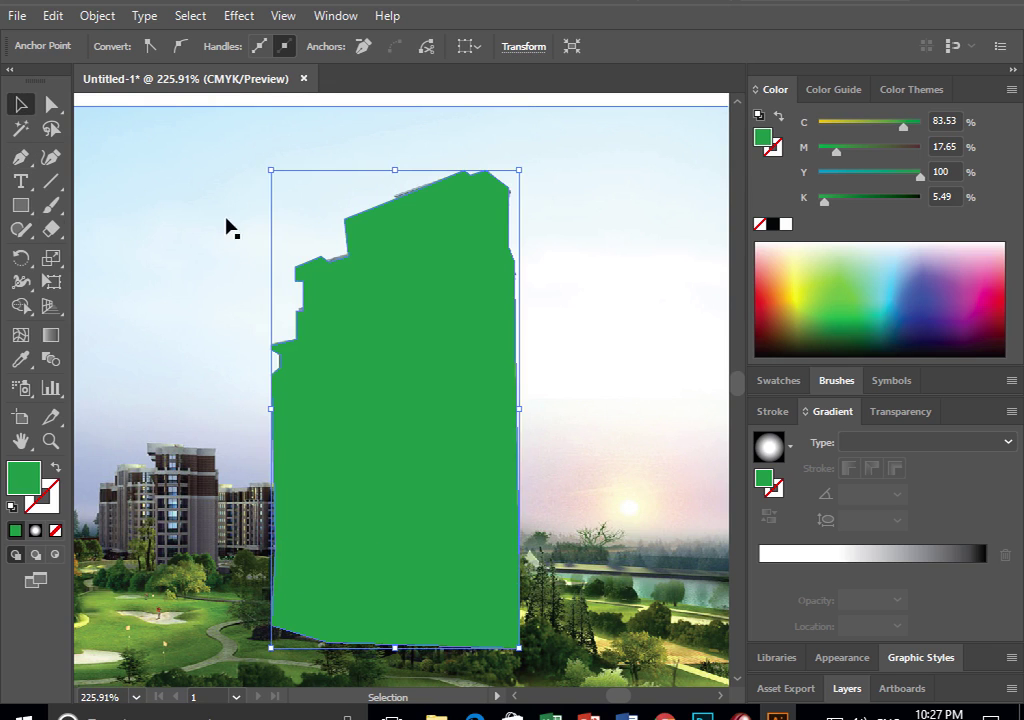
{"action": "left_click", "coordinate": [229, 228]}
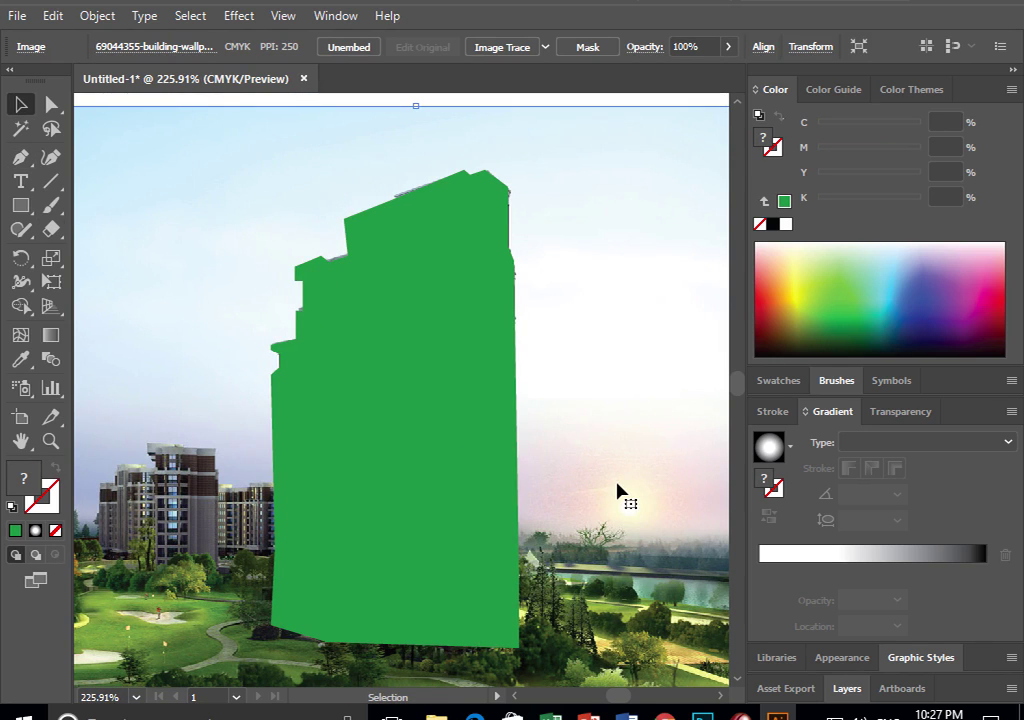
- Zoom out, select the photo and green shape, and make a clipping mask from them
{"action": "key", "text": "ctrl+0"}
{"action": "left_click", "coordinate": [426, 451]}
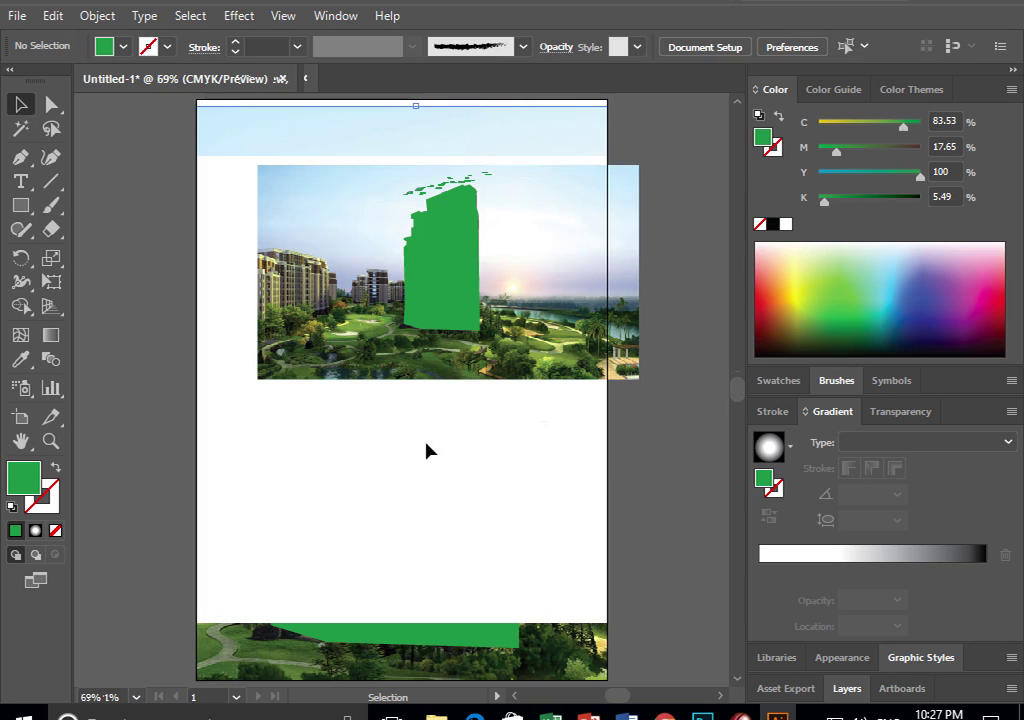
{"action": "left_click_drag", "start_coordinate": [459, 163], "coordinate": [532, 452]}
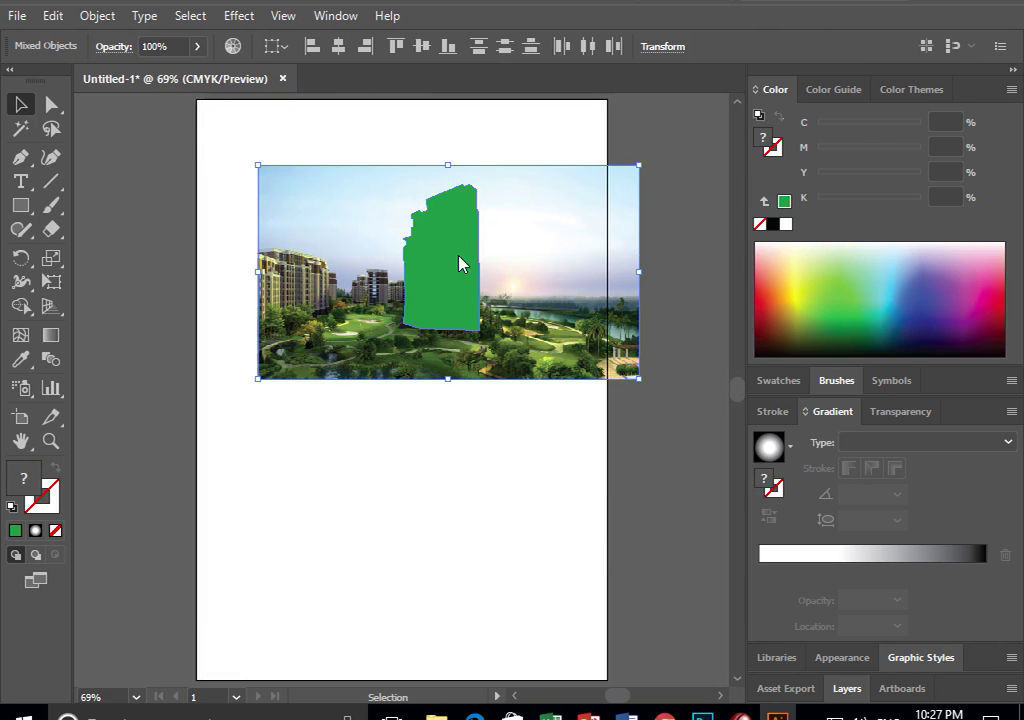
{"action": "right_click", "coordinate": [459, 260]}
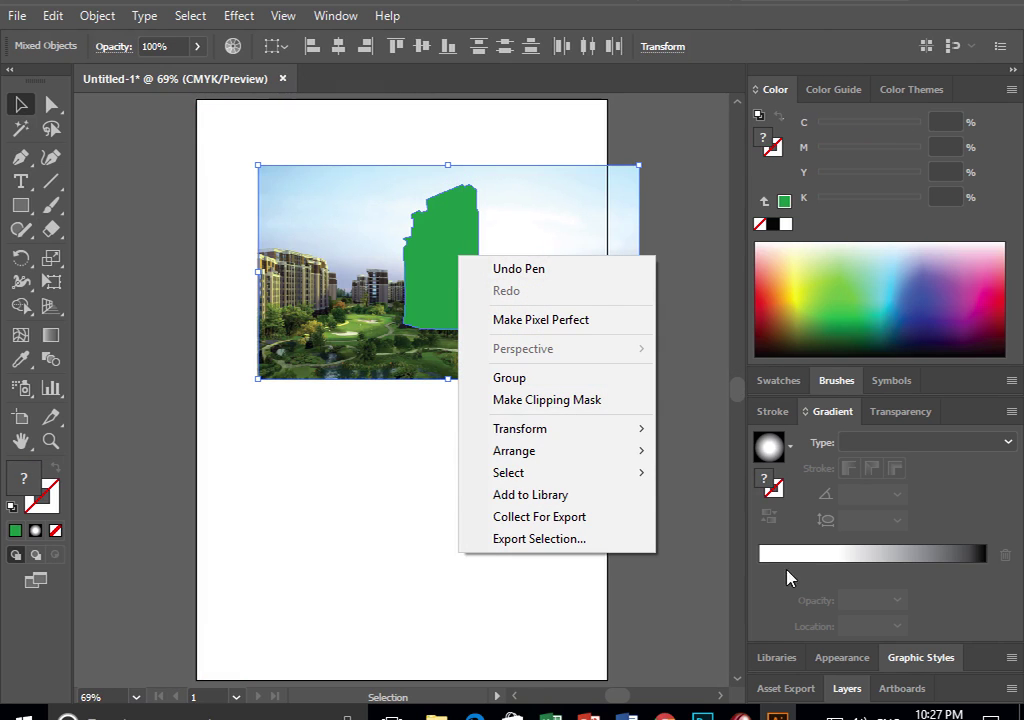
{"action": "left_click", "coordinate": [607, 416]}
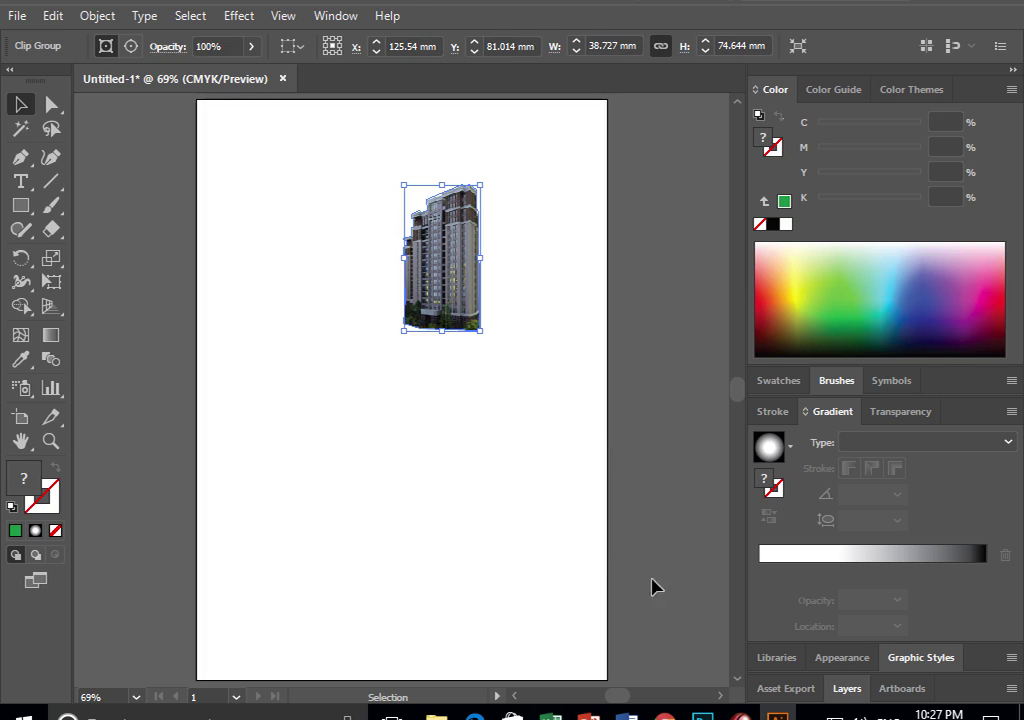
- Move the cut-out tower clip group toward the centre of the artboard
{"action": "left_click_drag", "start_coordinate": [258, 165], "coordinate": [606, 377]}
{"action": "left_click_drag", "start_coordinate": [452, 308], "coordinate": [347, 366]}
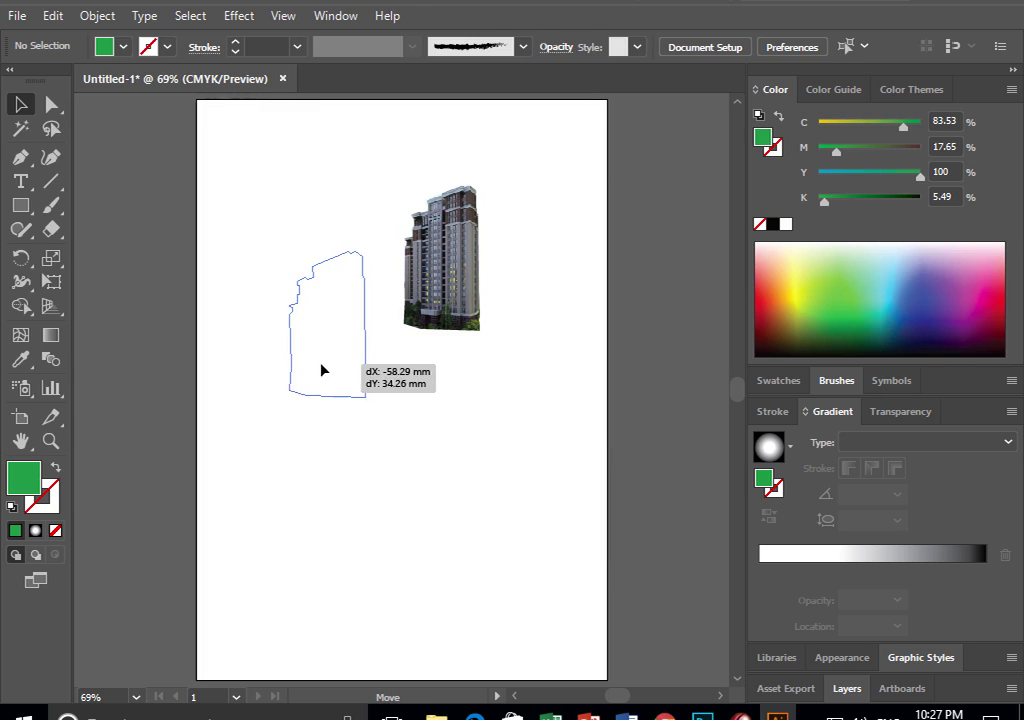
{"action": "left_click", "coordinate": [250, 170]}
{"action": "left_click_drag", "start_coordinate": [151, 224], "coordinate": [533, 437]}
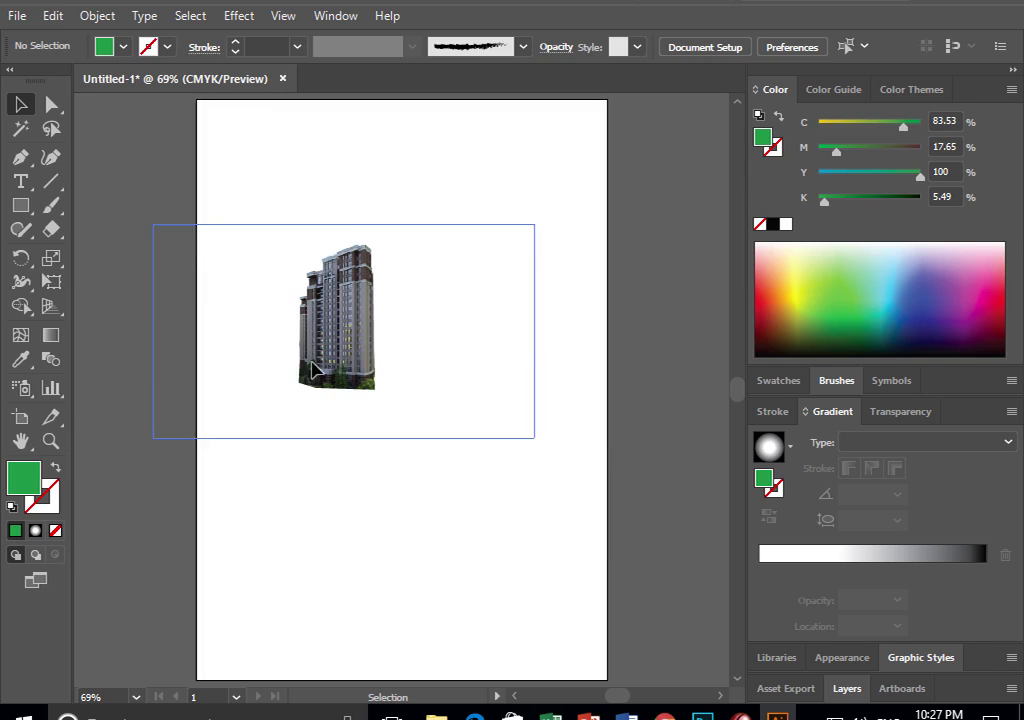
{"action": "left_click_drag", "start_coordinate": [304, 343], "coordinate": [351, 336]}
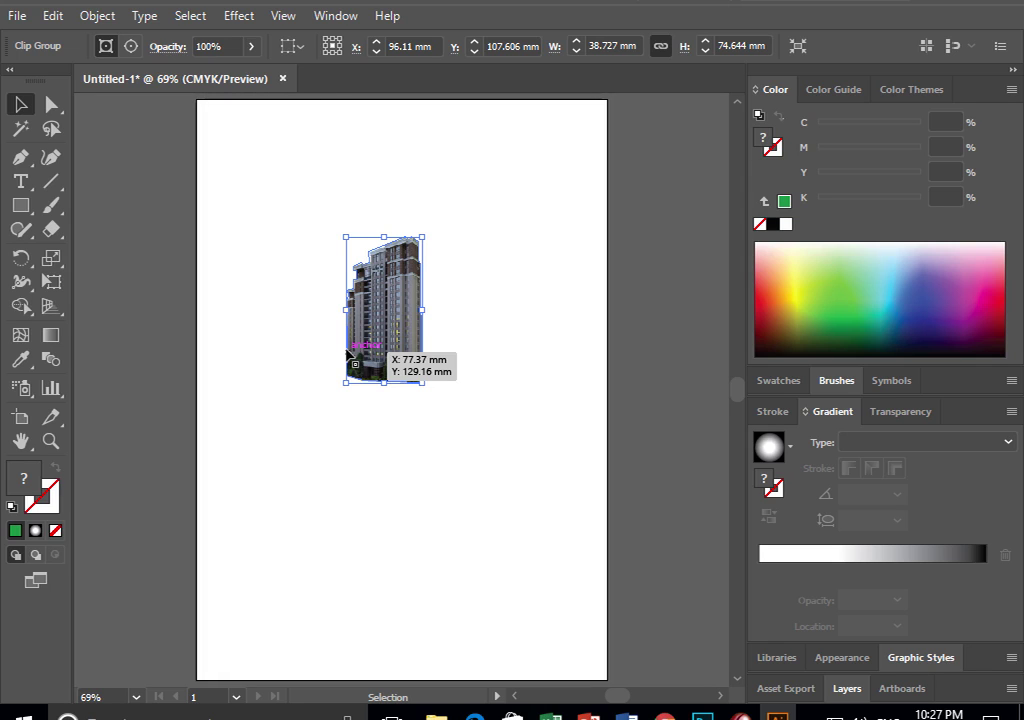
{"action": "left_click_drag", "start_coordinate": [373, 376], "coordinate": [390, 412]}
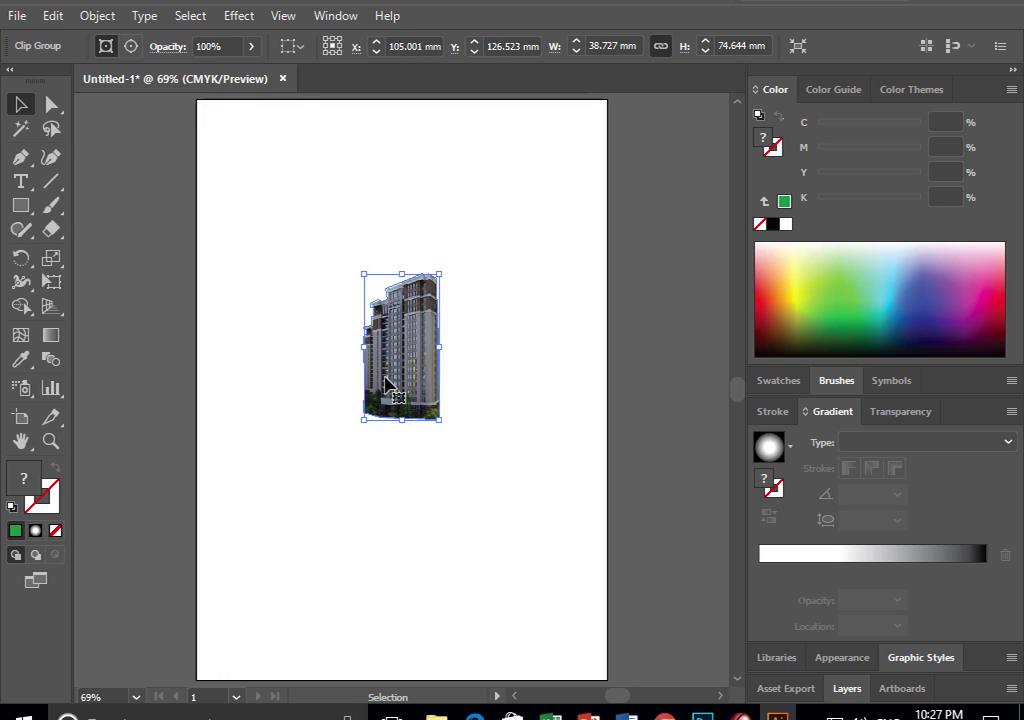
{"action": "mouse_move", "coordinate": [236, 248]}
{"action": "left_mouse_down"}
{"action": "mouse_move", "coordinate": [390, 408]}
{"action": "mouse_move", "coordinate": [450, 373]}
{"action": "left_mouse_up"}
{"action": "left_click", "coordinate": [450, 373]}
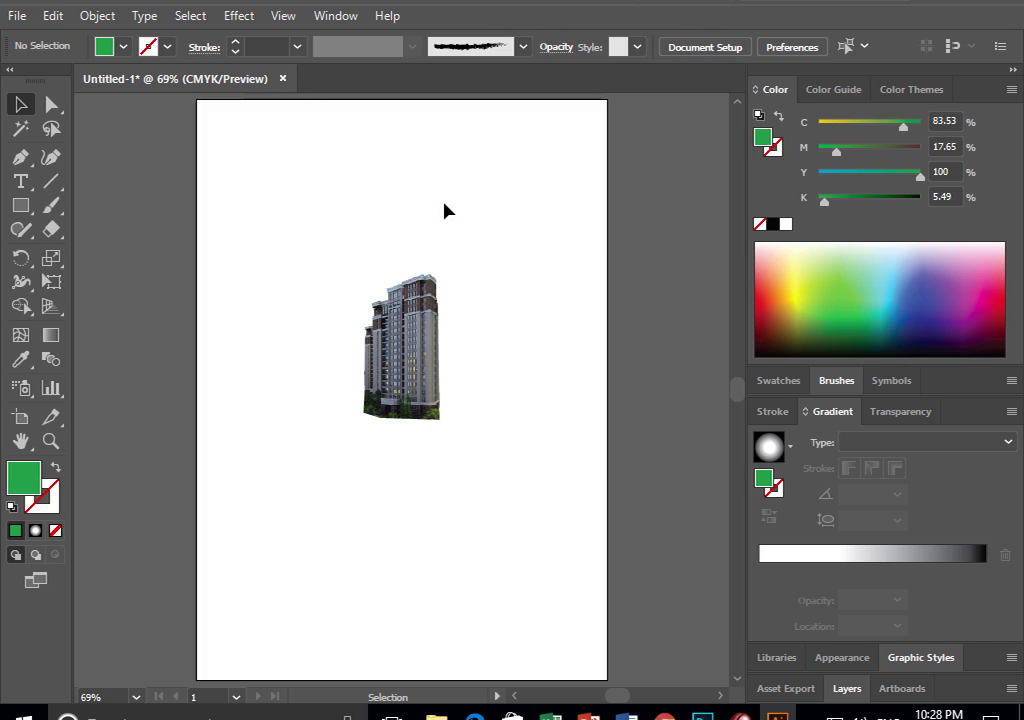
{"action": "left_click", "coordinate": [417, 312]}
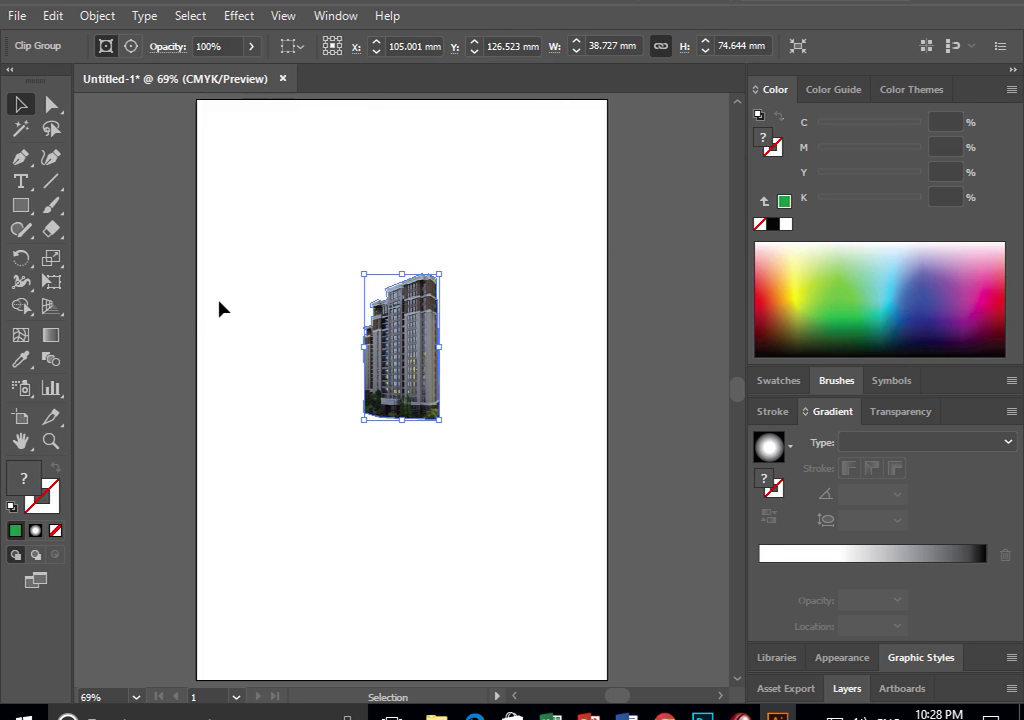
- Delete the tower, then draw a green square with a lighter green circle inside it
{"action": "key", "text": "Delete"}
{"action": "left_click", "coordinate": [21, 205]}
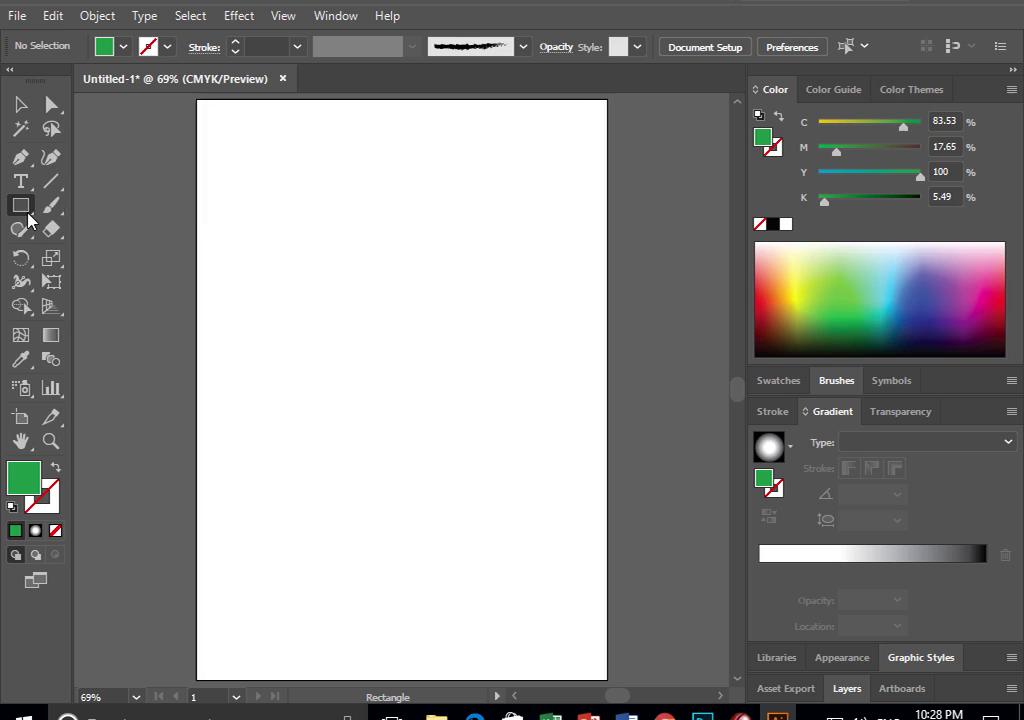
{"action": "mouse_move", "coordinate": [285, 192]}
{"action": "left_mouse_down"}
{"action": "mouse_move", "coordinate": [303, 233]}
{"action": "mouse_move", "coordinate": [483, 389]}
{"action": "left_mouse_up"}
{"action": "left_click", "coordinate": [21, 104]}
{"action": "left_click_drag", "start_coordinate": [21, 205], "coordinate": [105, 254]}
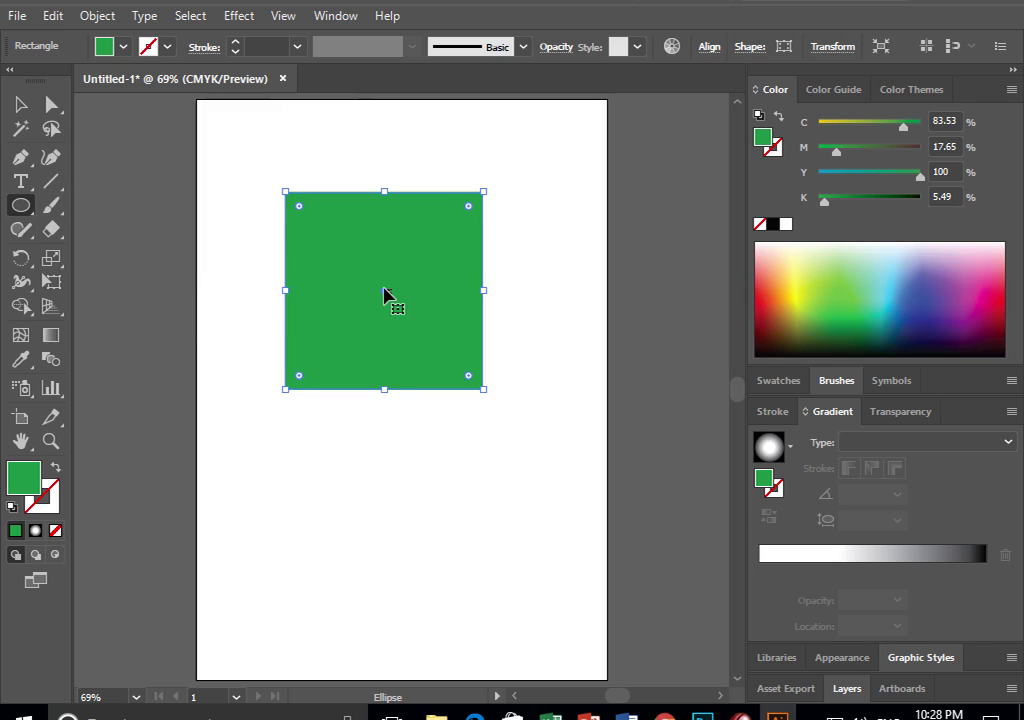
{"action": "left_click_drag", "start_coordinate": [379, 290], "coordinate": [441, 357]}
{"action": "left_click", "coordinate": [836, 275]}
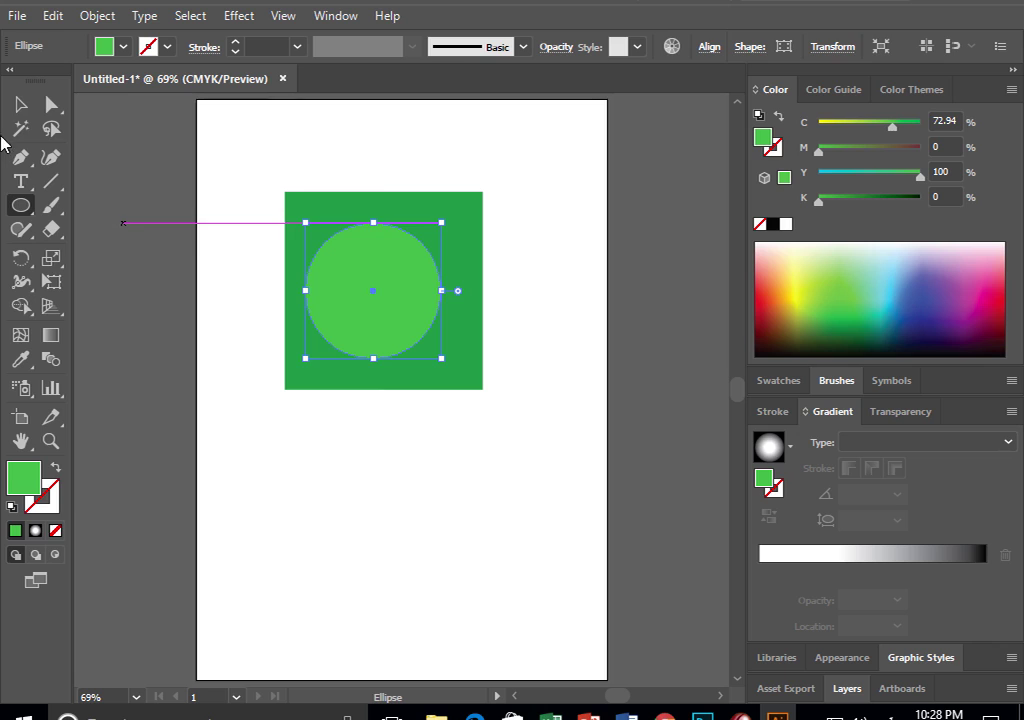
- Centre the circle horizontally within the square using the Align options
{"action": "left_click", "coordinate": [20, 104]}
{"action": "left_click_drag", "start_coordinate": [281, 167], "coordinate": [398, 307]}
{"action": "left_click", "coordinate": [788, 47]}
{"action": "left_click", "coordinate": [632, 105]}
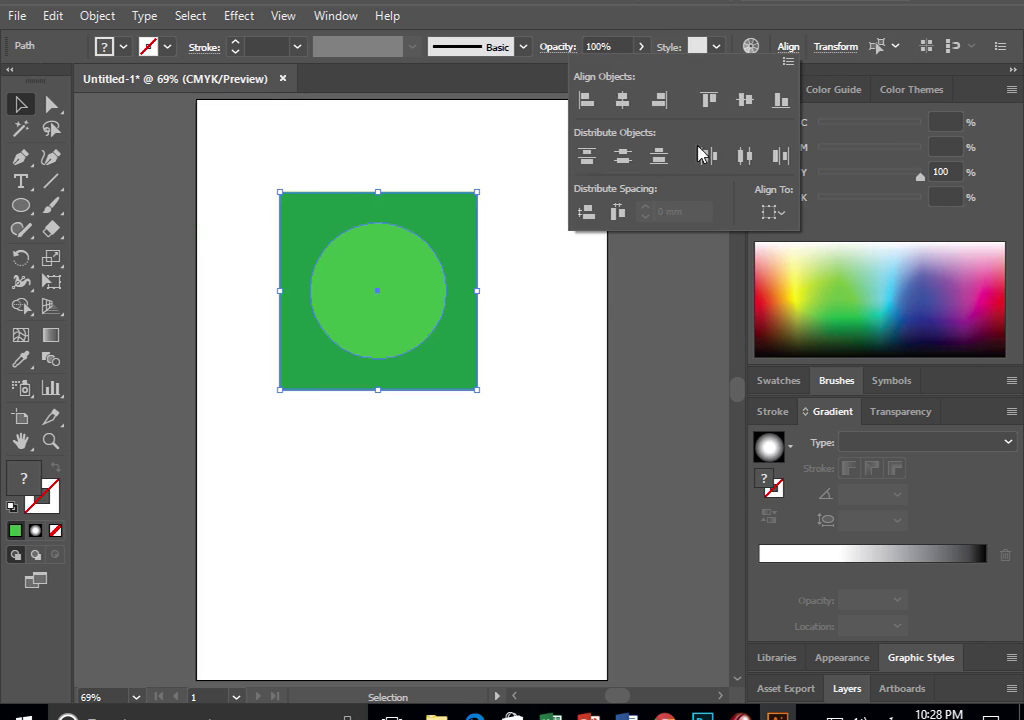
{"action": "left_click", "coordinate": [553, 199]}
- Make the square and circle a compound path, move it right, then delete it
{"action": "left_click_drag", "start_coordinate": [553, 199], "coordinate": [388, 293]}
{"action": "right_click", "coordinate": [388, 291]}
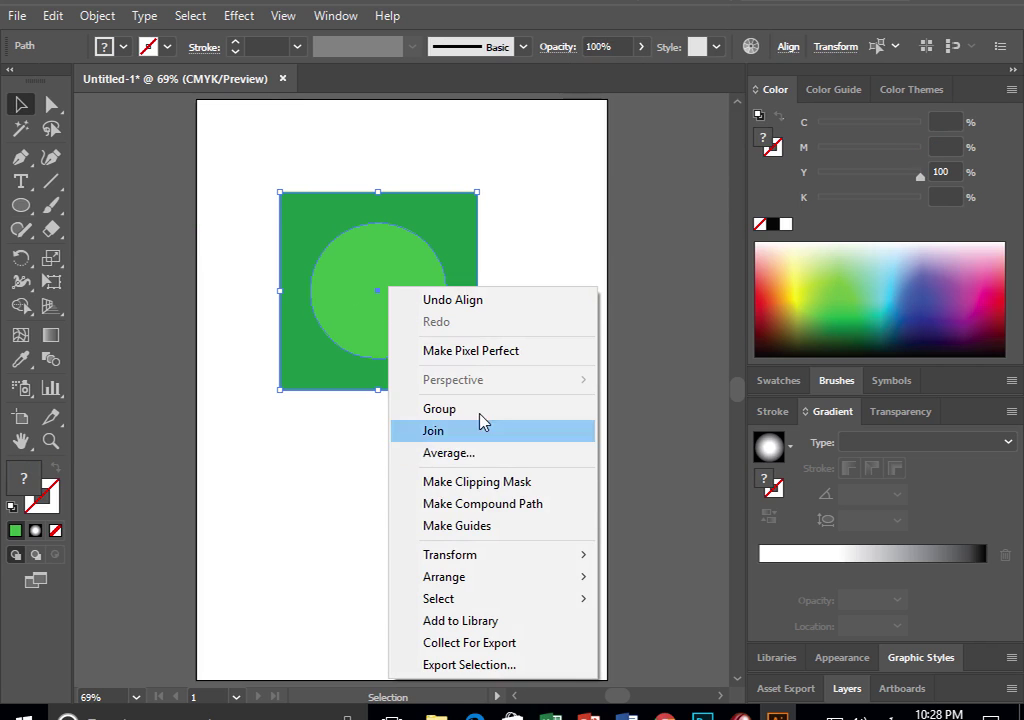
{"action": "left_click", "coordinate": [510, 516]}
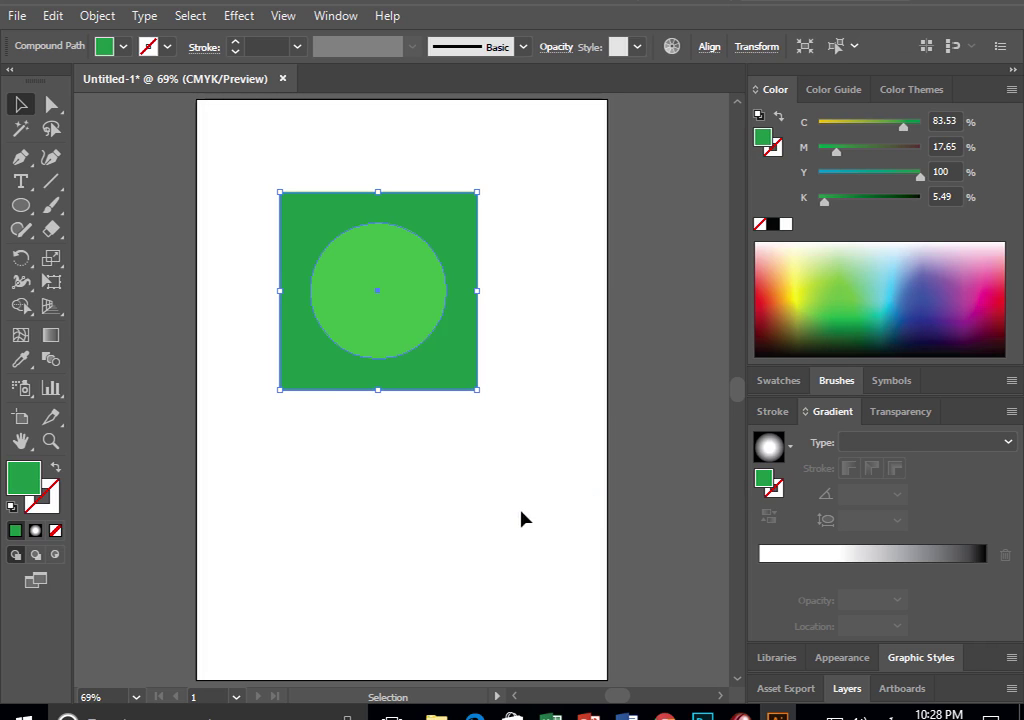
{"action": "left_click", "coordinate": [503, 421]}
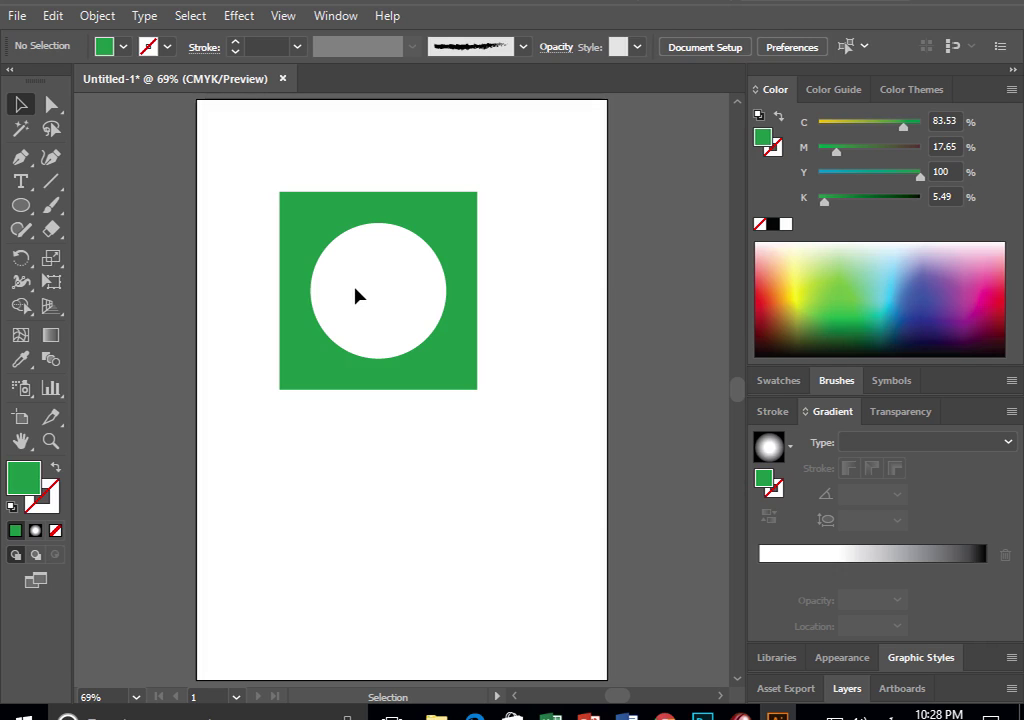
{"action": "mouse_move", "coordinate": [449, 341]}
{"action": "left_mouse_down"}
{"action": "mouse_move", "coordinate": [640, 350]}
{"action": "mouse_move", "coordinate": [492, 344]}
{"action": "left_mouse_up"}
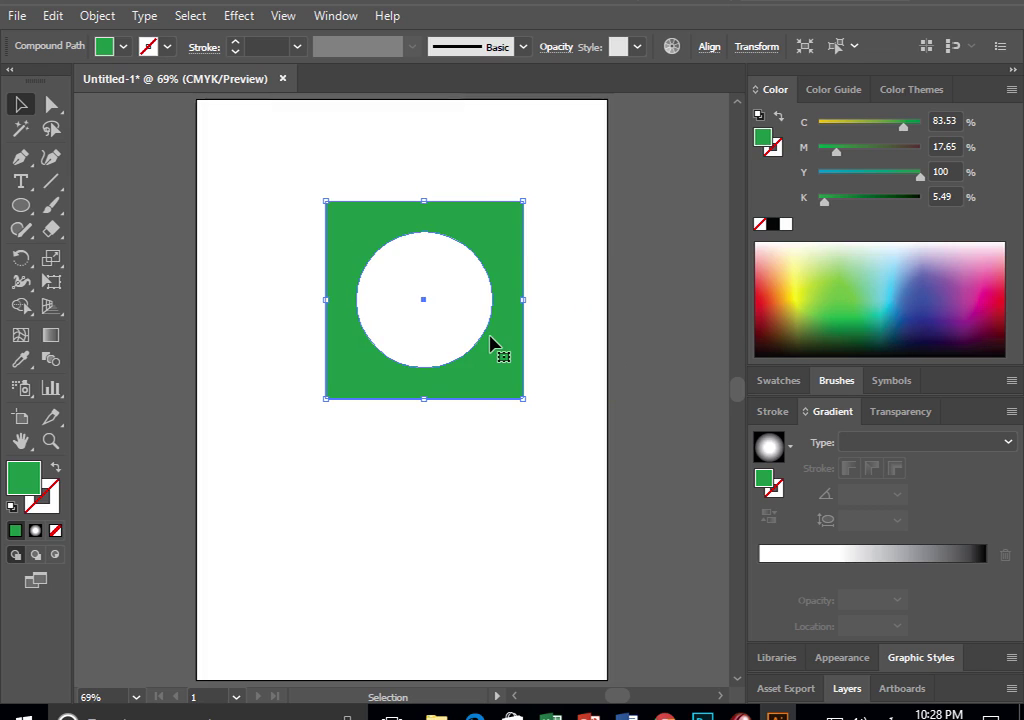
{"action": "key", "text": "Delete"}
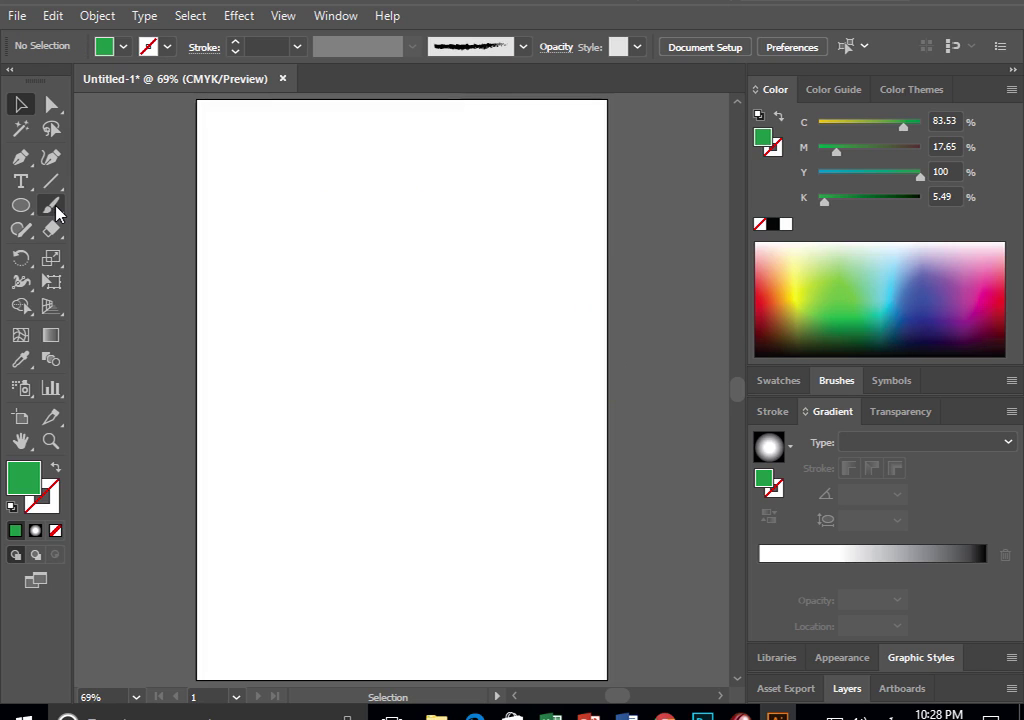